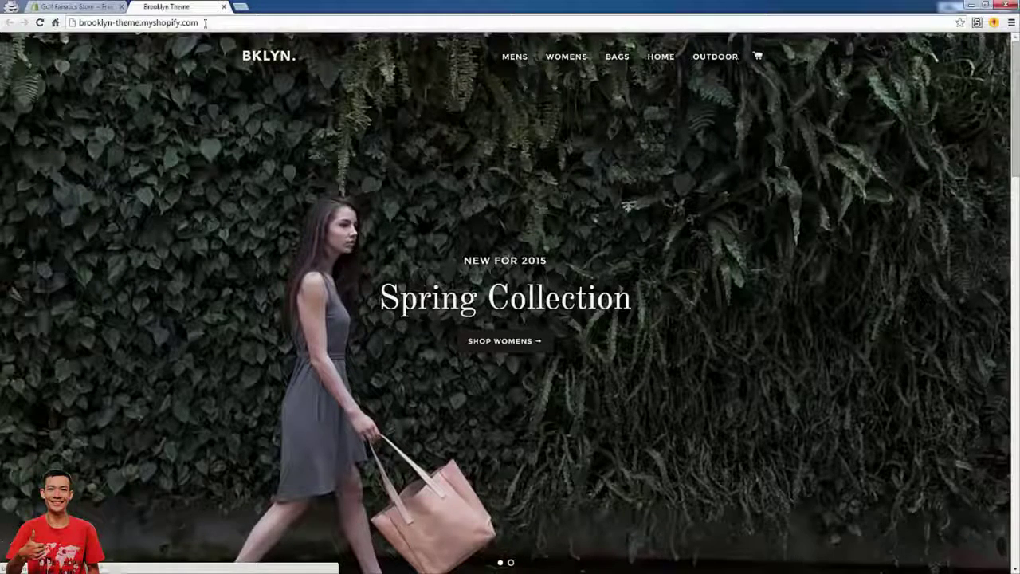
# Publish the Brooklyn theme, open the live storefront and hide its admin bar.
pyautogui.click(90, 5)
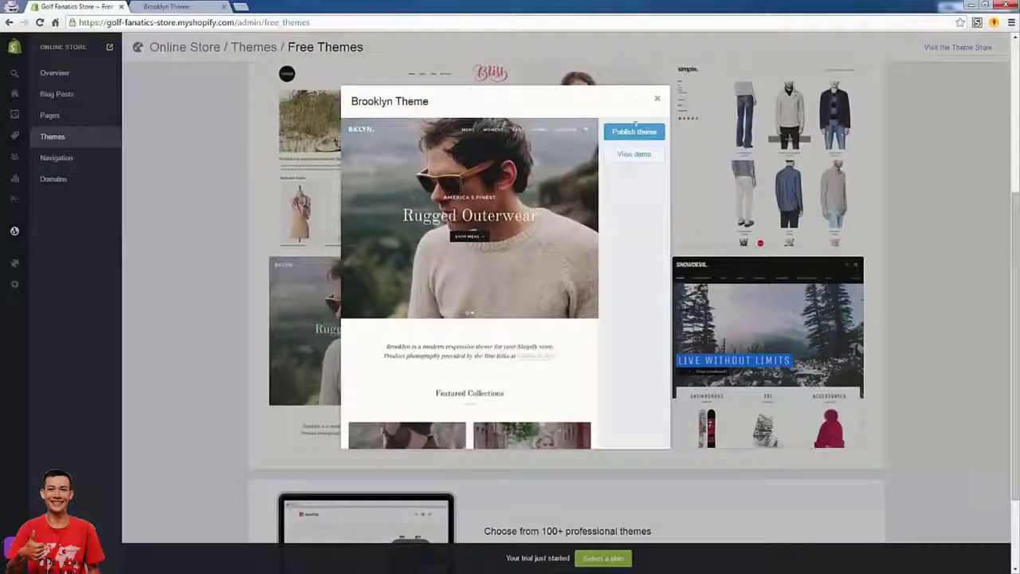
pyautogui.click(639, 134)
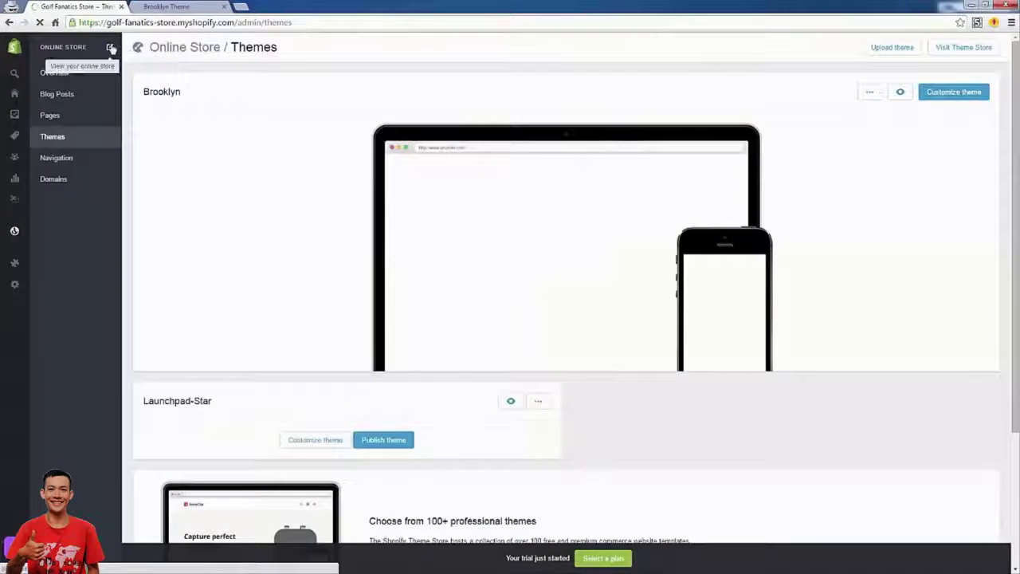
pyautogui.click(111, 45)
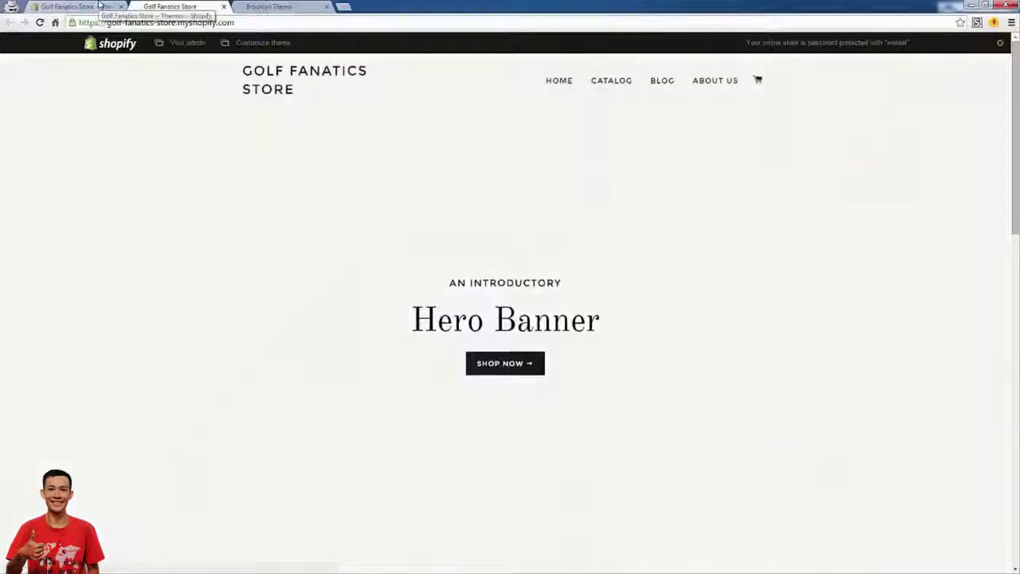
pyautogui.click(999, 45)
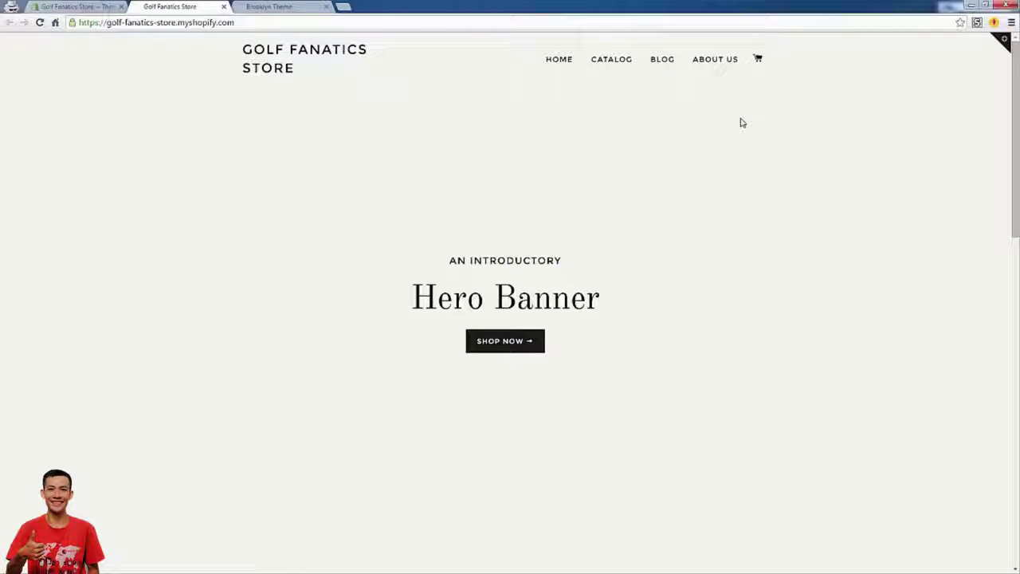
# Review the storefront's home page layout, including the cart drawer and the header.
pyautogui.scroll(-4, 563, 156)
pyautogui.scroll(4, 563, 155)
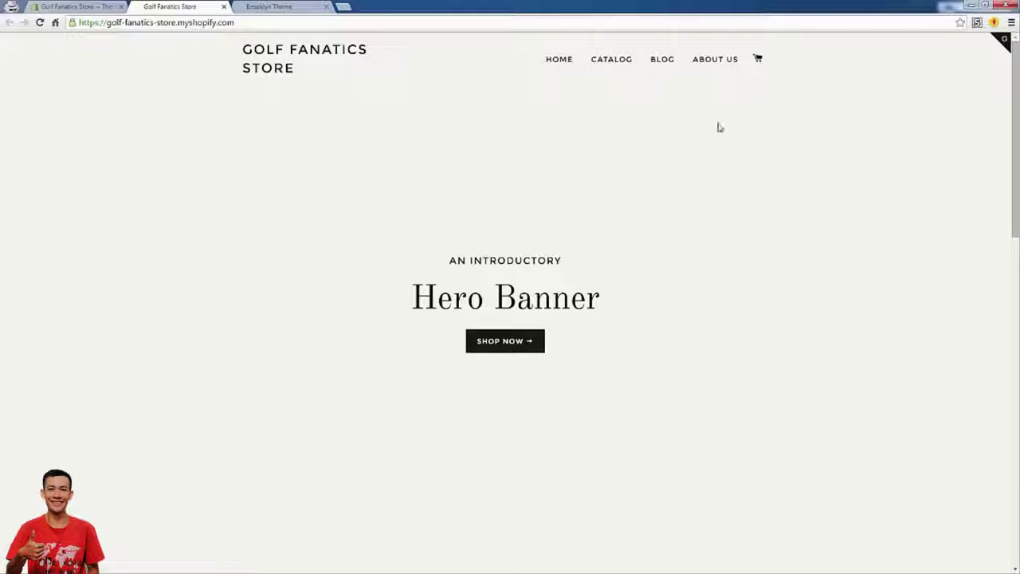
pyautogui.click(760, 59)
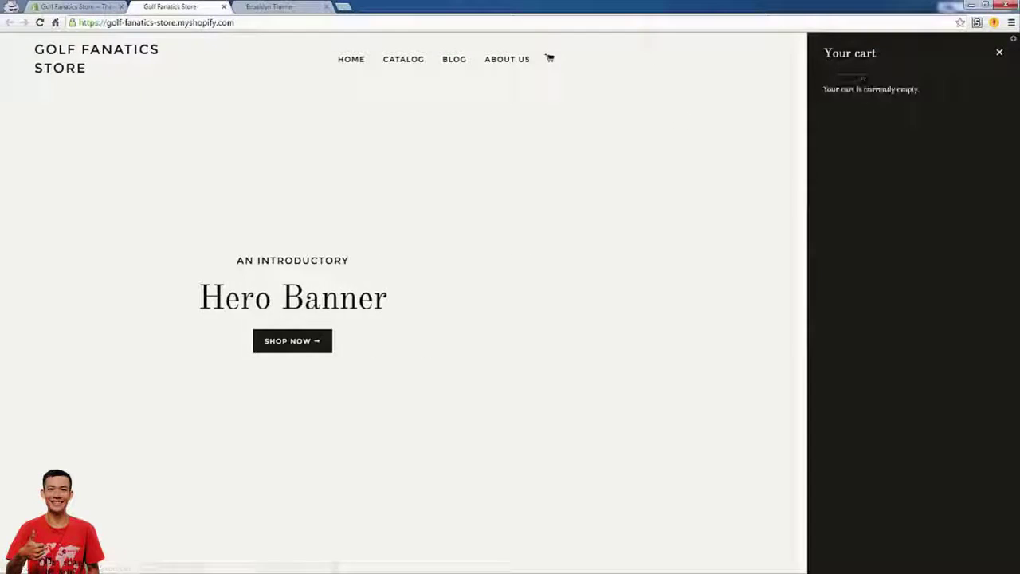
pyautogui.click(998, 54)
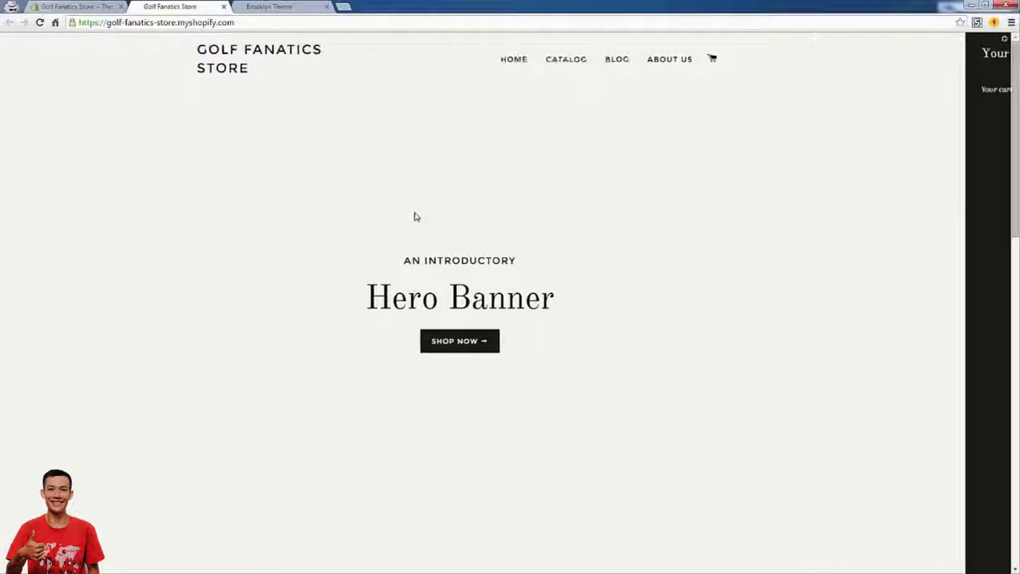
pyautogui.scroll(-1, 377, 207)
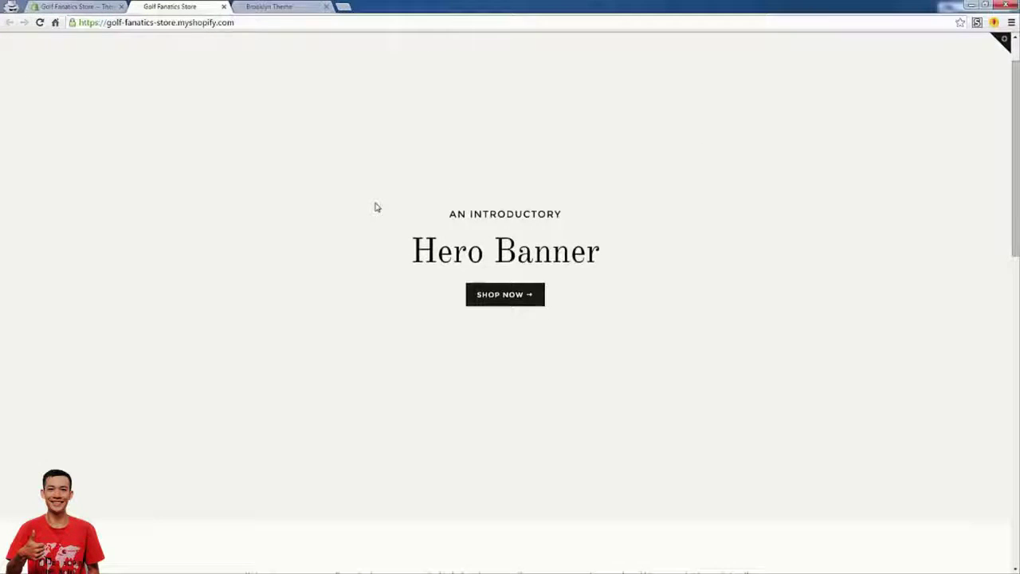
pyautogui.scroll(1, 377, 208)
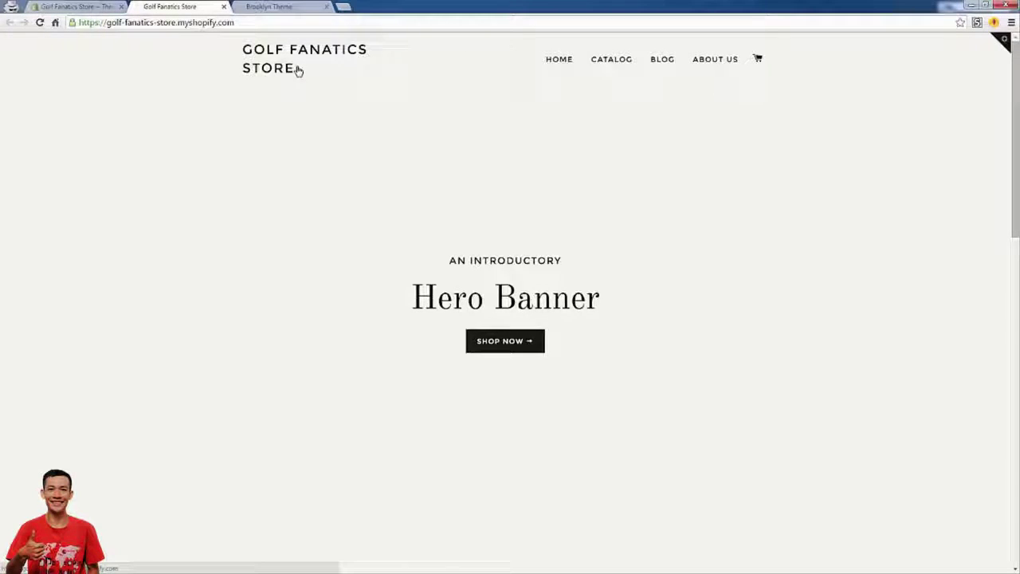
# Return to the store admin and open the Brooklyn theme for customization from the online store's themes.
pyautogui.click(89, 6)
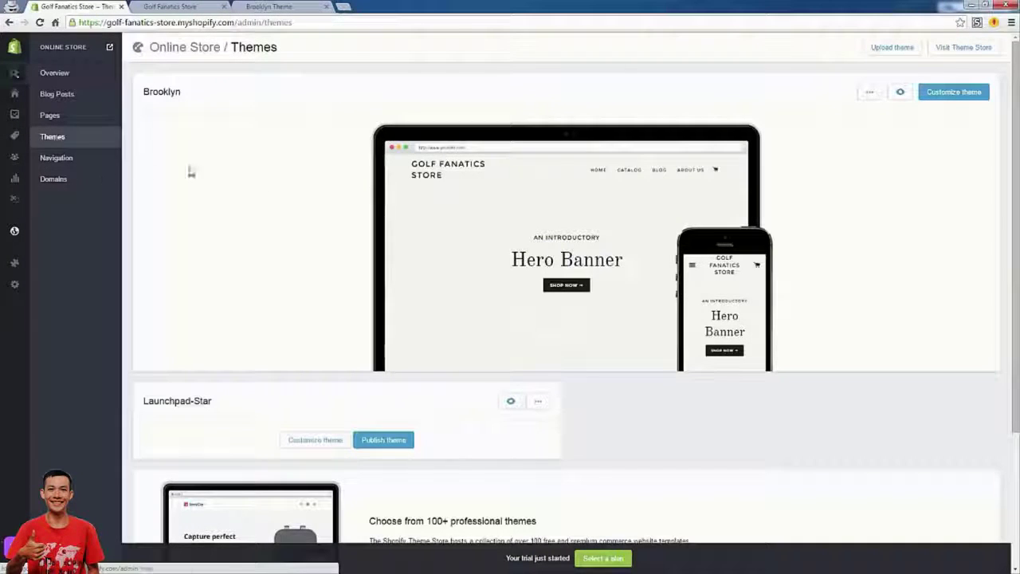
pyautogui.click(112, 21)
pyautogui.click(130, 179)
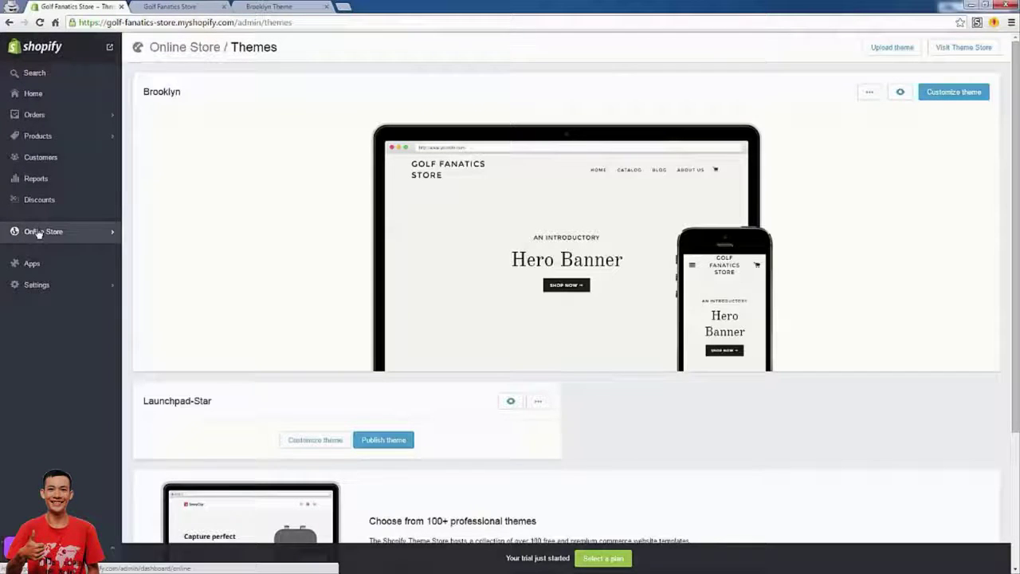
pyautogui.click(37, 231)
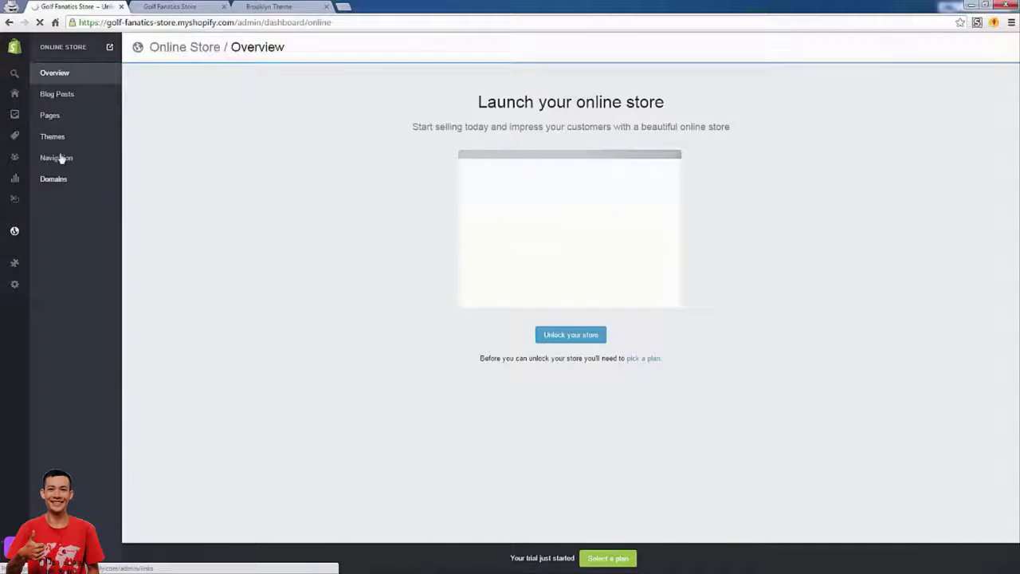
pyautogui.click(63, 141)
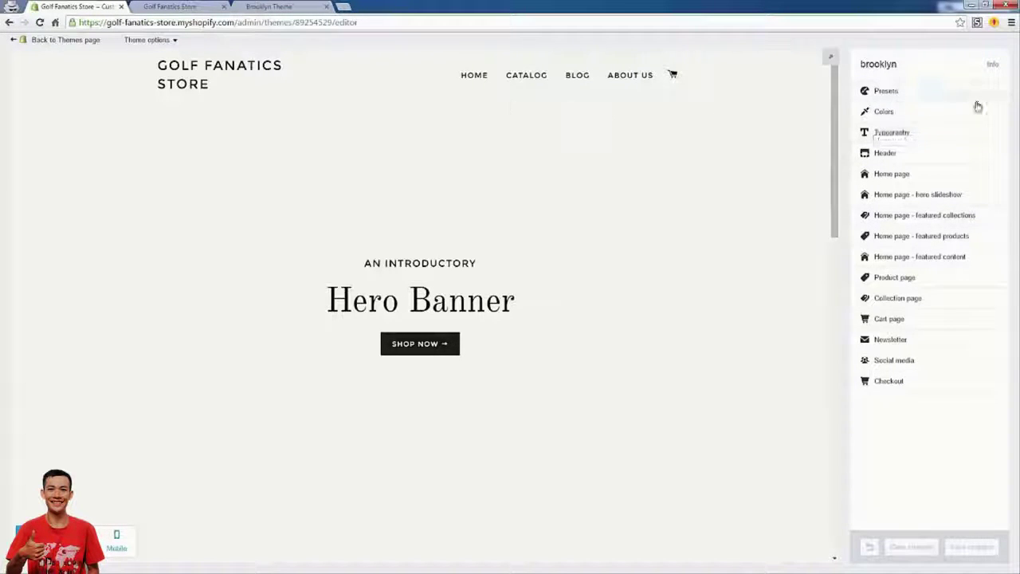
# Review the theme's color settings and enable the use of a custom logo in the header settings.
pyautogui.click(939, 117)
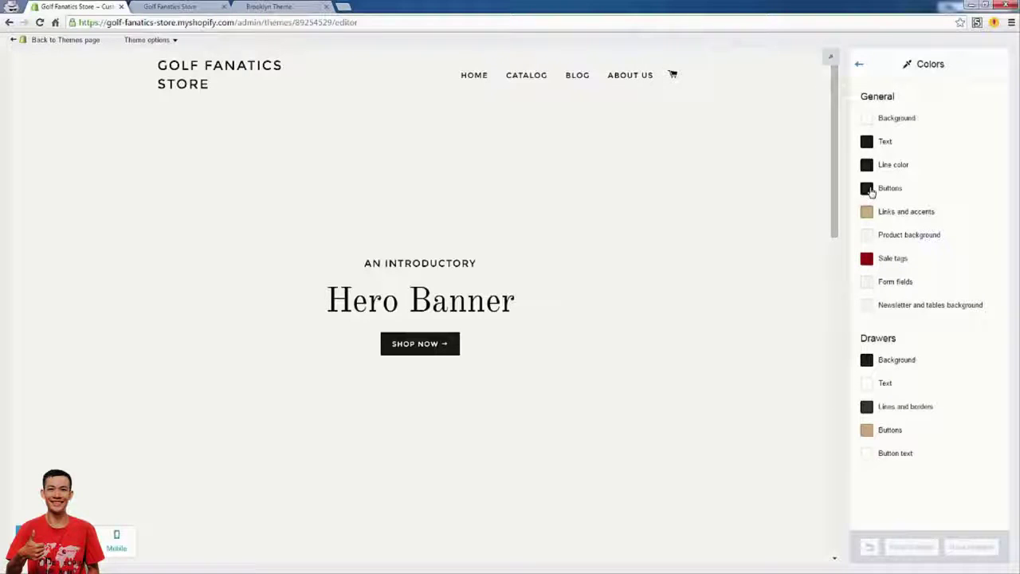
pyautogui.click(857, 67)
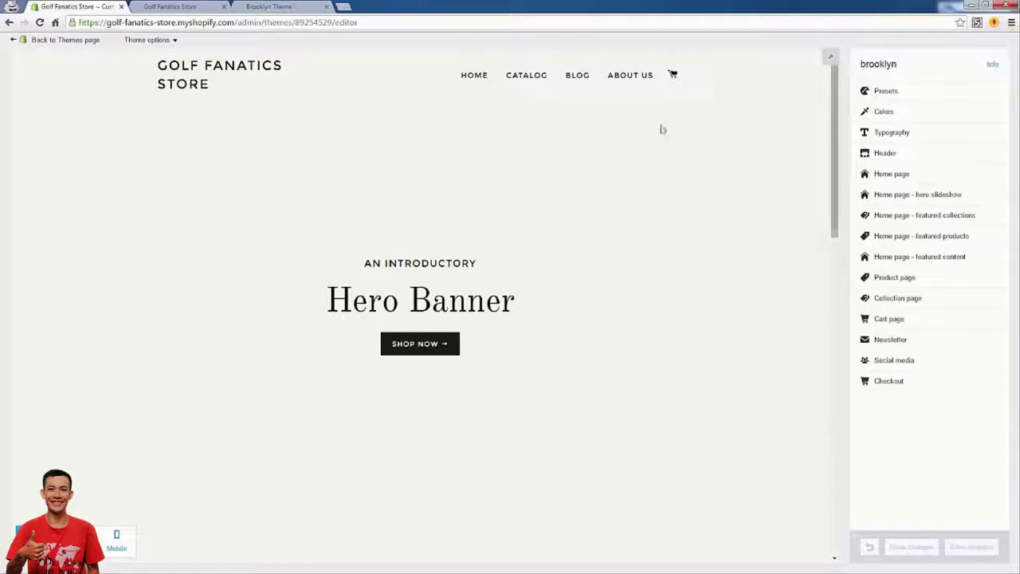
pyautogui.click(883, 154)
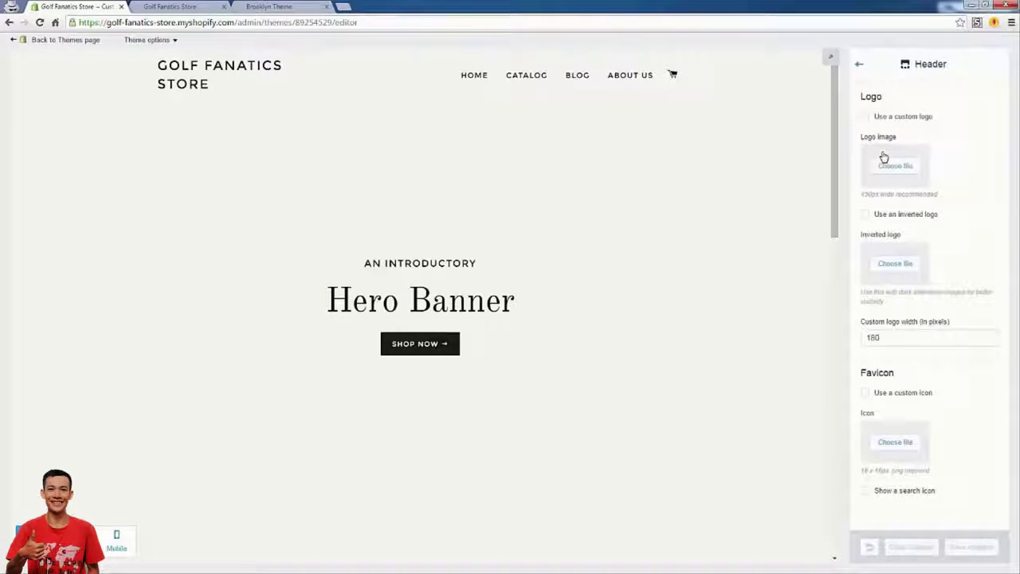
pyautogui.click(865, 117)
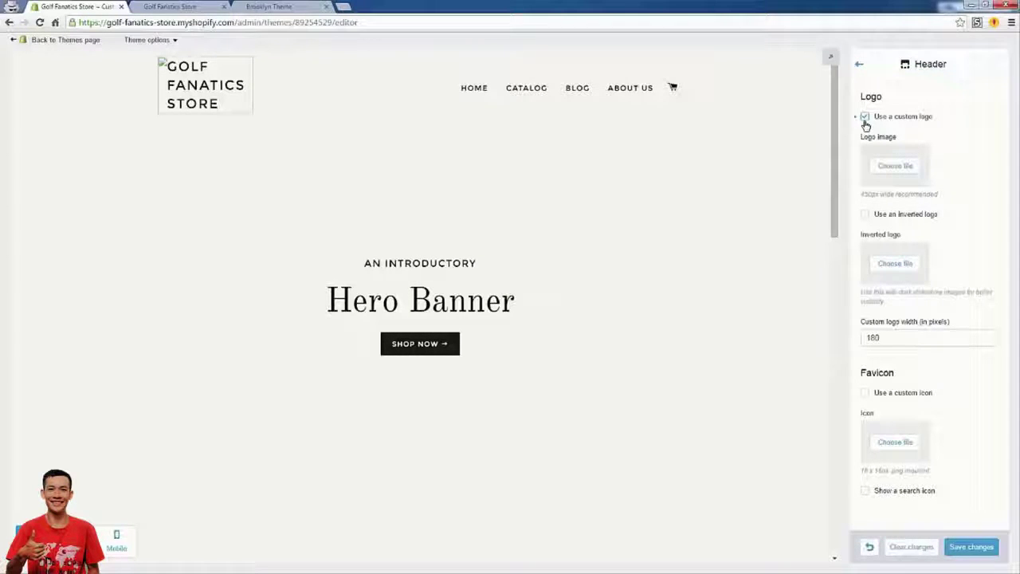
# Open freepik.com in a new browser tab and search it for "logo templates".
pyautogui.click(342, 7)
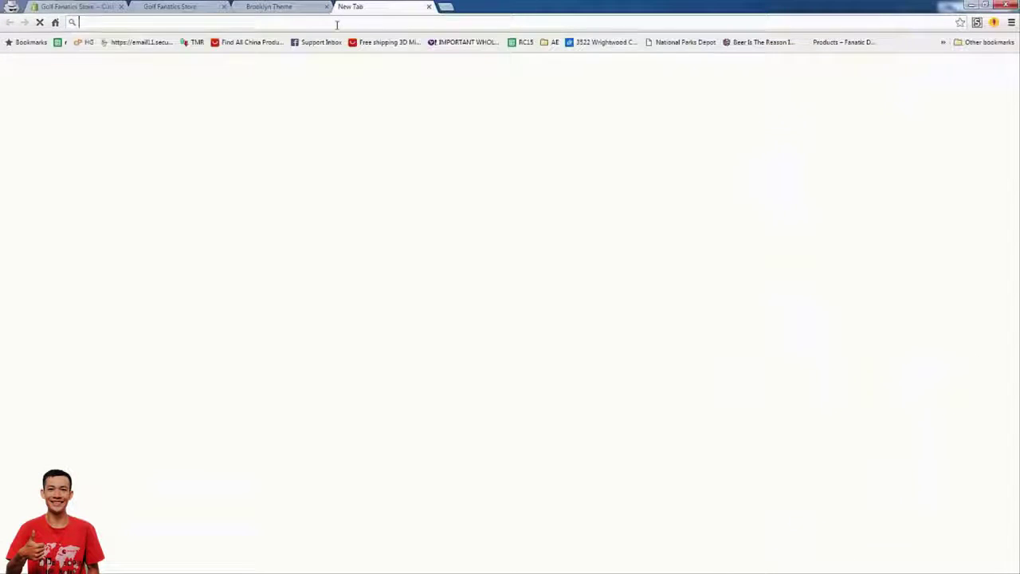
pyautogui.write('freep')
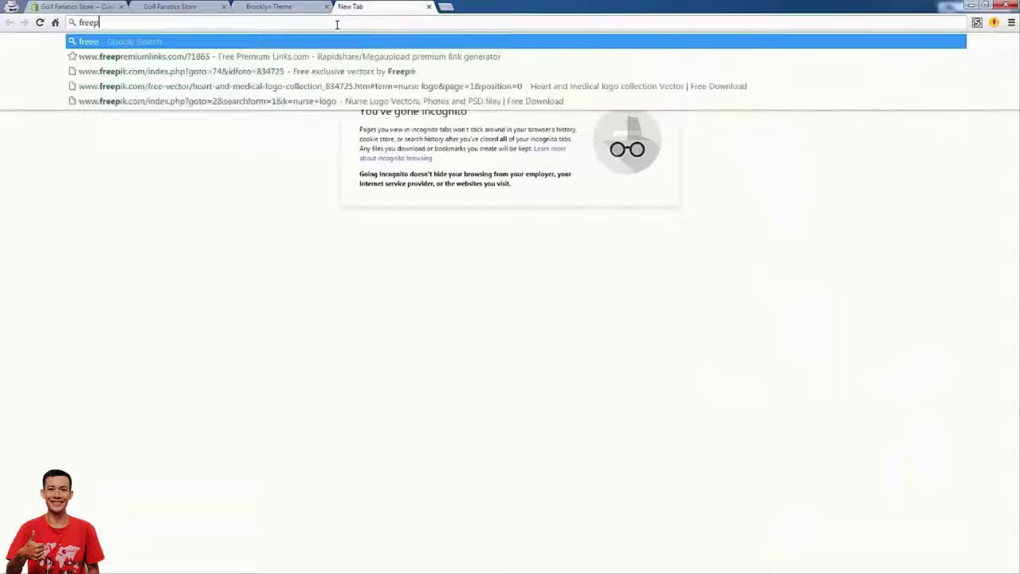
pyautogui.write('ik.com')
pyautogui.press('Return')
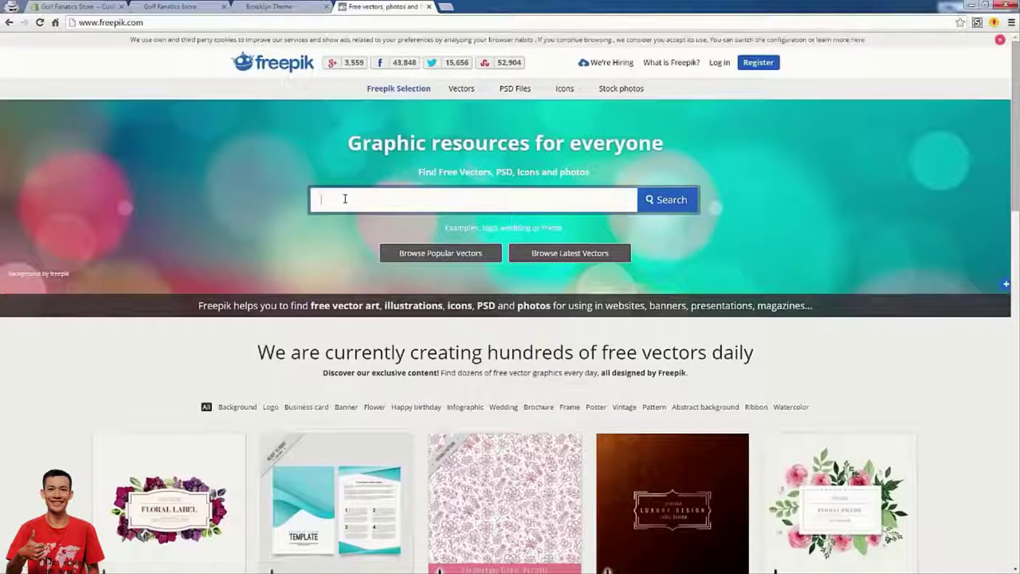
pyautogui.write('logo templates')
pyautogui.press('Return')
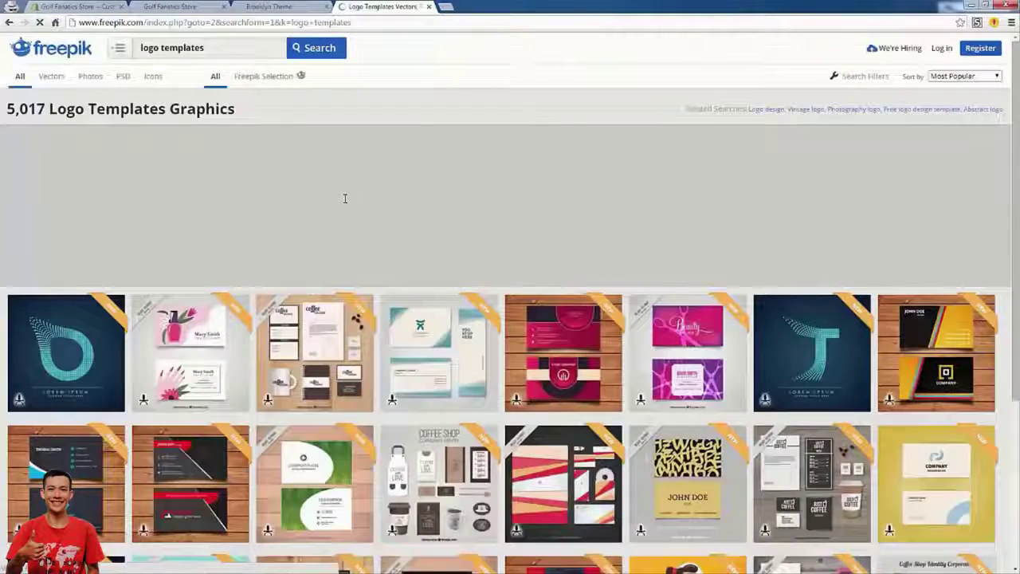
# Search Freepik for "golf logo" and look through the resulting graphics.
pyautogui.tripleClick(211, 46)
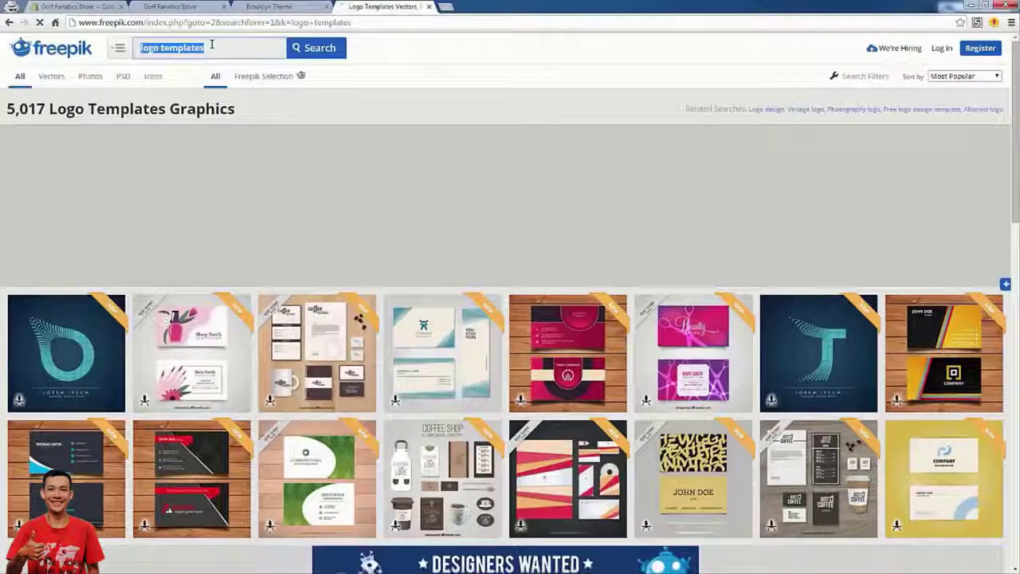
pyautogui.write('golf logo')
pyautogui.press('Return')
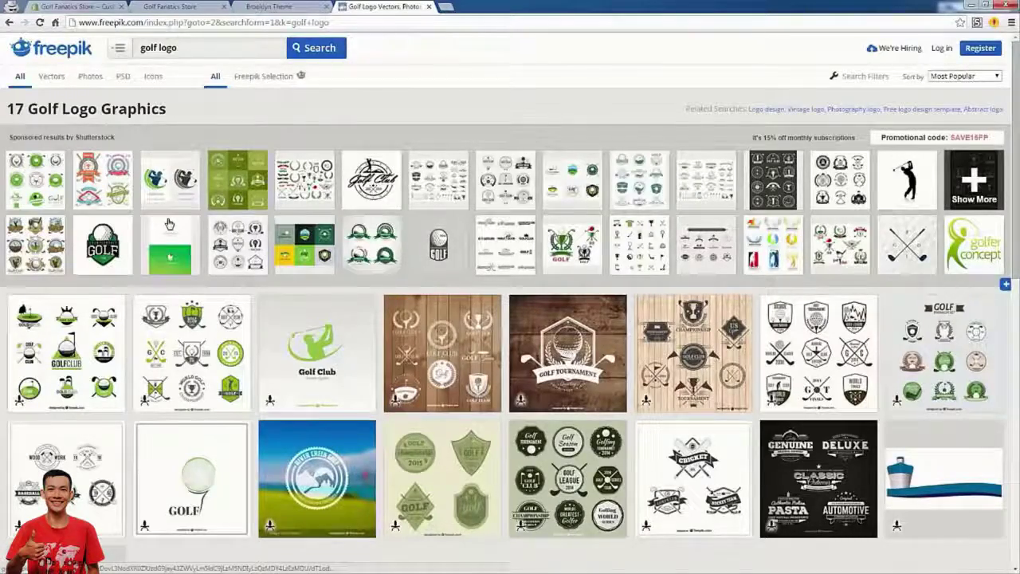
pyautogui.scroll(-1, 169, 223)
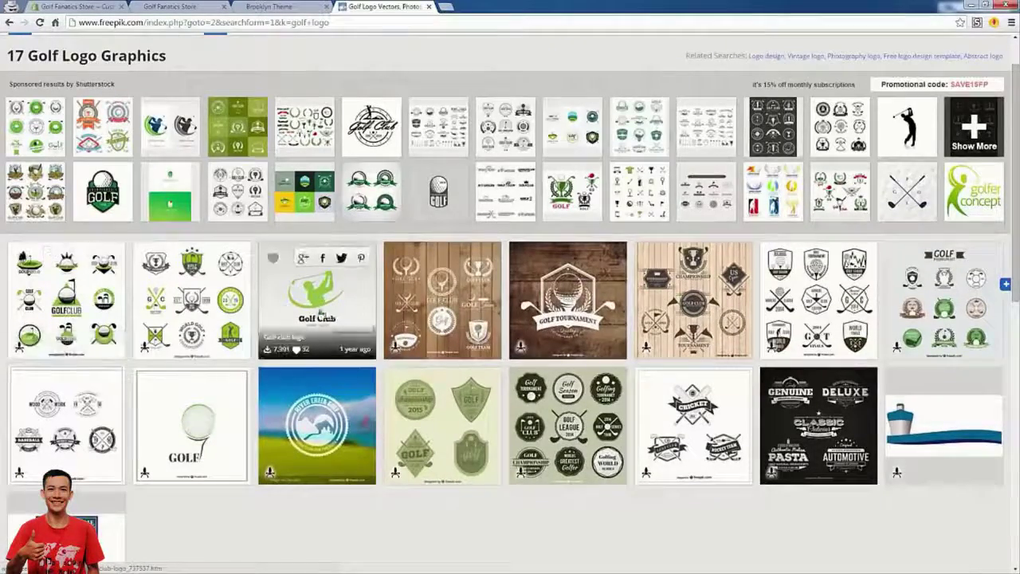
pyautogui.scroll(-1, 66, 275)
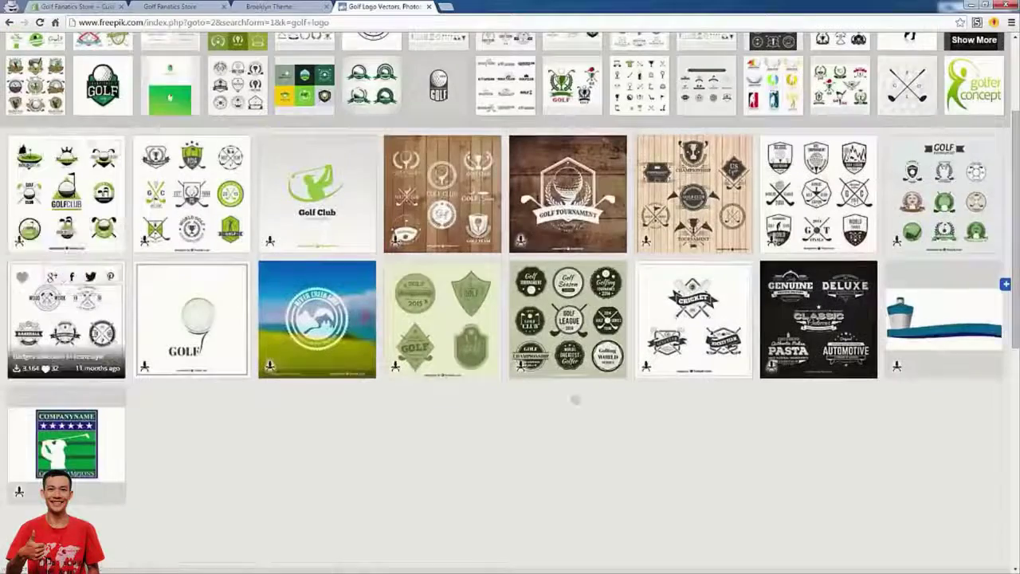
pyautogui.scroll(1, 588, 349)
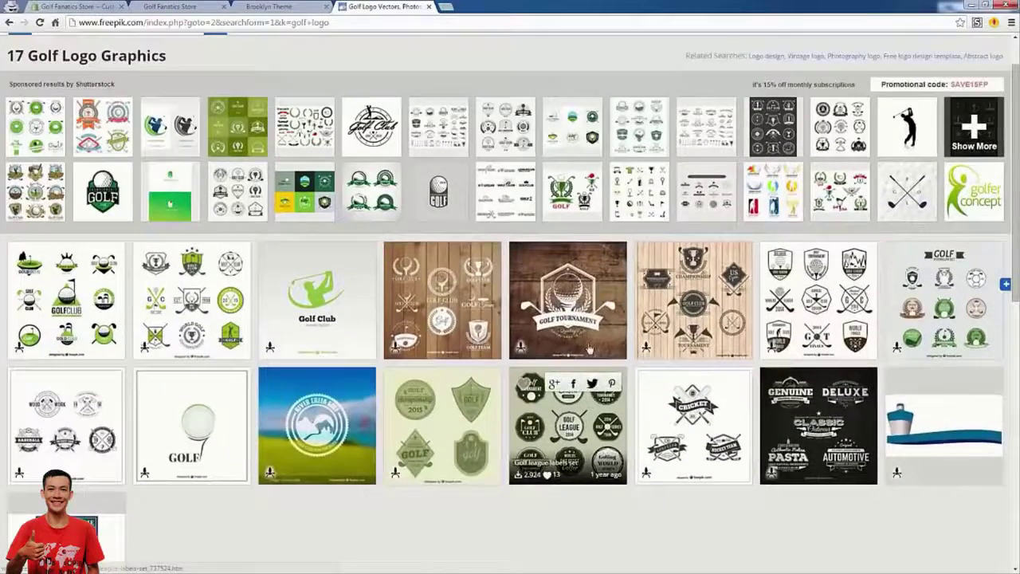
pyautogui.scroll(1, 588, 349)
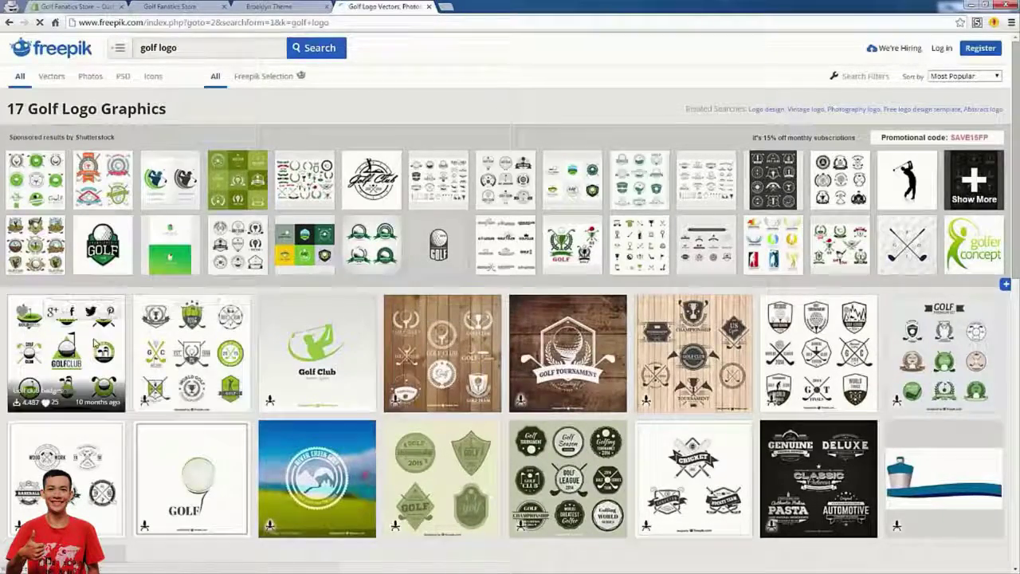
# Download the green and black Golf club badges vector using the free option that credits the author.
pyautogui.click(92, 344)
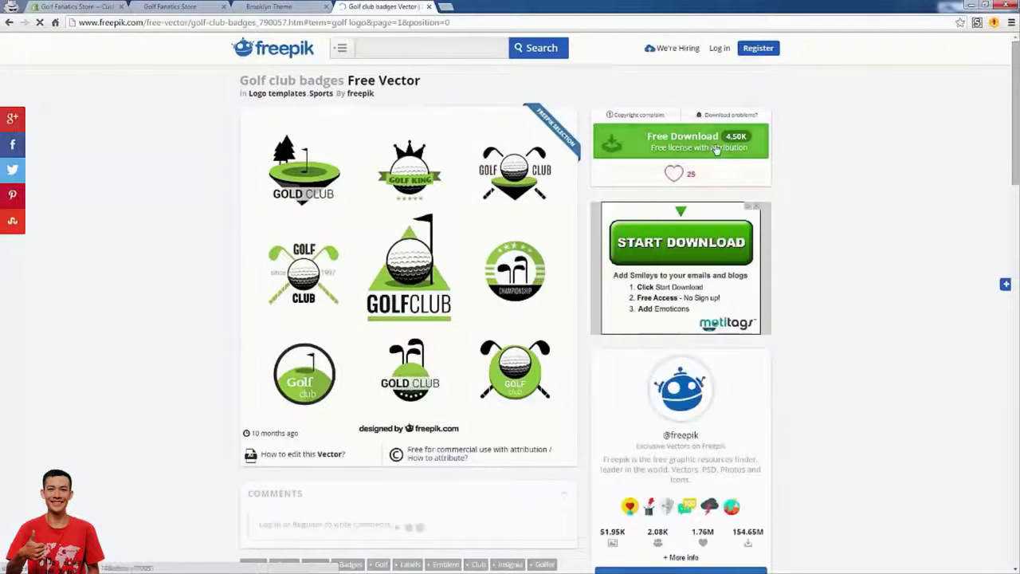
pyautogui.click(716, 150)
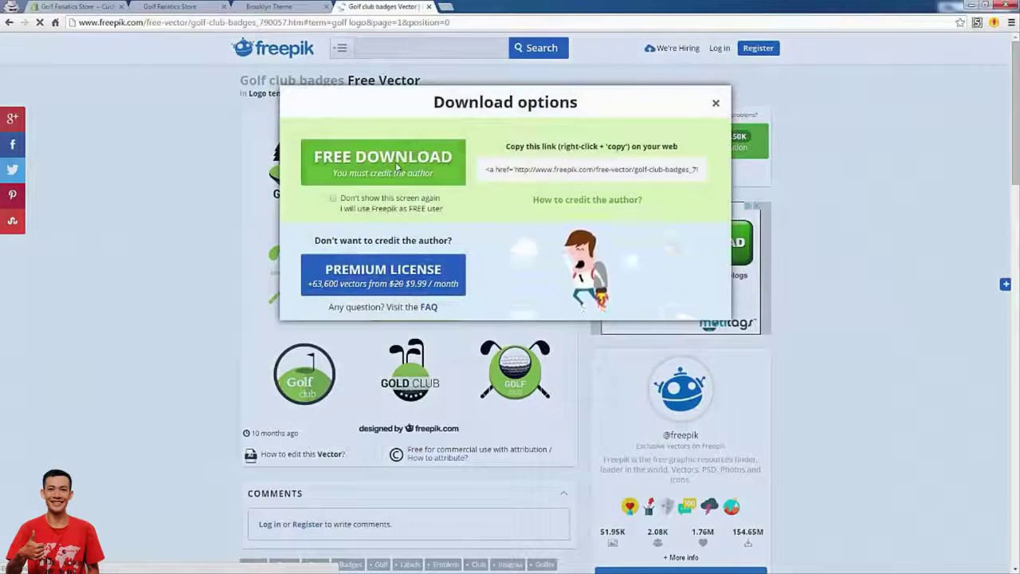
pyautogui.click(397, 168)
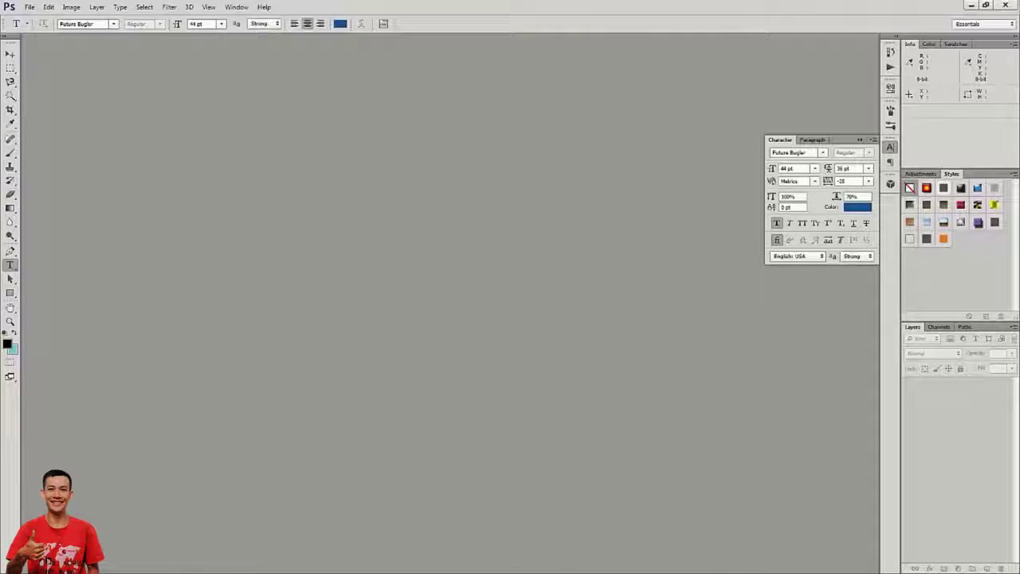
# Open the downloaded golf badges EPS in Photoshop, rasterized at 5000 by 5000 pixels.
pyautogui.moveTo(488, 197); pyautogui.dragTo(489, 196)
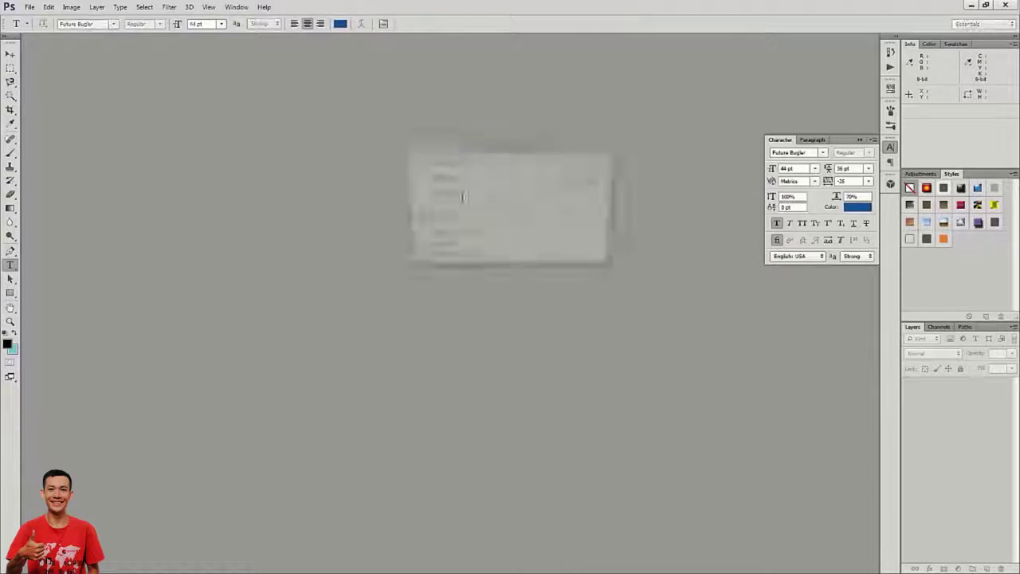
pyautogui.write('5')
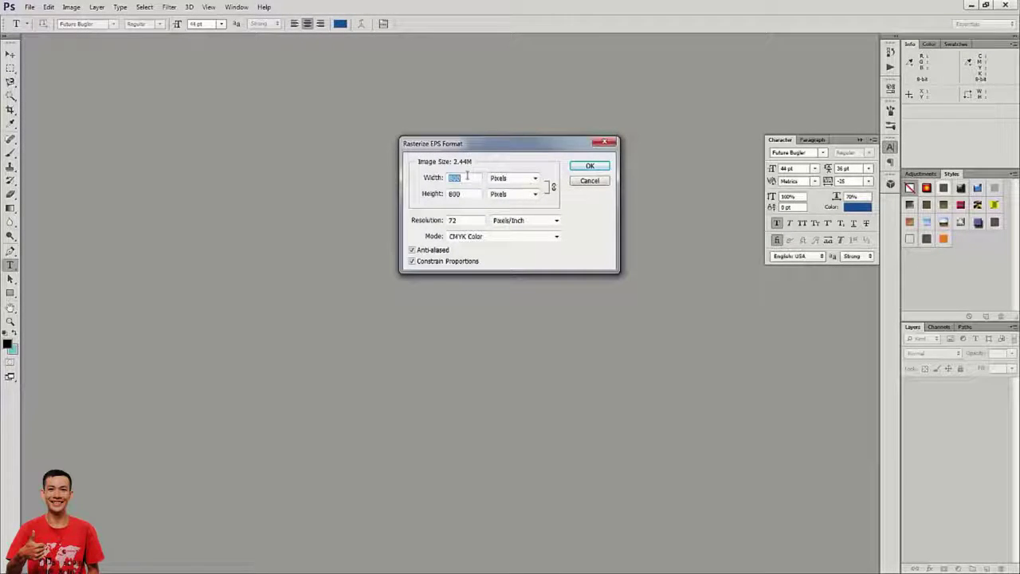
pyautogui.press('Return')
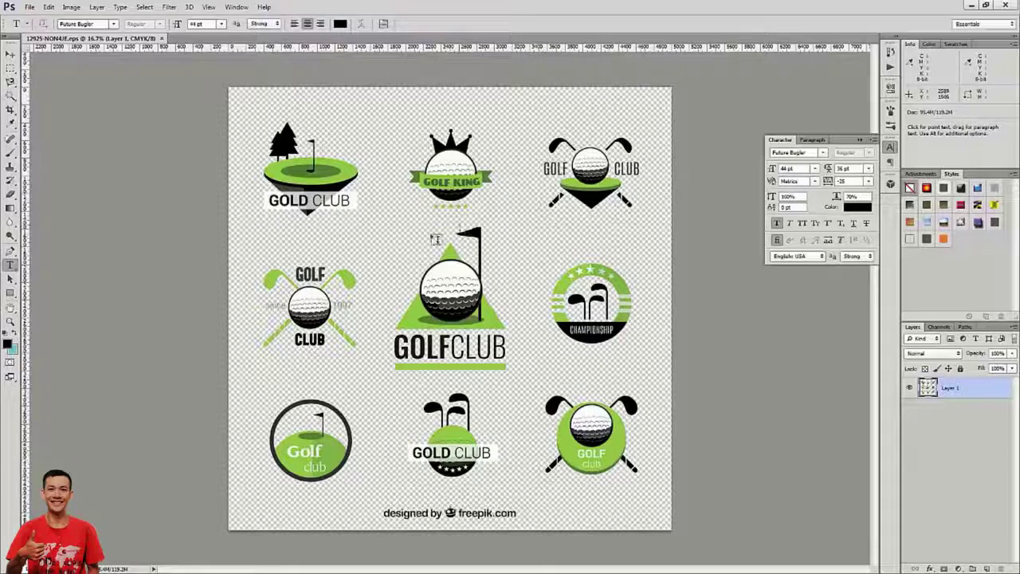
# Crop the document to the Golf King badge in the middle of the upper row.
pyautogui.press('m')
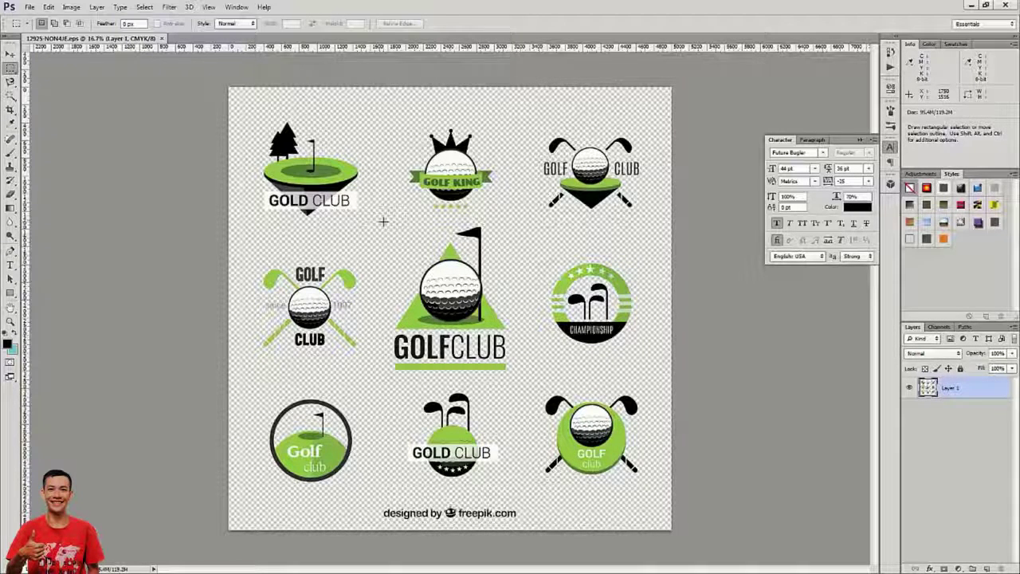
pyautogui.press('c')
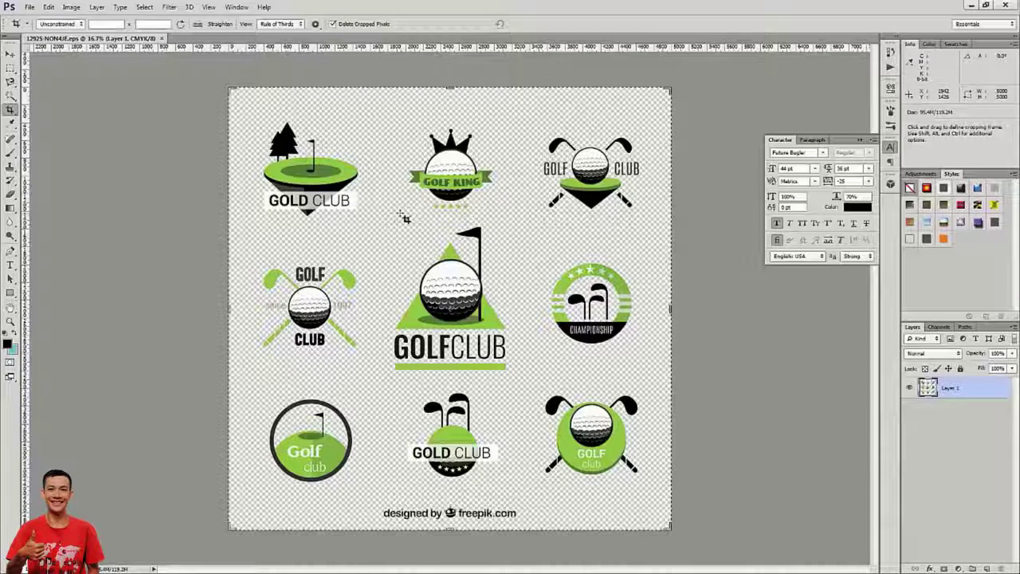
pyautogui.moveTo(403, 215); pyautogui.dragTo(504, 125)
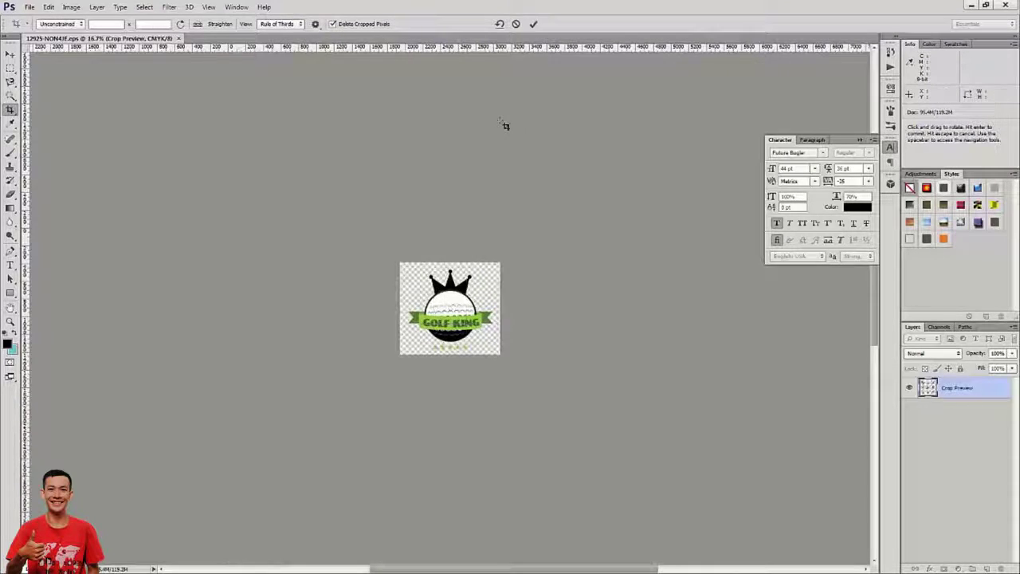
pyautogui.press('Return')
pyautogui.press('v')
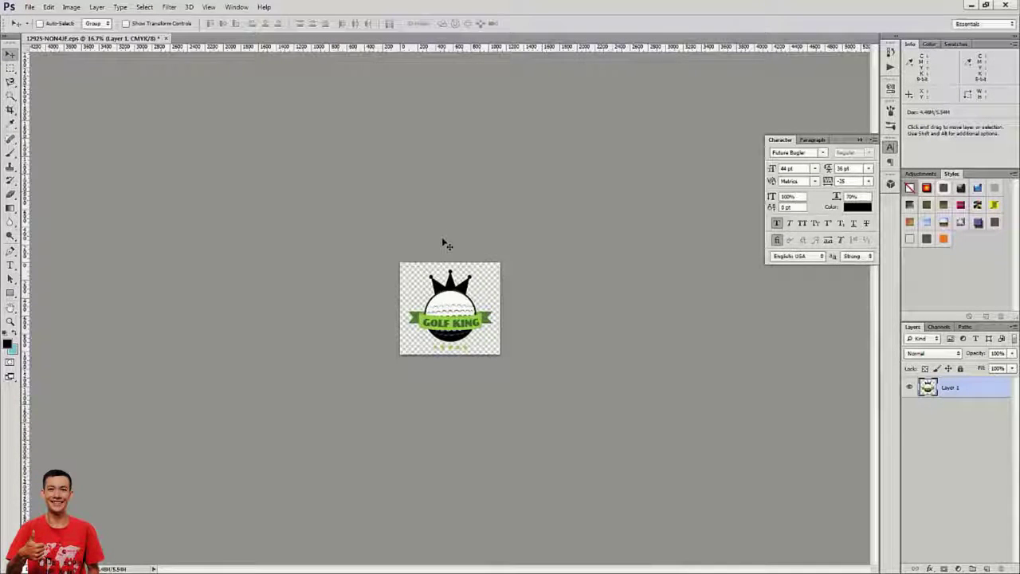
# Trim the canvas edges around the Golf King badge to 1050 by 1000 pixels.
pyautogui.press('c')
pyautogui.moveTo(400, 308); pyautogui.dragTo(404, 307)
pyautogui.moveTo(498, 315); pyautogui.dragTo(495, 309)
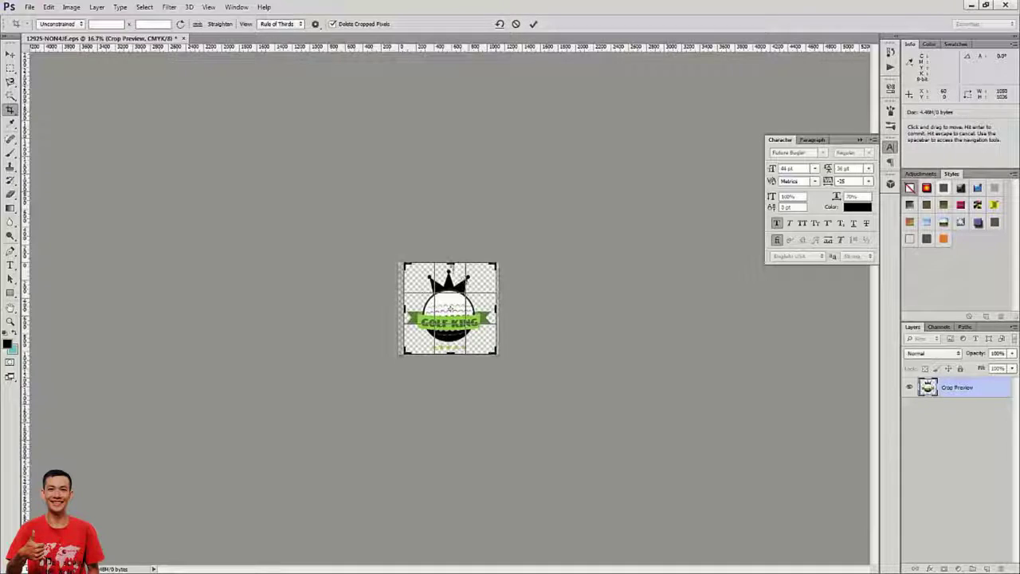
pyautogui.moveTo(449, 262); pyautogui.dragTo(449, 263)
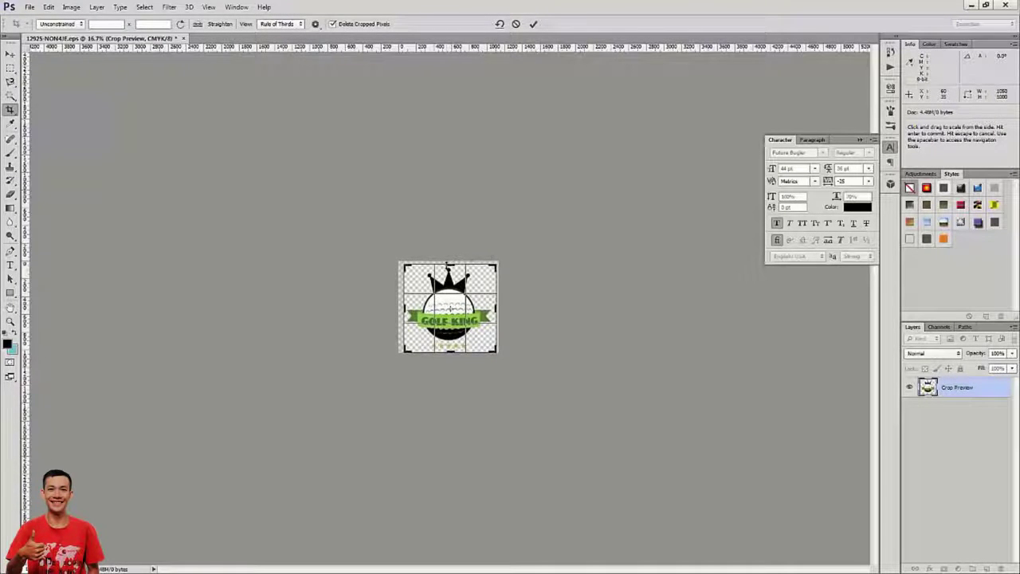
pyautogui.press('Return')
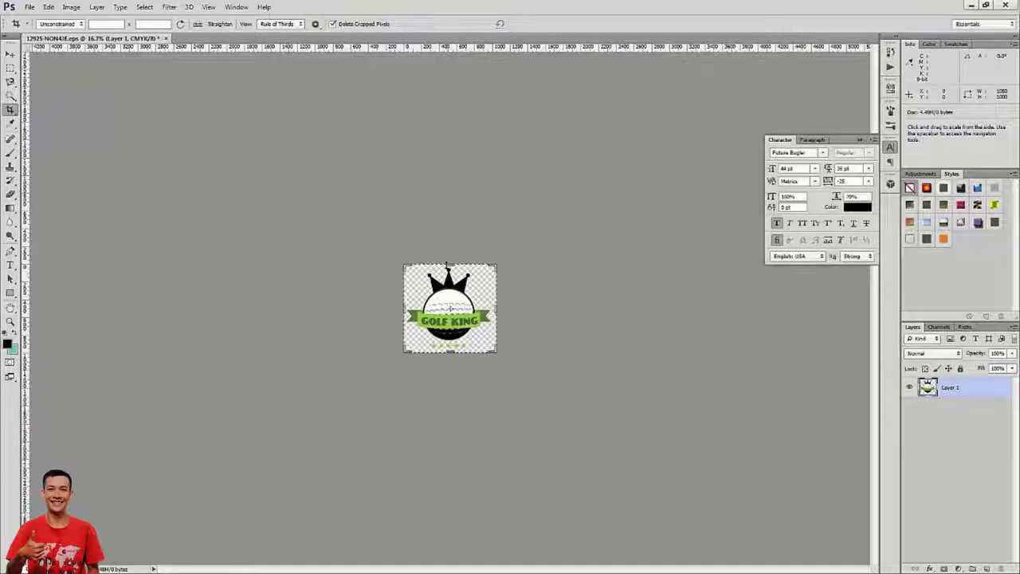
pyautogui.press('v')
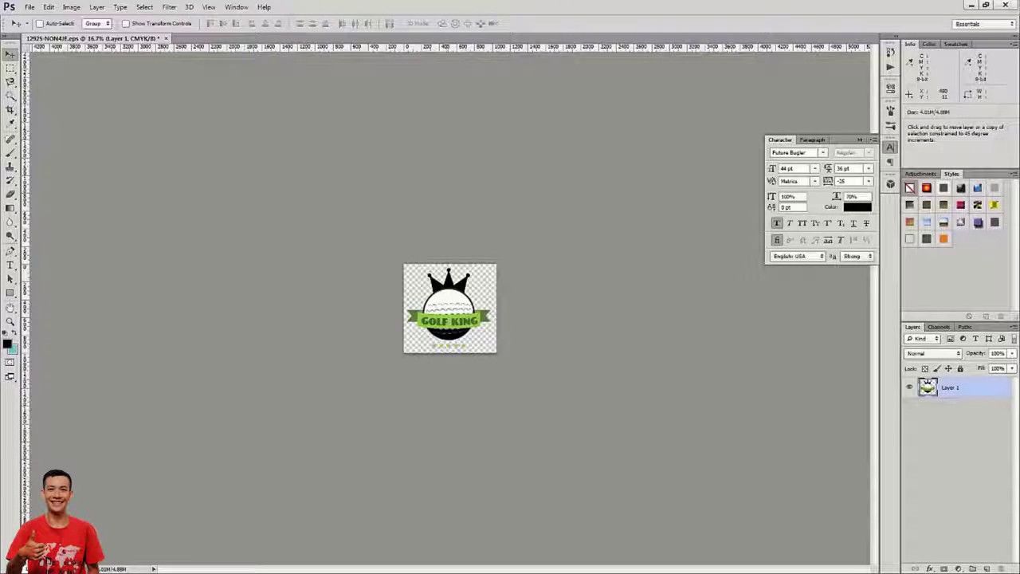
# Try to resize the badge image to a width of 450 pixels.
pyautogui.click(71, 6)
pyautogui.click(89, 82)
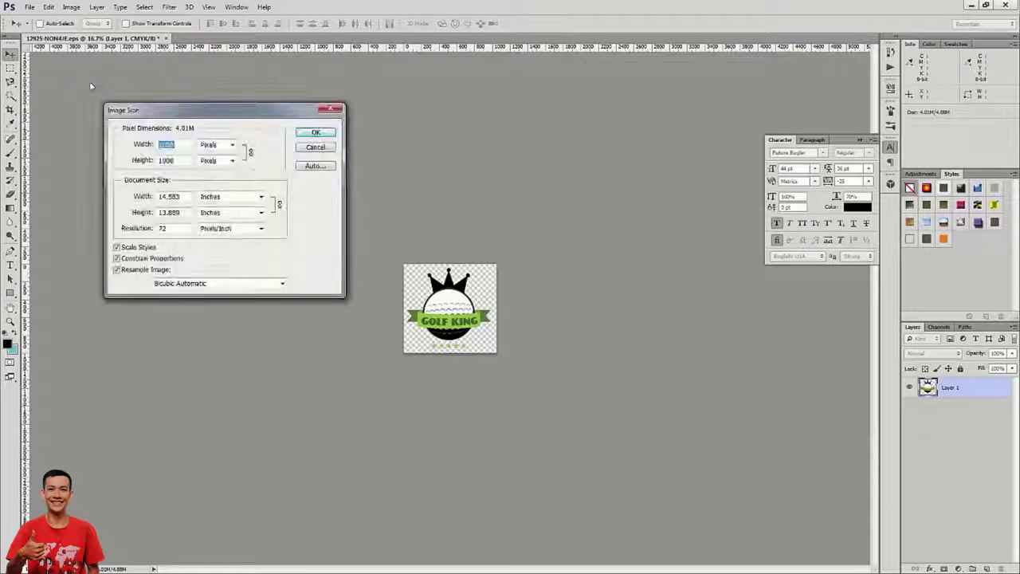
pyautogui.write('450')
pyautogui.press('Return')
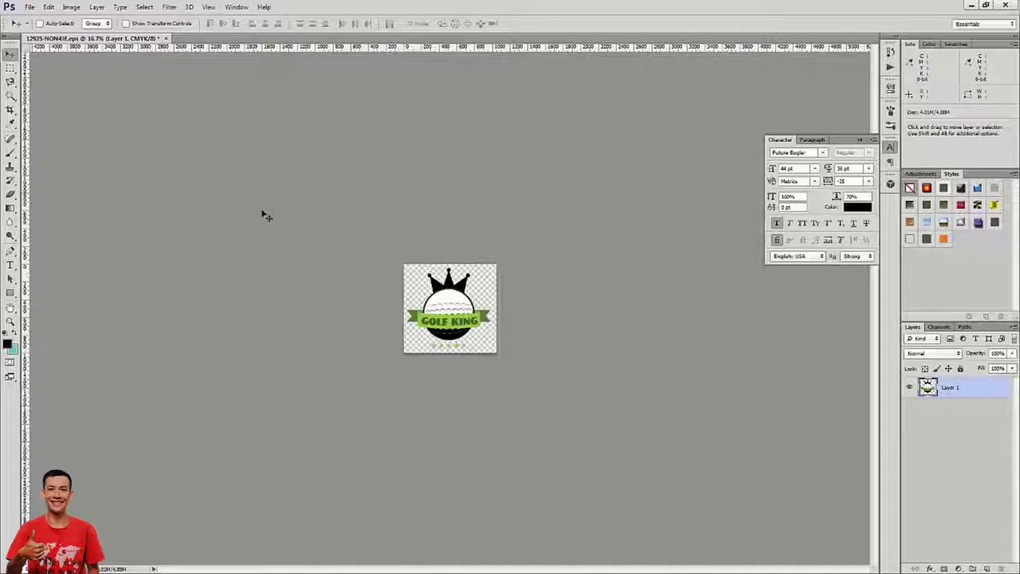
# Sample the greens of the badge's ribbon in the background color picker to check them, without keeping a color.
pyautogui.hotkey('ctrl', '+')
pyautogui.hotkey('ctrl', '+')
pyautogui.hotkey('ctrl', '+')
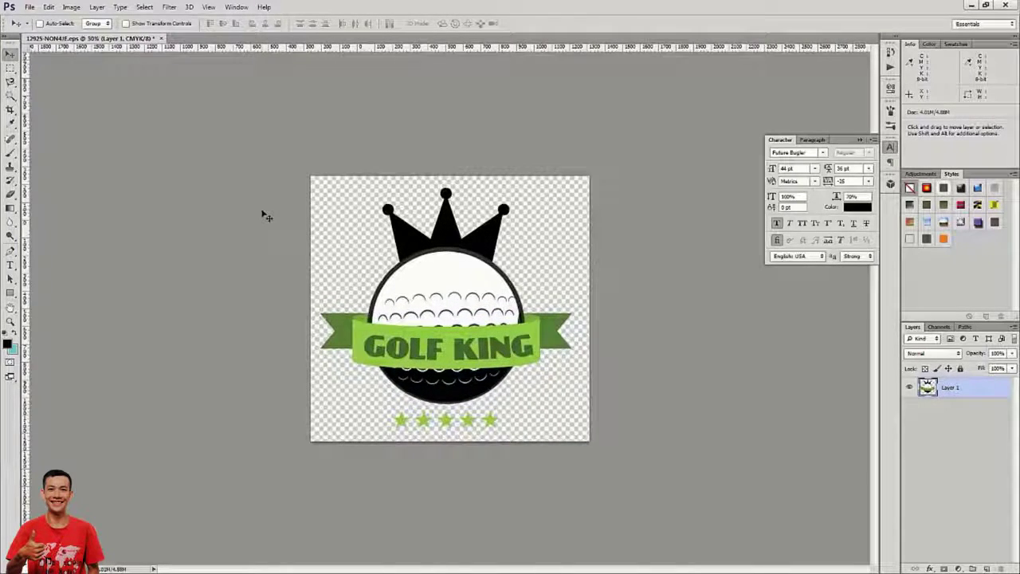
pyautogui.hotkey('ctrl', '+')
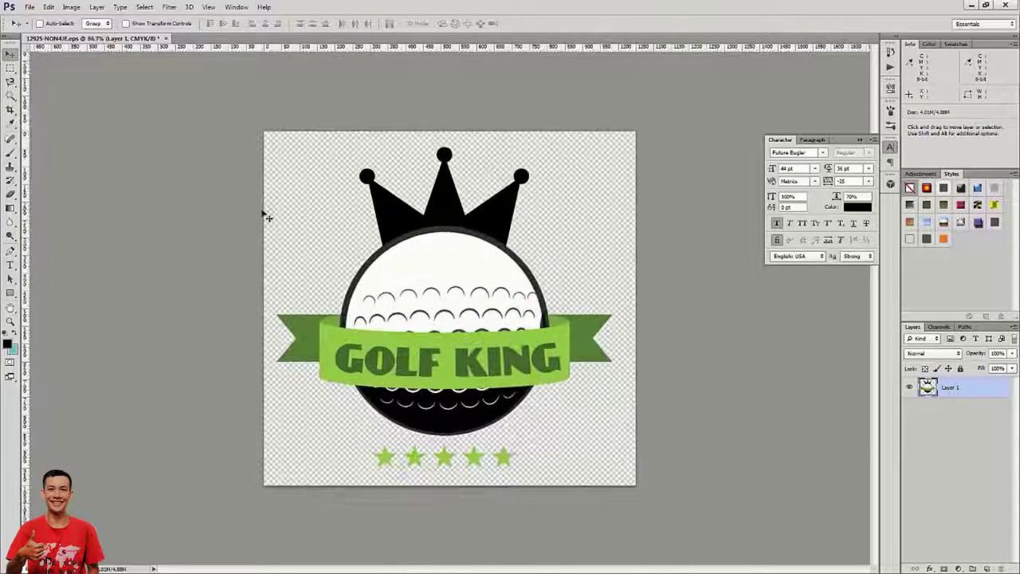
pyautogui.click(13, 349)
pyautogui.click(309, 340)
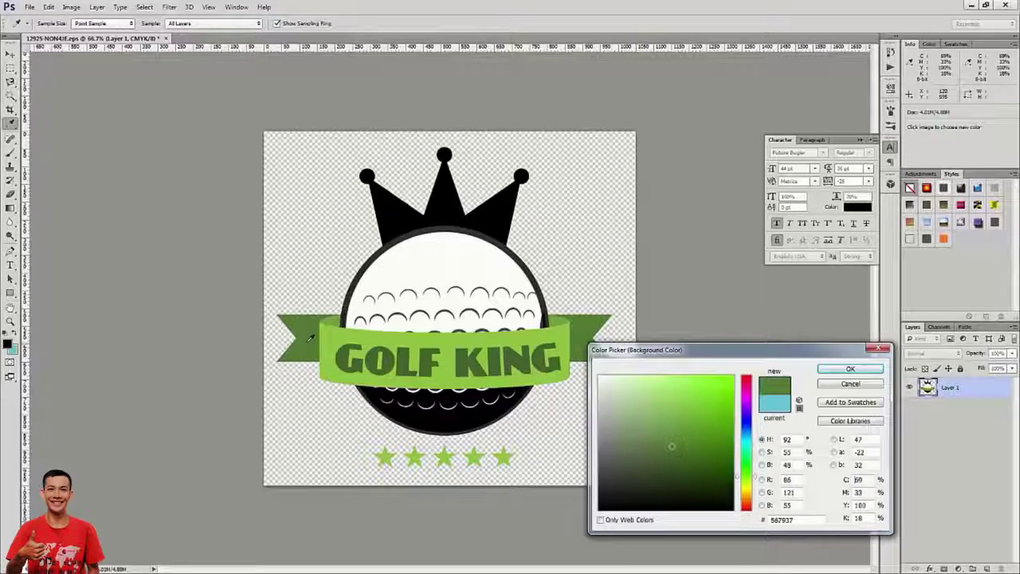
pyautogui.click(344, 339)
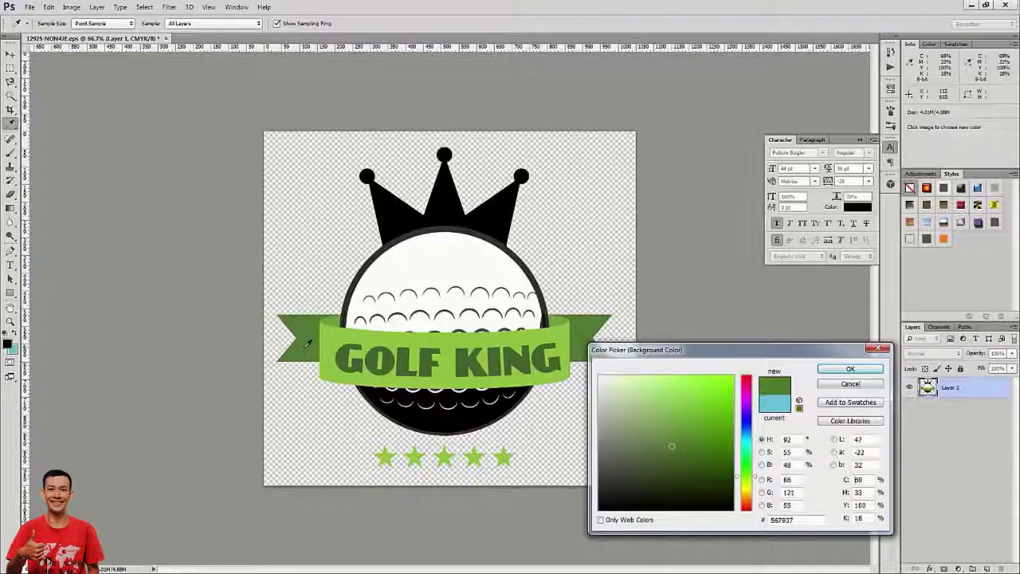
pyautogui.click(850, 383)
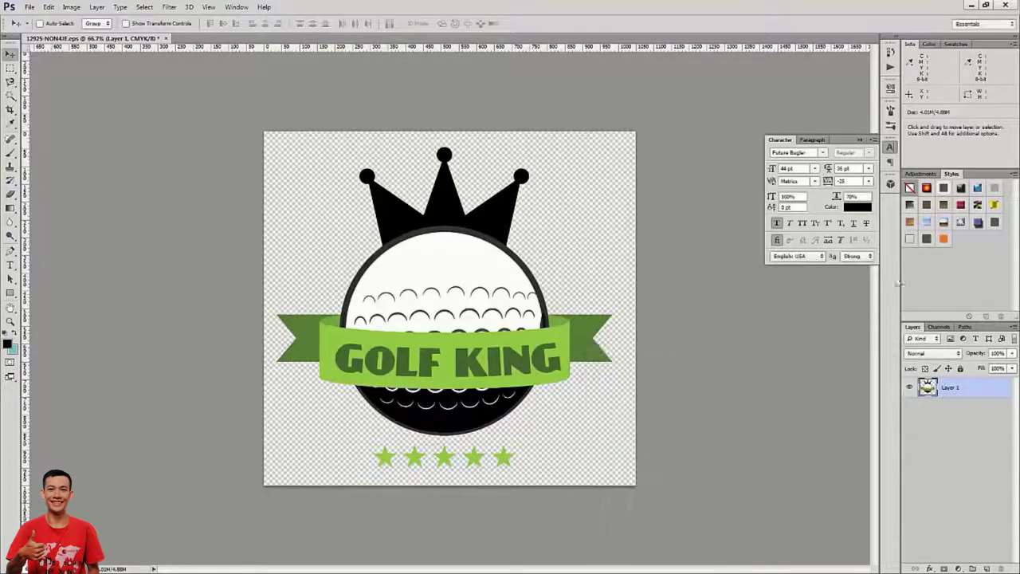
# Switch to the browser, close both Freepik tabs and return to the store's theme editor.
pyautogui.click(973, 5)
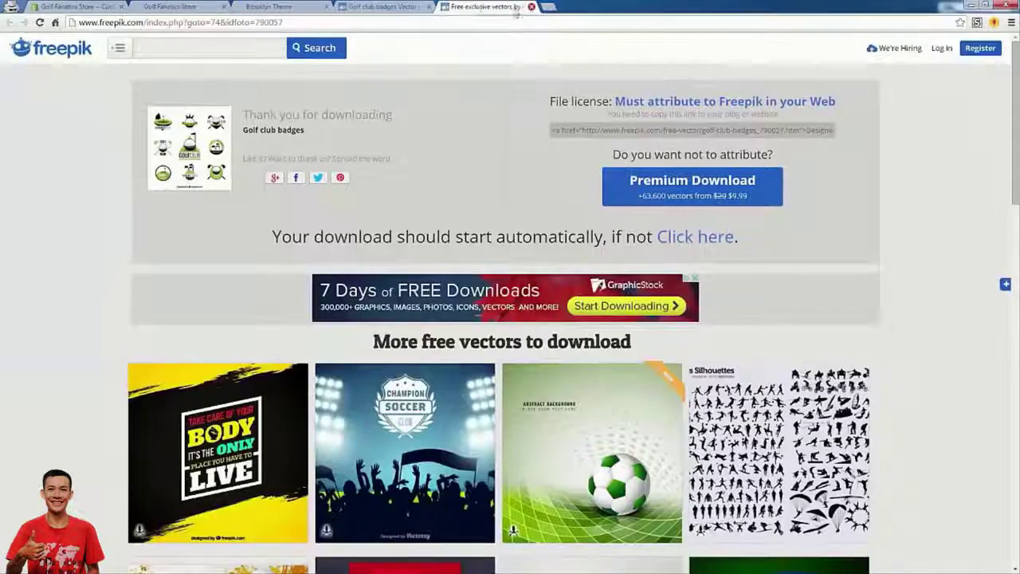
pyautogui.click(531, 6)
pyautogui.click(431, 6)
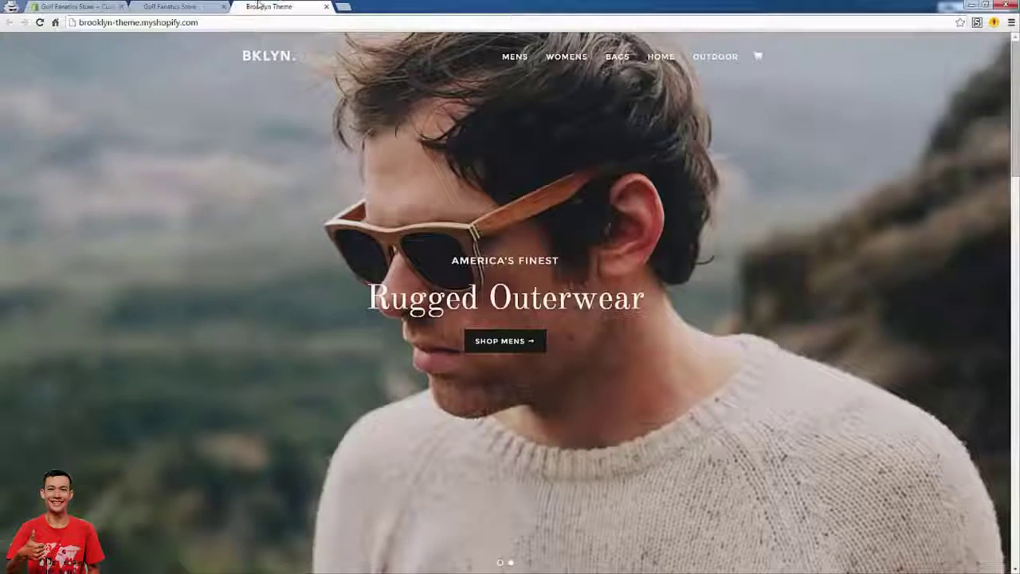
pyautogui.click(170, 7)
pyautogui.click(76, 7)
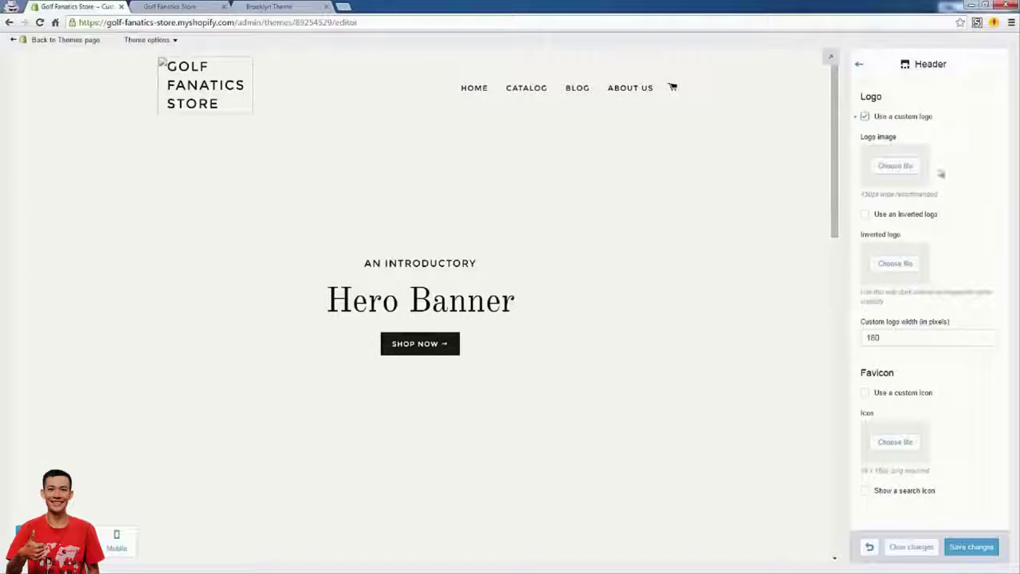
# Upload the Golf King badge as the header's logo image and save the theme changes.
pyautogui.click(908, 169)
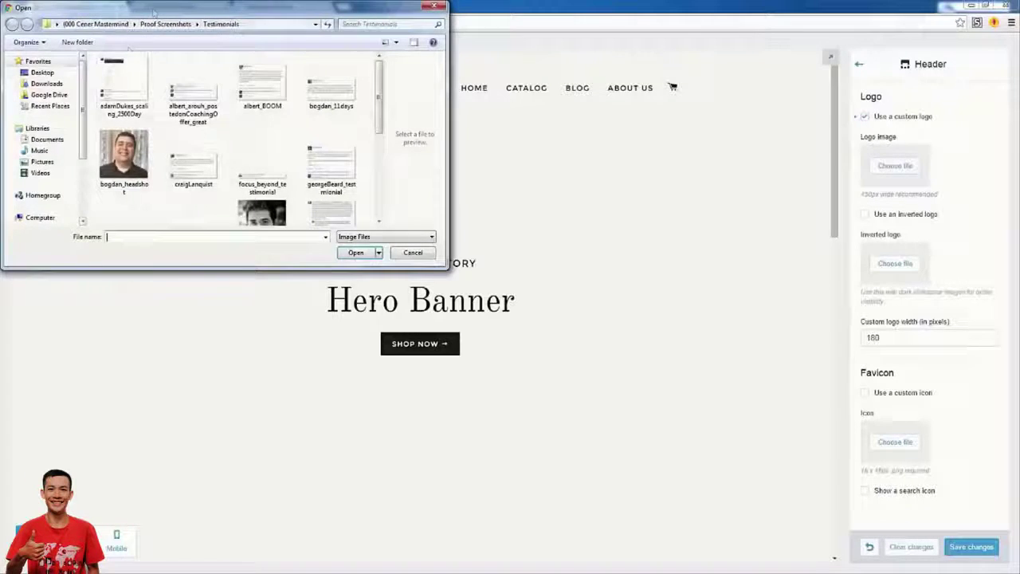
pyautogui.click(415, 252)
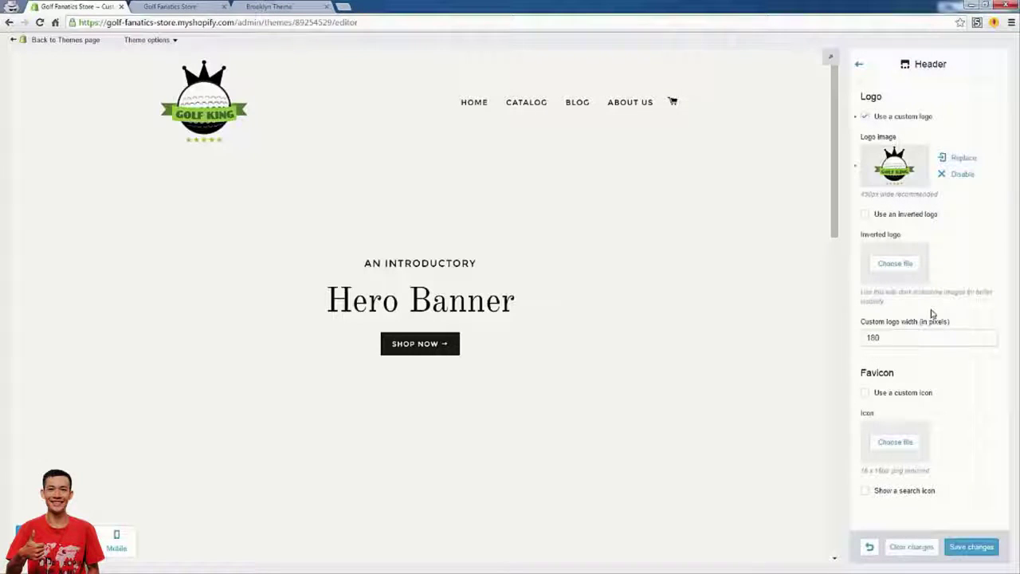
pyautogui.click(973, 546)
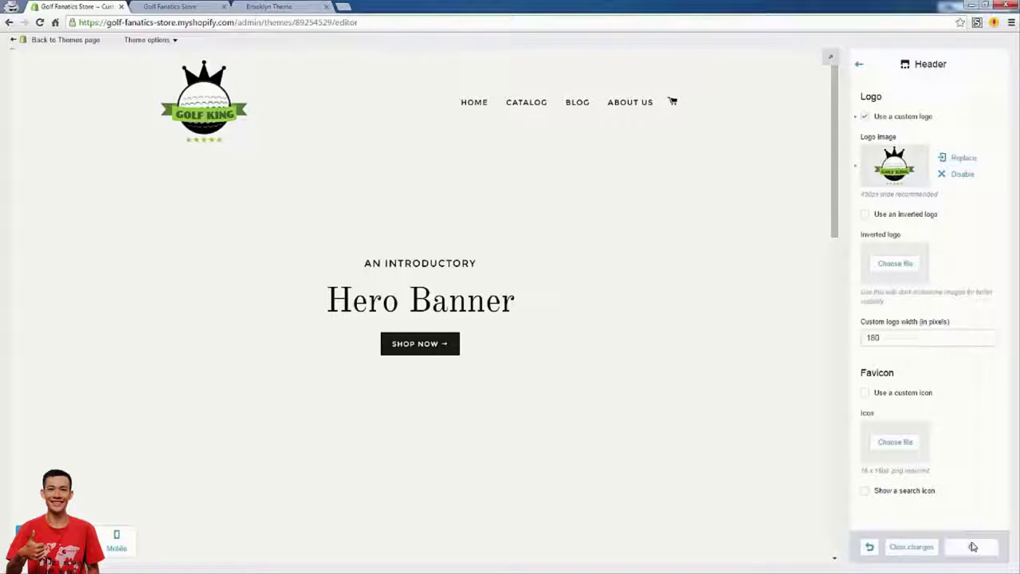
# Open the theme's Colors settings and set the general text color to pure black.
pyautogui.click(859, 66)
pyautogui.click(885, 110)
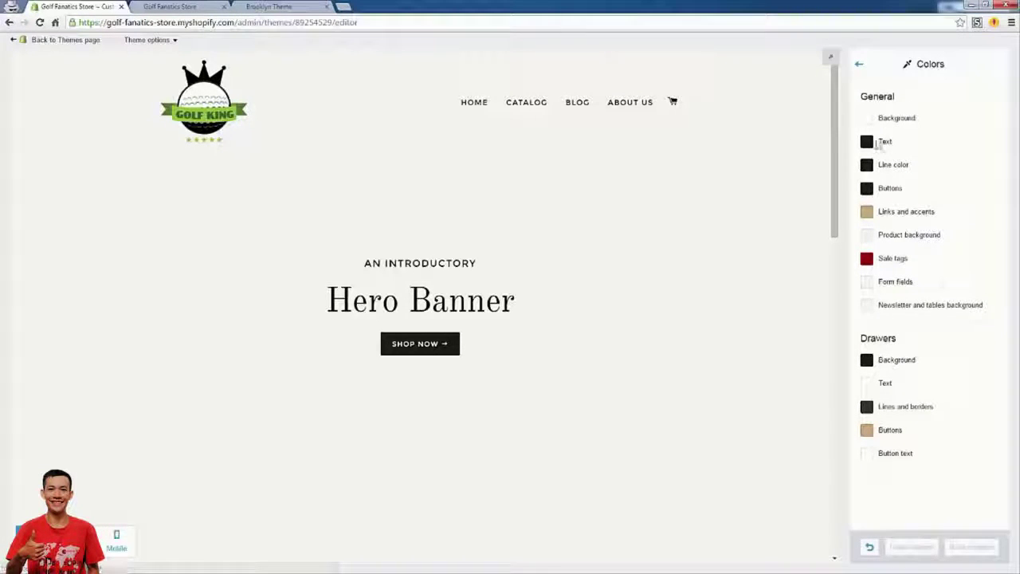
pyautogui.moveTo(834, 156); pyautogui.dragTo(829, 308)
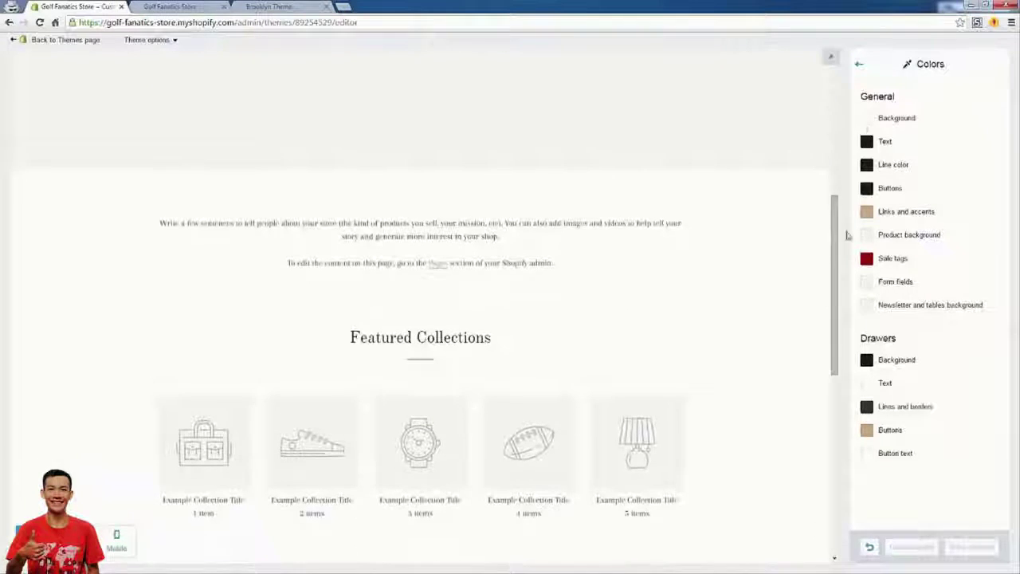
pyautogui.click(867, 141)
pyautogui.moveTo(888, 198); pyautogui.dragTo(855, 252)
pyautogui.click(822, 304)
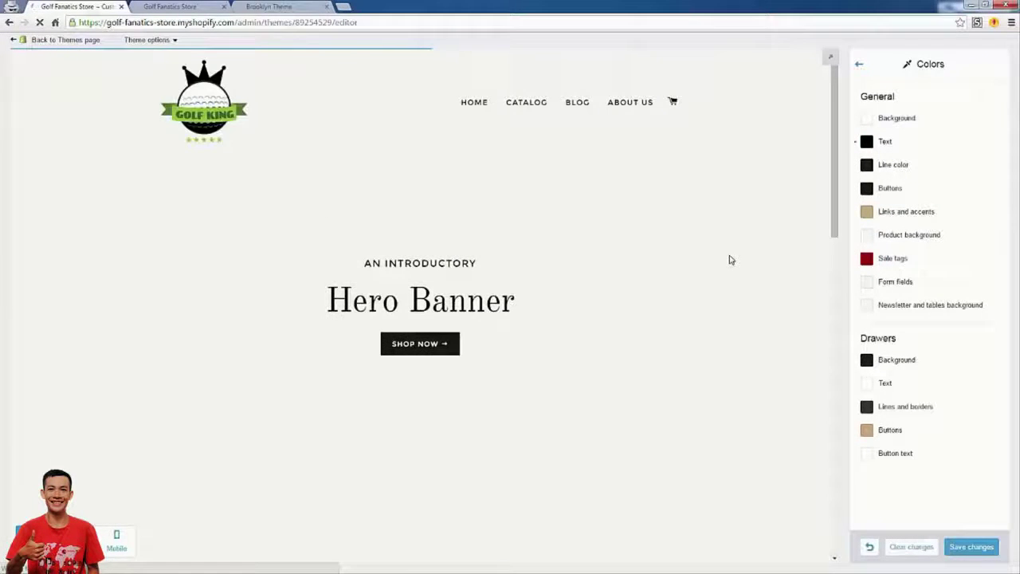
# Switch to Photoshop, set the background color to the ribbon's light green and copy its hex code 8dc341.
pyautogui.scroll(-6, 728, 257)
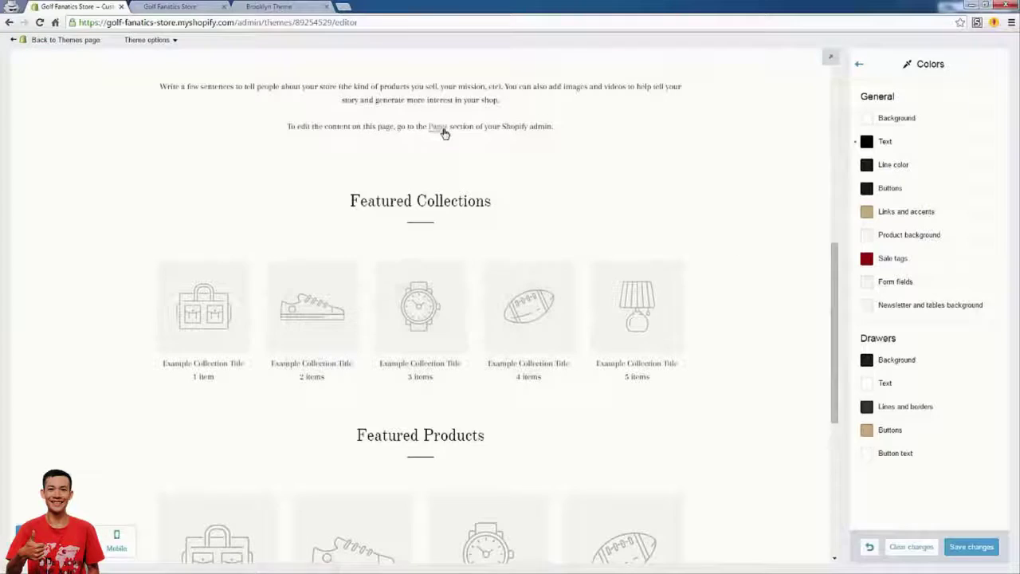
pyautogui.click(867, 211)
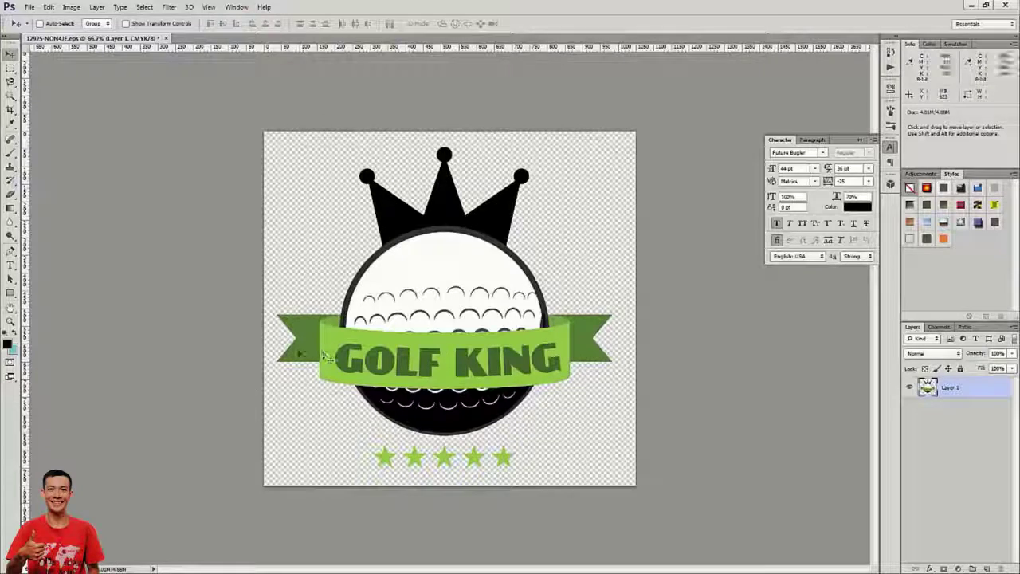
pyautogui.click(12, 349)
pyautogui.click(359, 336)
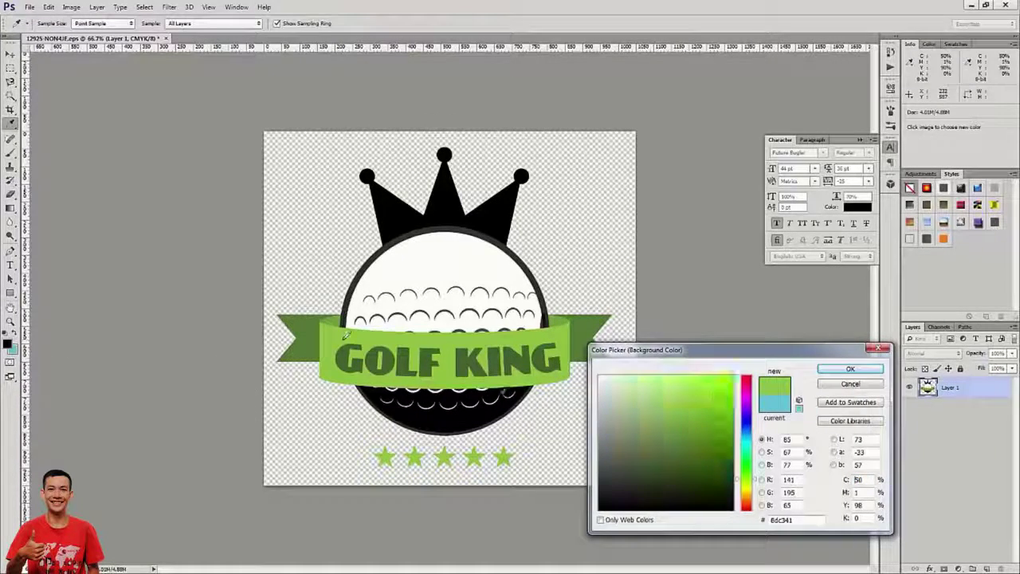
pyautogui.doubleClick(778, 519)
pyautogui.hotkey('ctrl', 'c')
pyautogui.press('Return')
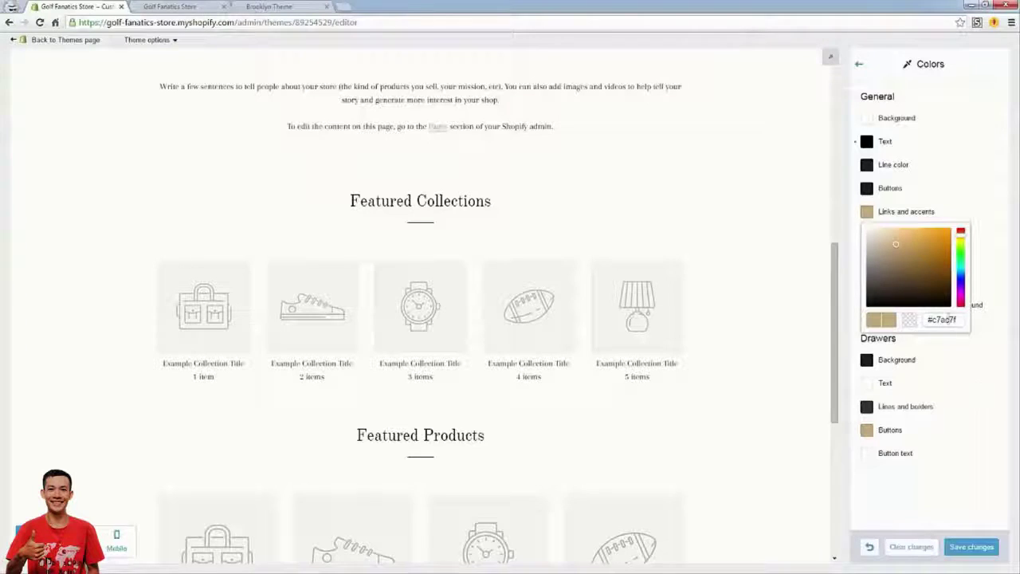
# Set the theme's links and accents color to #8dc341.
pyautogui.doubleClick(941, 319)
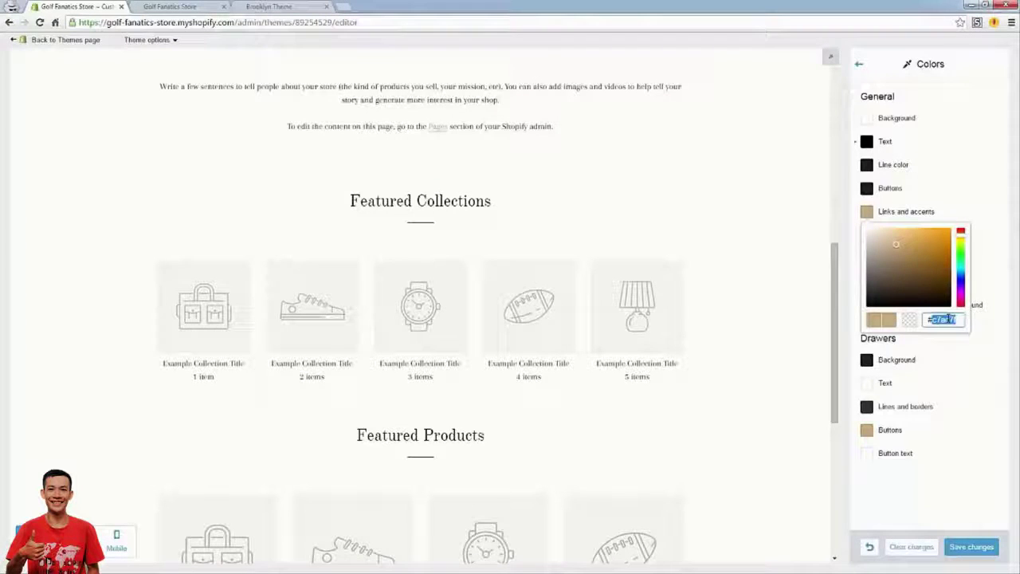
pyautogui.write('#8dc341')
pyautogui.click(952, 356)
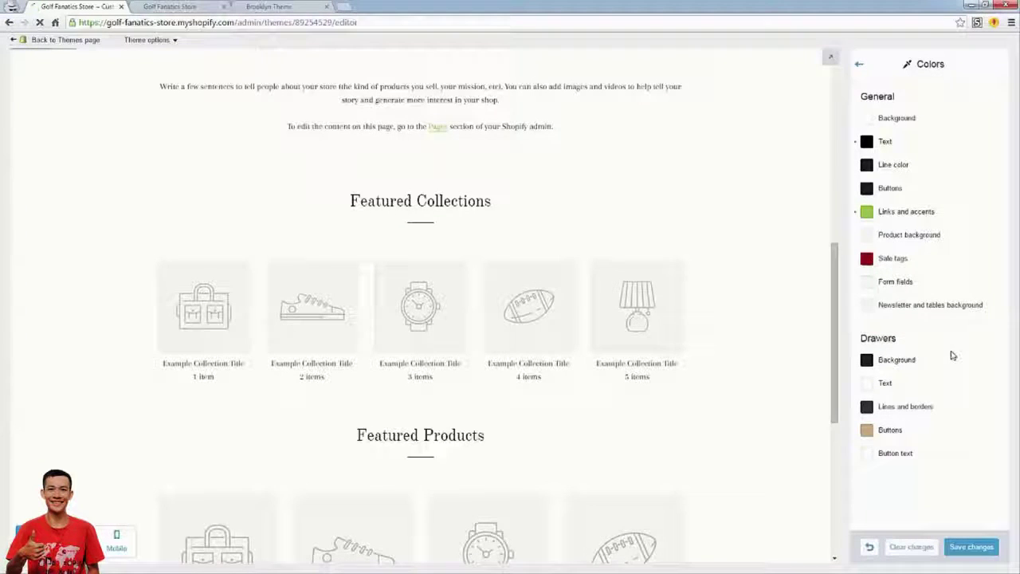
# Set the Drawers buttons color to #8dc341 and save the theme changes.
pyautogui.click(867, 431)
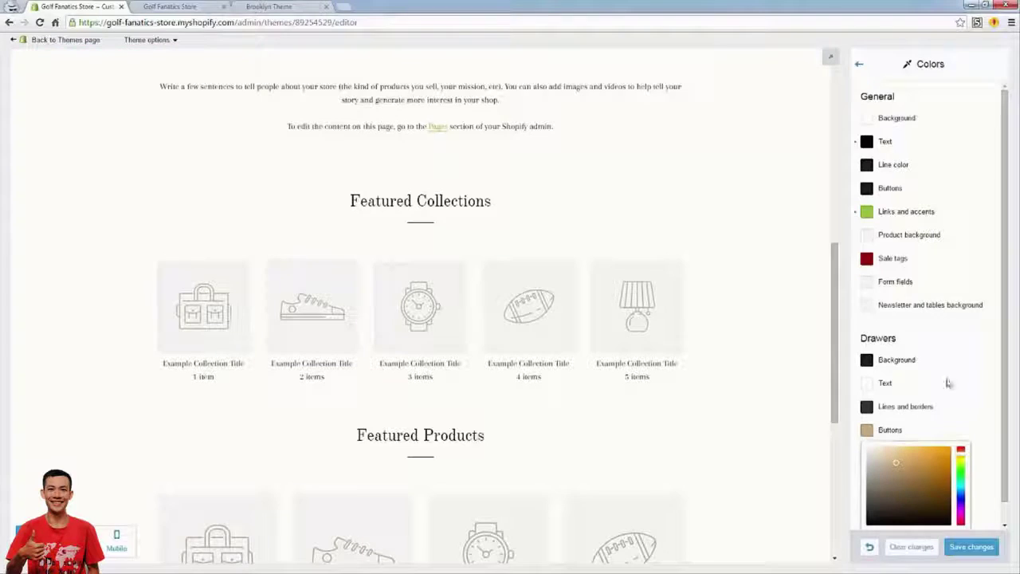
pyautogui.scroll(-1, 928, 407)
pyautogui.click(952, 517)
pyautogui.write('#8dc341')
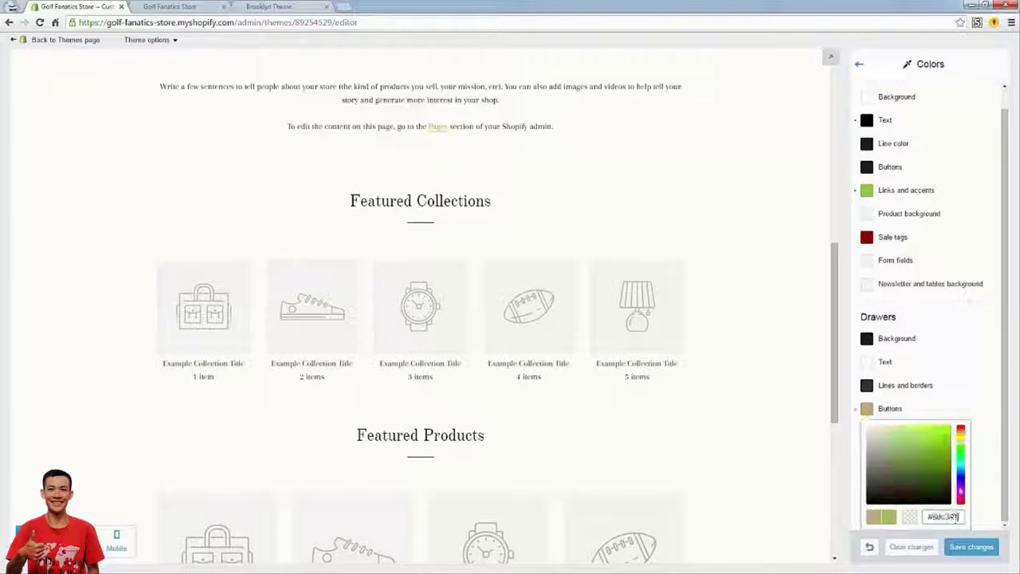
pyautogui.click(975, 398)
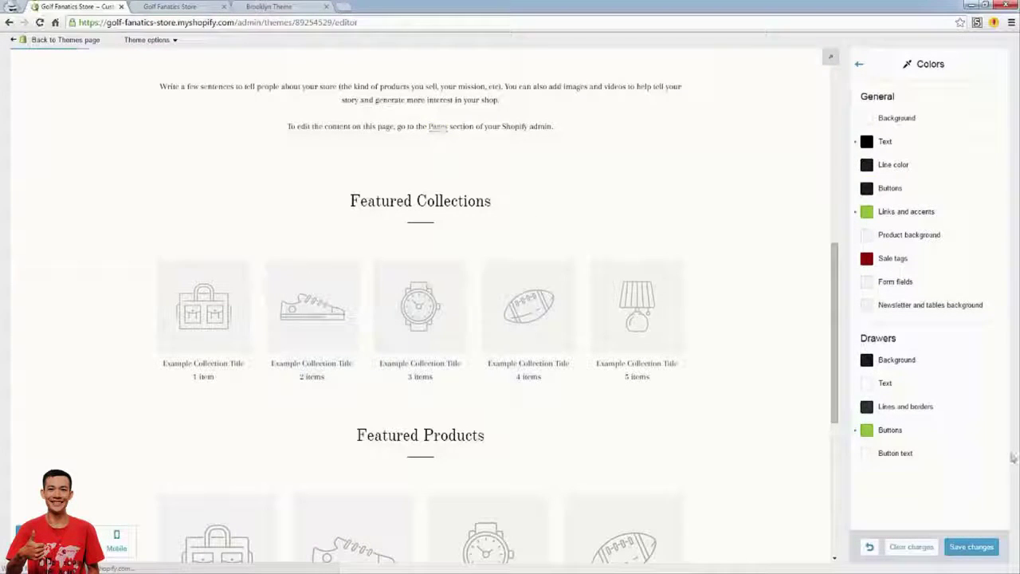
pyautogui.click(981, 547)
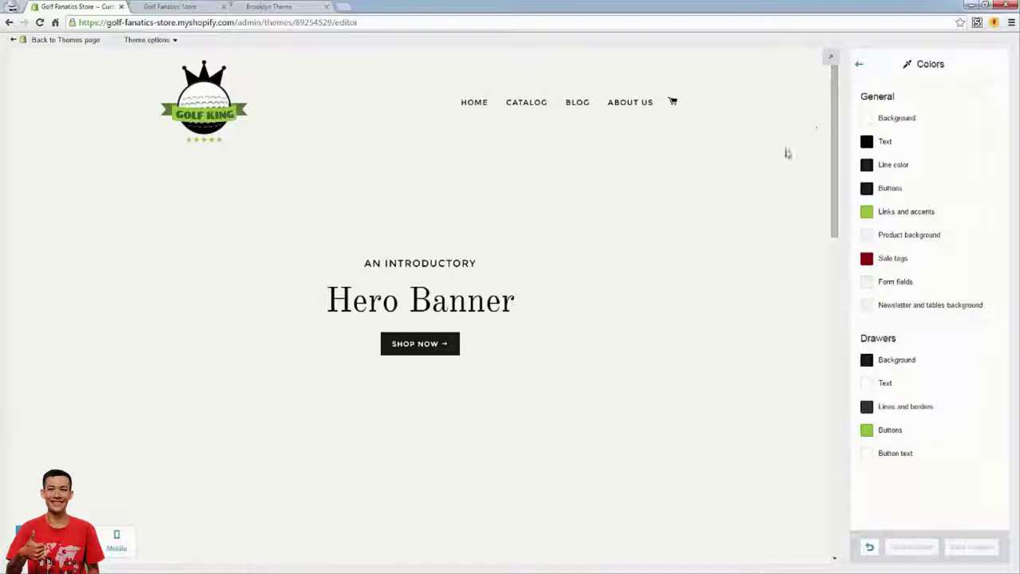
# Set the general Buttons color to #8dc341, save the changes and check the home page preview.
pyautogui.click(867, 189)
pyautogui.doubleClick(948, 298)
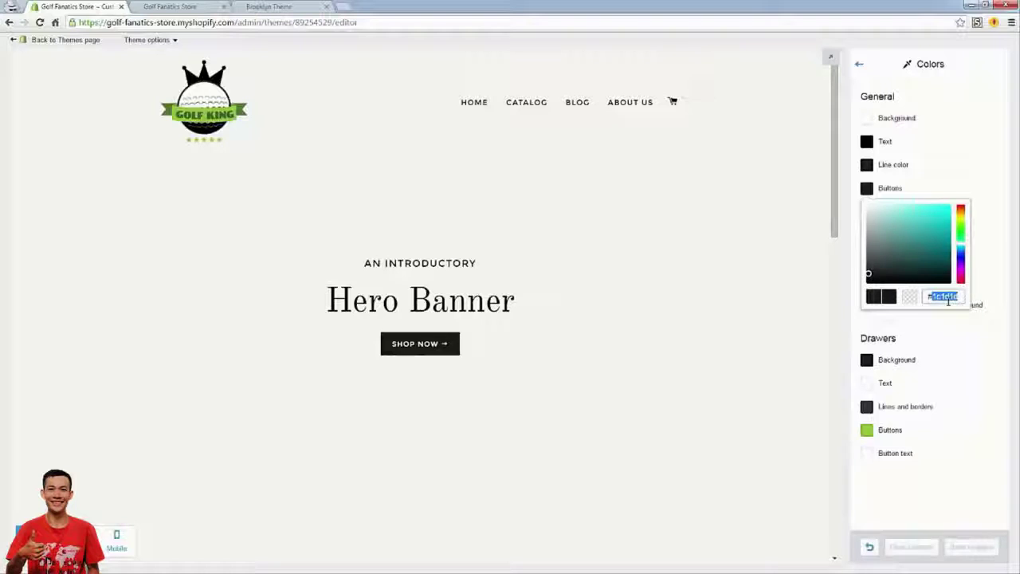
pyautogui.hotkey('ctrl', 'v')
pyautogui.click(969, 393)
pyautogui.click(971, 546)
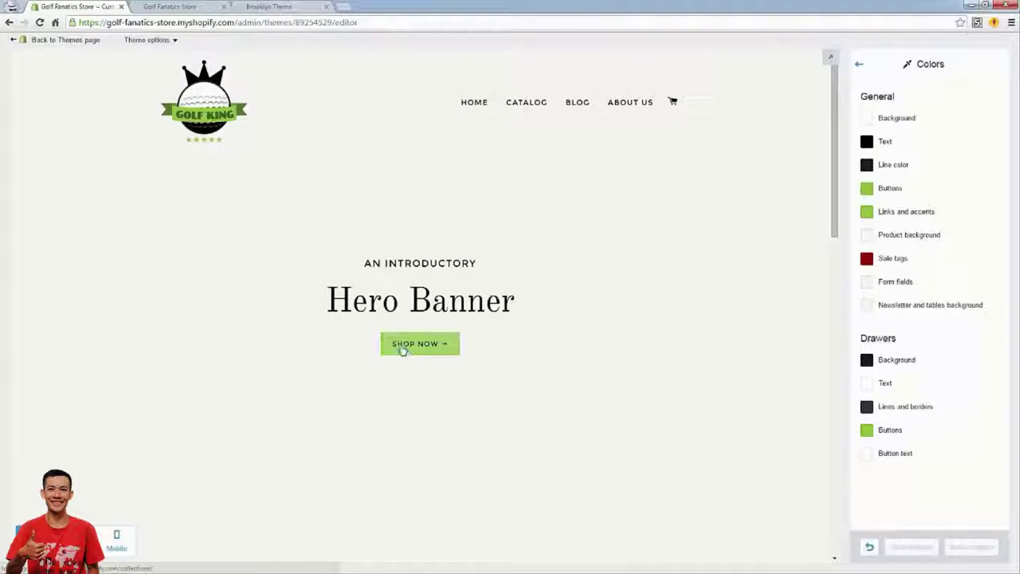
pyautogui.scroll(-3, 401, 348)
pyautogui.scroll(3, 371, 311)
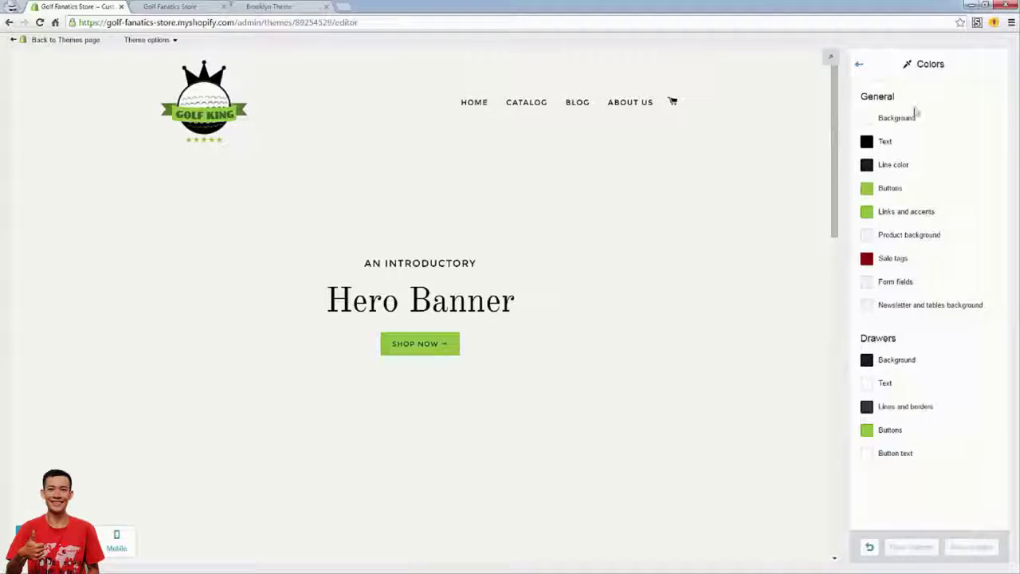
# Open the theme's Typography settings and set the headings font to Helvetica Neue.
pyautogui.click(858, 66)
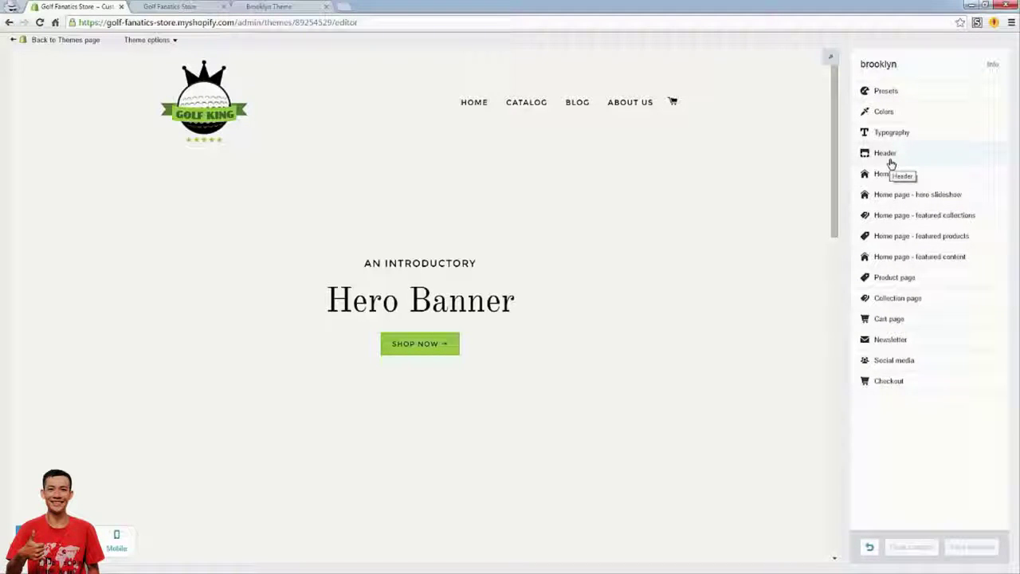
pyautogui.click(892, 132)
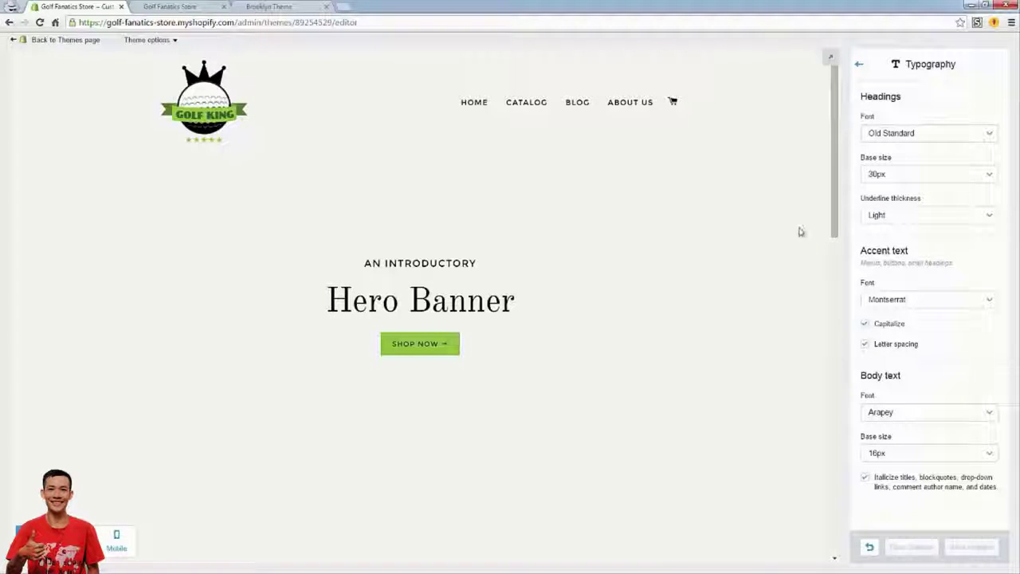
pyautogui.click(928, 134)
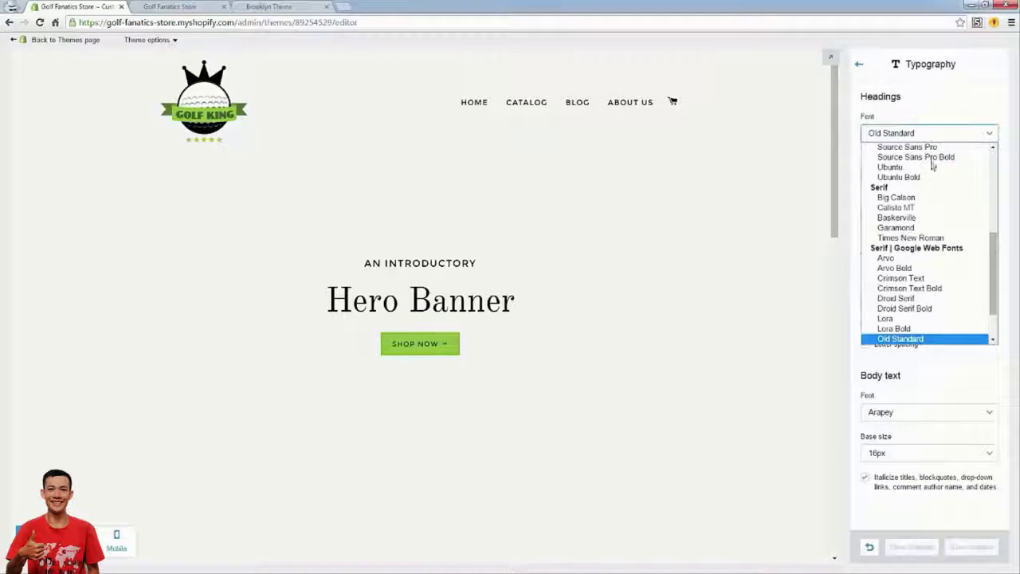
pyautogui.scroll(6, 945, 256)
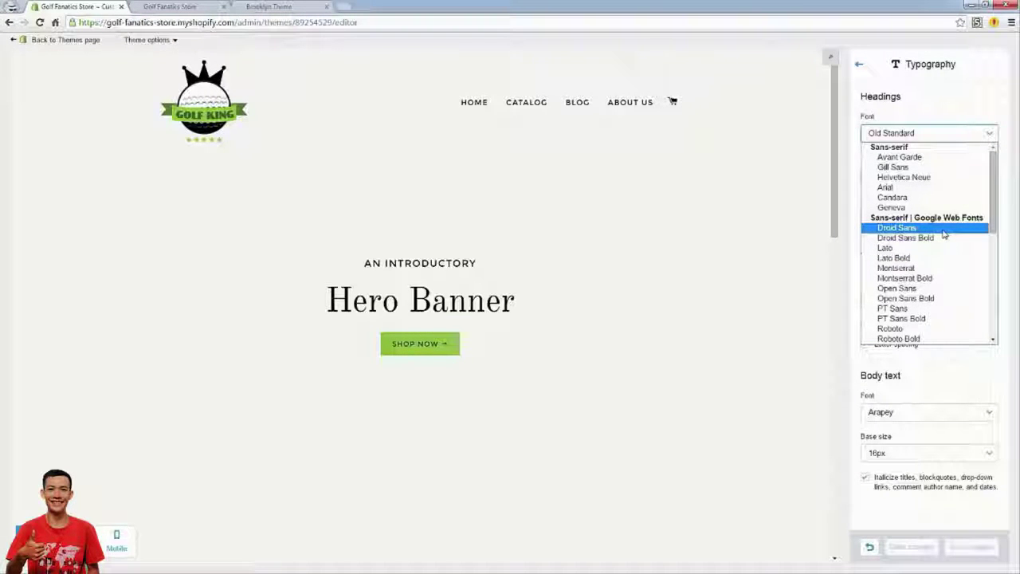
pyautogui.click(935, 178)
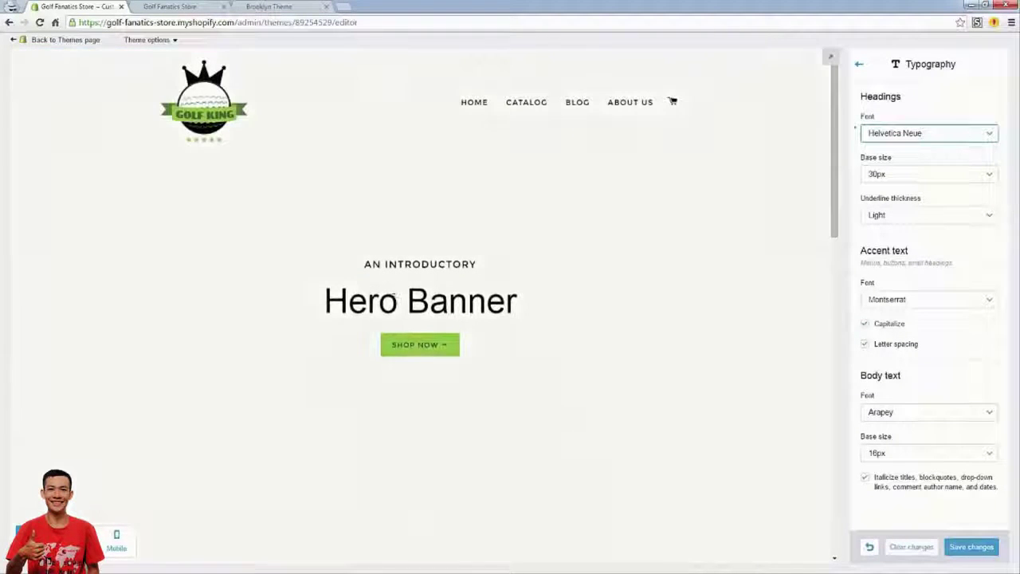
# Set the accent text and body text fonts to Helvetica Neue and save the changes.
pyautogui.click(915, 301)
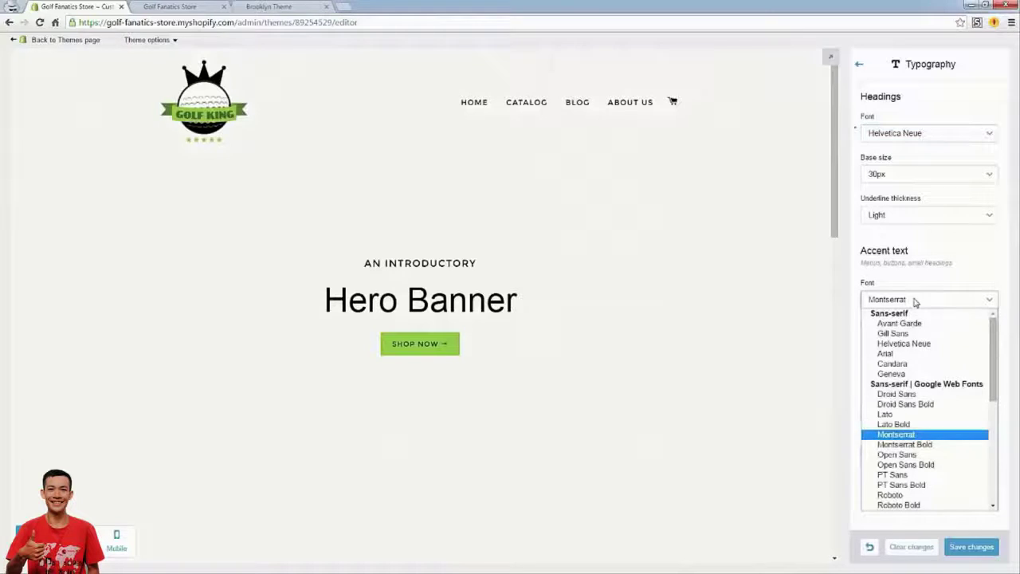
pyautogui.click(919, 345)
pyautogui.click(928, 411)
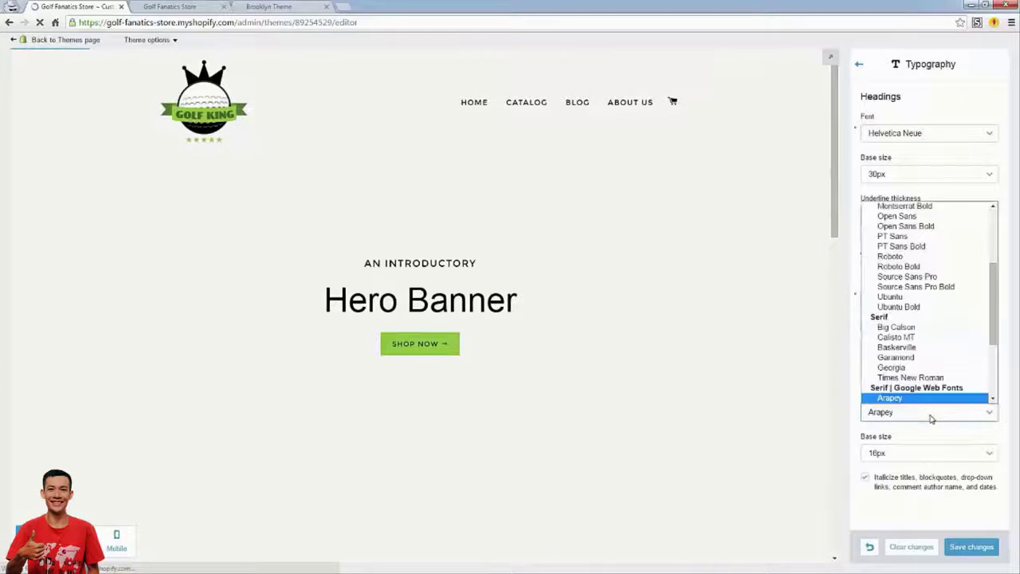
pyautogui.scroll(3, 930, 255)
pyautogui.click(928, 255)
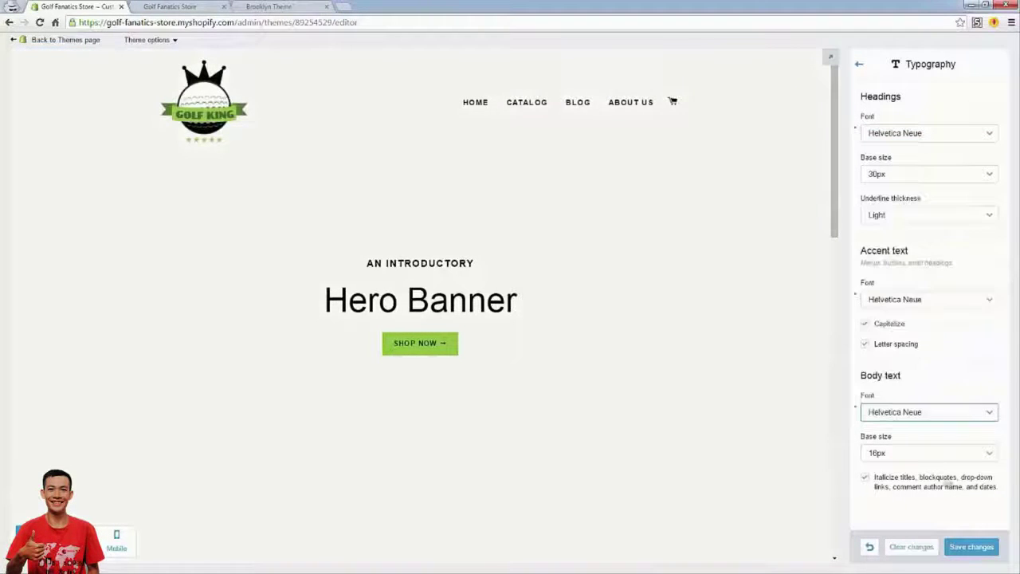
pyautogui.click(967, 553)
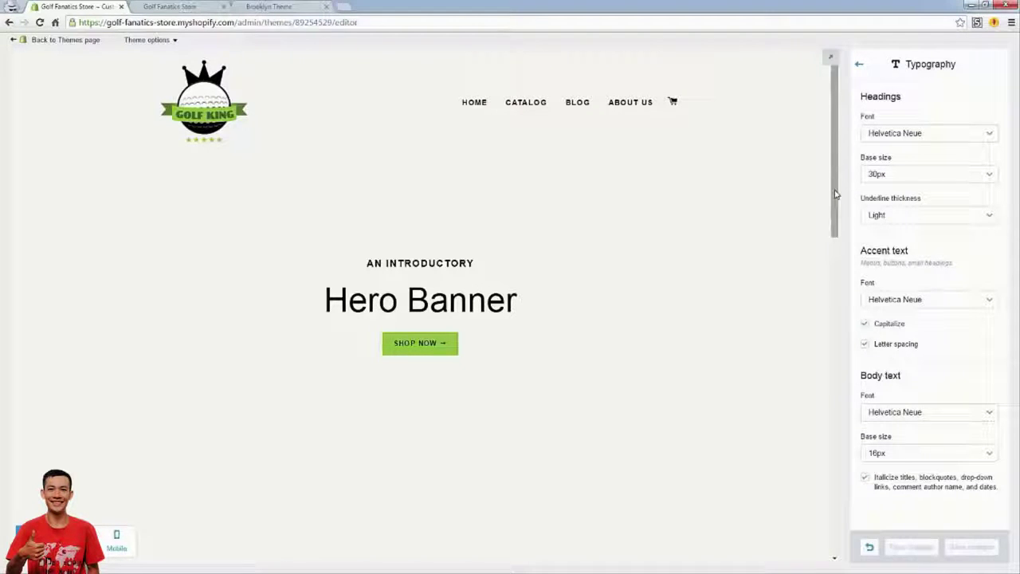
pyautogui.moveTo(835, 193)
pyautogui.mouseDown()
pyautogui.moveTo(834, 255)
pyautogui.moveTo(835, 193)
pyautogui.mouseUp()
# Open the theme's Home page settings and examine the hero, featured content, featured collections and featured products sections in the preview.
pyautogui.click(859, 64)
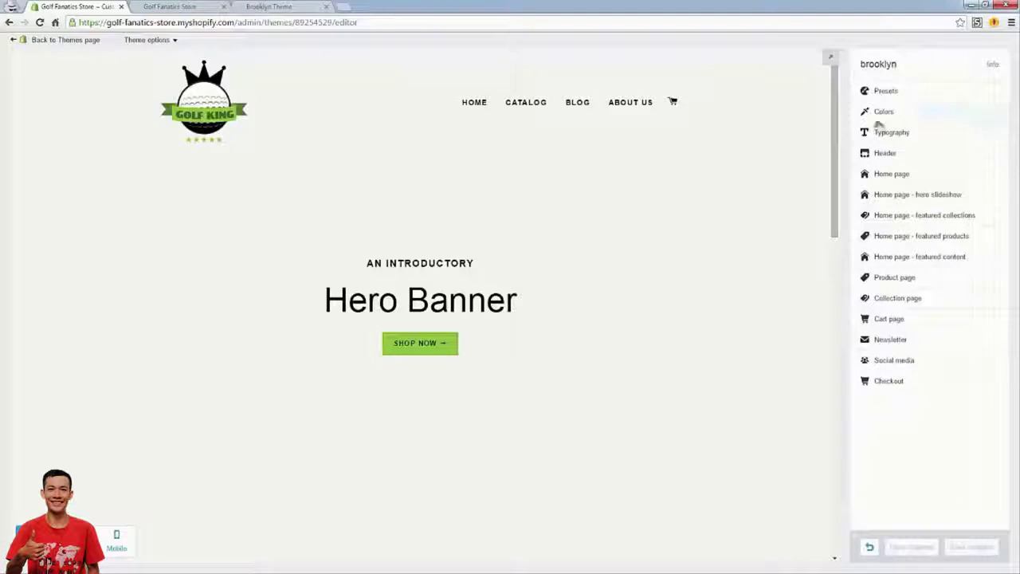
pyautogui.click(890, 174)
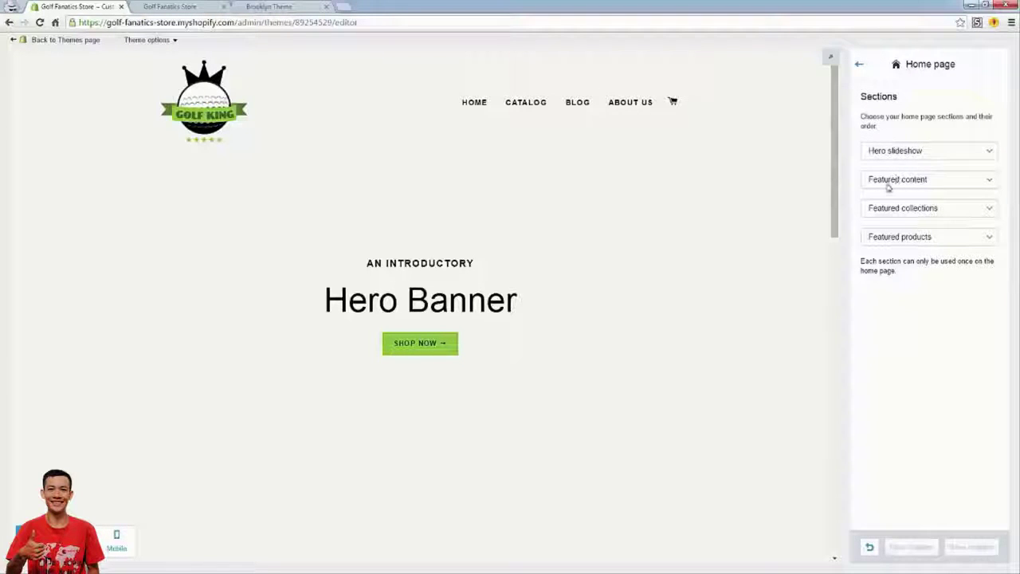
pyautogui.moveTo(858, 96); pyautogui.dragTo(883, 104)
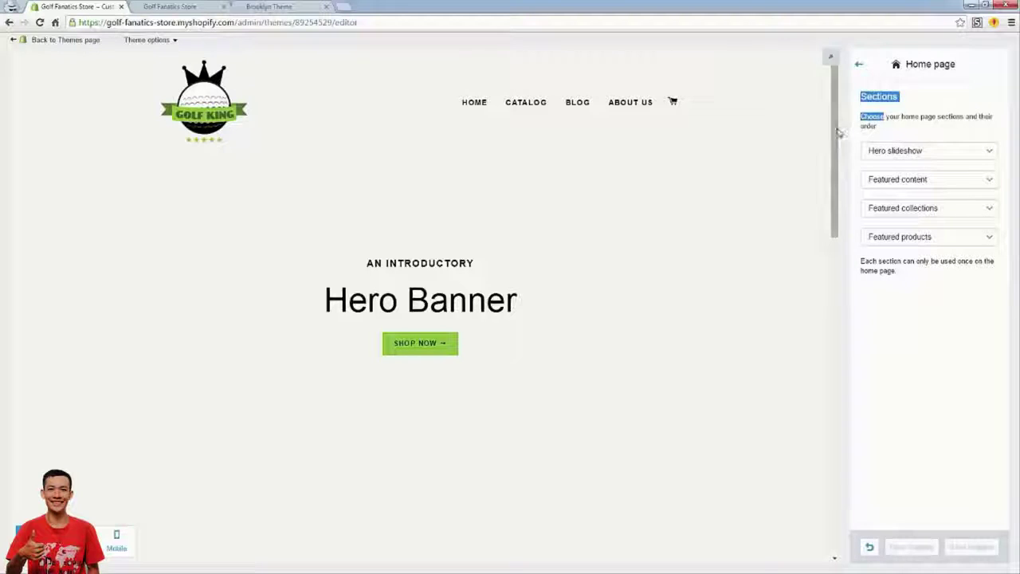
pyautogui.click(587, 199)
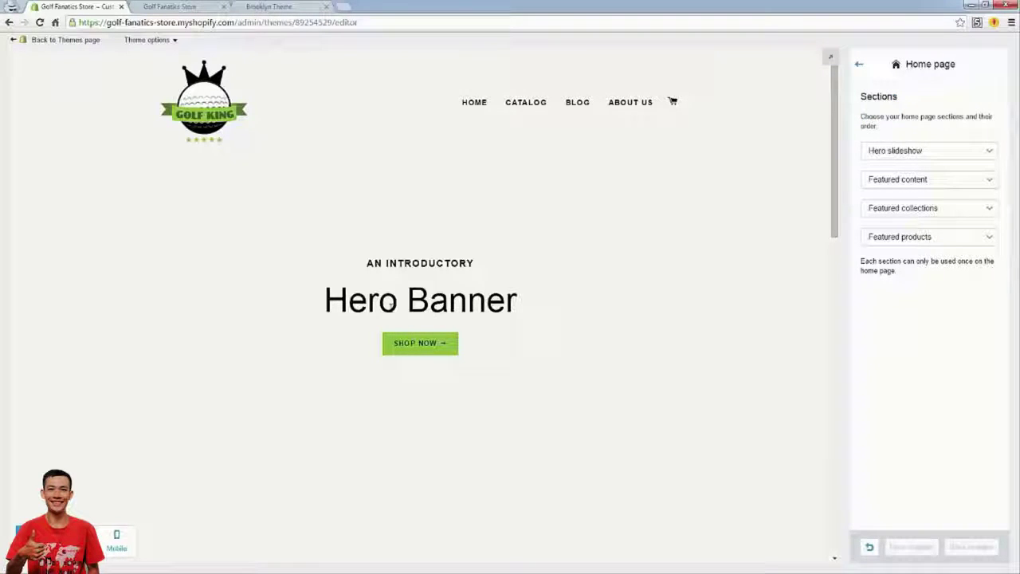
pyautogui.moveTo(834, 192); pyautogui.dragTo(834, 332)
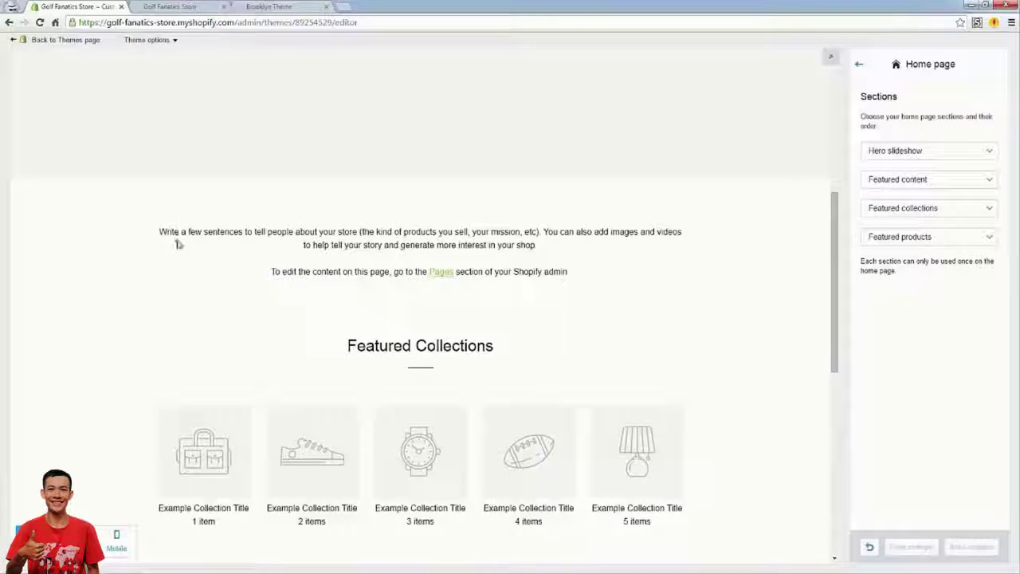
pyautogui.moveTo(159, 230); pyautogui.dragTo(590, 242)
pyautogui.moveTo(348, 345); pyautogui.dragTo(496, 348)
pyautogui.click(496, 351)
pyautogui.scroll(-3, 496, 350)
pyautogui.moveTo(353, 313); pyautogui.dragTo(487, 313)
pyautogui.click(488, 315)
pyautogui.scroll(2, 525, 344)
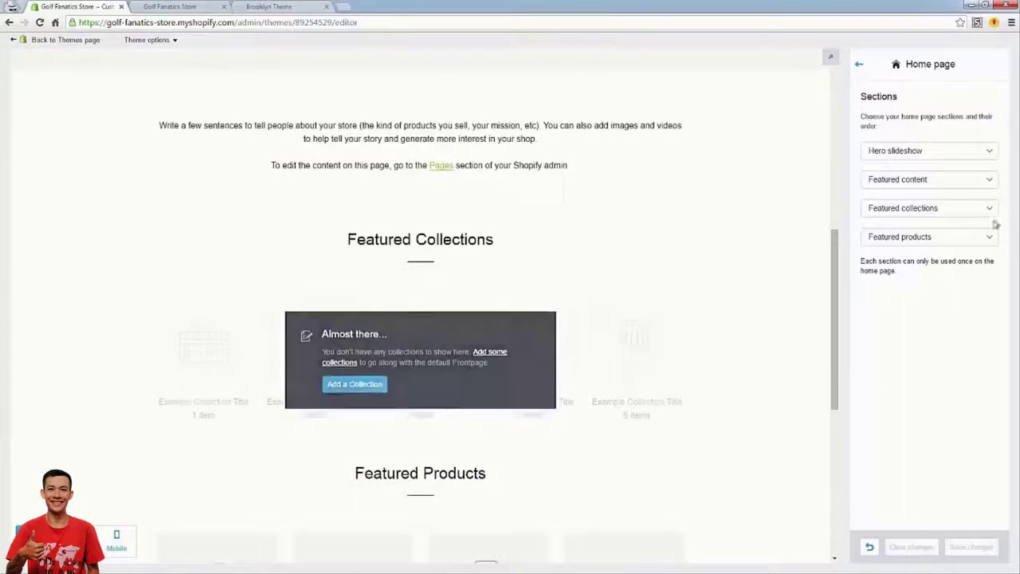
# Set the home page's second and third sections to (none), save the changes and check the shortened page.
pyautogui.click(930, 182)
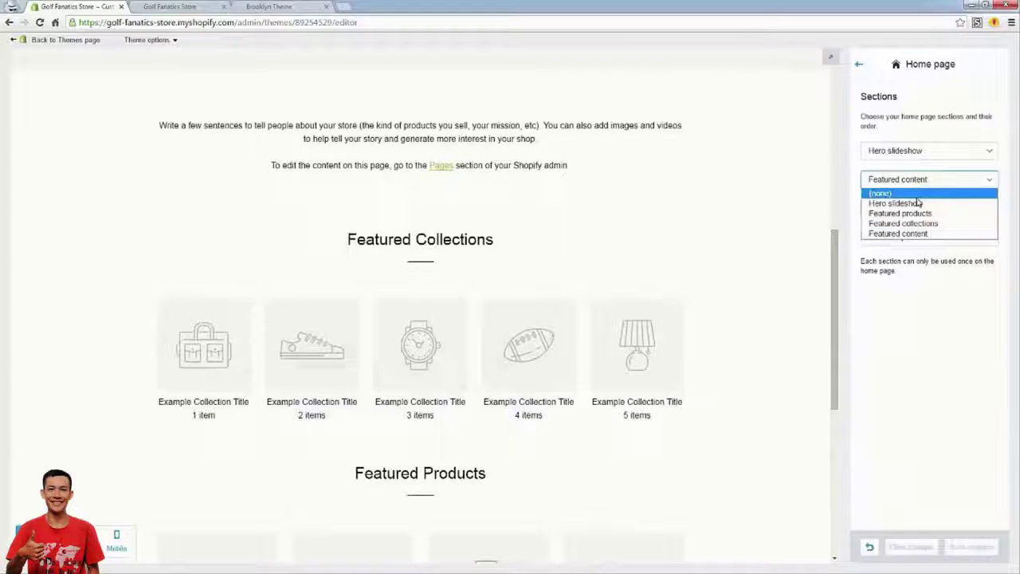
pyautogui.click(916, 193)
pyautogui.click(924, 207)
pyautogui.click(916, 218)
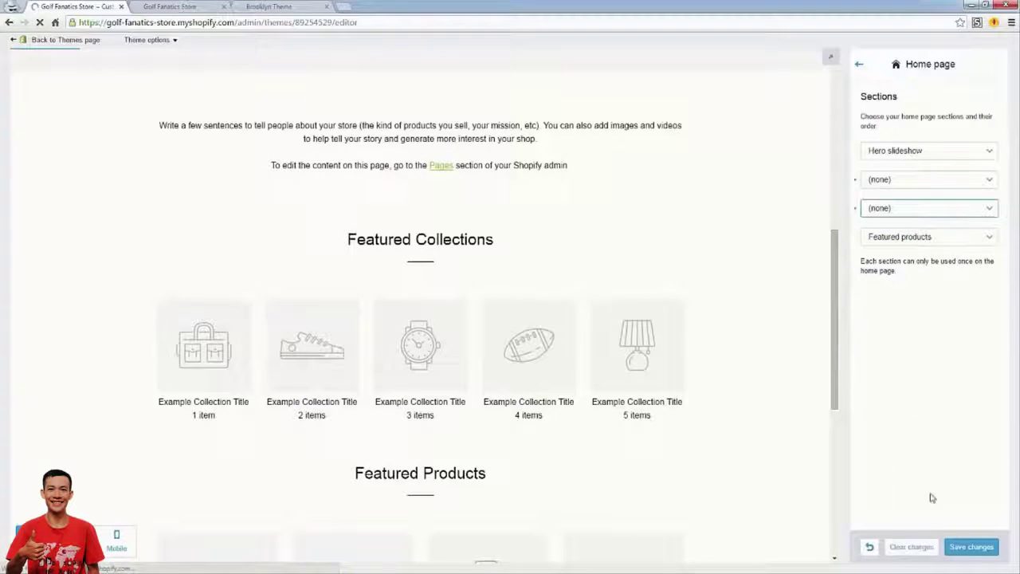
pyautogui.click(969, 547)
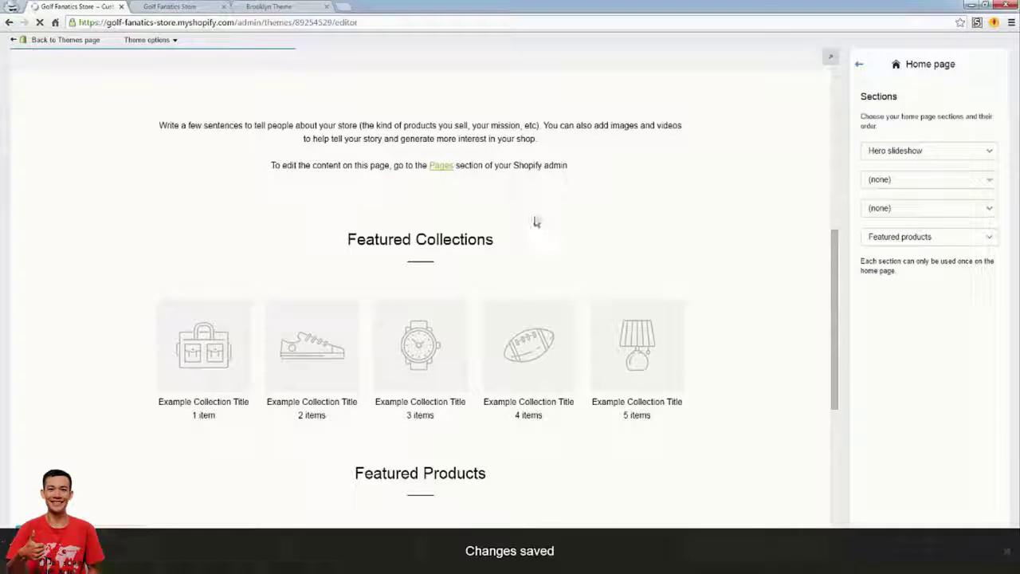
pyautogui.scroll(3, 408, 166)
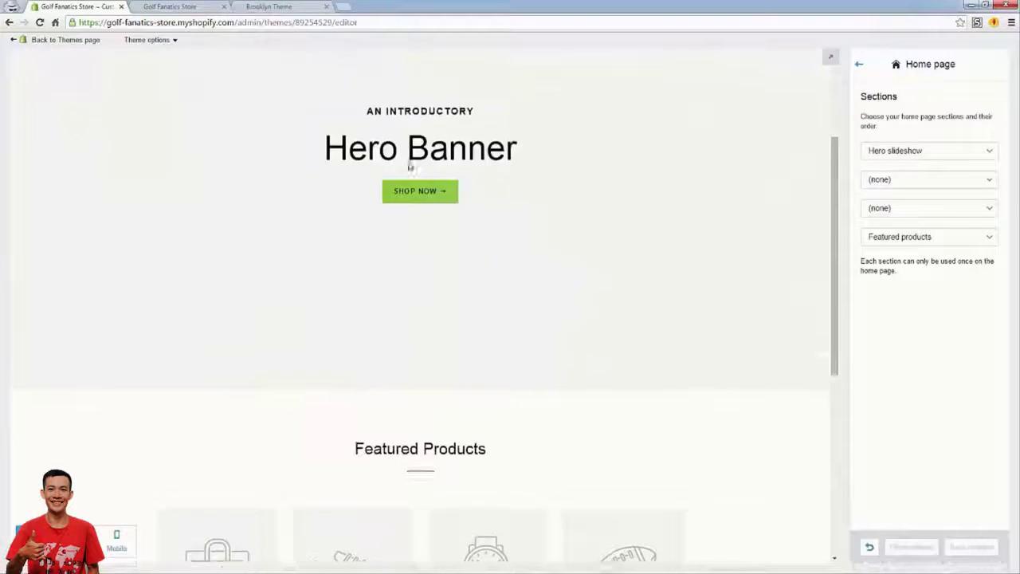
pyautogui.scroll(-4, 426, 211)
pyautogui.scroll(-3, 398, 346)
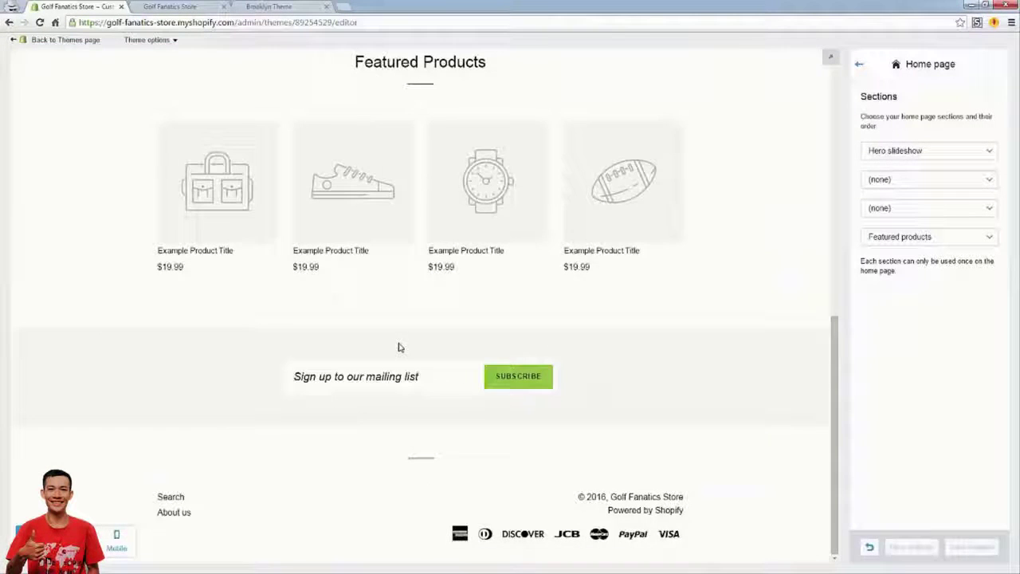
pyautogui.scroll(6, 407, 332)
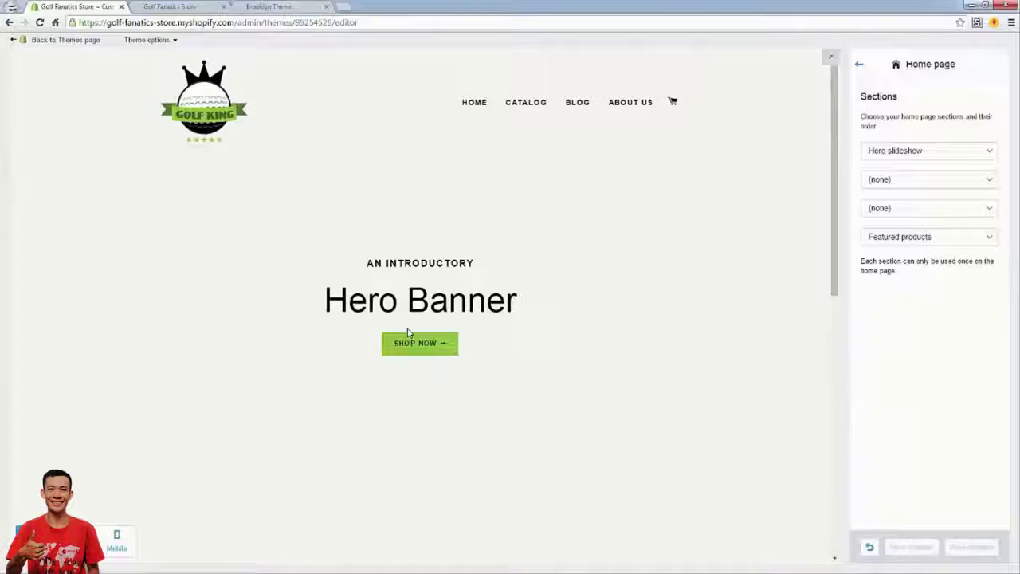
pyautogui.scroll(-2, 414, 281)
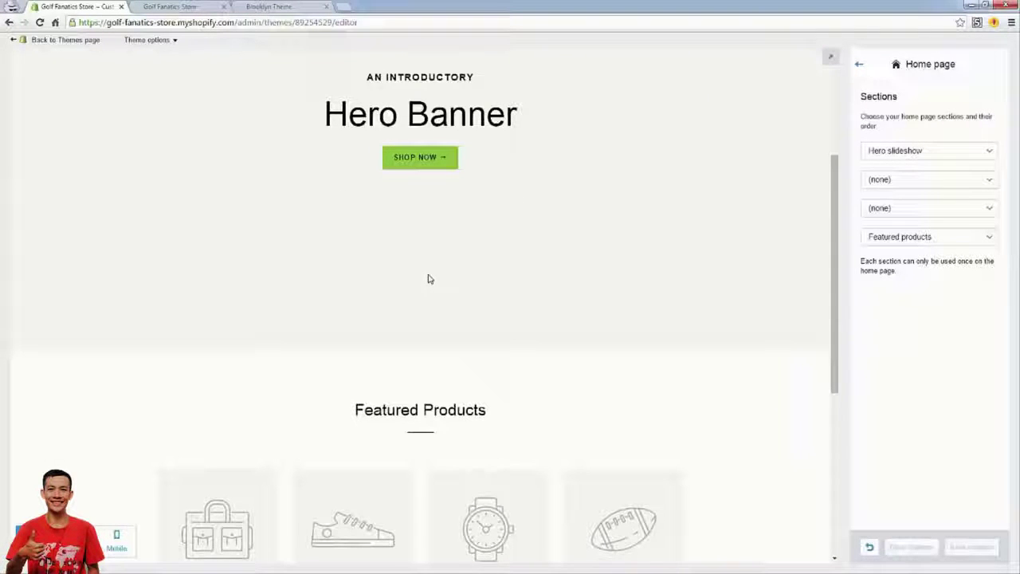
pyautogui.scroll(2, 427, 279)
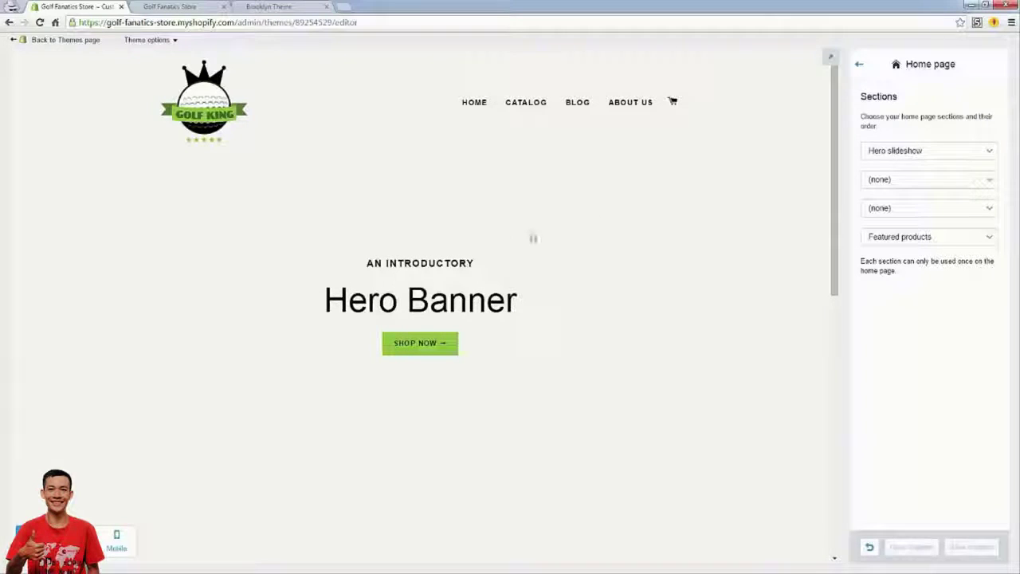
# Open the home page hero slideshow settings and replace the Slide 1 image with the golf ball and flag photo.
pyautogui.click(858, 64)
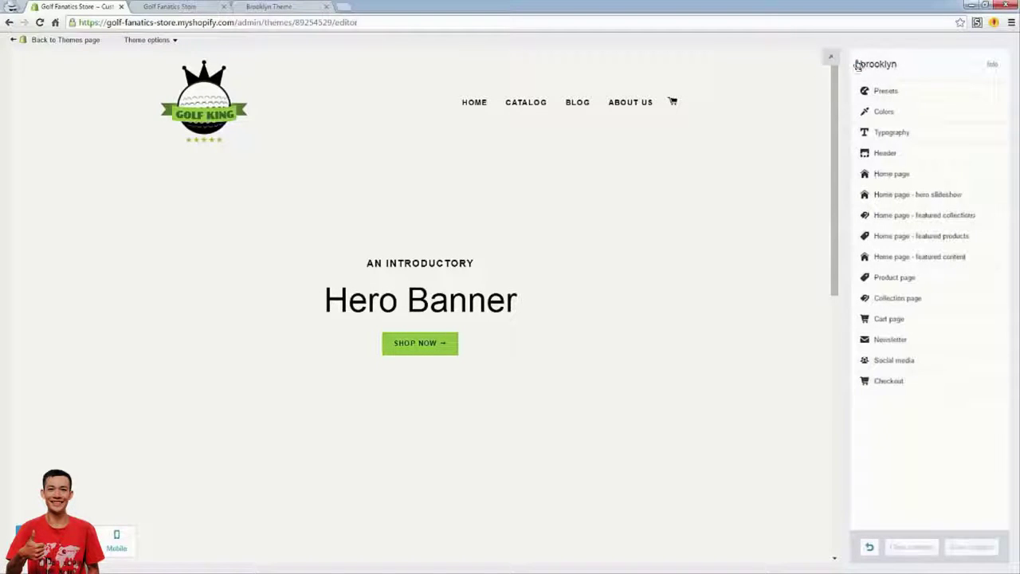
pyautogui.click(898, 199)
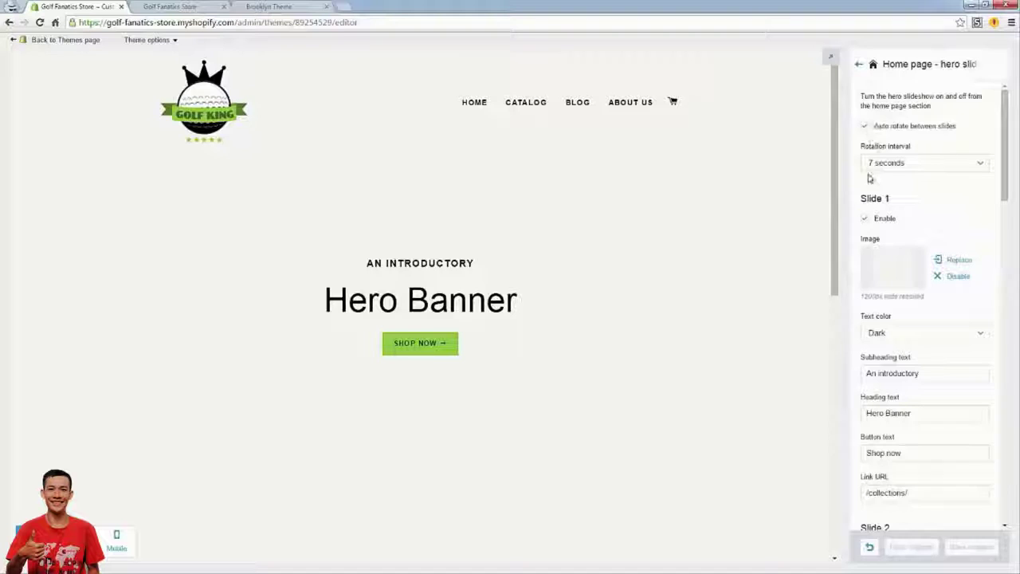
pyautogui.scroll(-10, 867, 258)
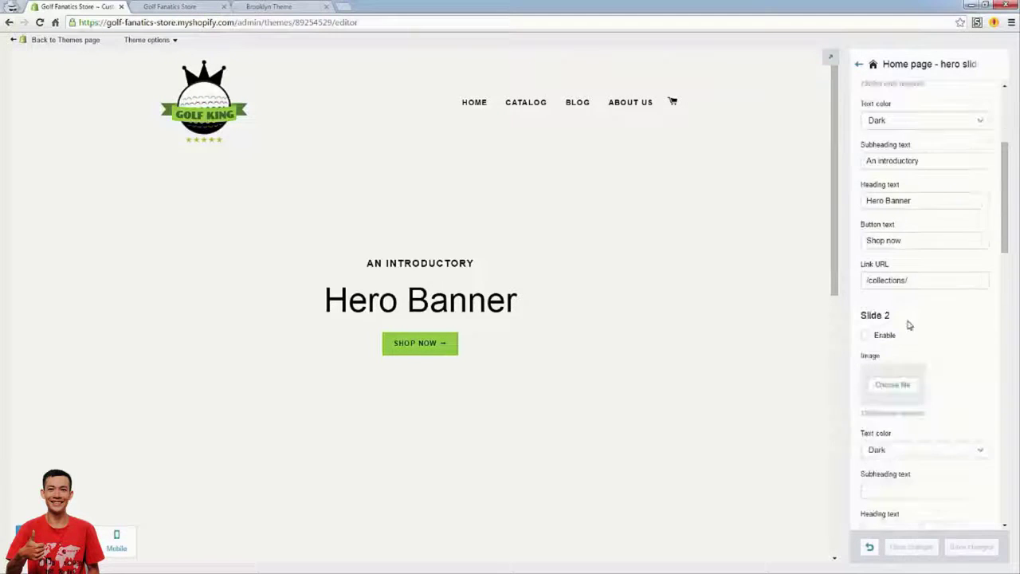
pyautogui.scroll(15, 903, 322)
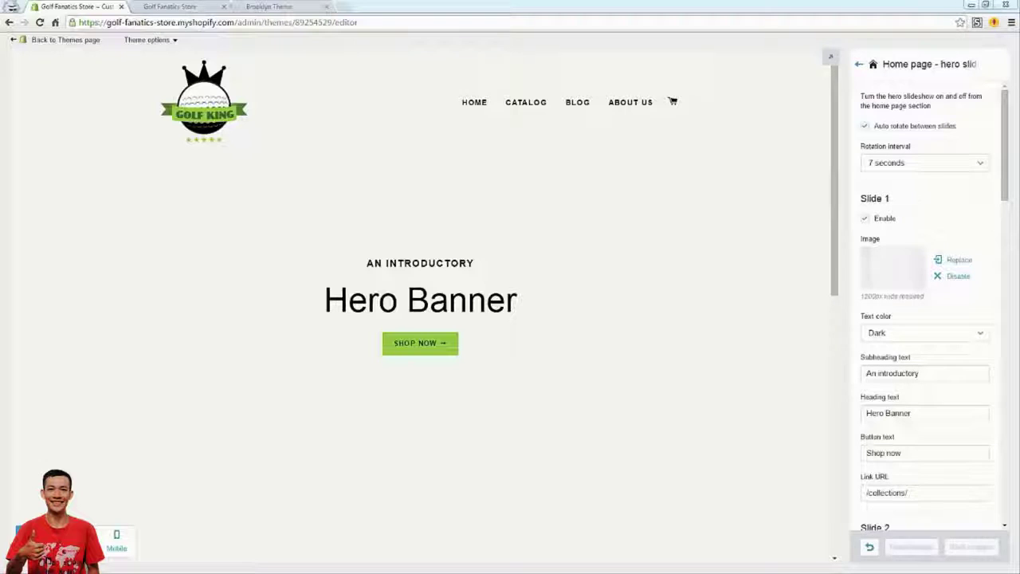
pyautogui.click(960, 264)
pyautogui.click(120, 104)
pyautogui.doubleClick(121, 106)
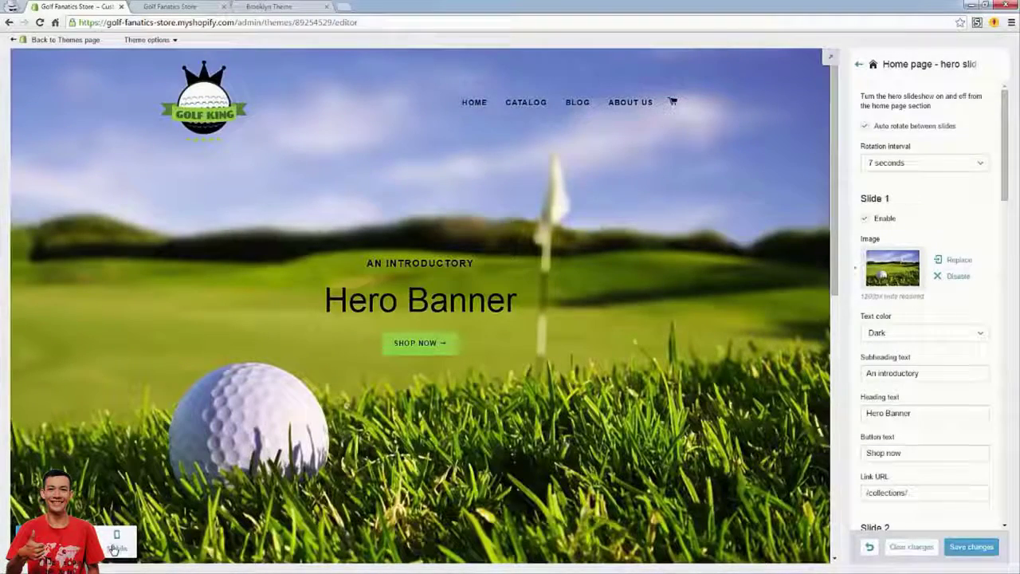
# Review the new hero banner on the desktop page, then in the tablet and mobile previews.
pyautogui.scroll(-2, 154, 471)
pyautogui.scroll(2, 199, 470)
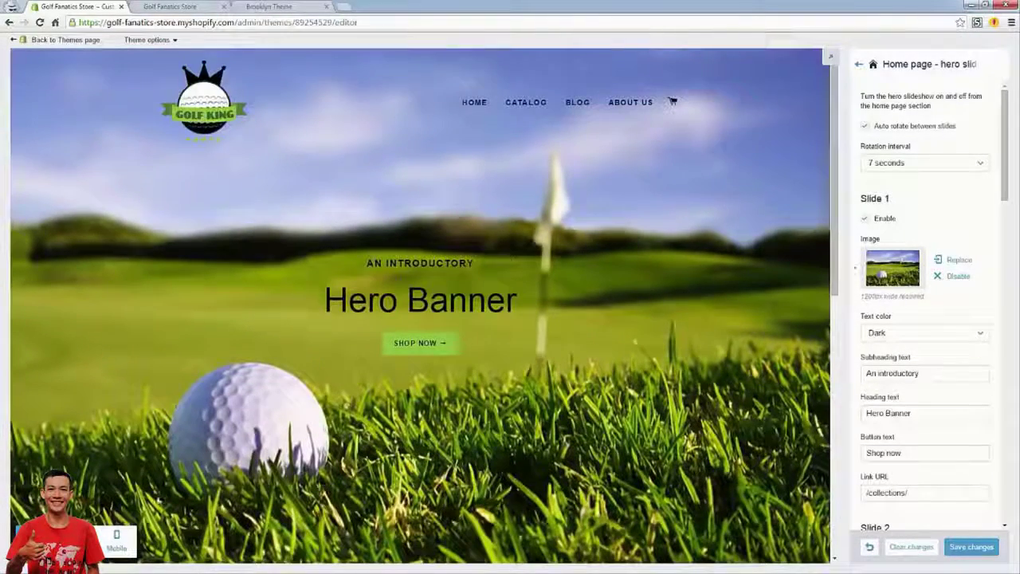
pyautogui.click(116, 539)
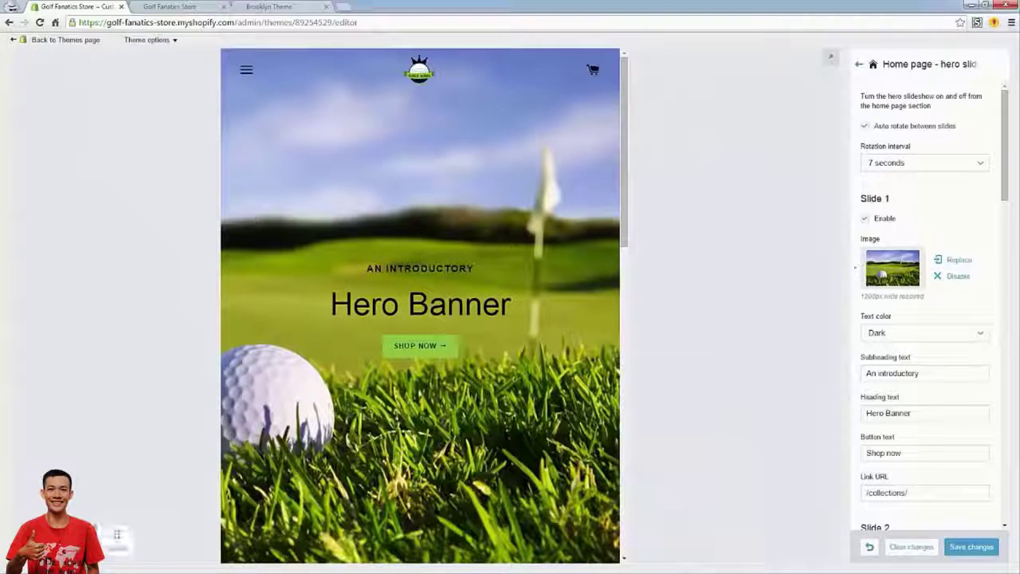
pyautogui.click(129, 550)
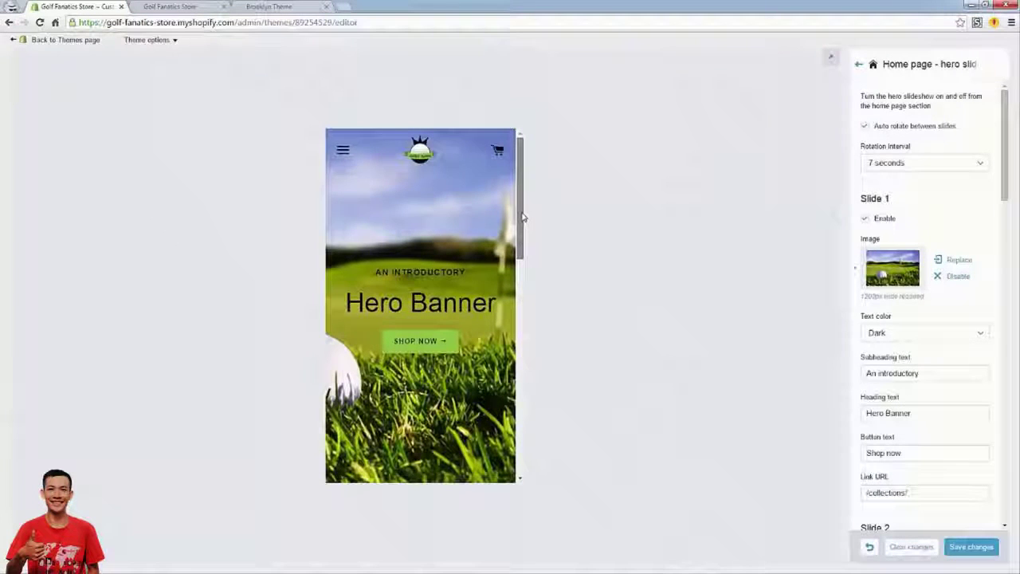
pyautogui.scroll(-2, 519, 235)
pyautogui.scroll(2, 519, 235)
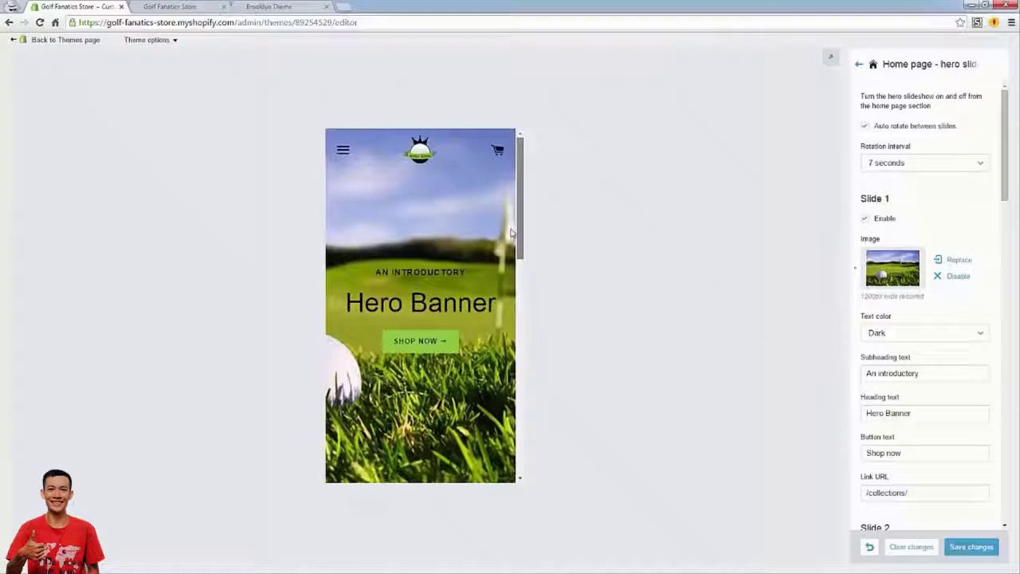
# Clear Slide 1's subheading text, set its heading text to GOLF KING and save the changes.
pyautogui.moveTo(518, 239); pyautogui.dragTo(518, 185)
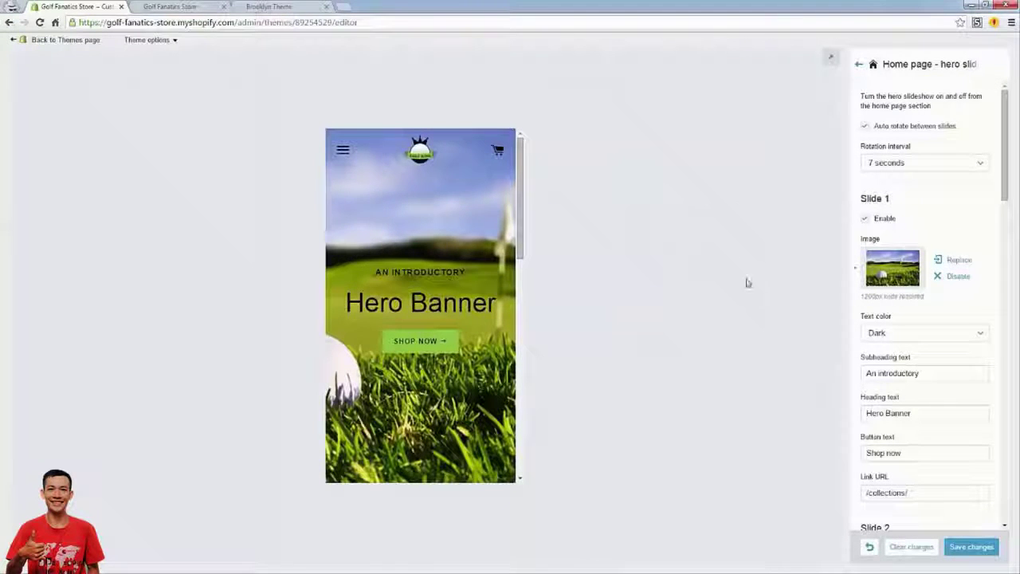
pyautogui.press('Tab')
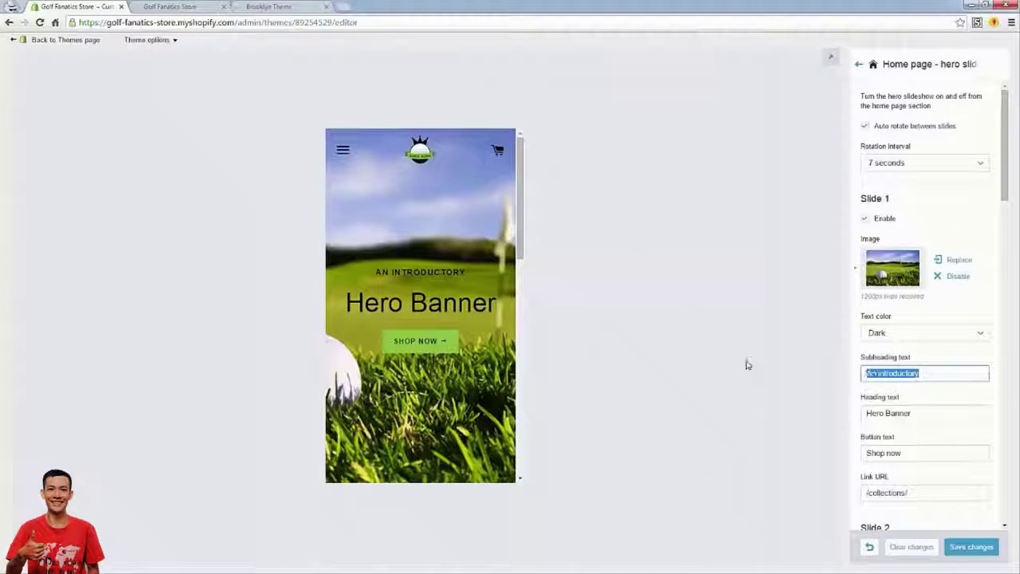
pyautogui.press('BackSpace')
pyautogui.press('Tab')
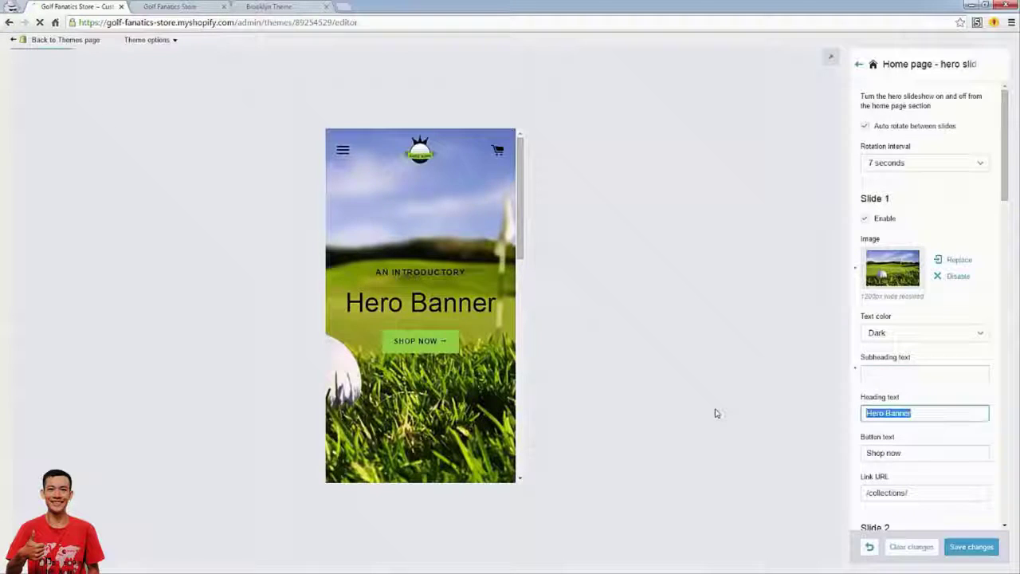
pyautogui.write('Gol')
pyautogui.write('F KING')
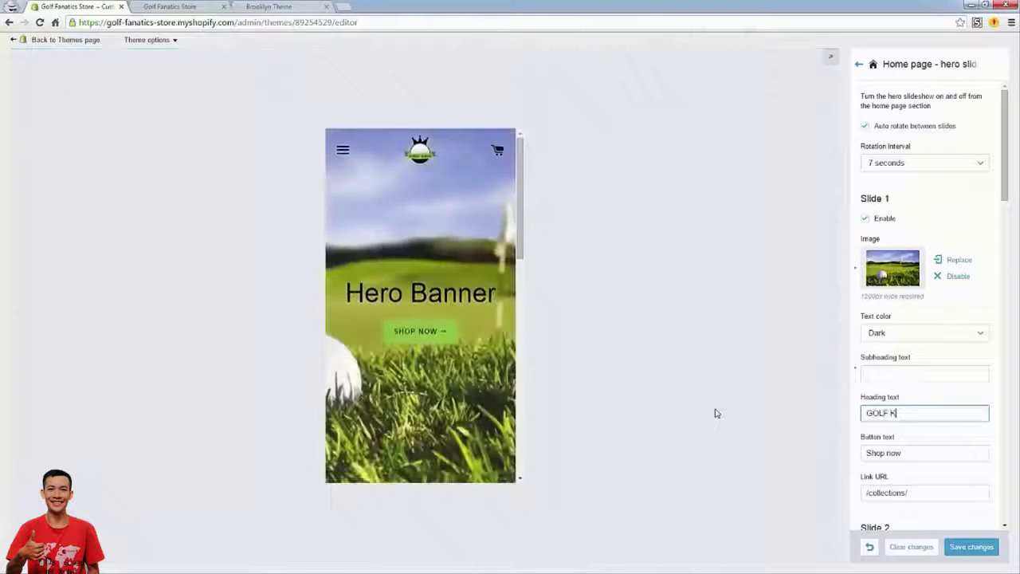
pyautogui.click(953, 391)
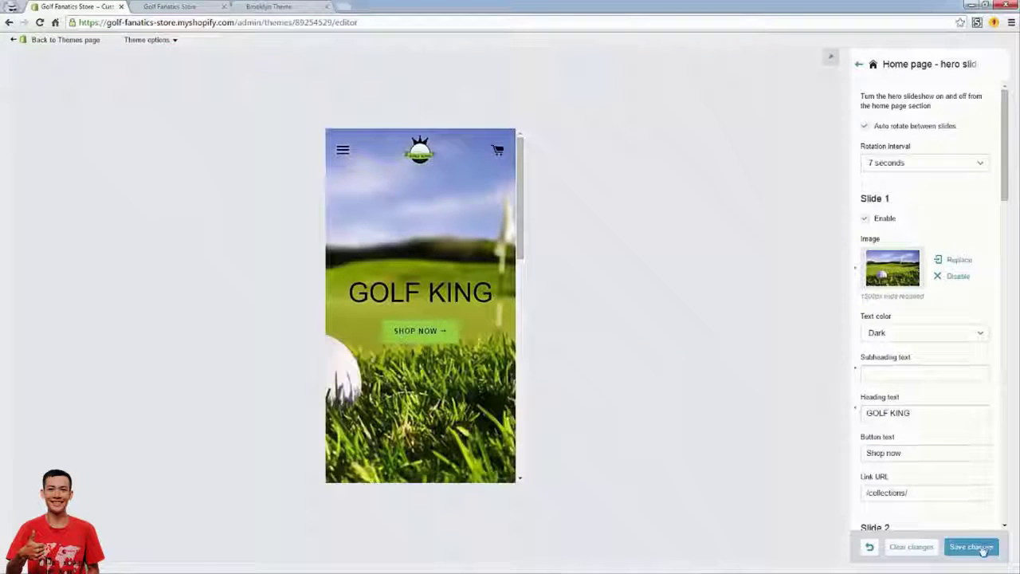
pyautogui.click(985, 548)
# Set Slide 1's text color to Light, save the changes and check the banner in the desktop preview.
pyautogui.click(936, 332)
pyautogui.click(928, 346)
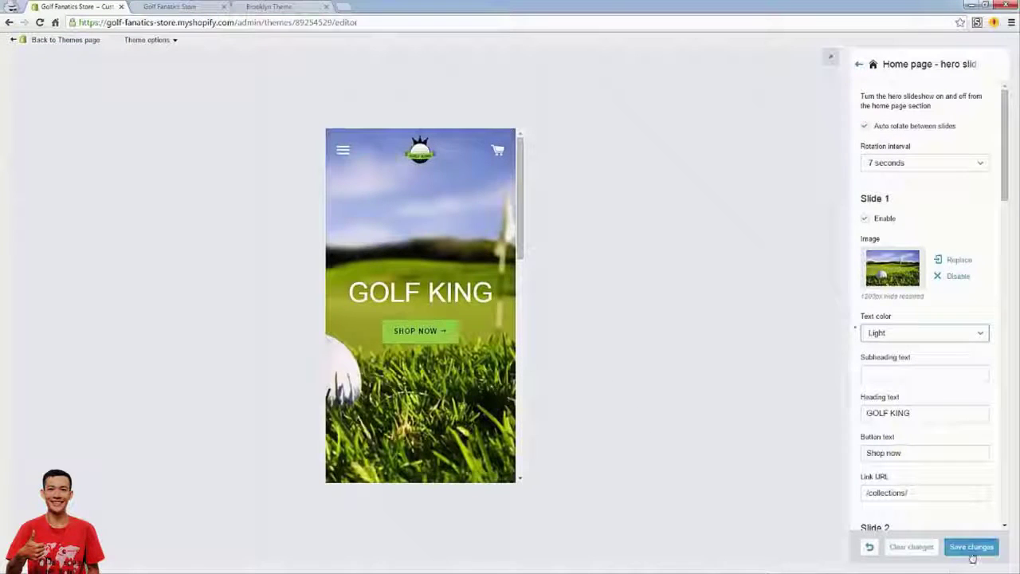
pyautogui.click(971, 548)
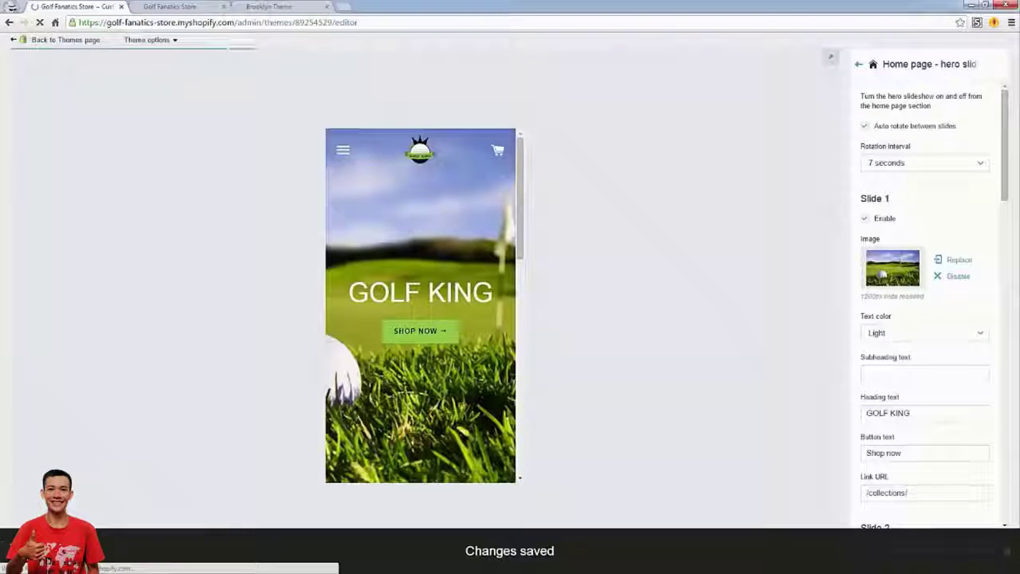
pyautogui.click(343, 158)
pyautogui.click(344, 157)
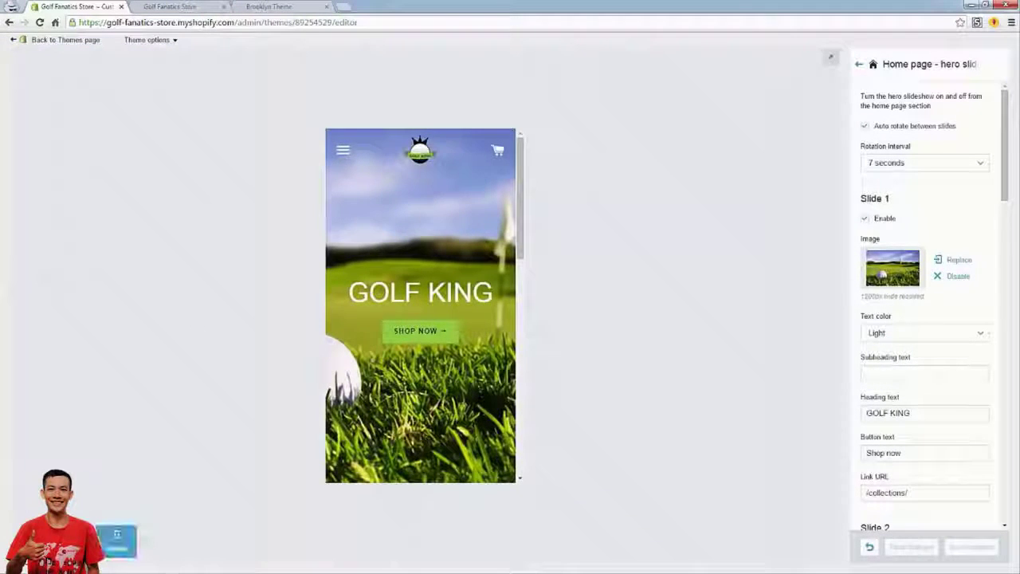
pyautogui.click(116, 542)
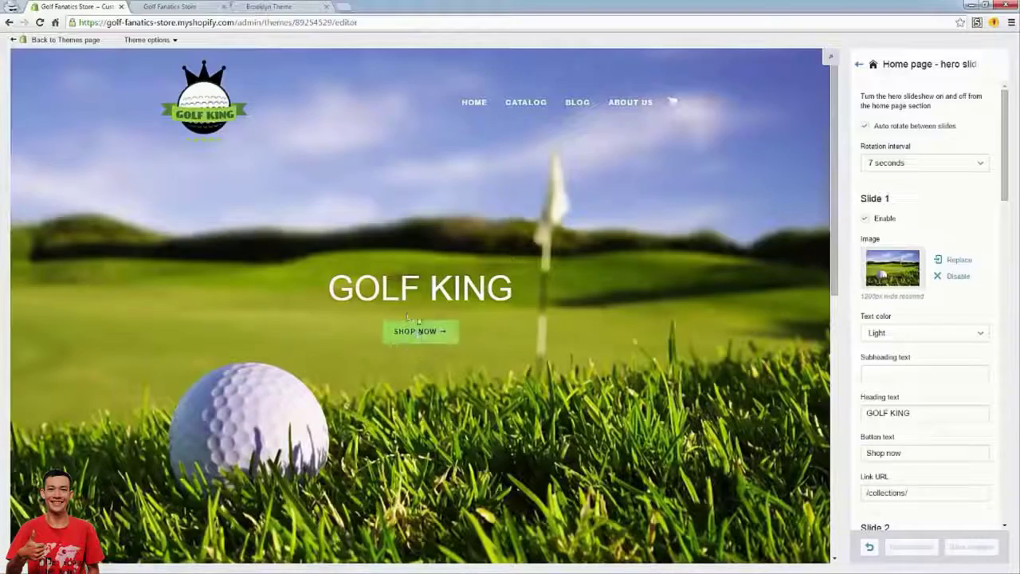
pyautogui.moveTo(835, 137); pyautogui.dragTo(868, 131)
# Examine the featured collections settings and the options available for the home page's second section.
pyautogui.click(858, 65)
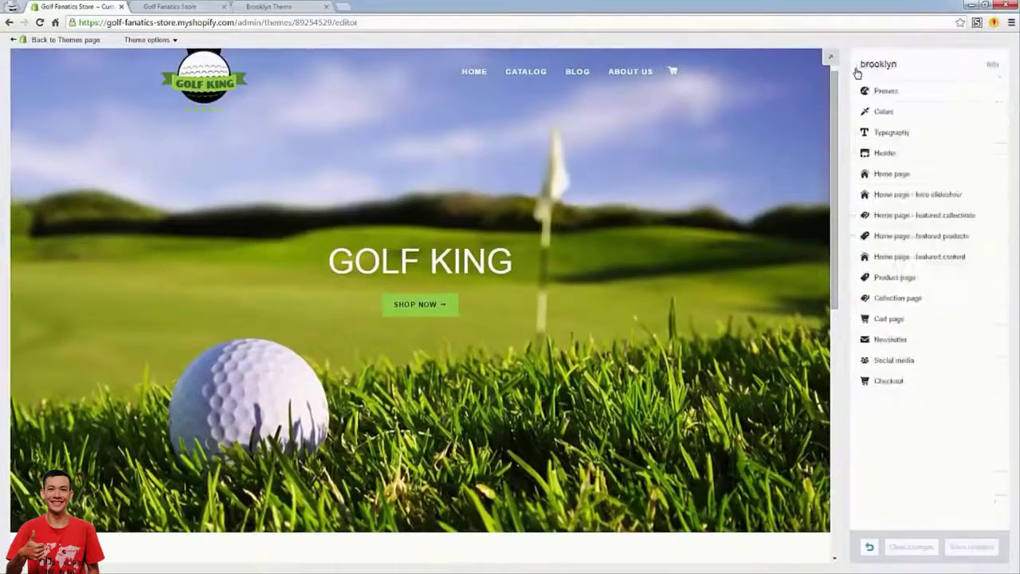
pyautogui.click(933, 224)
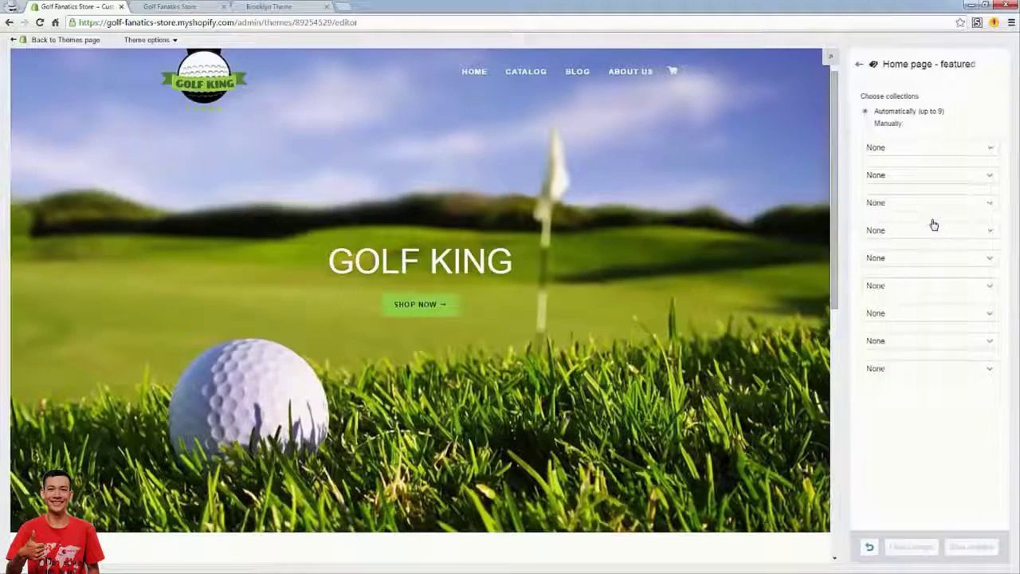
pyautogui.click(858, 66)
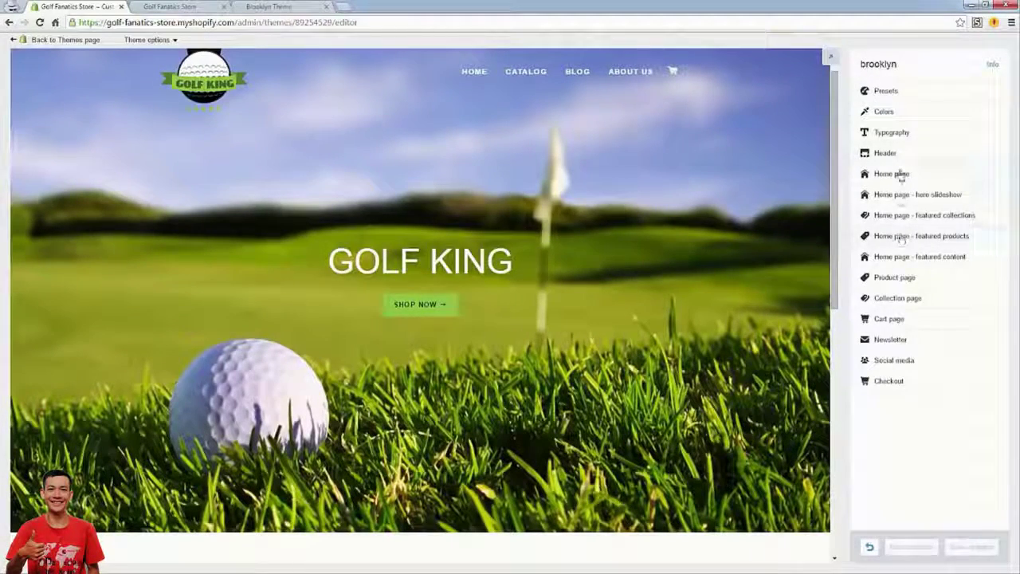
pyautogui.click(899, 175)
pyautogui.click(895, 184)
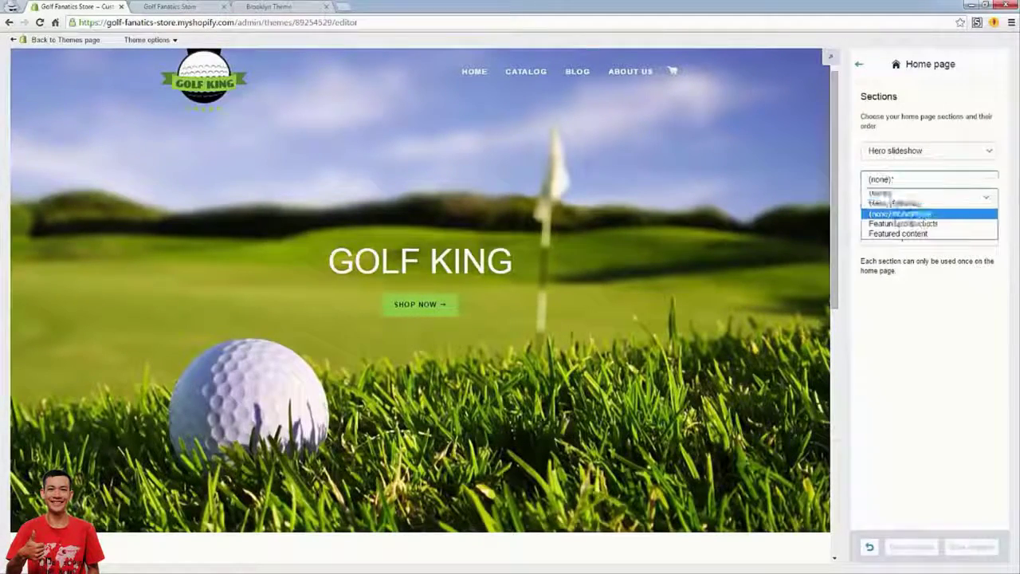
pyautogui.click(885, 191)
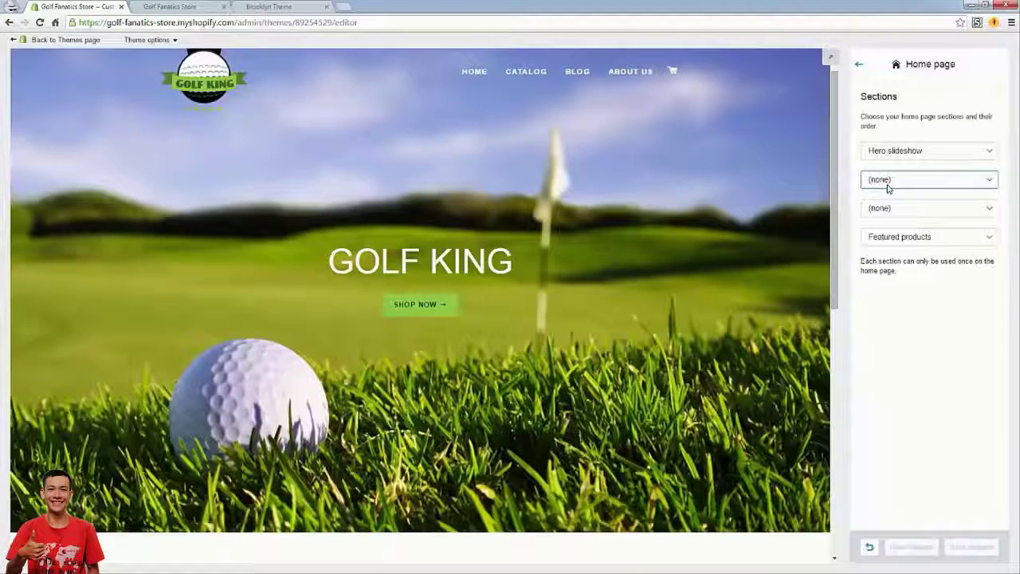
pyautogui.click(888, 183)
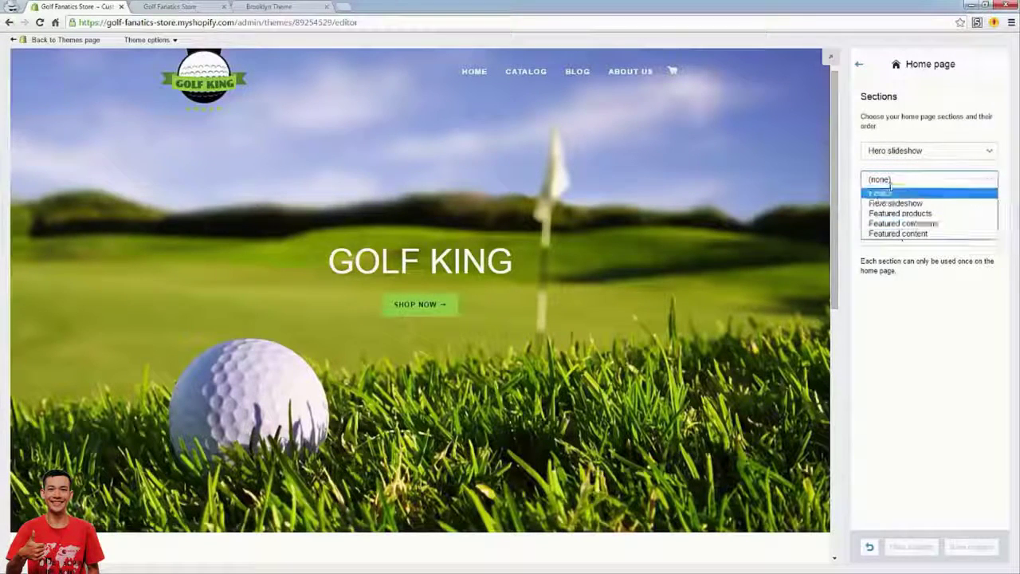
pyautogui.click(885, 191)
# Examine the featured content and featured products settings, including the collection choices and the Featured Products section in the preview.
pyautogui.click(858, 64)
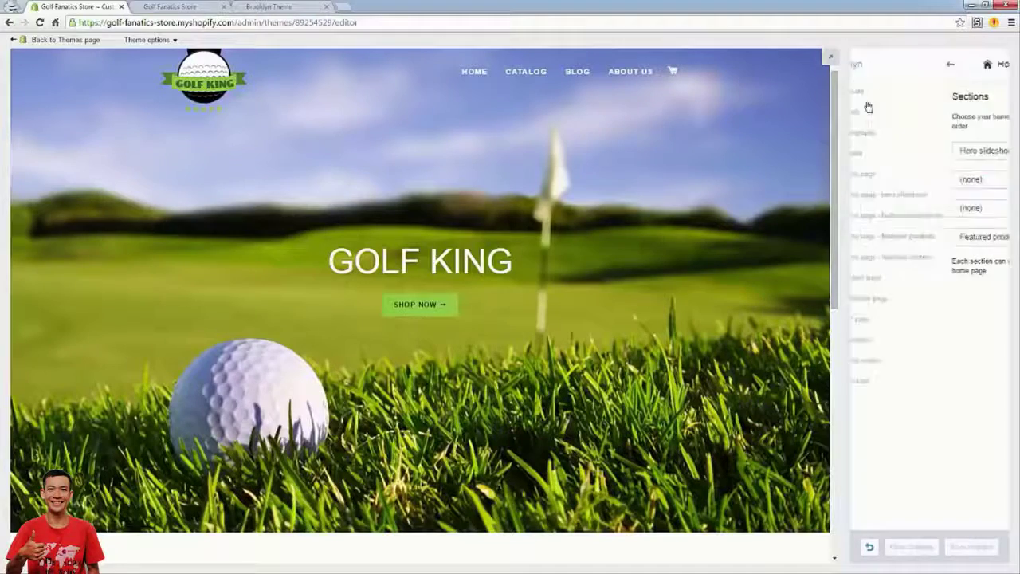
pyautogui.click(900, 258)
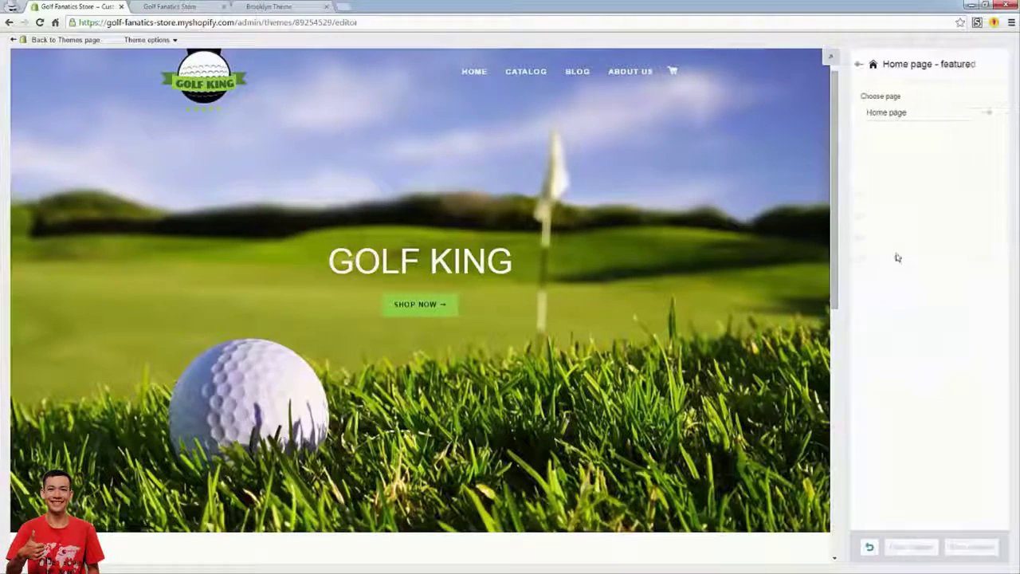
pyautogui.click(857, 65)
pyautogui.click(906, 243)
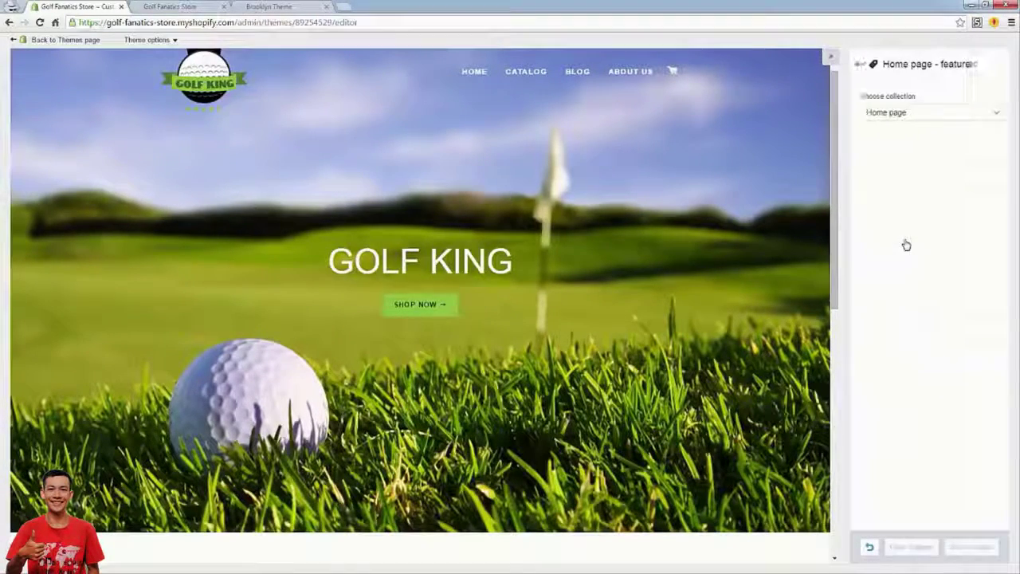
pyautogui.click(880, 120)
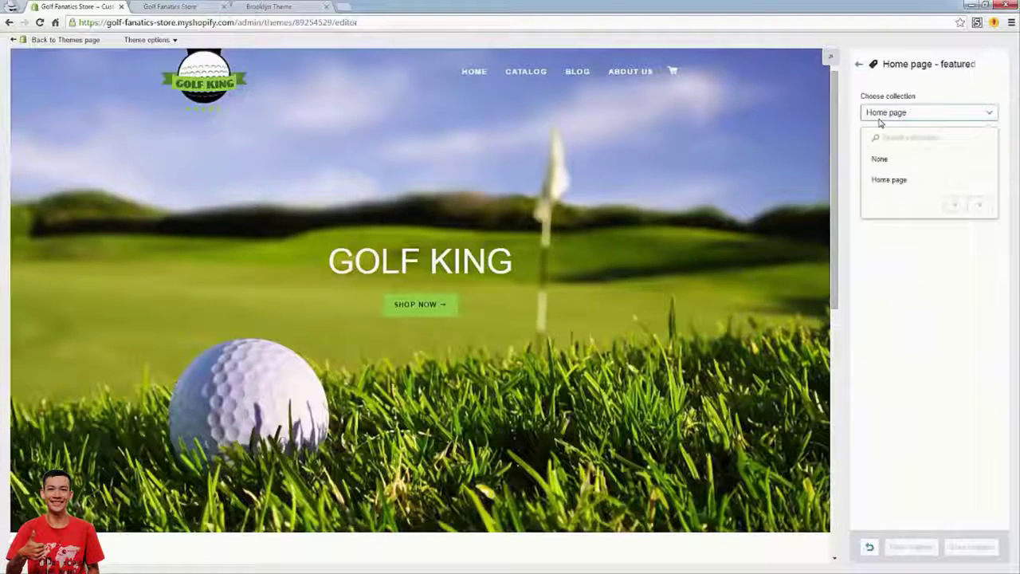
pyautogui.click(880, 122)
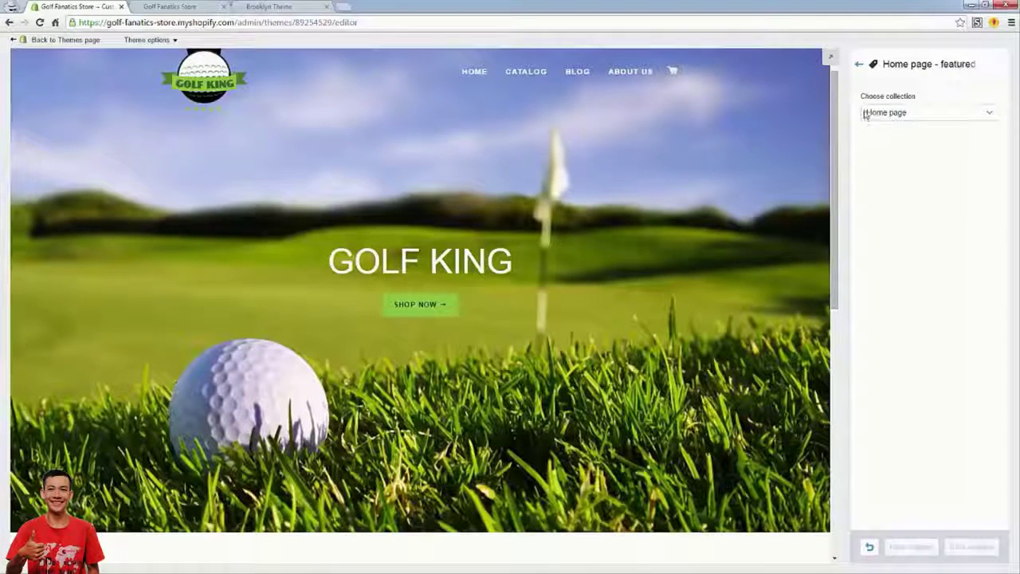
pyautogui.scroll(-5, 327, 324)
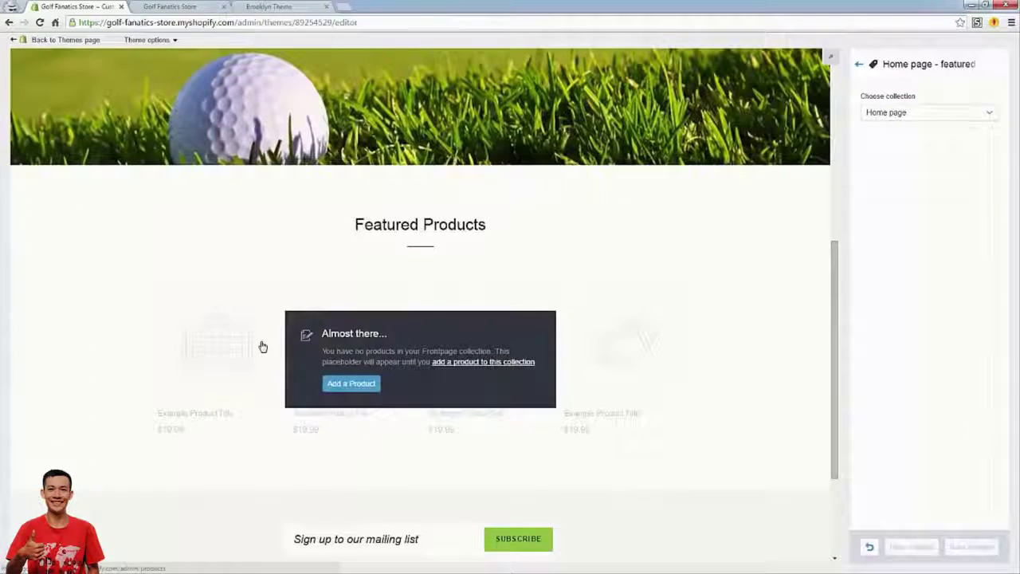
pyautogui.click(859, 64)
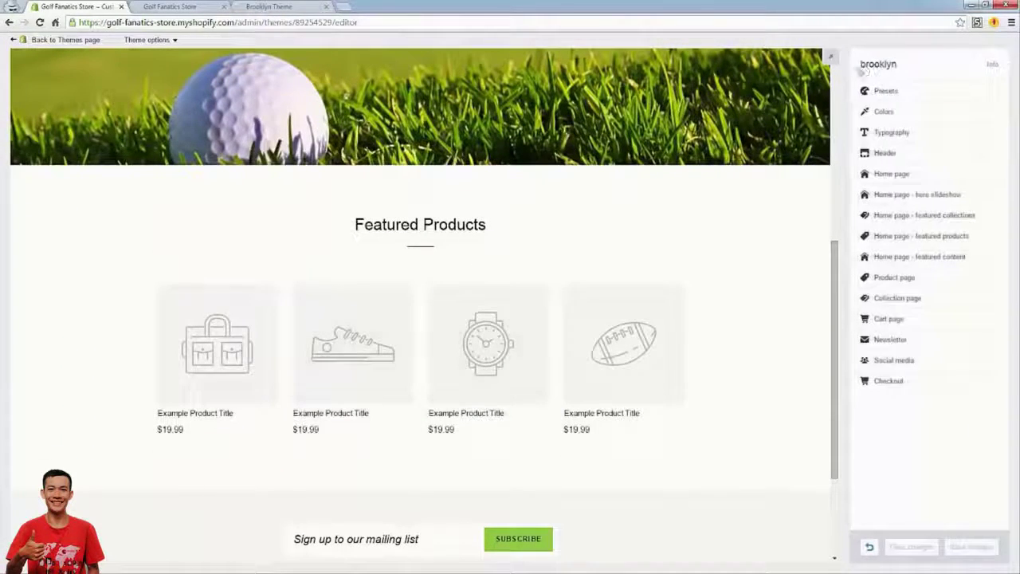
# Disable image zoom in the Product page settings and save the changes.
pyautogui.moveTo(833, 246); pyautogui.dragTo(836, 145)
pyautogui.click(897, 278)
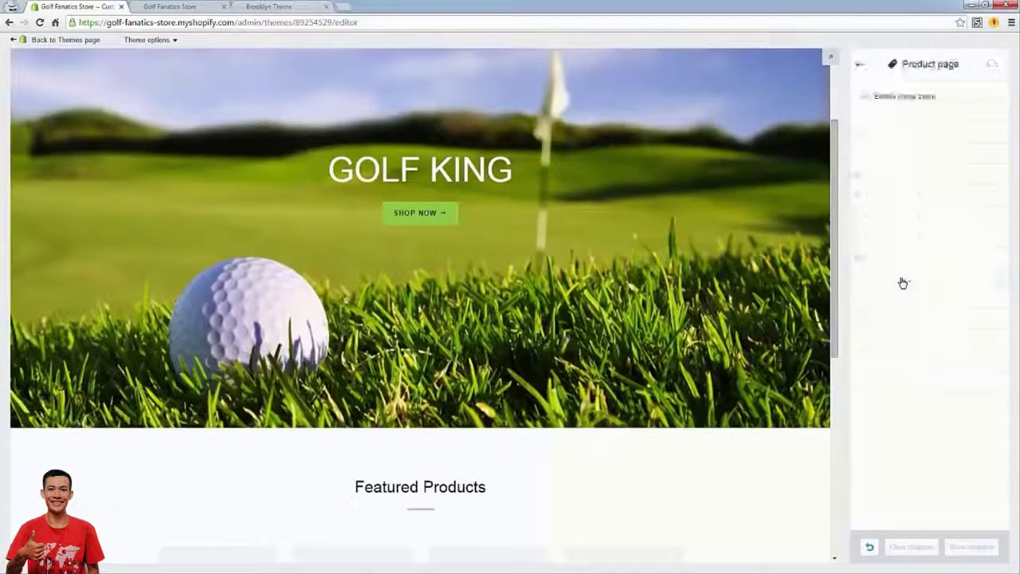
pyautogui.click(866, 97)
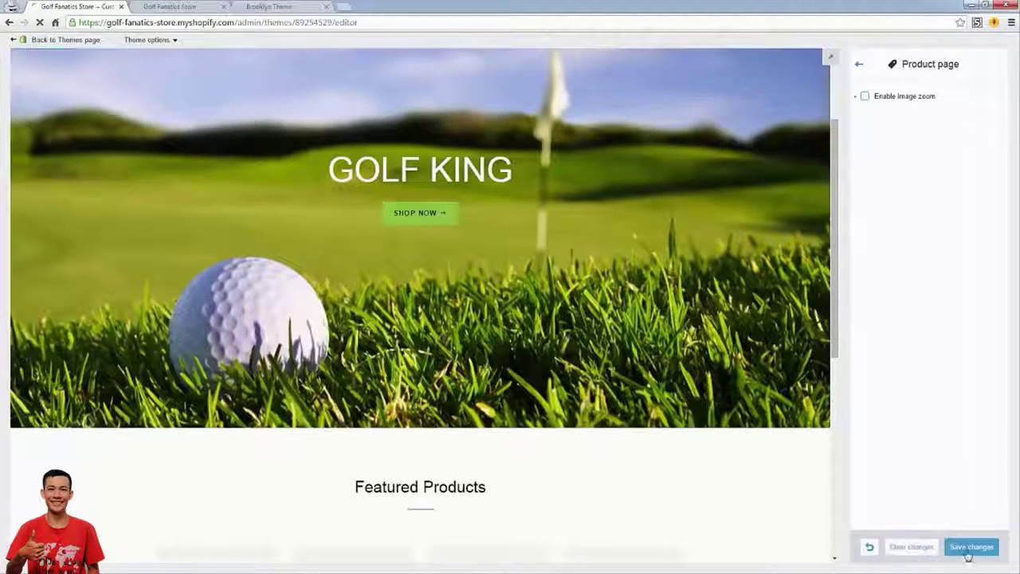
pyautogui.click(967, 548)
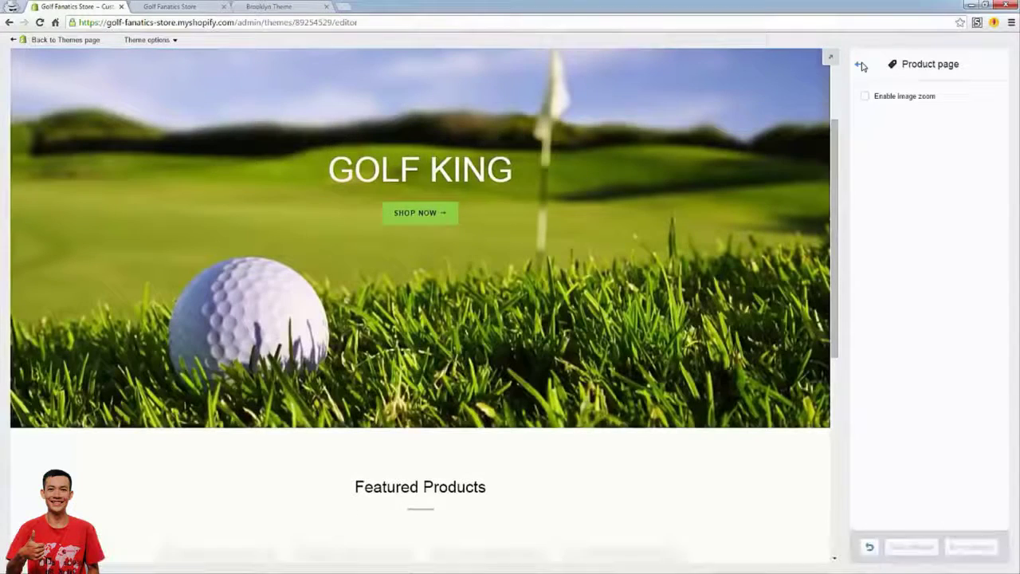
pyautogui.click(860, 66)
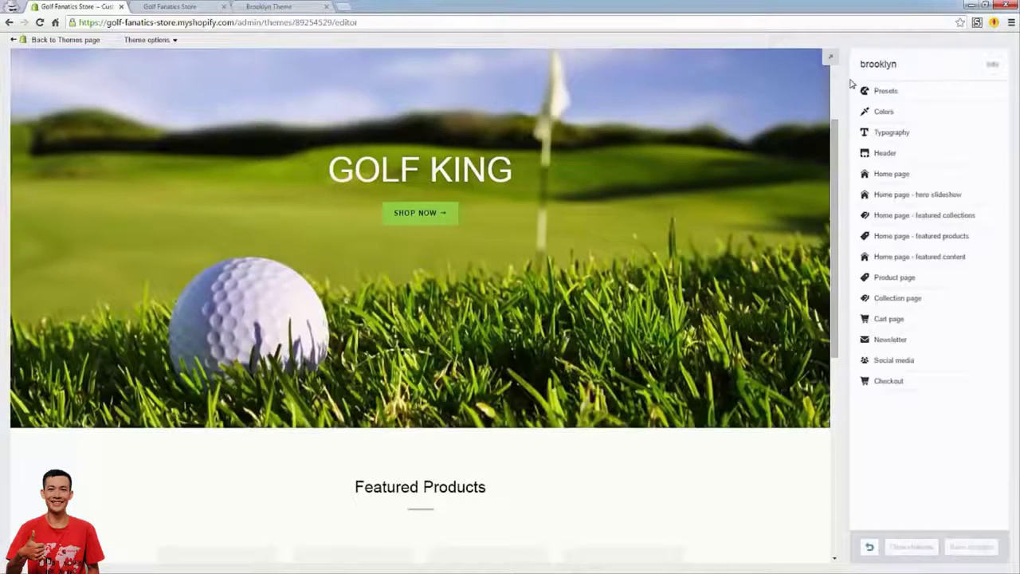
# Set the Collection page grid style to Grid, turn off collection tags and save the changes.
pyautogui.click(886, 297)
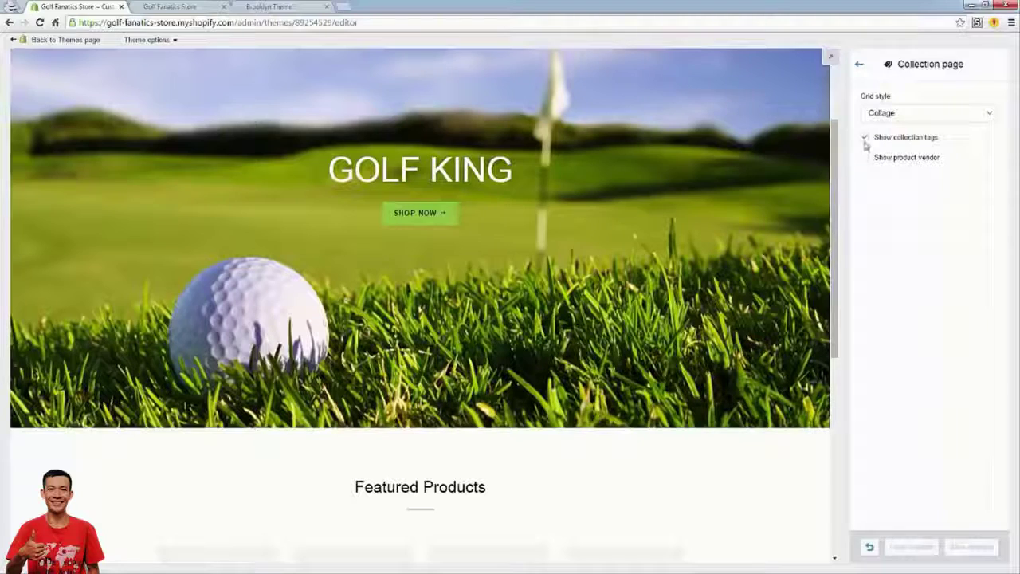
pyautogui.click(884, 116)
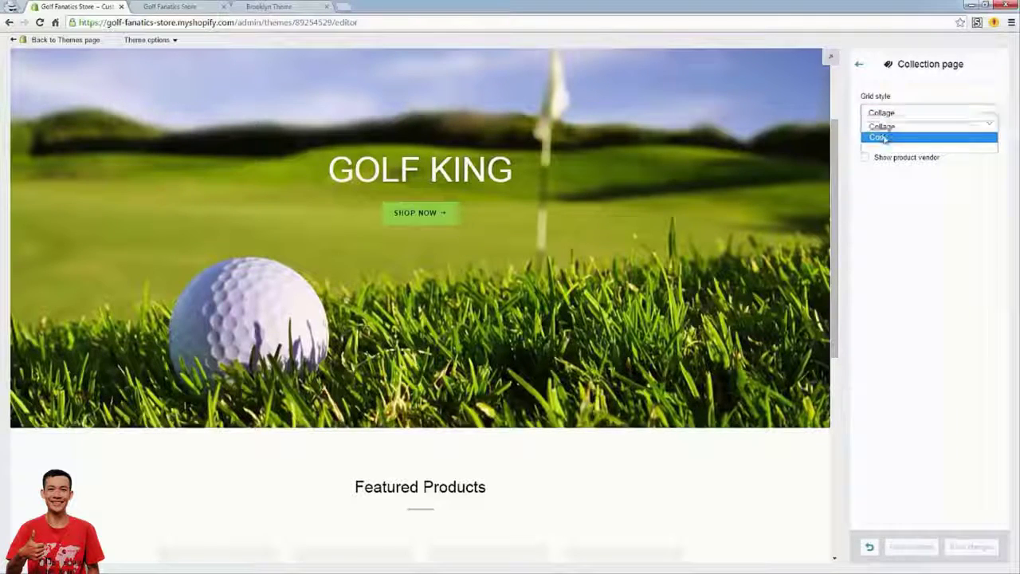
pyautogui.click(883, 138)
pyautogui.click(877, 136)
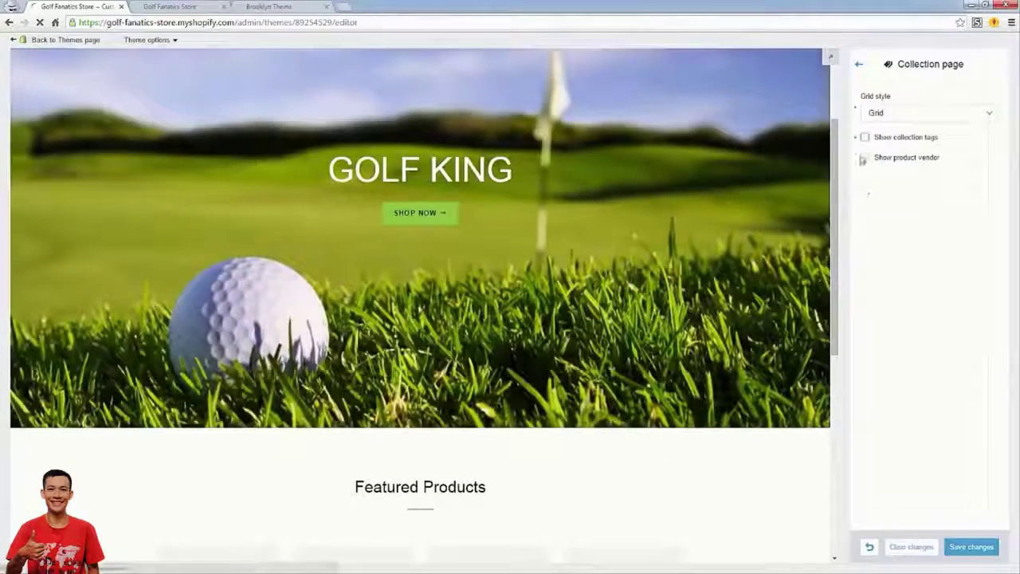
pyautogui.click(878, 141)
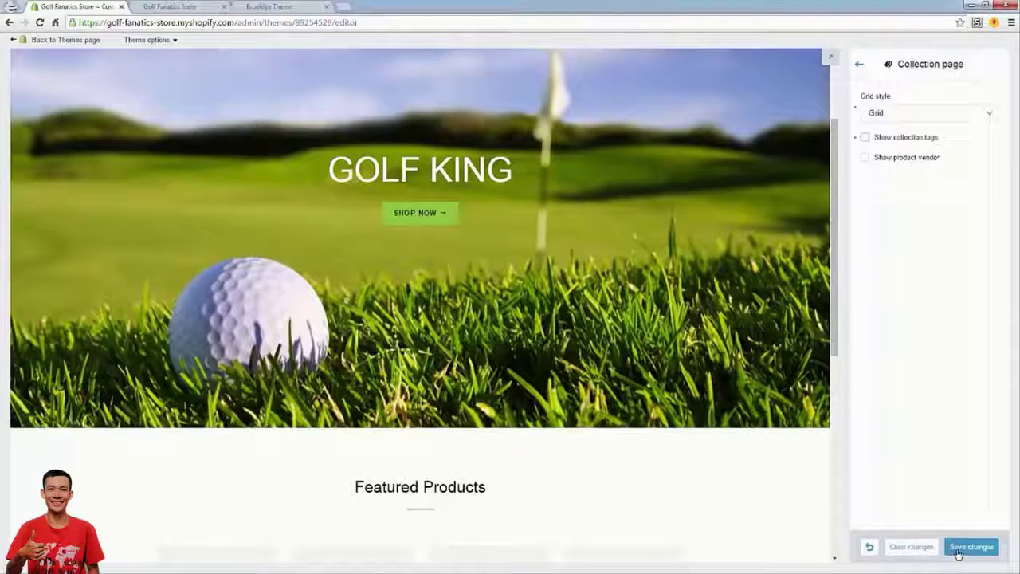
pyautogui.click(962, 548)
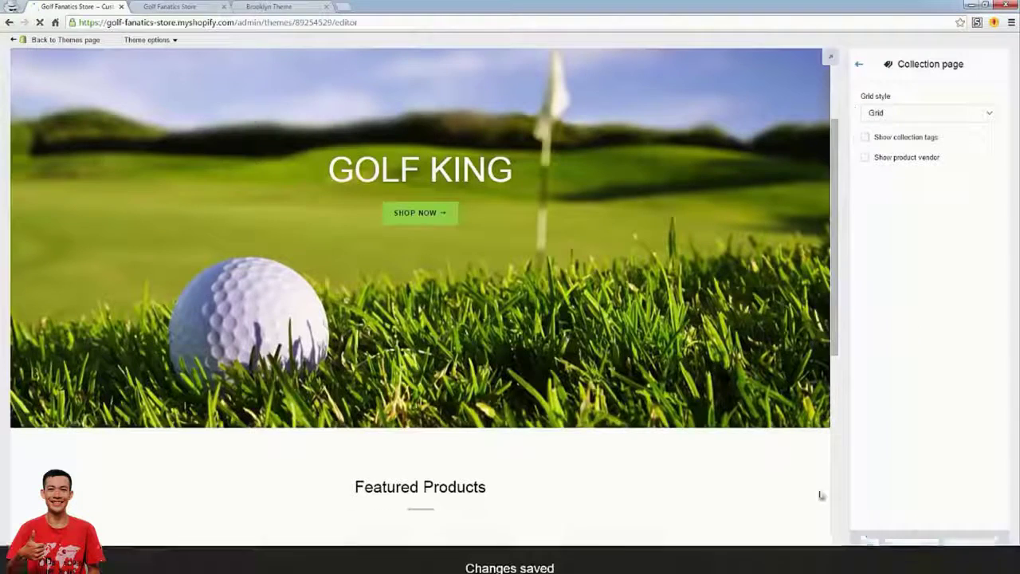
pyautogui.click(856, 67)
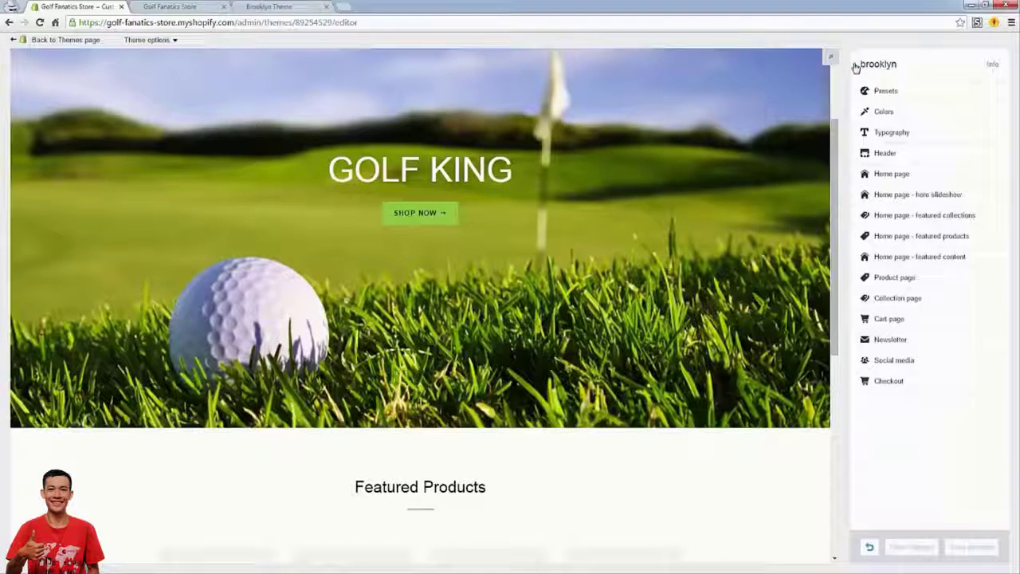
# Open the Cart page settings and examine the available cart types.
pyautogui.click(892, 320)
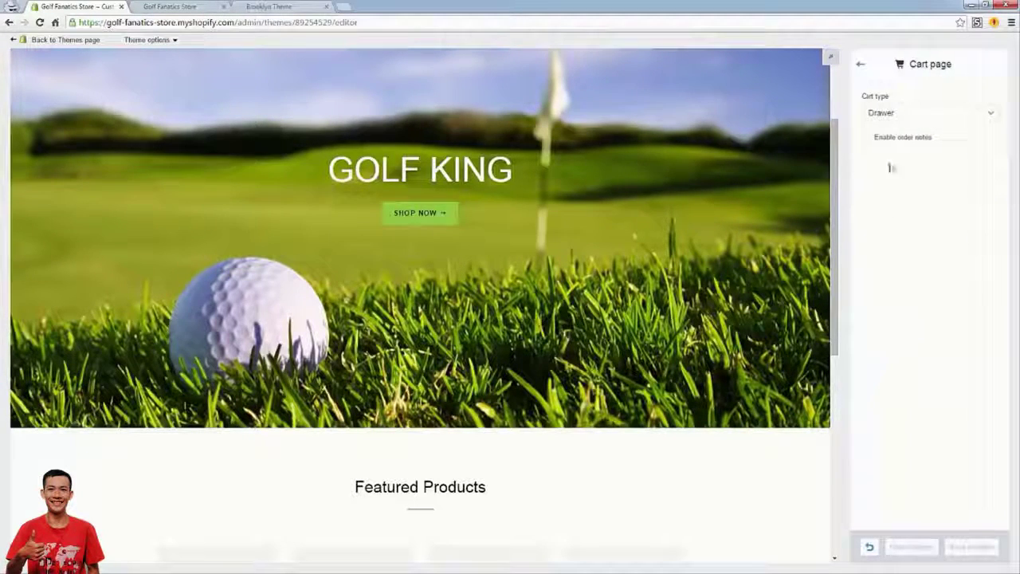
pyautogui.click(904, 119)
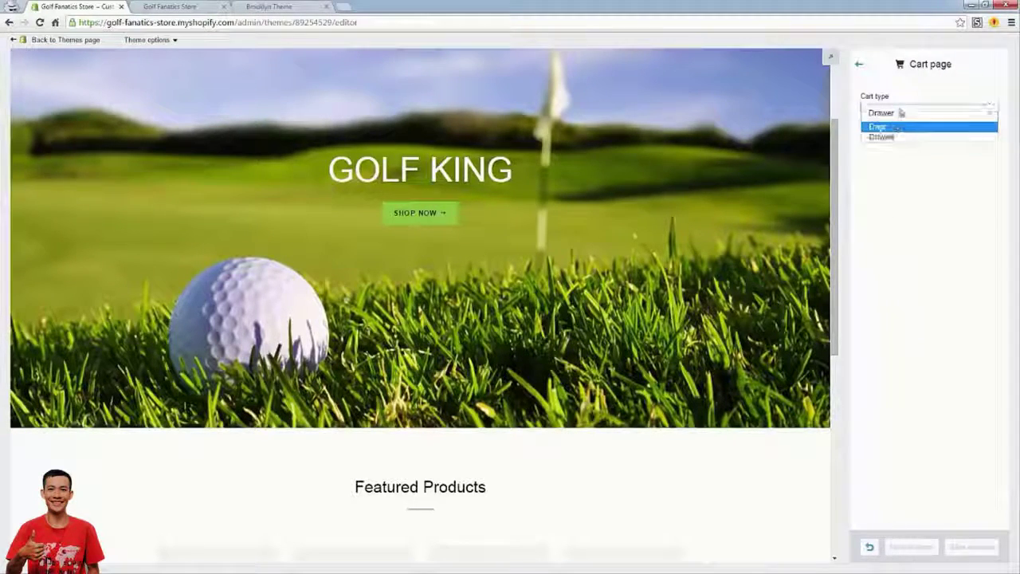
pyautogui.click(899, 212)
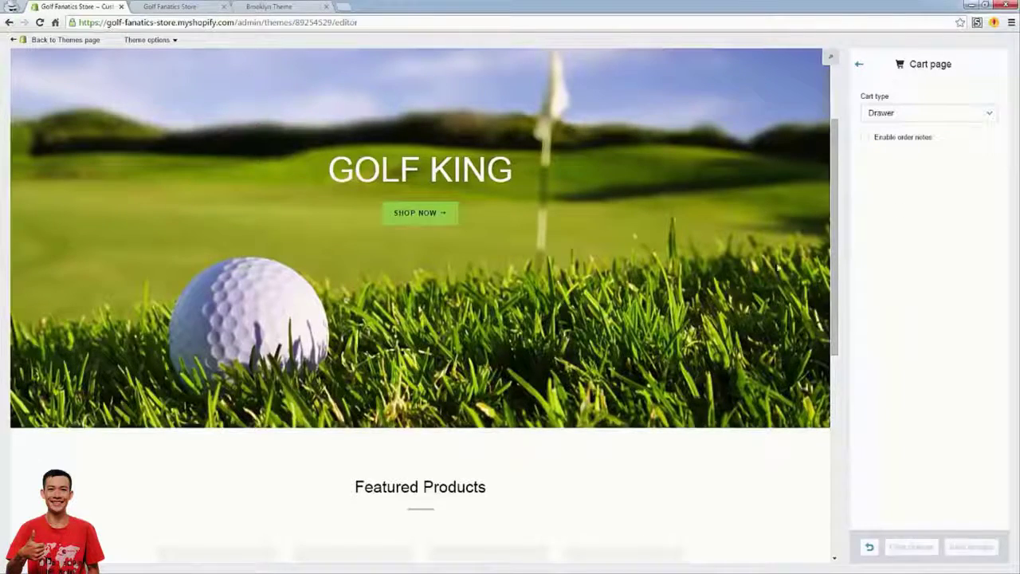
# Preview the drawer cart on the storefront, then set the Cart type to Page and save the changes.
pyautogui.click(672, 102)
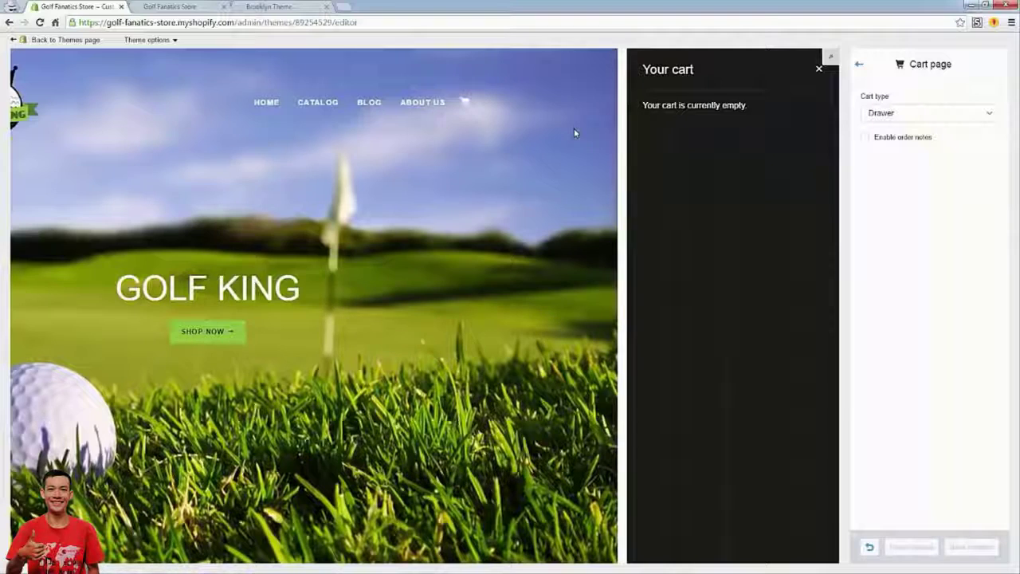
pyautogui.click(818, 71)
pyautogui.click(892, 114)
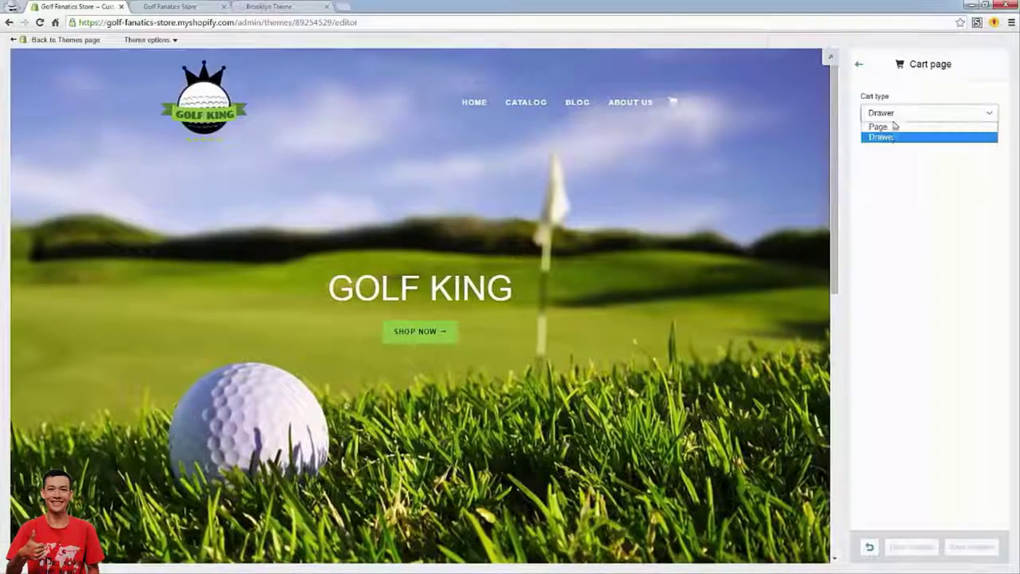
pyautogui.click(888, 118)
pyautogui.click(888, 117)
pyautogui.click(884, 128)
pyautogui.click(976, 548)
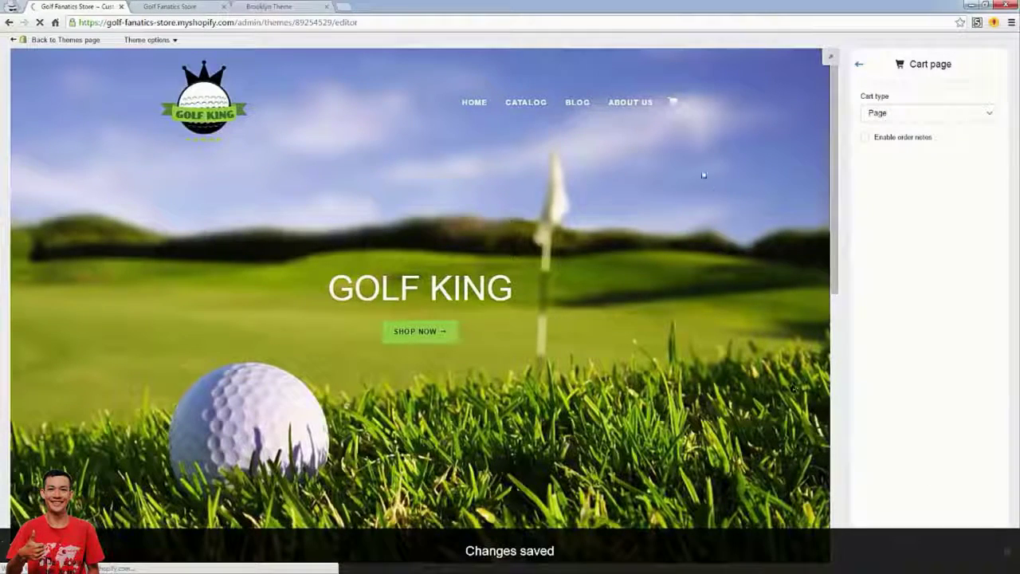
# Examine the full-page cart in the store preview, return to the store's home page and leave the Cart page settings.
pyautogui.click(672, 106)
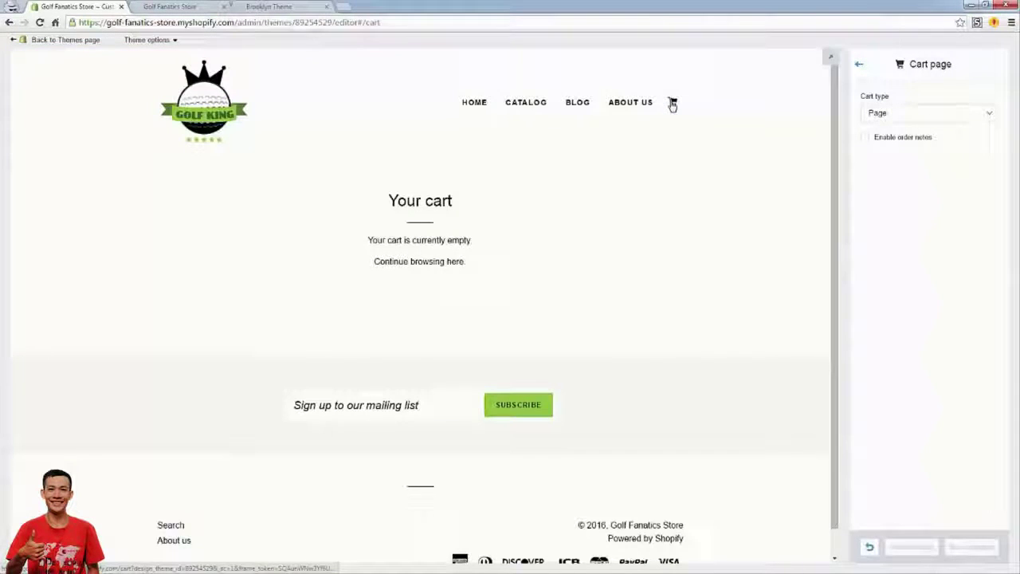
pyautogui.moveTo(371, 216); pyautogui.dragTo(531, 247)
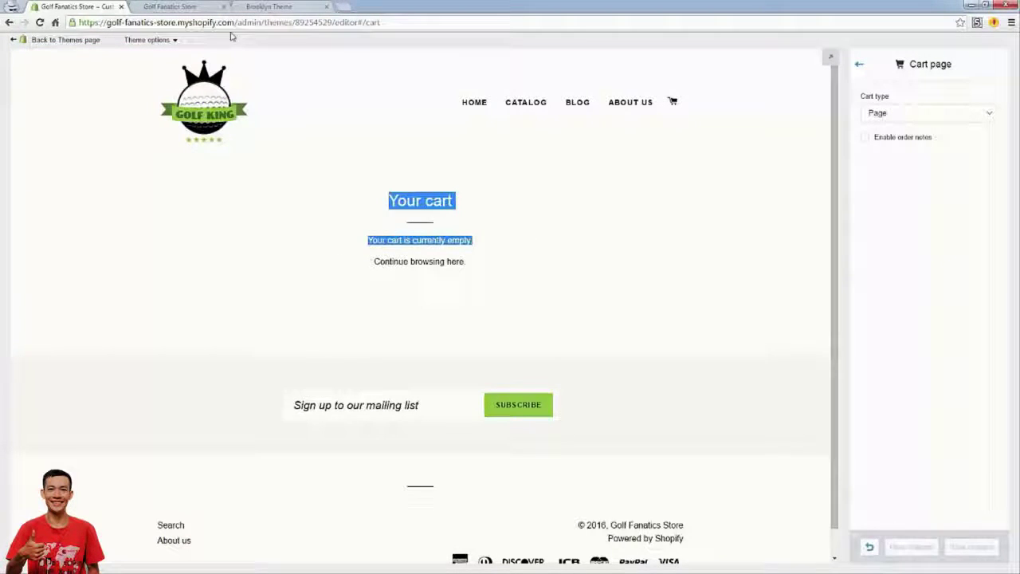
pyautogui.click(470, 109)
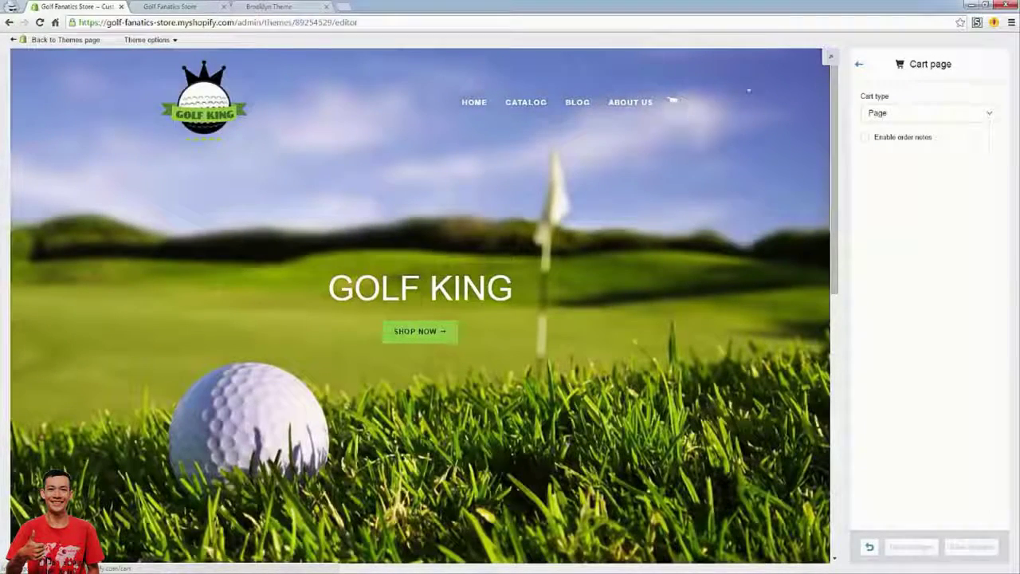
pyautogui.click(858, 65)
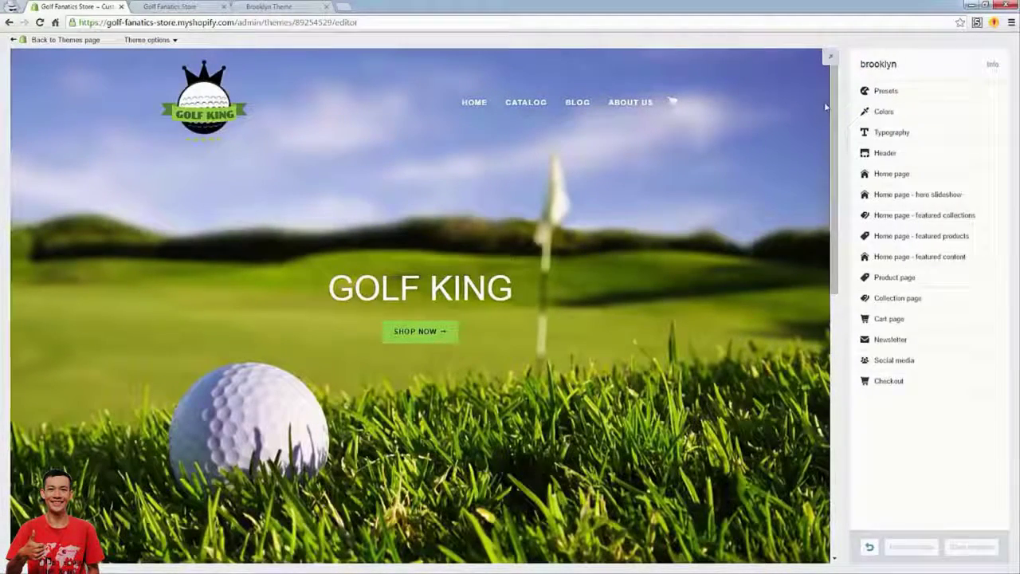
# Examine the Newsletter settings and read the Shopify help article on getting a MailChimp form action URL, including its requirements and form code steps.
pyautogui.click(886, 340)
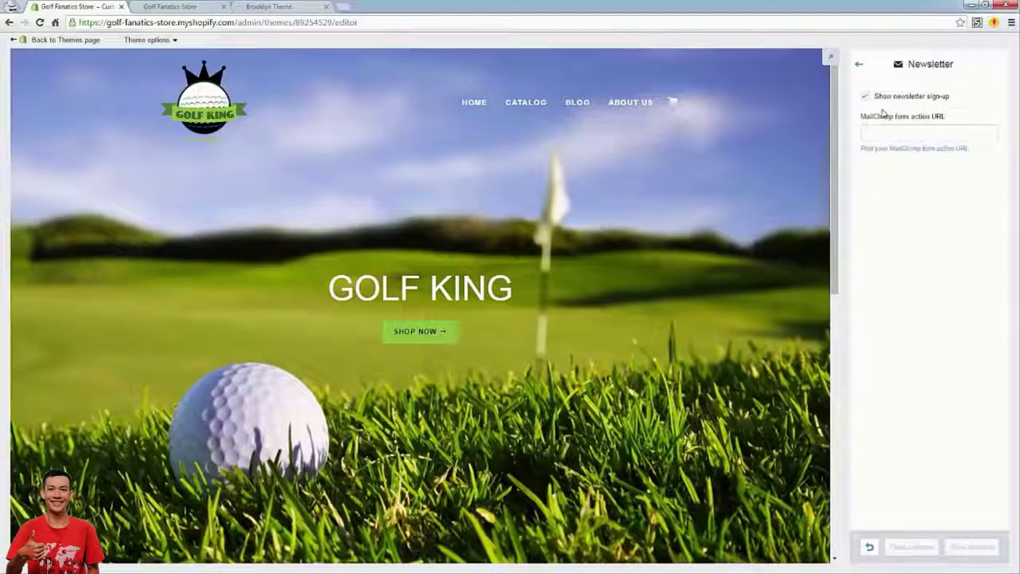
pyautogui.click(866, 150)
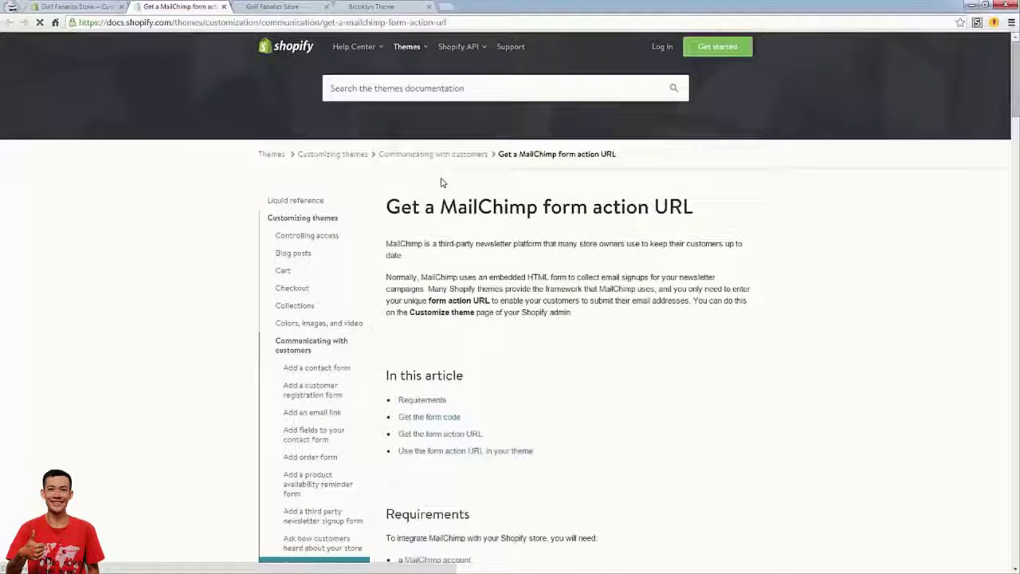
pyautogui.scroll(-3, 439, 182)
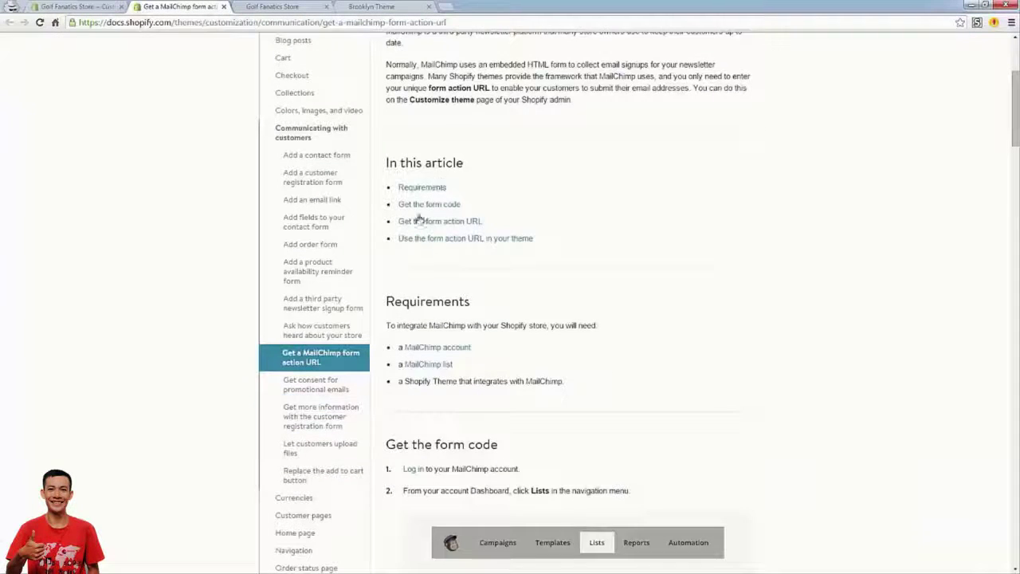
pyautogui.moveTo(387, 301); pyautogui.dragTo(467, 347)
pyautogui.click(439, 351)
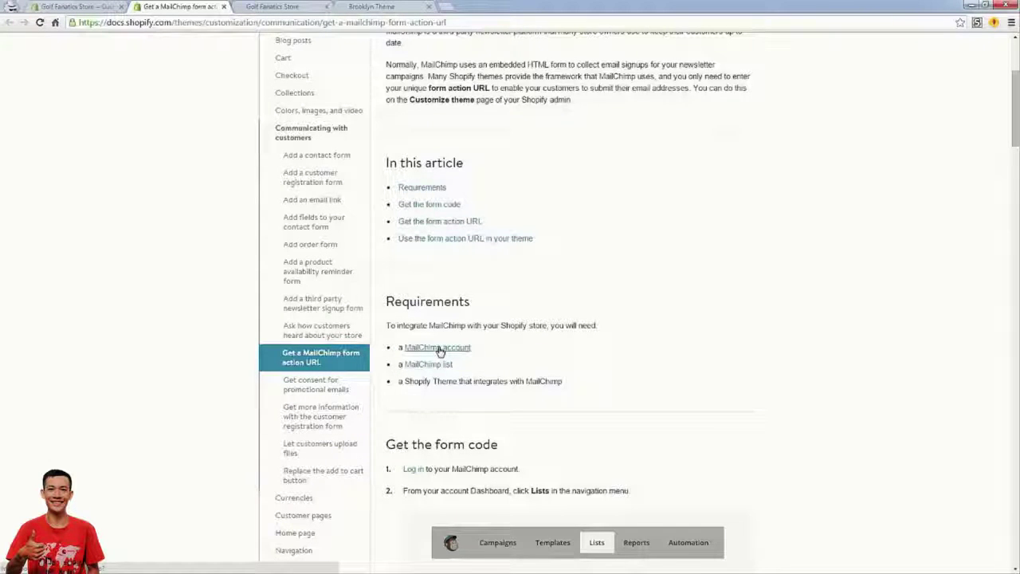
pyautogui.scroll(-2, 439, 351)
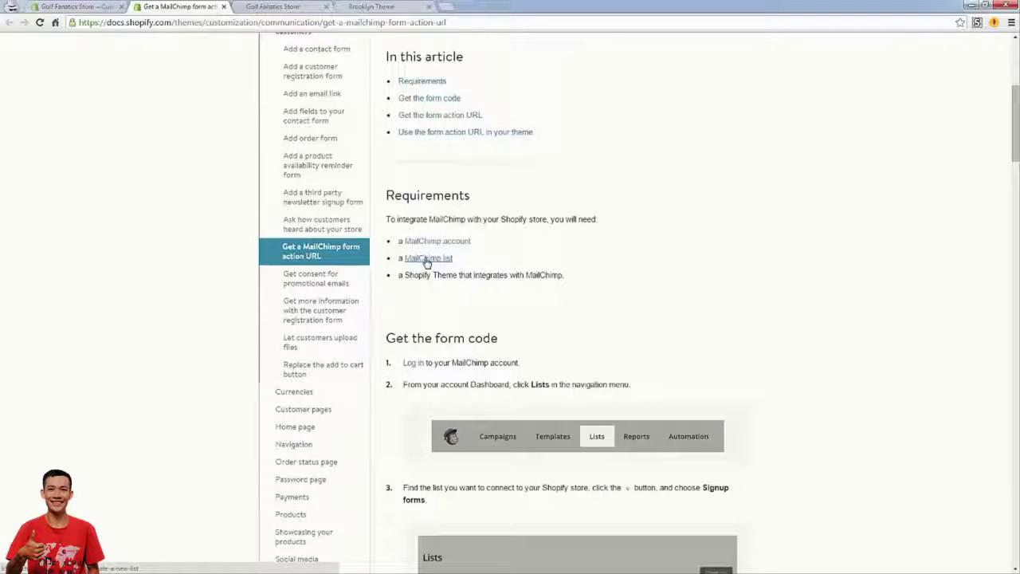
pyautogui.scroll(-15, 426, 261)
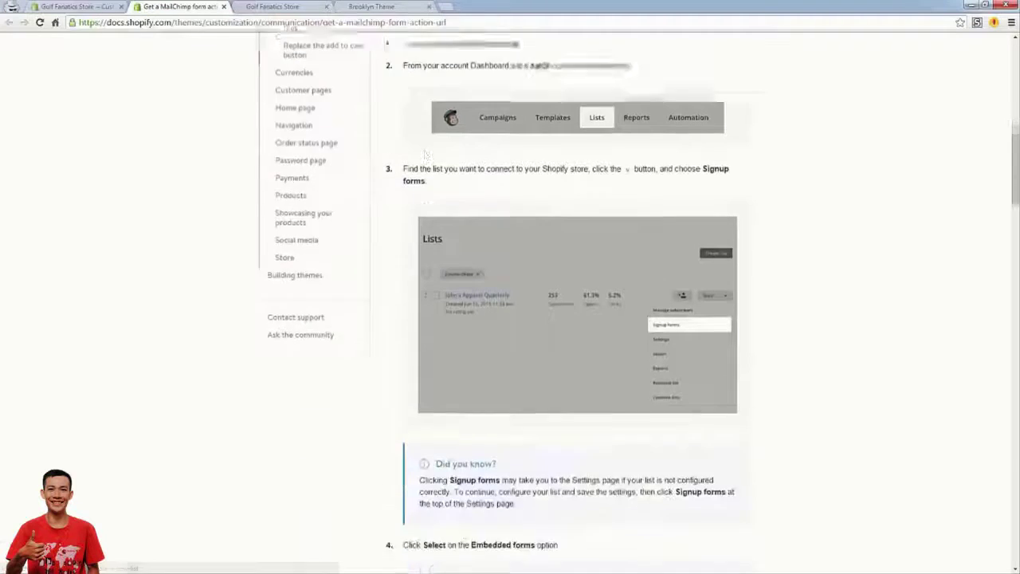
pyautogui.scroll(-10, 423, 259)
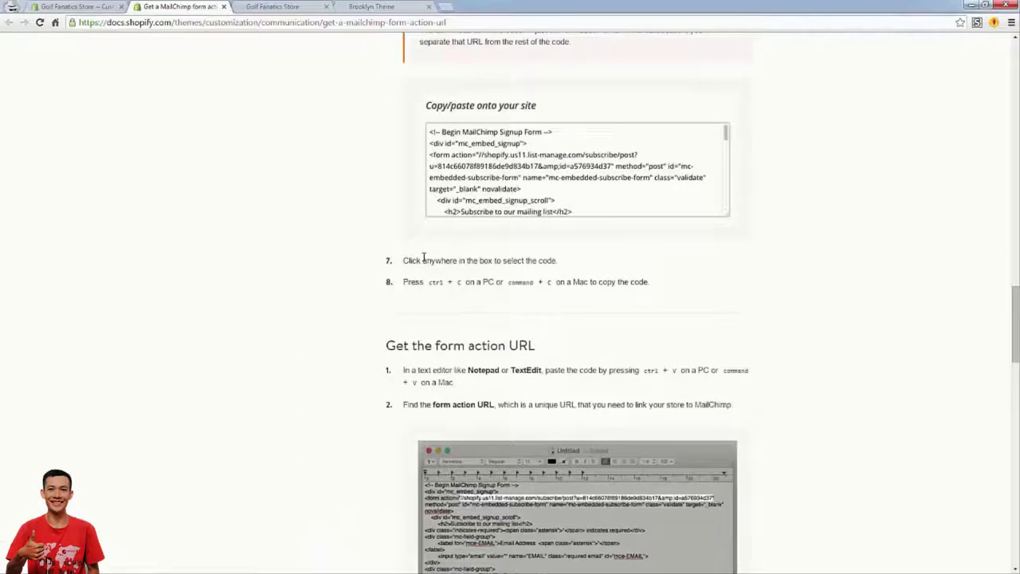
pyautogui.scroll(5, 423, 260)
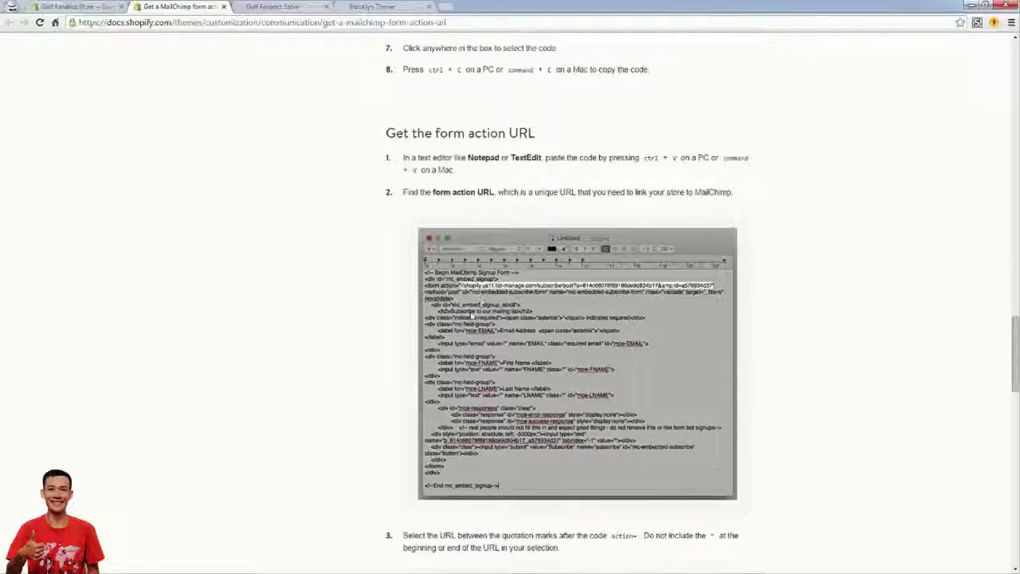
pyautogui.scroll(-3, 468, 285)
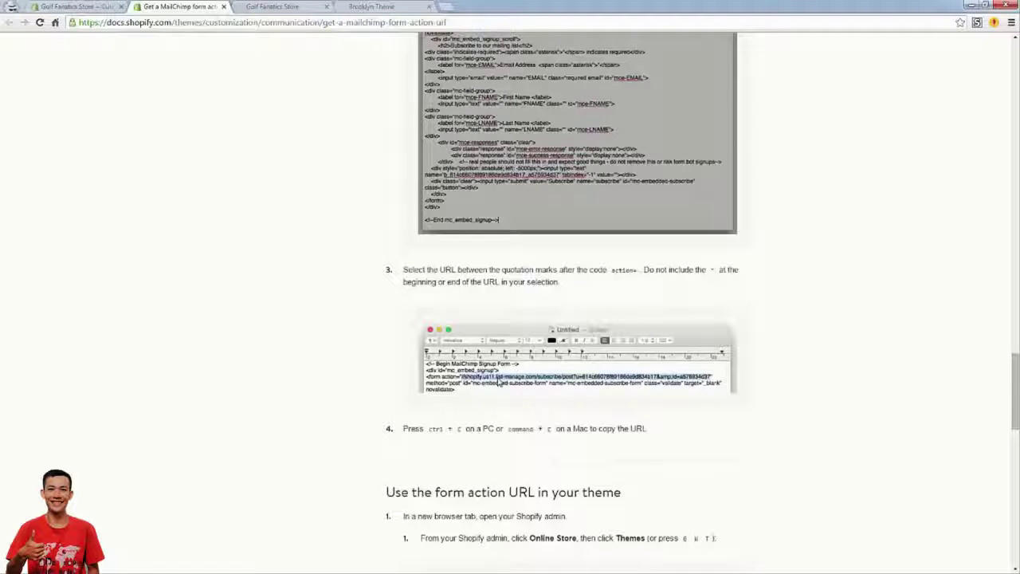
pyautogui.click(223, 7)
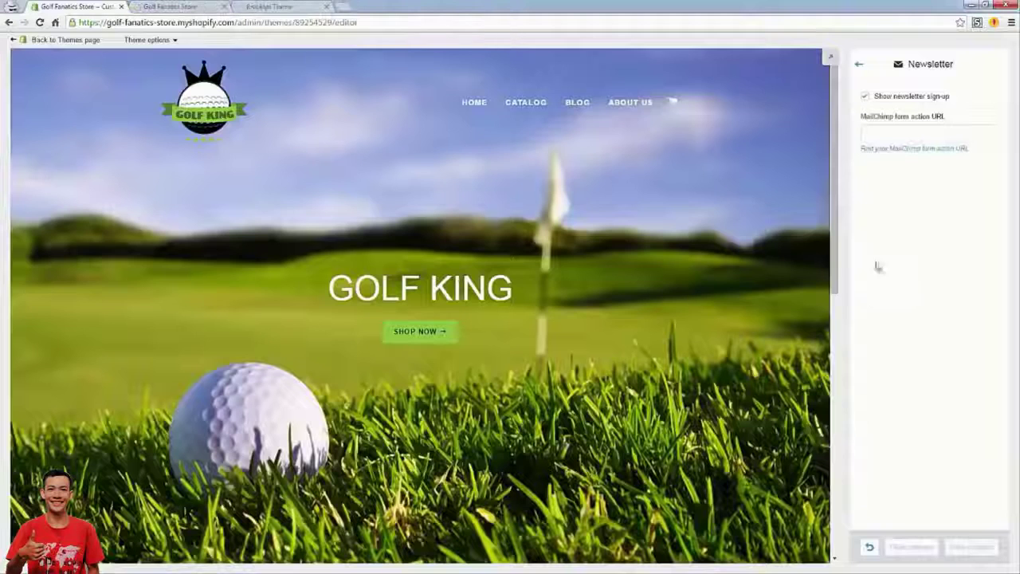
# Examine the mailing list sign-up section and footer in the home page preview, then leave the Newsletter settings.
pyautogui.moveTo(833, 162); pyautogui.dragTo(834, 449)
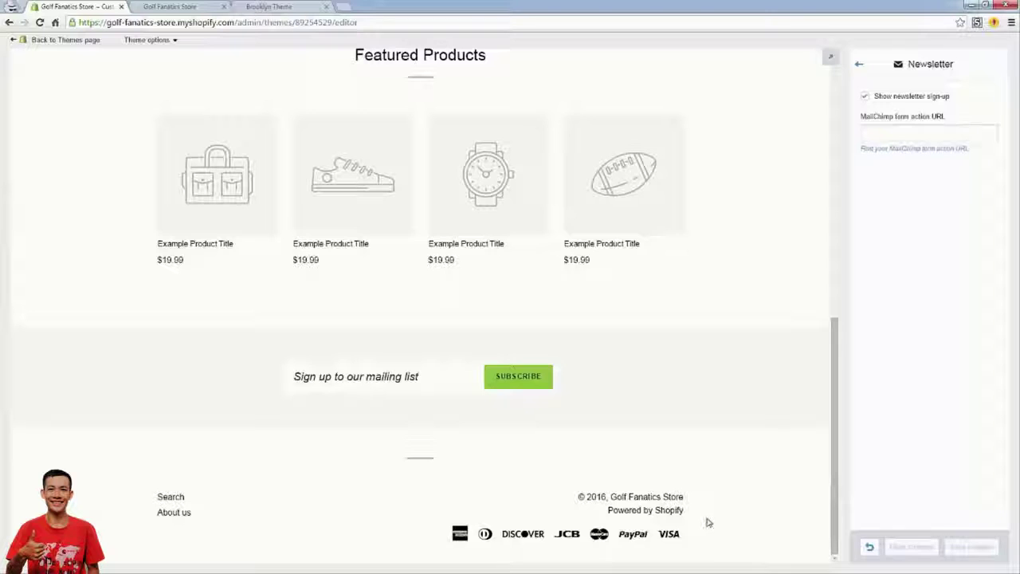
pyautogui.scroll(1, 355, 431)
pyautogui.scroll(-1, 353, 438)
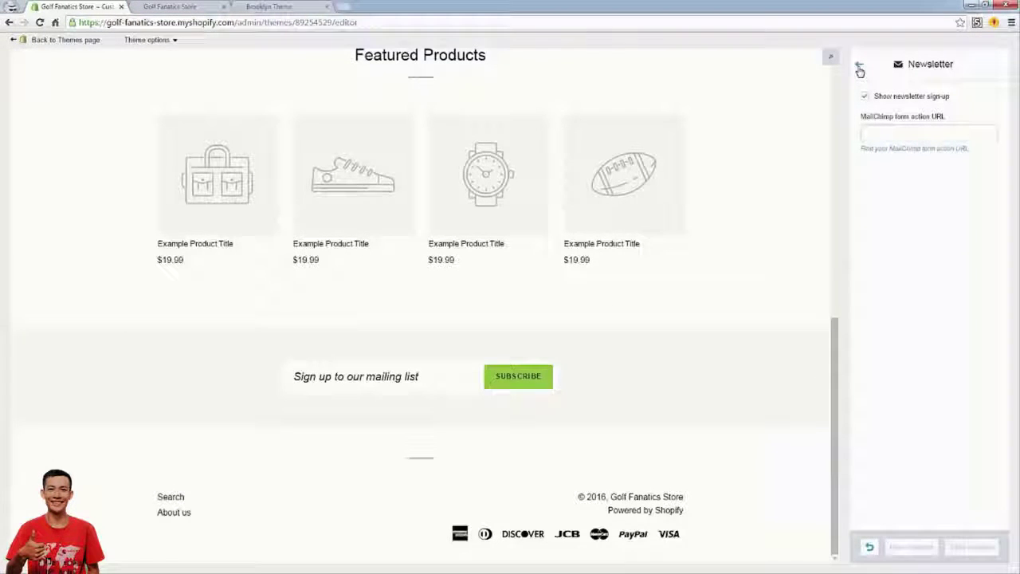
pyautogui.click(868, 136)
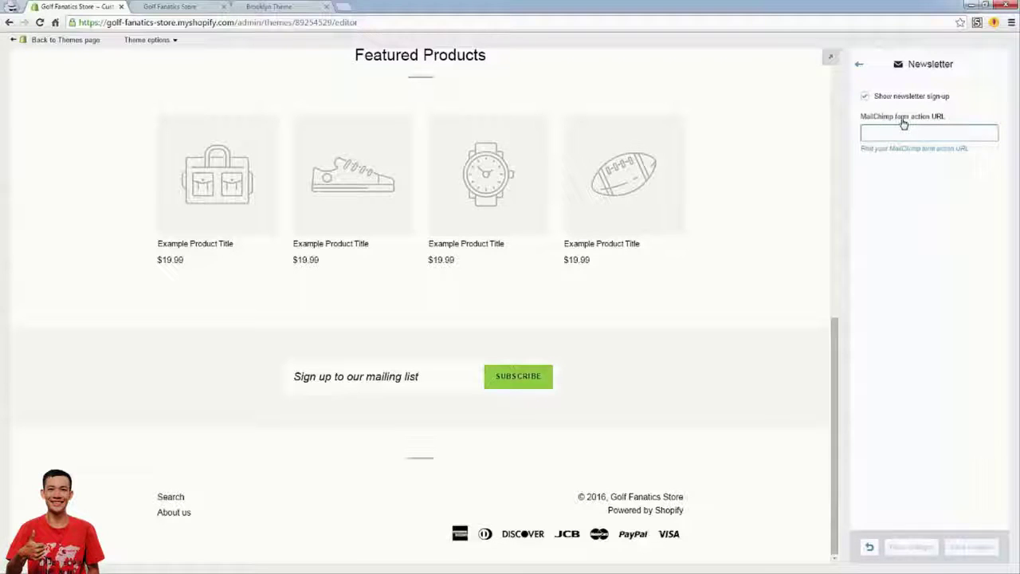
pyautogui.click(859, 66)
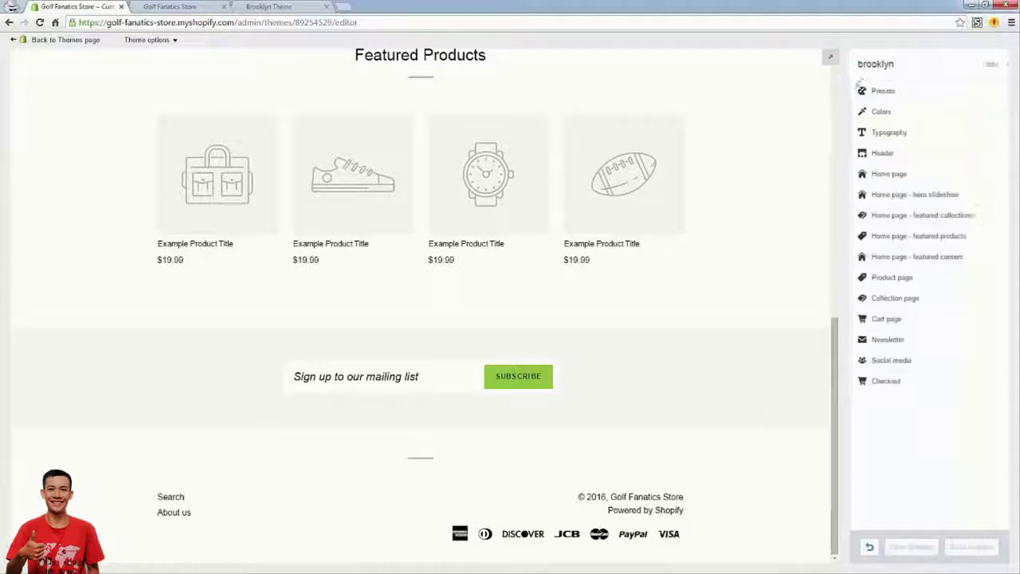
pyautogui.moveTo(832, 323); pyautogui.dragTo(842, 76)
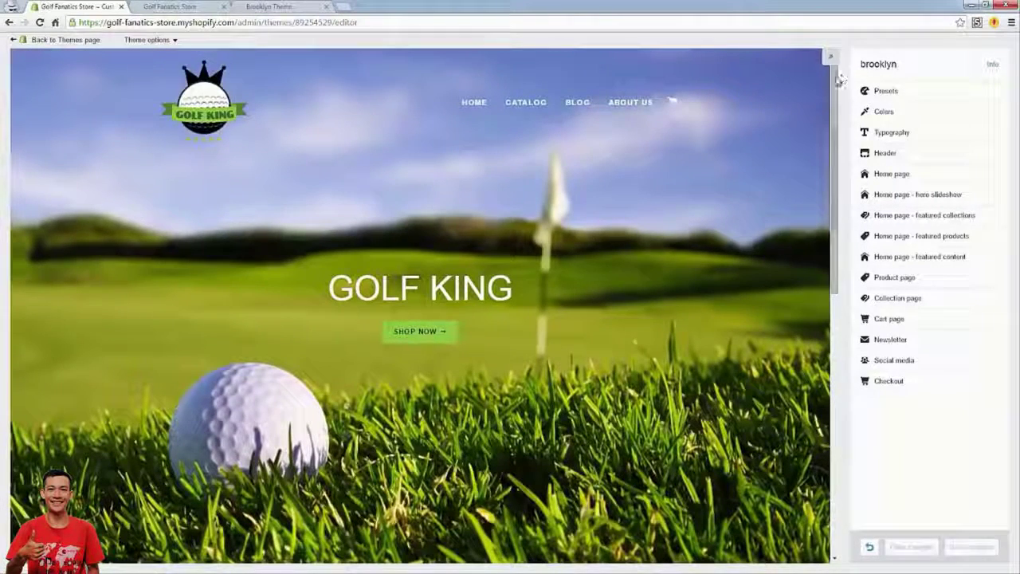
pyautogui.click(894, 363)
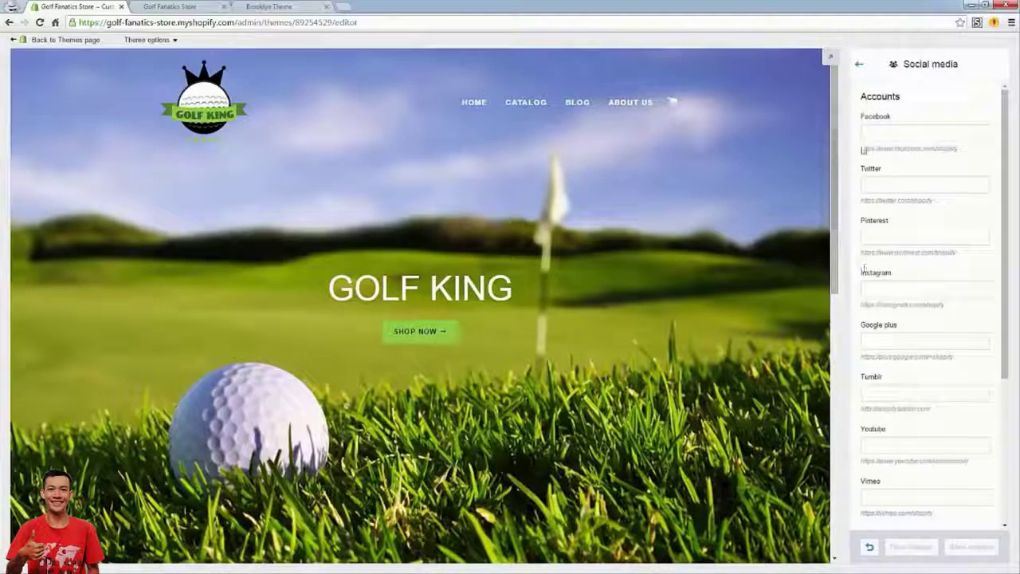
pyautogui.moveTo(975, 148); pyautogui.dragTo(867, 133)
pyautogui.rightClick(893, 131)
pyautogui.click(901, 197)
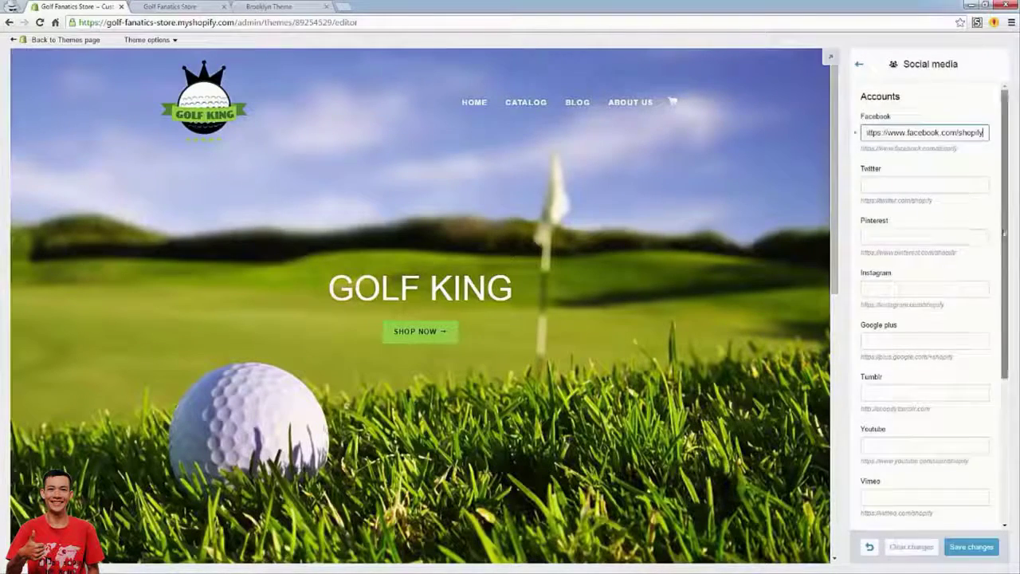
pyautogui.scroll(-3, 987, 319)
pyautogui.click(962, 550)
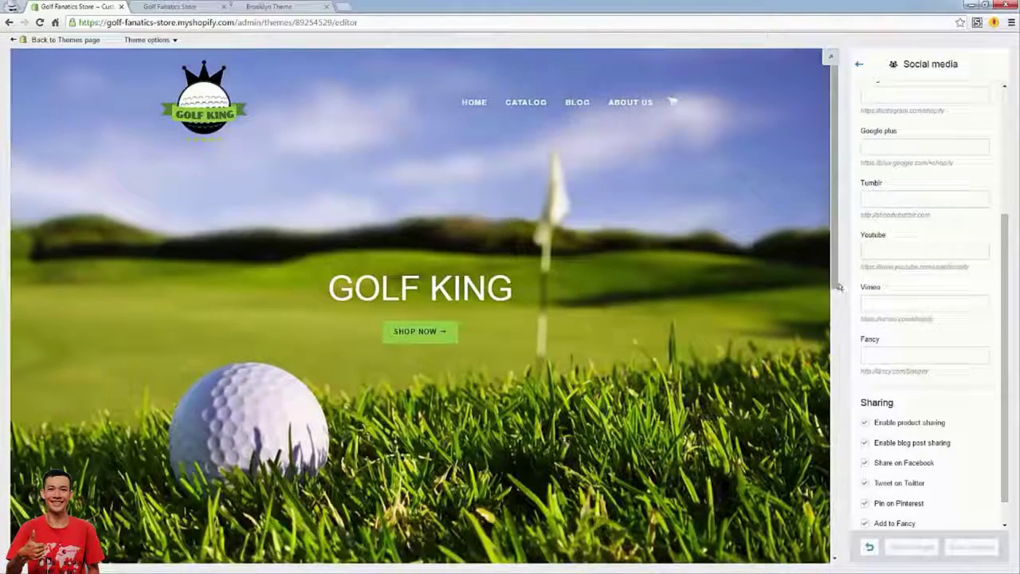
# Check the Facebook link in the footer of the home page preview.
pyautogui.doubleClick(974, 133)
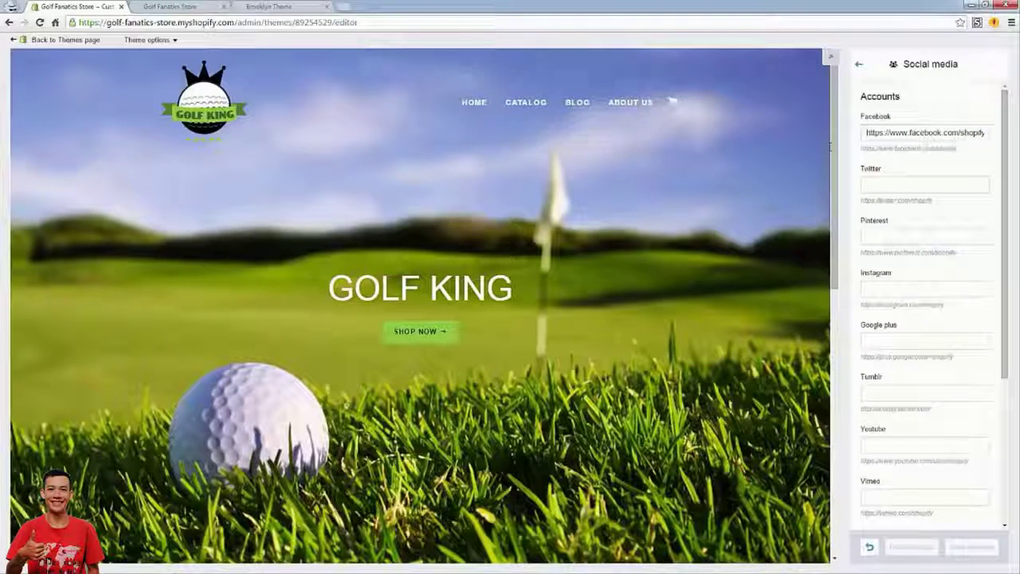
pyautogui.click(835, 350)
pyautogui.moveTo(835, 351); pyautogui.dragTo(833, 448)
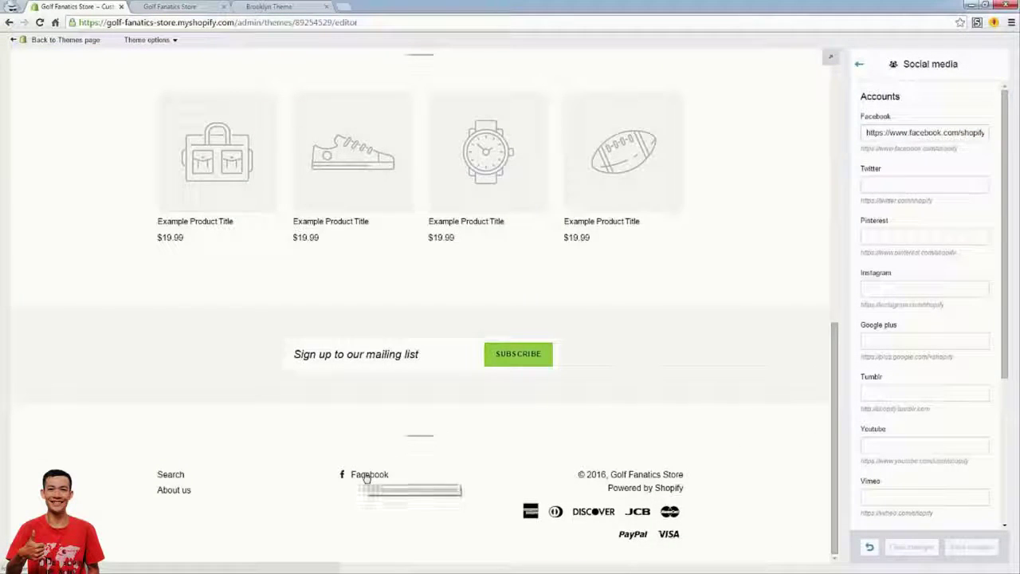
pyautogui.tripleClick(890, 199)
pyautogui.hotkey('ctrl', 'c')
pyautogui.rightClick(864, 199)
pyautogui.click(876, 202)
pyautogui.rightClick(887, 186)
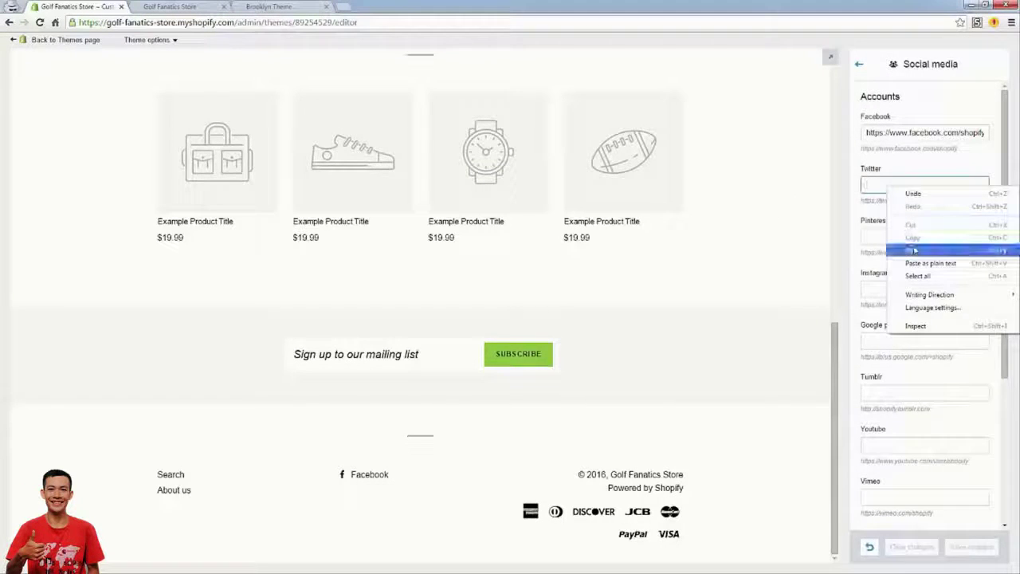
pyautogui.click(914, 250)
pyautogui.click(957, 500)
pyautogui.click(972, 547)
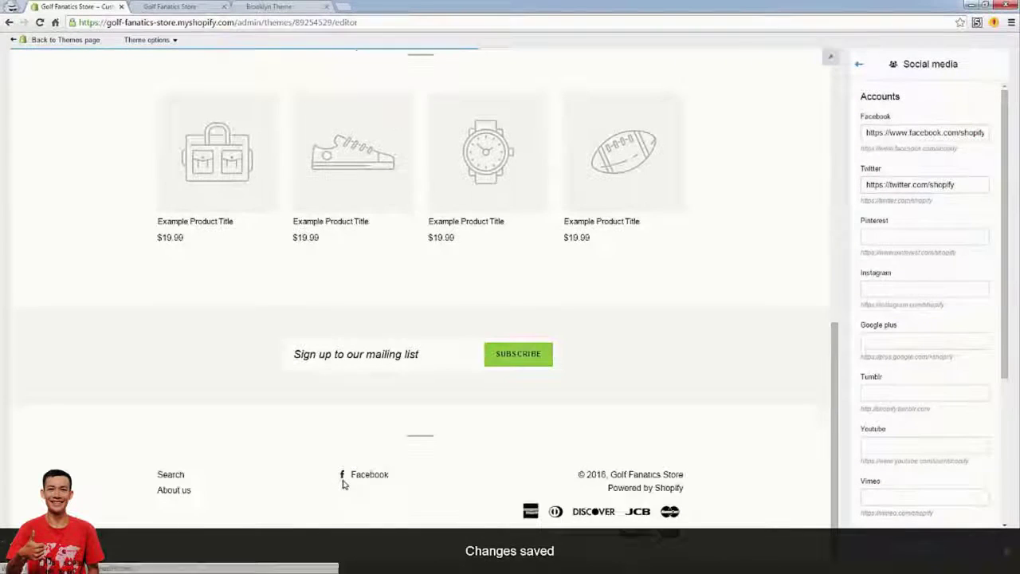
pyautogui.scroll(15, 364, 510)
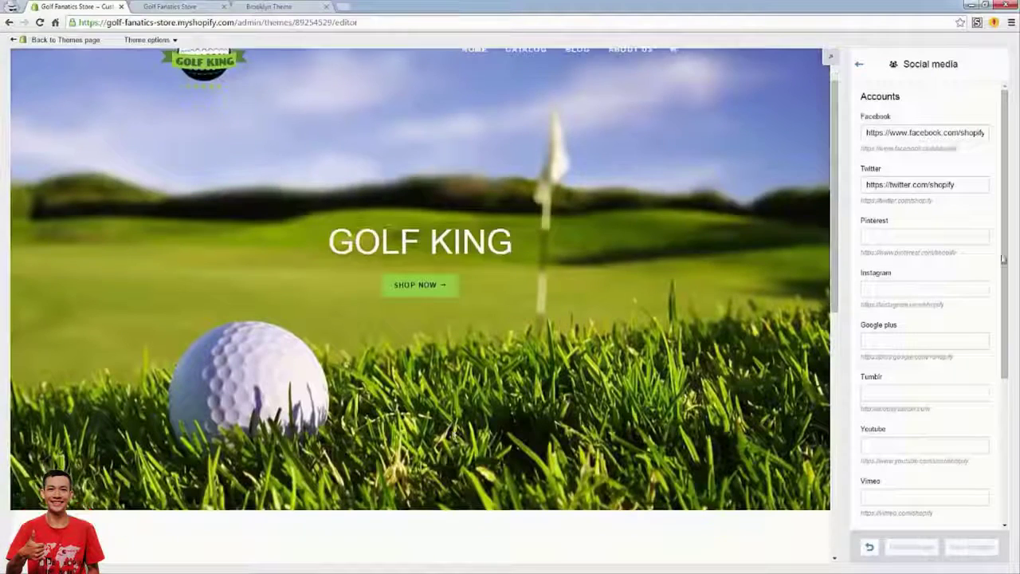
# Set the logo image in the Checkout settings to Storefront, save the changes and return to the theme settings list.
pyautogui.click(862, 67)
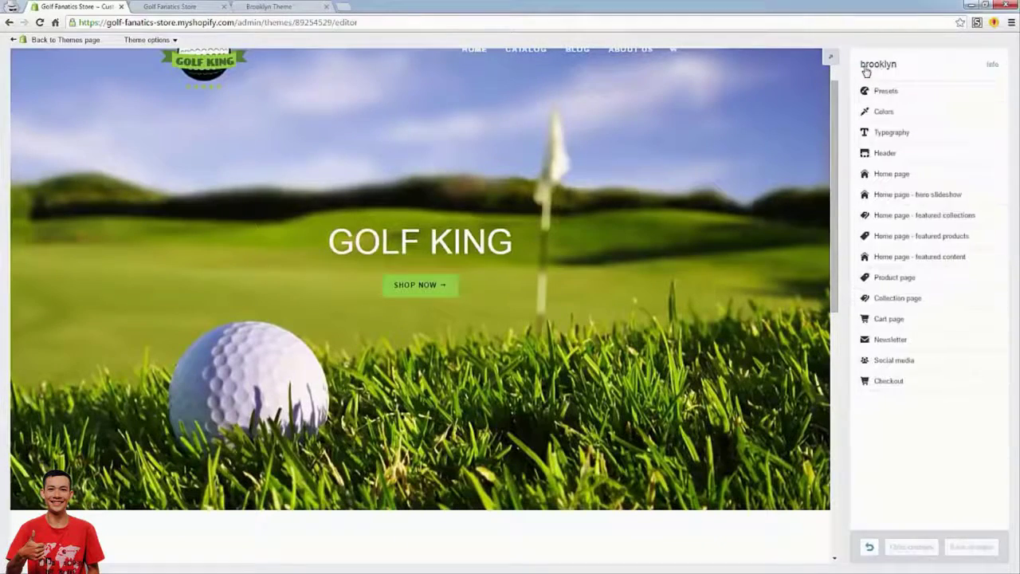
pyautogui.click(921, 382)
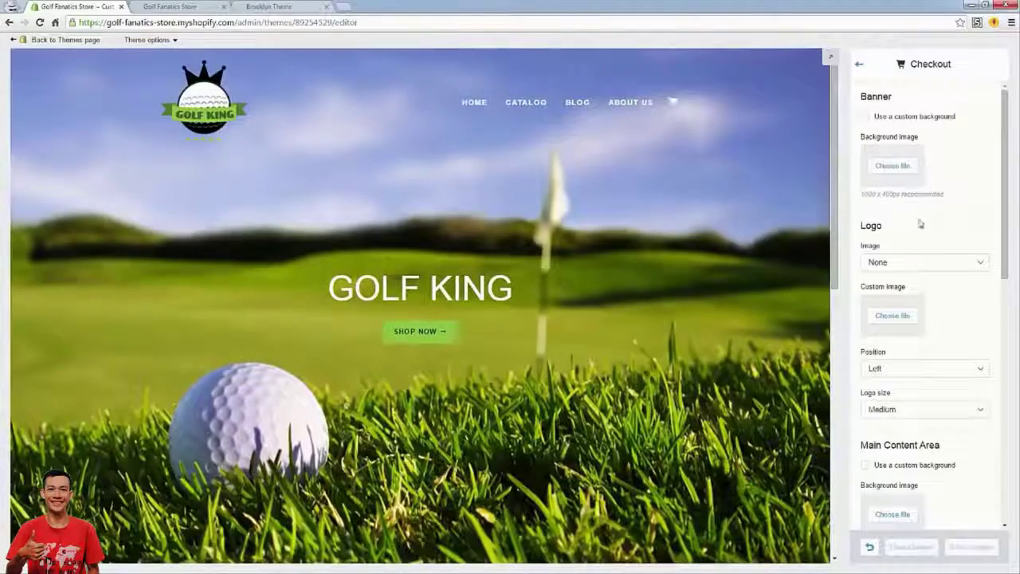
pyautogui.click(921, 262)
pyautogui.click(920, 262)
pyautogui.click(920, 262)
pyautogui.click(914, 300)
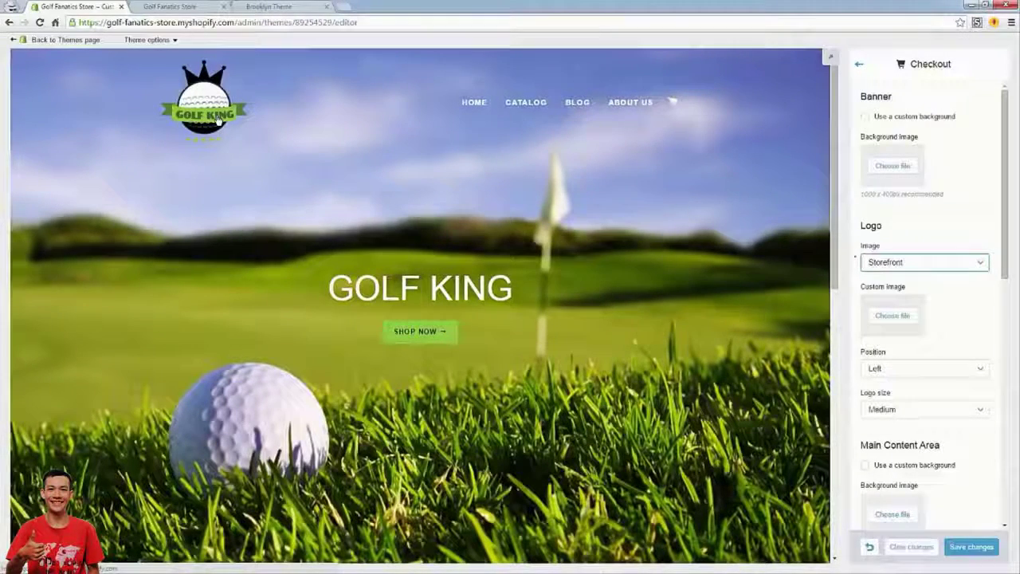
pyautogui.click(952, 546)
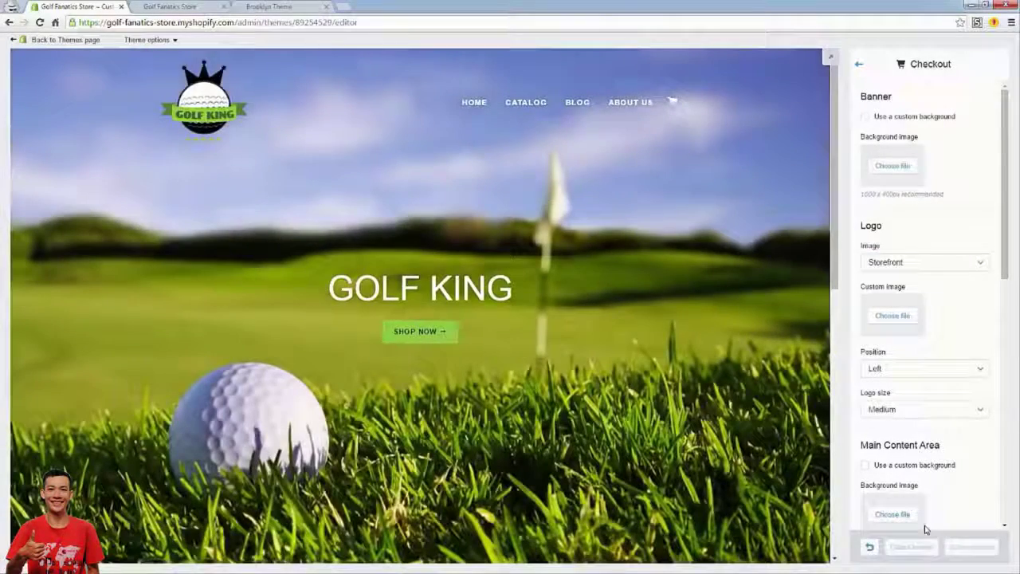
pyautogui.click(859, 65)
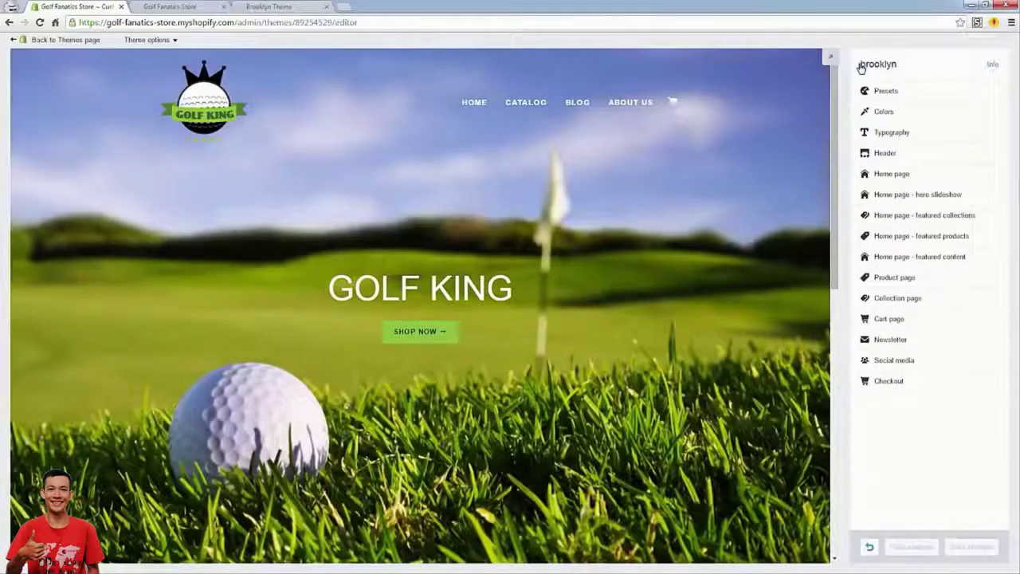
# Reload the live Golf Fanatics storefront and examine its home page from the banner down to the mailing list and footer.
pyautogui.scroll(-4, 824, 120)
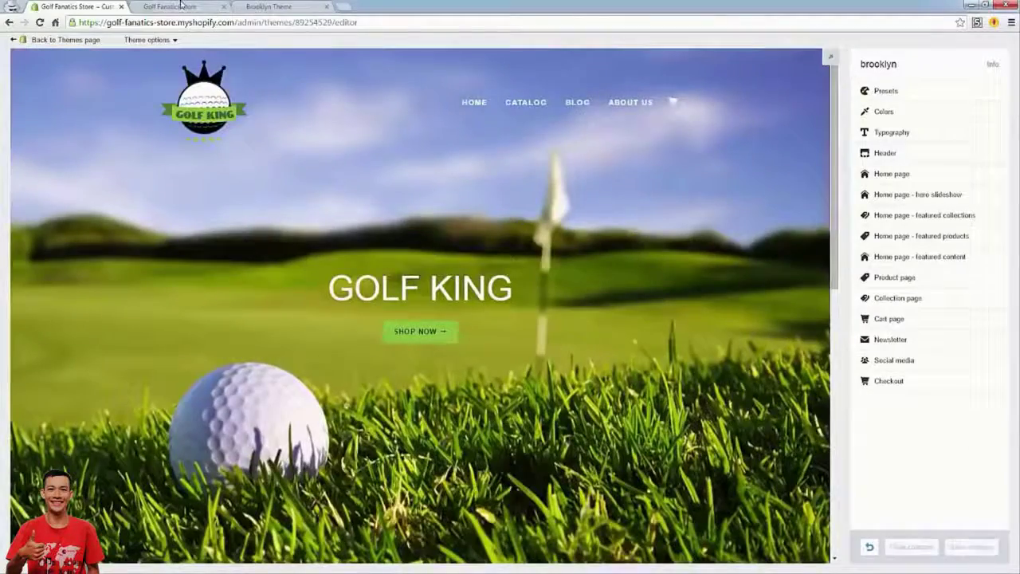
pyautogui.click(170, 6)
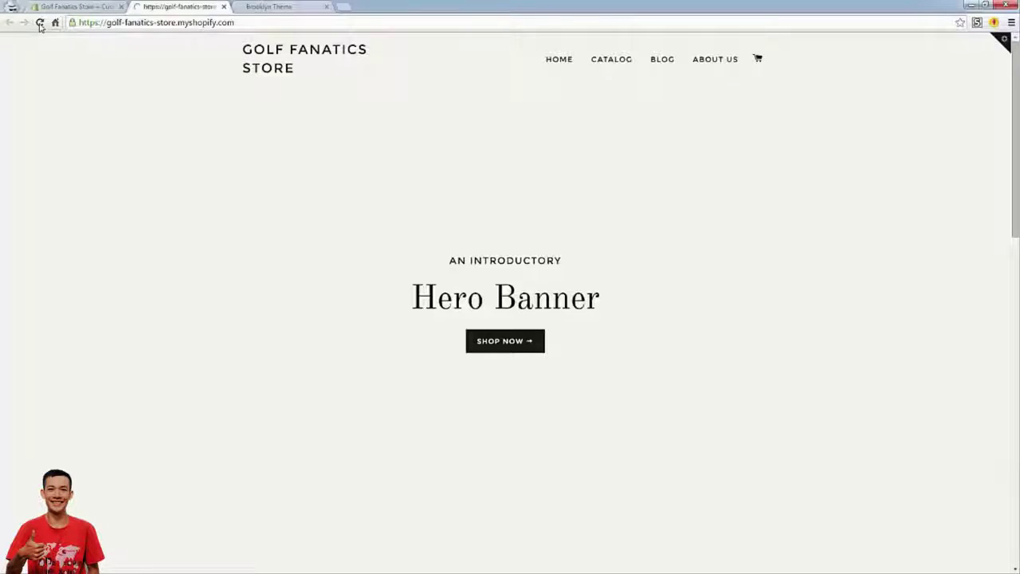
pyautogui.click(39, 22)
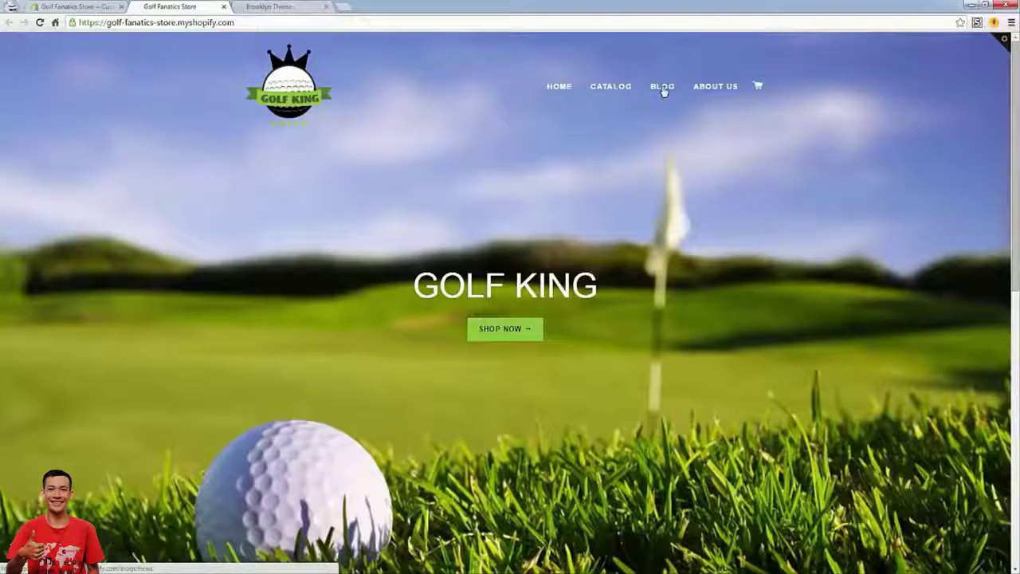
pyautogui.scroll(-5, 660, 287)
pyautogui.scroll(5, 660, 305)
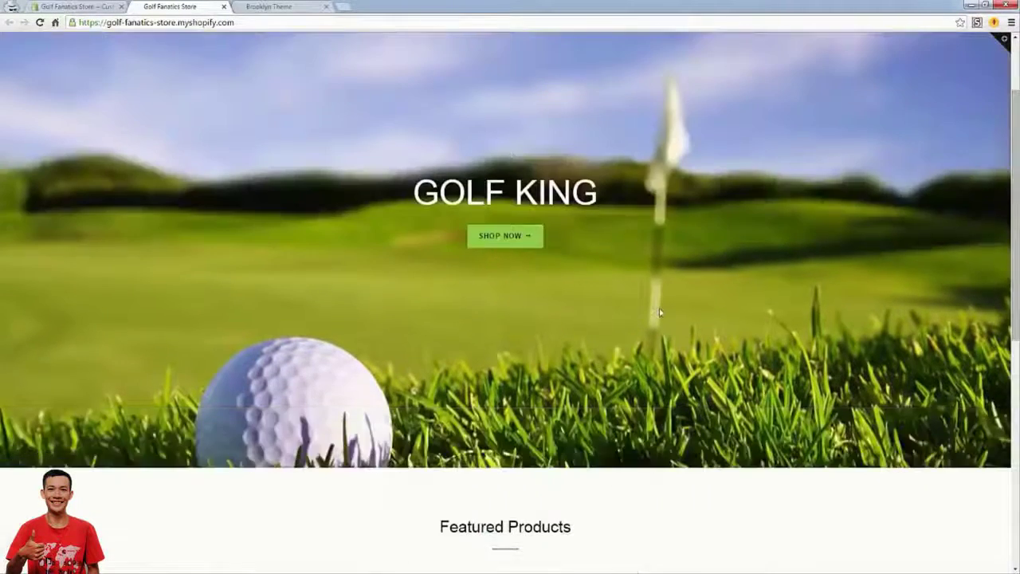
pyautogui.scroll(-8, 660, 313)
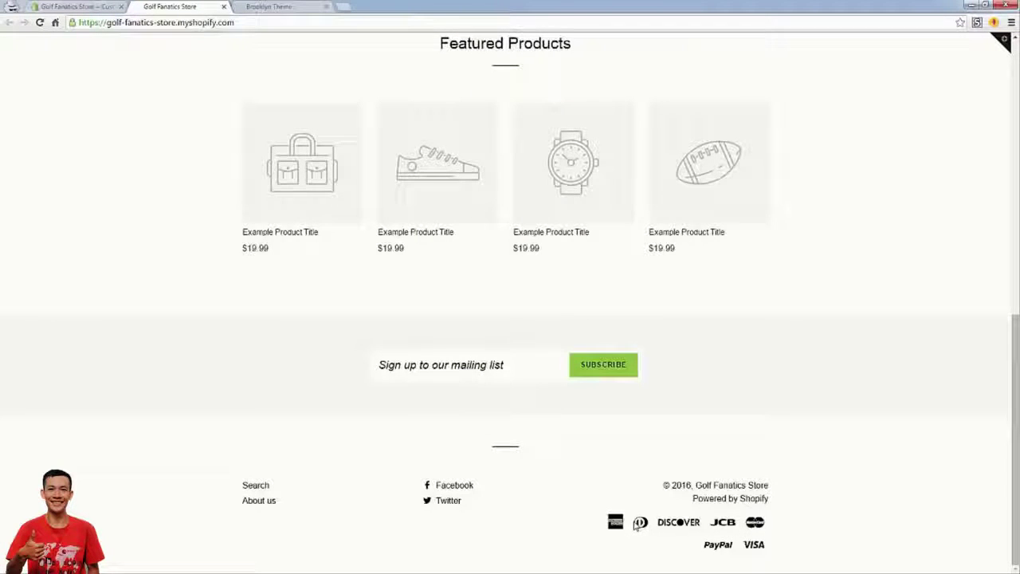
pyautogui.scroll(7, 635, 523)
pyautogui.scroll(-7, 450, 376)
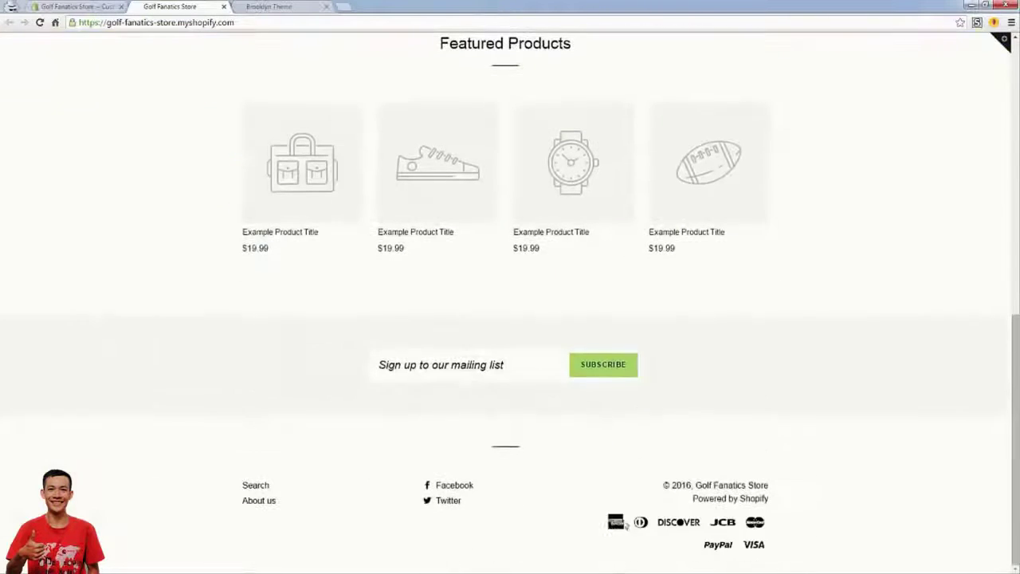
pyautogui.click(451, 375)
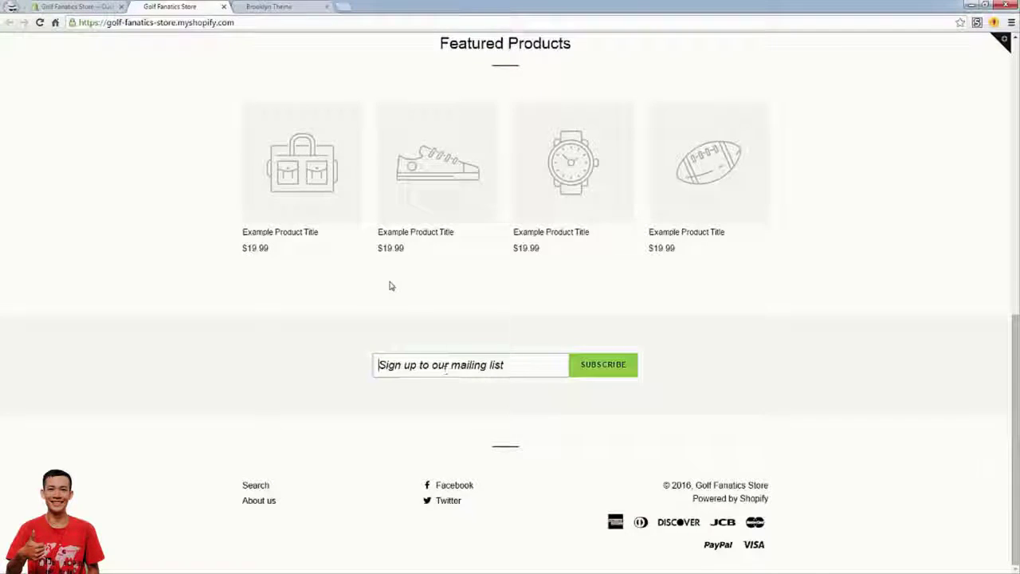
pyautogui.scroll(7, 390, 285)
# Exit the theme editor to the Themes page, with a brief check of the live storefront.
pyautogui.click(72, 5)
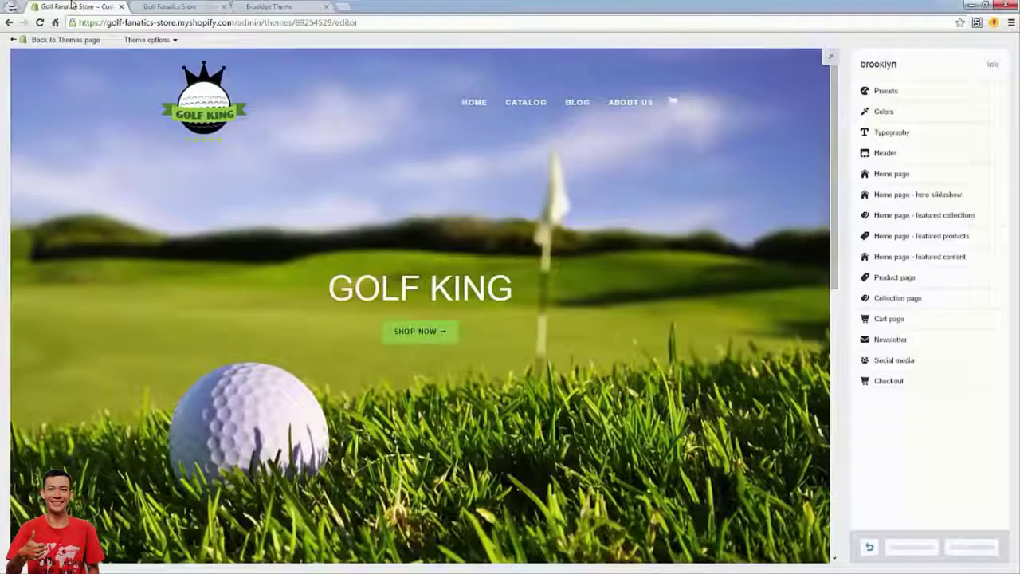
pyautogui.click(80, 41)
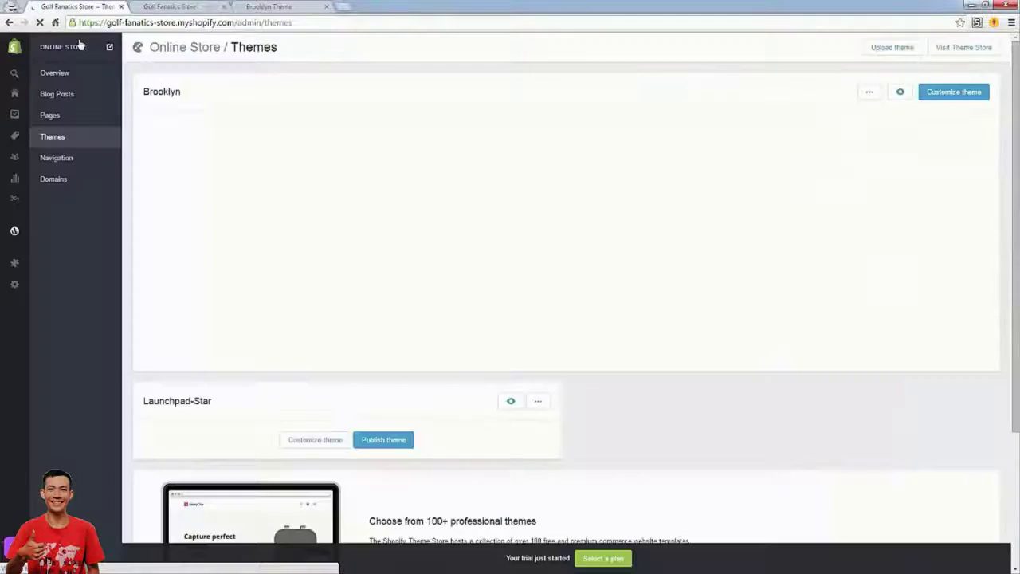
pyautogui.click(179, 7)
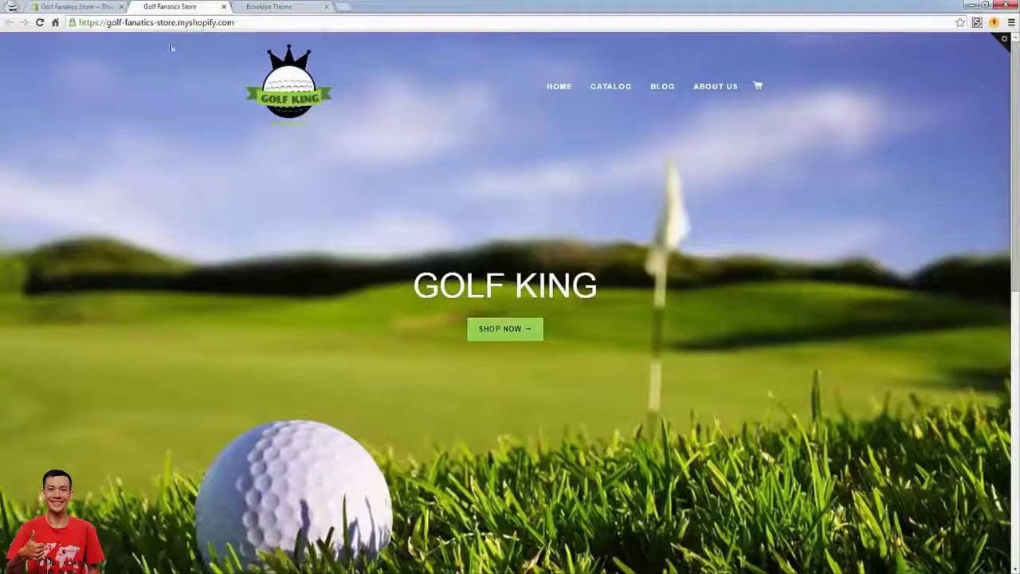
pyautogui.click(111, 6)
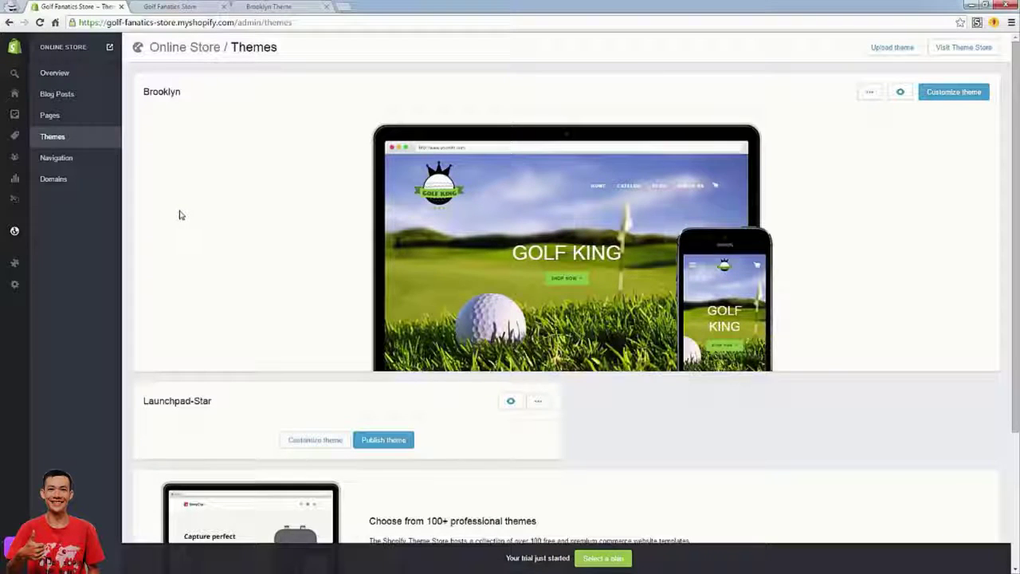
# Set the legal name of business to Golf King Store LLC in the General settings and save.
pyautogui.click(26, 284)
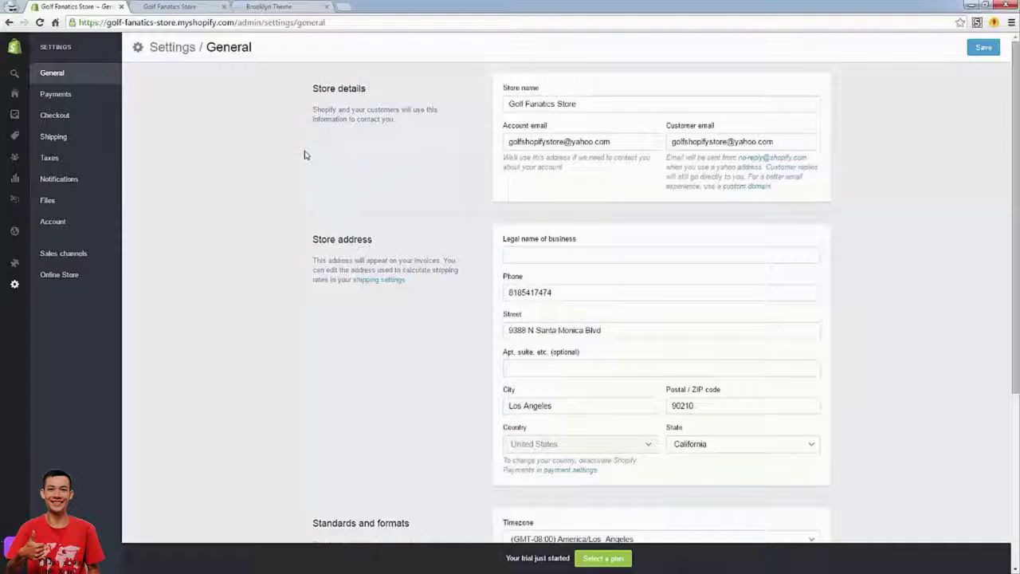
pyautogui.scroll(-3, 304, 154)
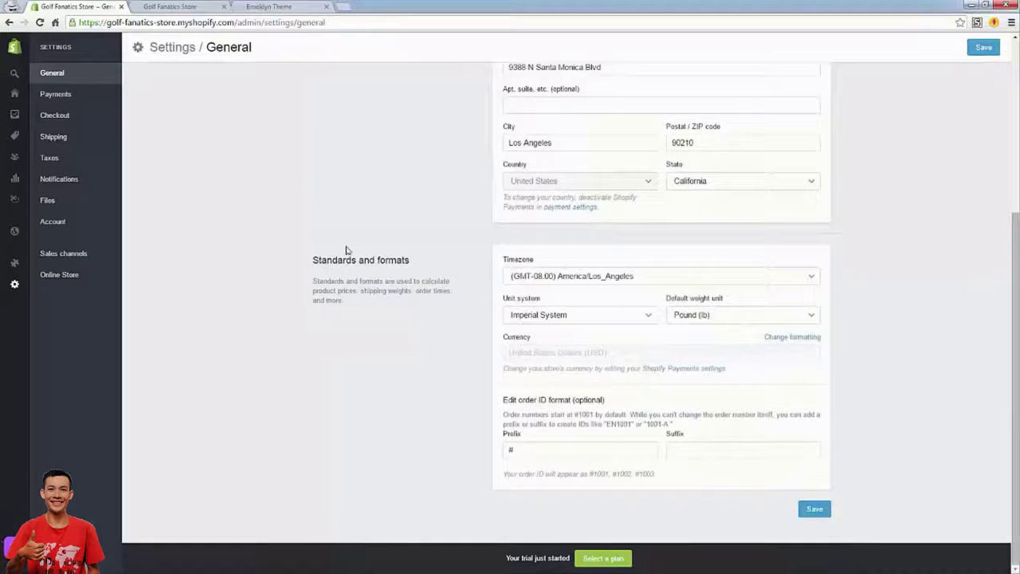
pyautogui.scroll(3, 345, 250)
pyautogui.click(551, 249)
pyautogui.write('Golf King Store ')
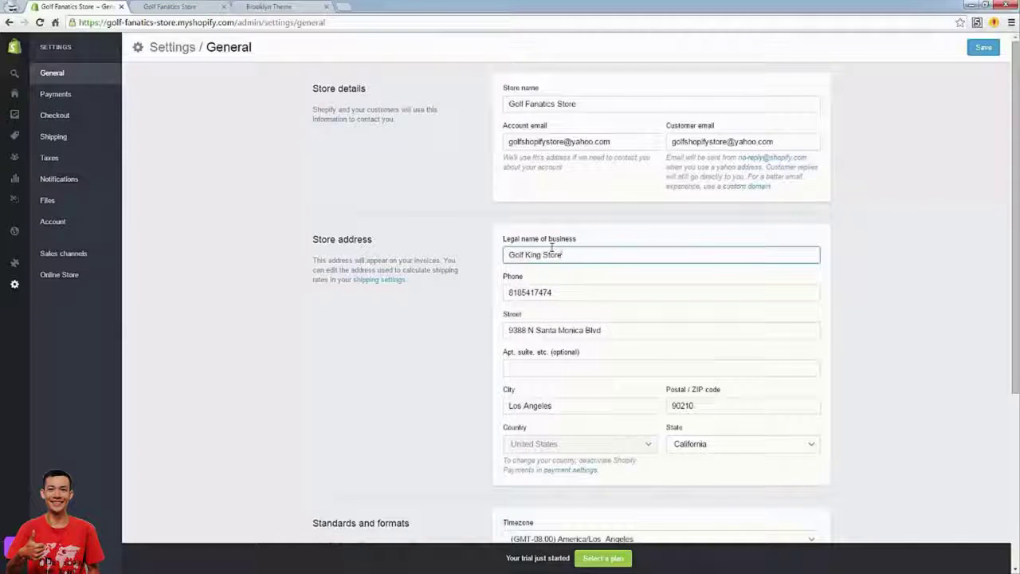
pyautogui.write('LLVC')
pyautogui.press('BackSpace')
pyautogui.press('BackSpace')
pyautogui.write('C')
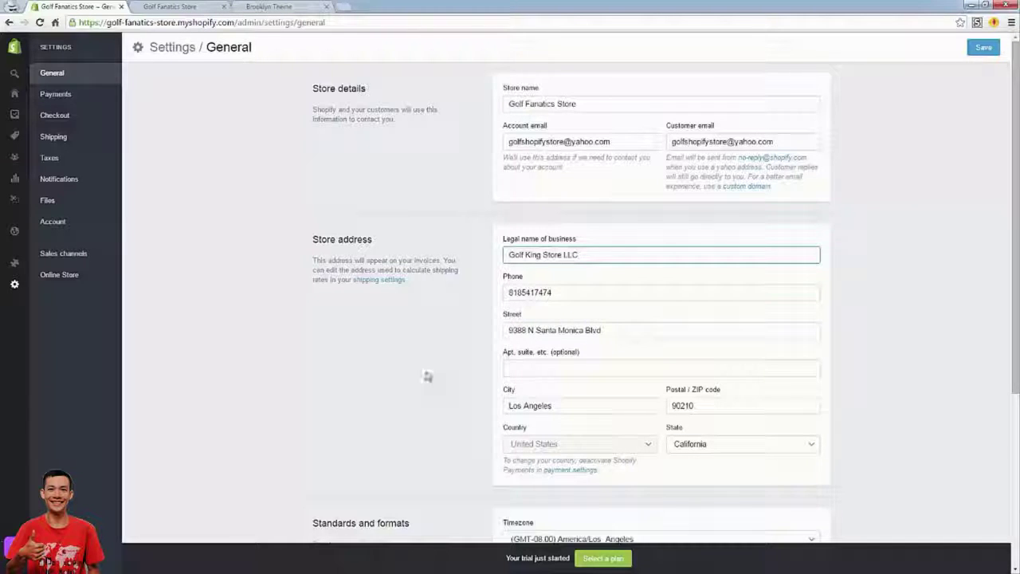
pyautogui.click(983, 47)
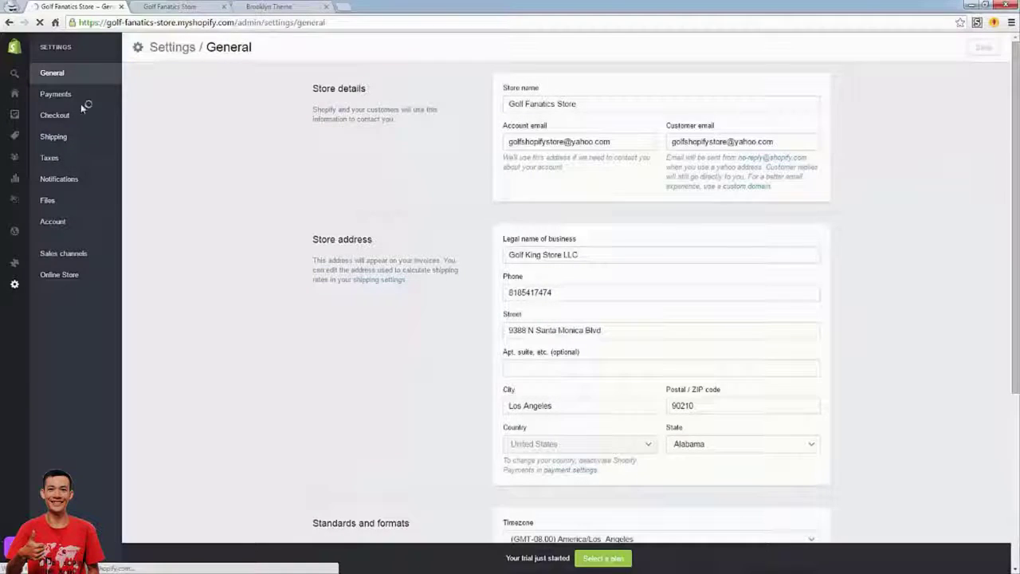
# Open the Payments settings and read the PayPal Express Checkout and Shopify Payments information.
pyautogui.click(56, 94)
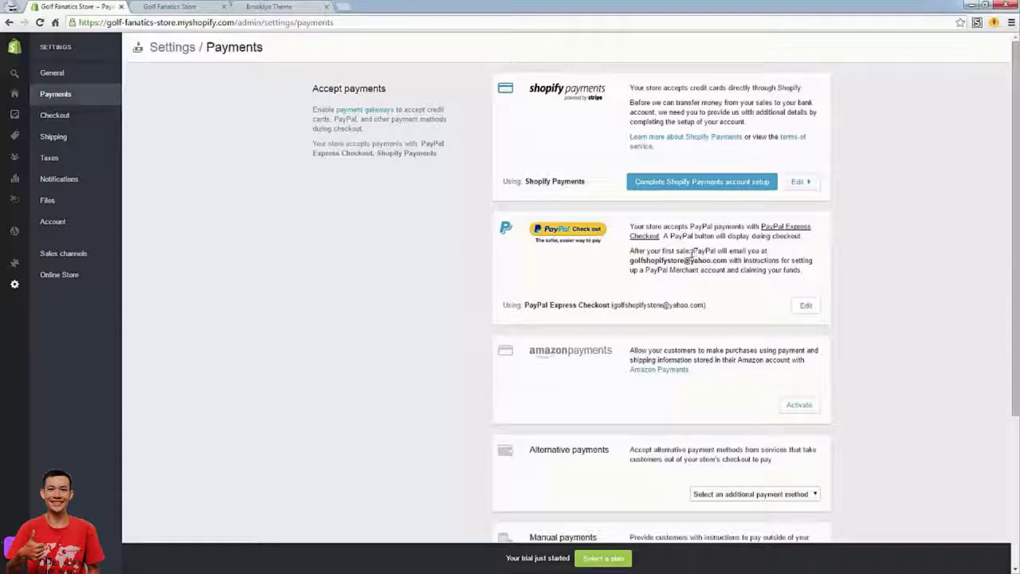
pyautogui.moveTo(631, 251); pyautogui.dragTo(804, 273)
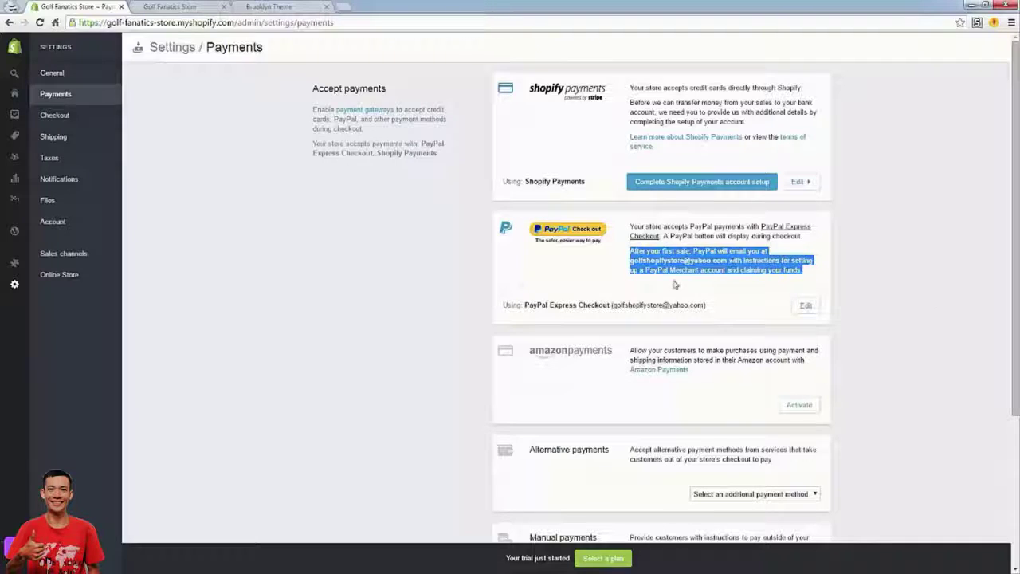
pyautogui.click(629, 300)
pyautogui.moveTo(611, 304); pyautogui.dragTo(706, 307)
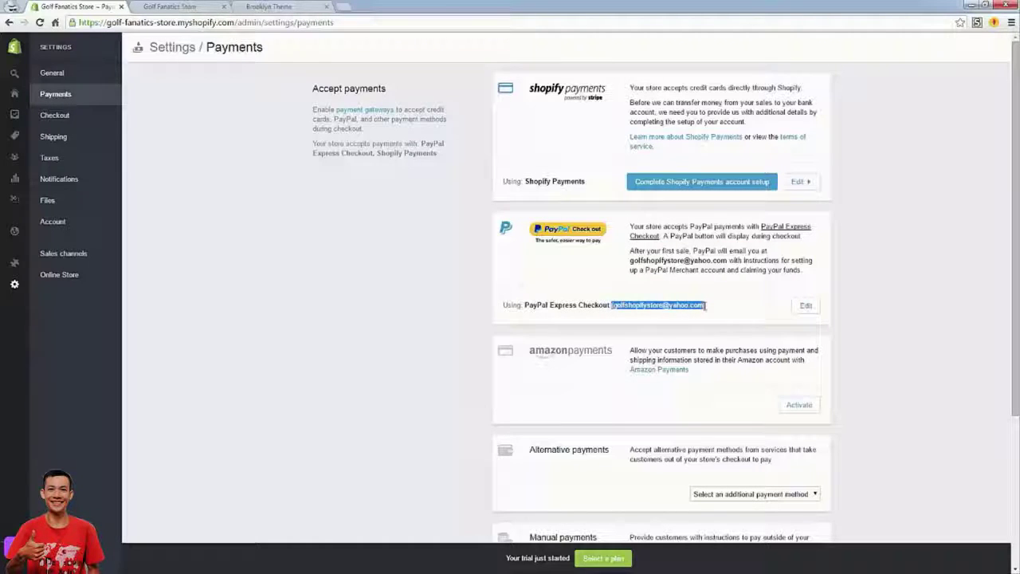
pyautogui.click(701, 307)
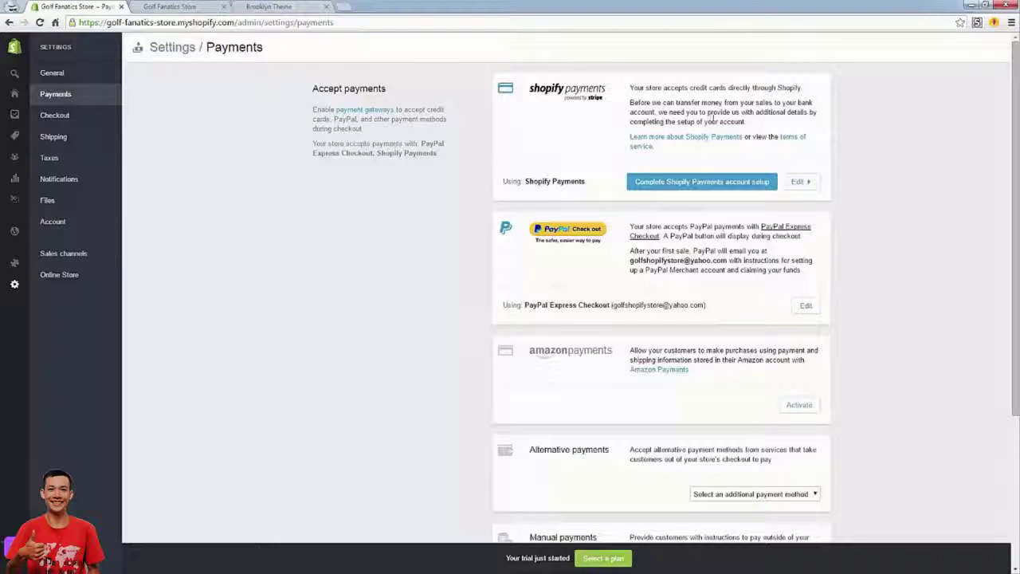
pyautogui.moveTo(788, 126); pyautogui.dragTo(637, 84)
pyautogui.click(637, 86)
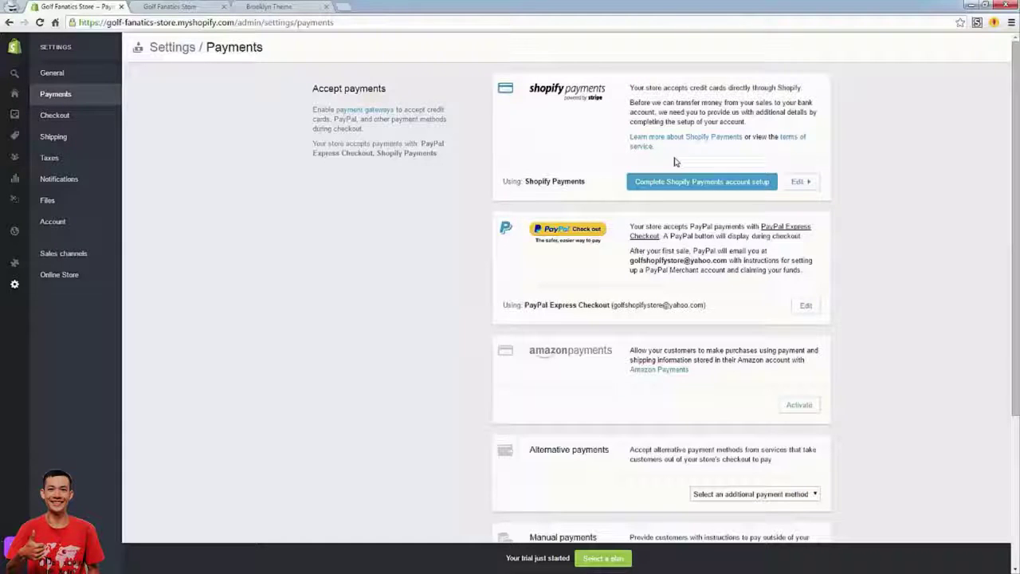
# Examine the additional methods offered under Alternative payments and the gateway used for Shopify Payments.
pyautogui.scroll(-2, 519, 303)
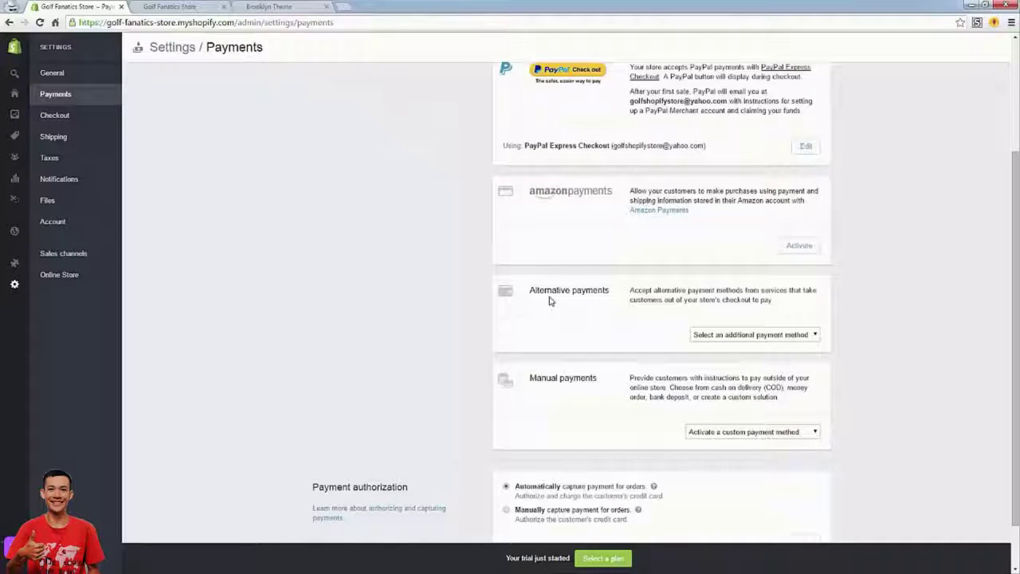
pyautogui.click(764, 338)
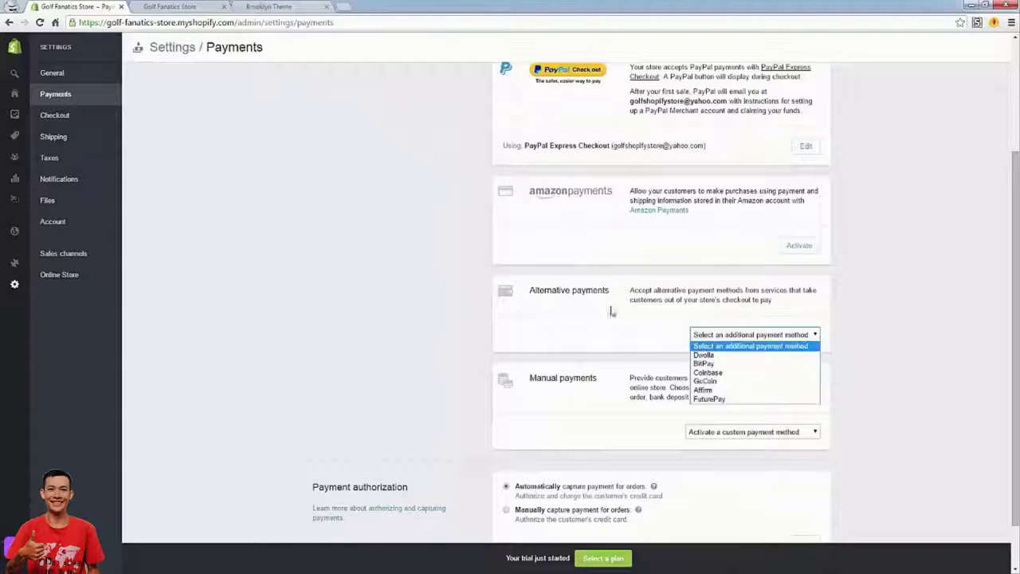
pyautogui.scroll(2, 526, 313)
pyautogui.moveTo(587, 181); pyautogui.dragTo(526, 181)
pyautogui.click(527, 181)
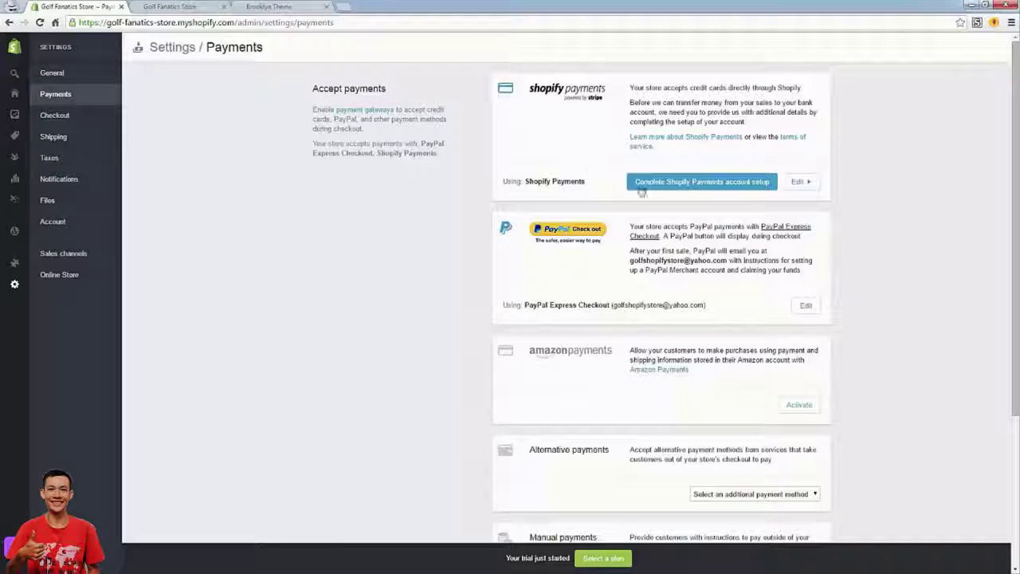
# Open the Shopify Payments account setup form and examine its business details, including the Employer Identification Number field.
pyautogui.click(648, 188)
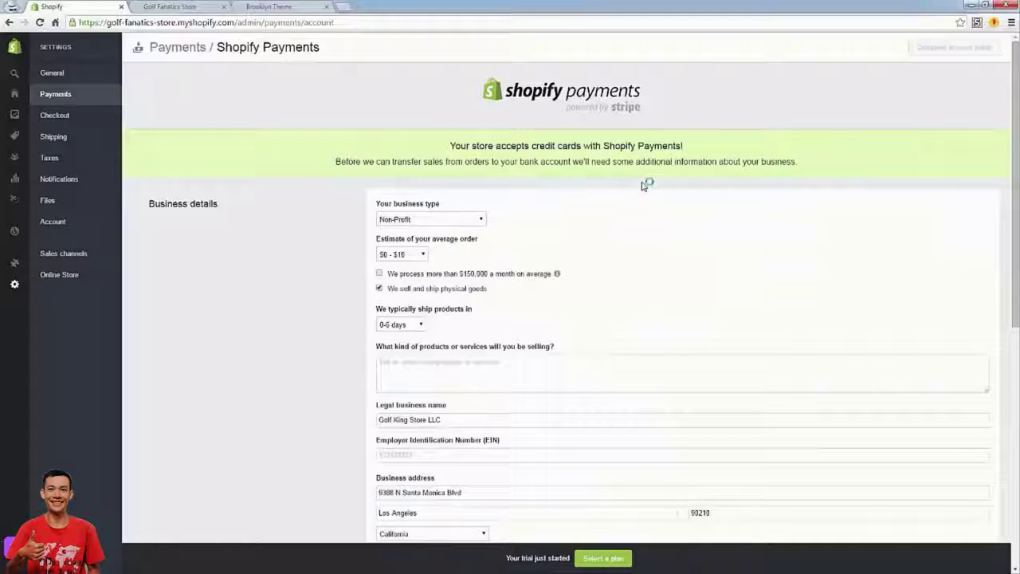
pyautogui.scroll(-3, 639, 182)
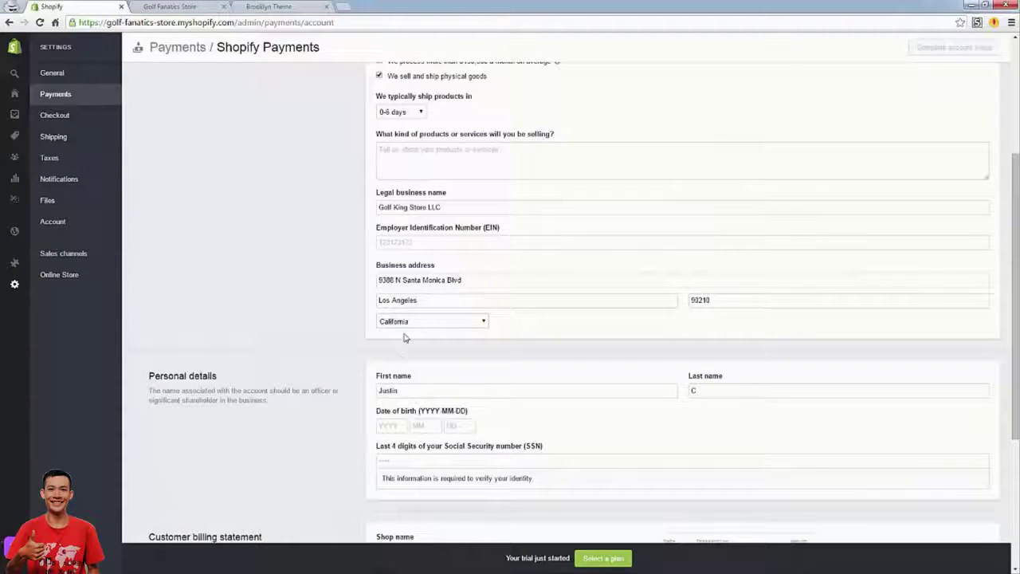
pyautogui.scroll(1, 405, 337)
pyautogui.moveTo(378, 335); pyautogui.dragTo(534, 337)
pyautogui.click(532, 340)
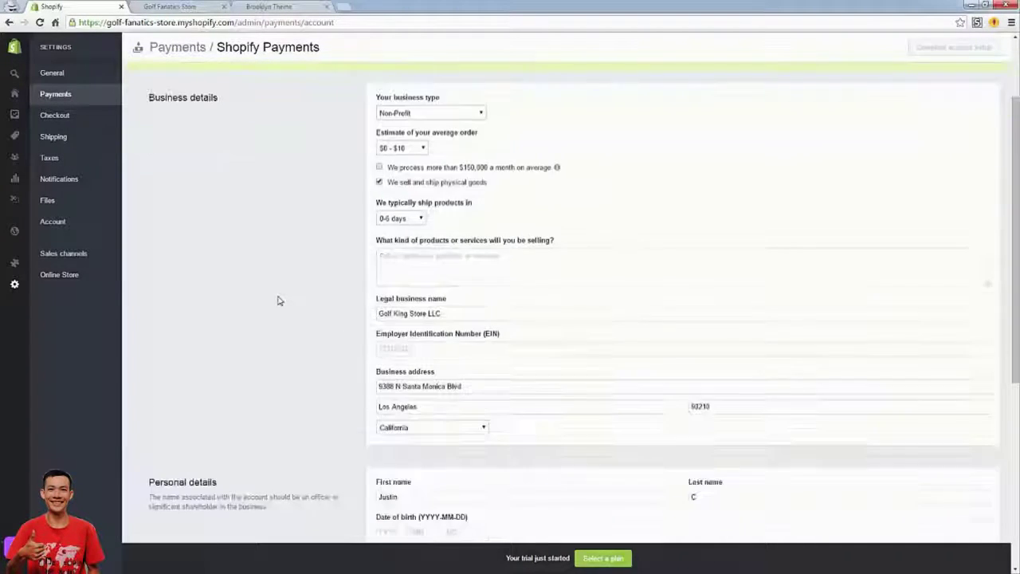
# Review the personal details, customer billing statement and banking information sections and the notice about bank transfers in the account setup form.
pyautogui.scroll(-2, 278, 298)
pyautogui.scroll(-3, 278, 301)
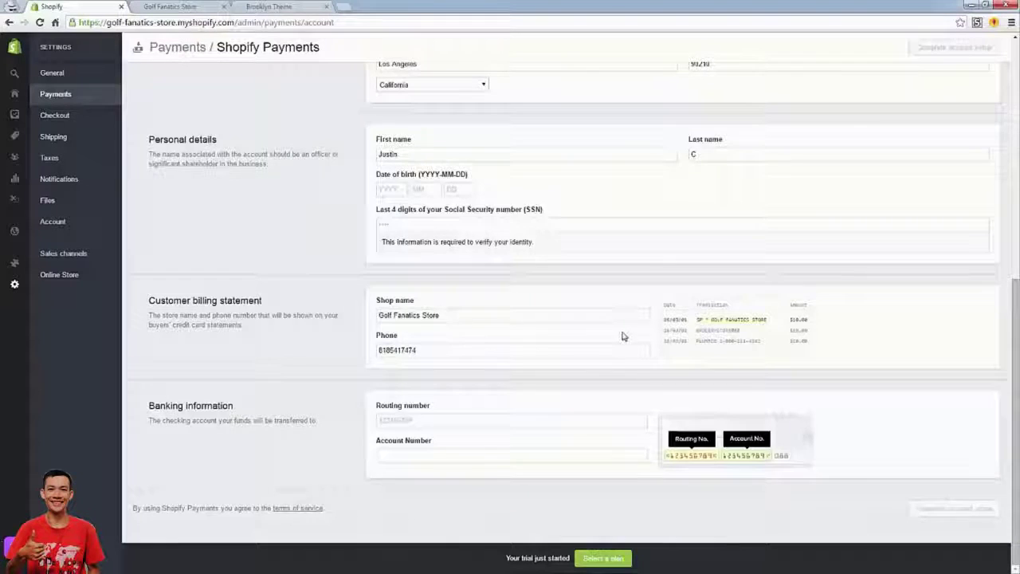
pyautogui.scroll(6, 622, 334)
pyautogui.scroll(-6, 393, 347)
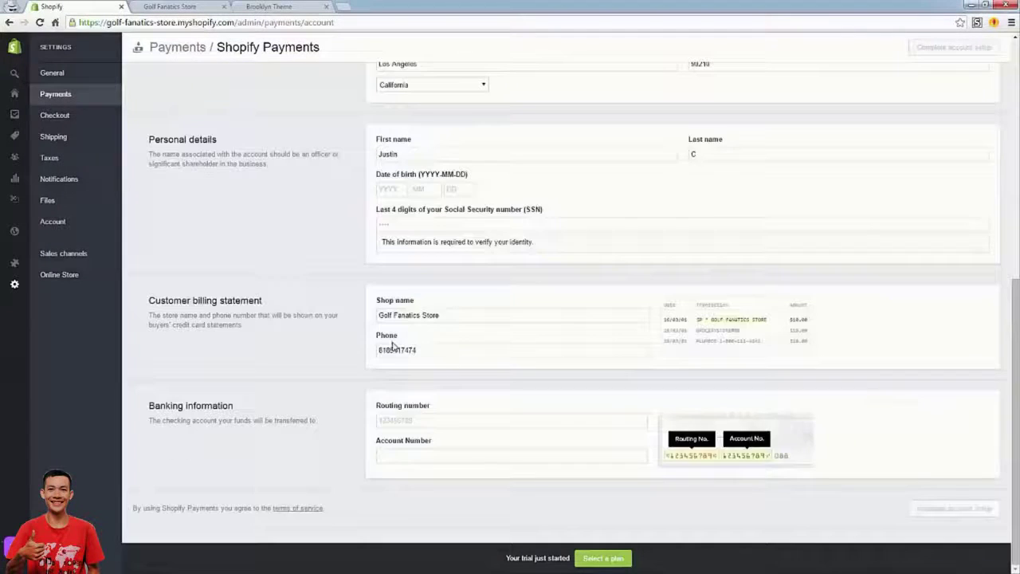
pyautogui.scroll(3, 383, 341)
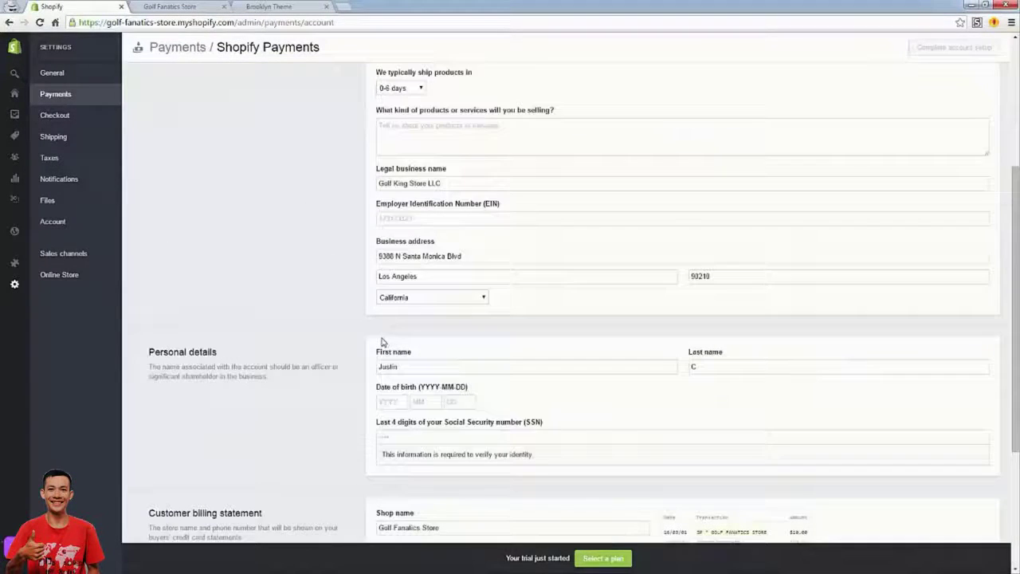
pyautogui.scroll(3, 382, 341)
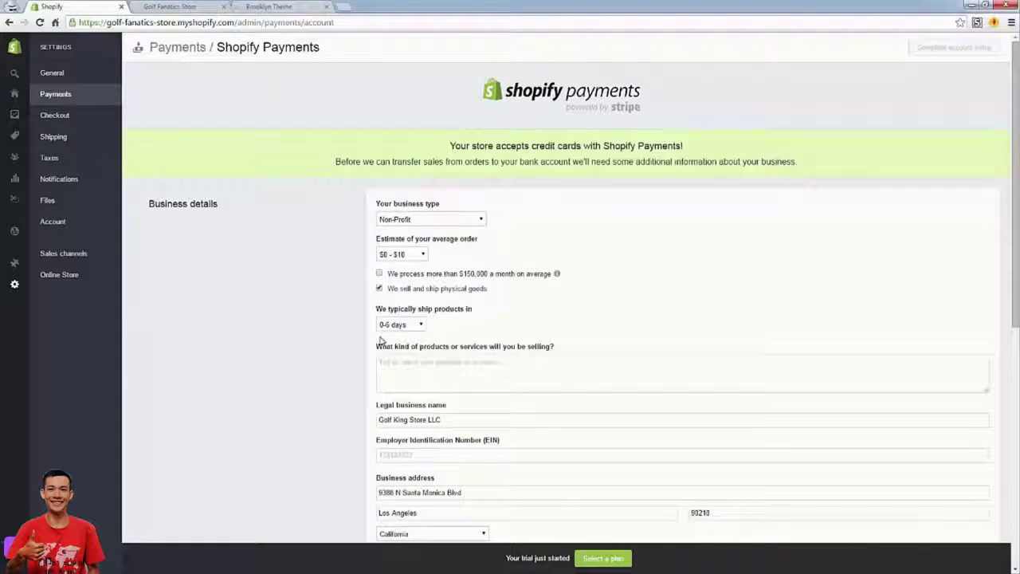
pyautogui.moveTo(440, 149); pyautogui.dragTo(840, 169)
pyautogui.click(840, 168)
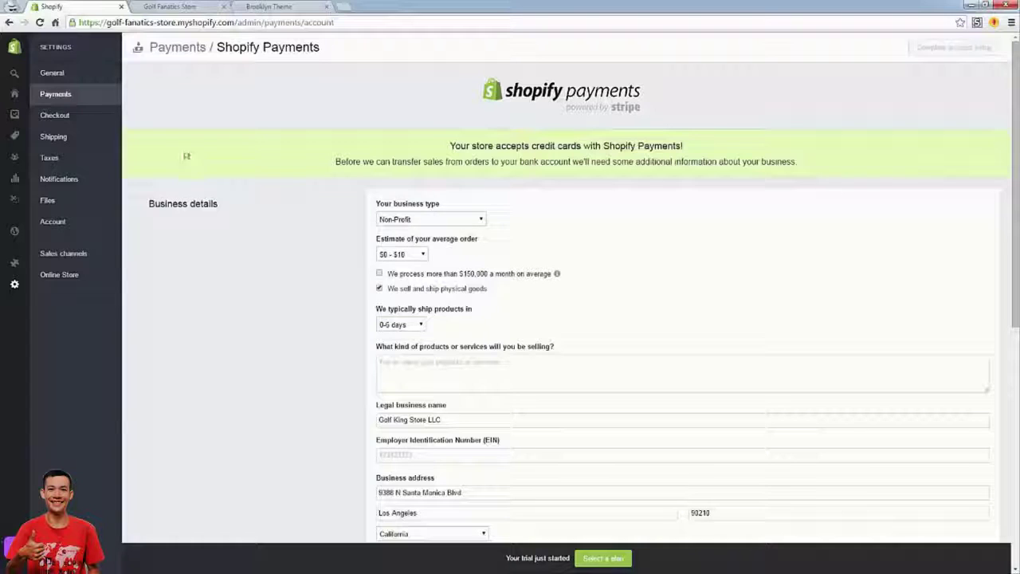
# Return to the Payments settings and look over the available payment providers and the payment authorization options.
pyautogui.click(66, 96)
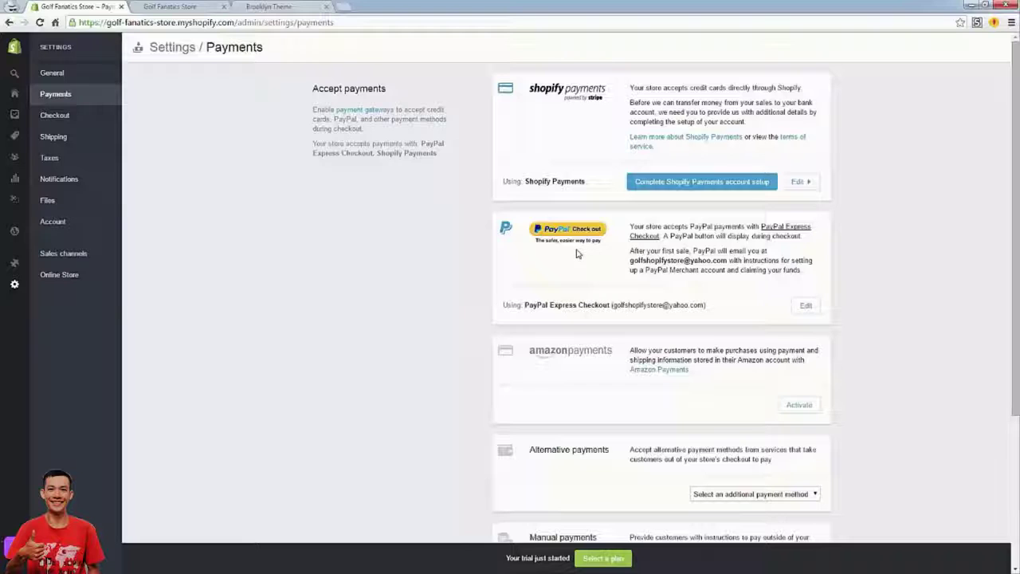
pyautogui.scroll(-2, 542, 266)
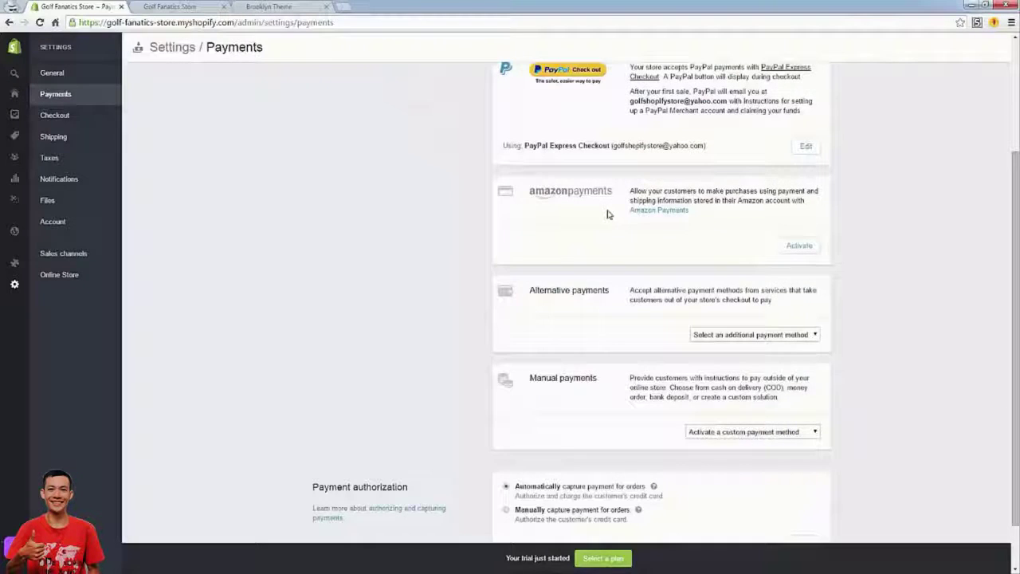
pyautogui.scroll(2, 336, 285)
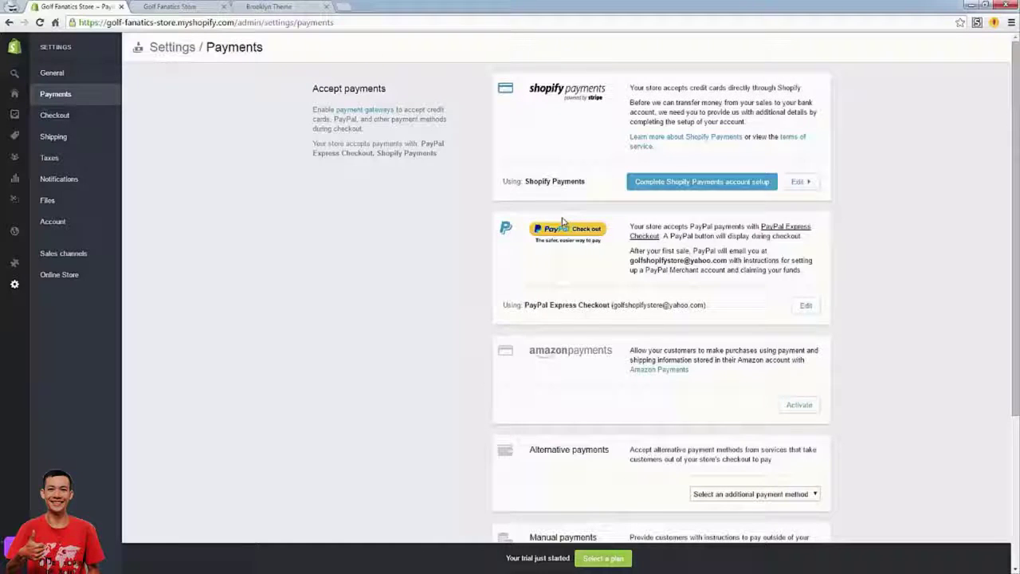
# Open the Checkout settings and make customer accounts optional.
pyautogui.click(82, 125)
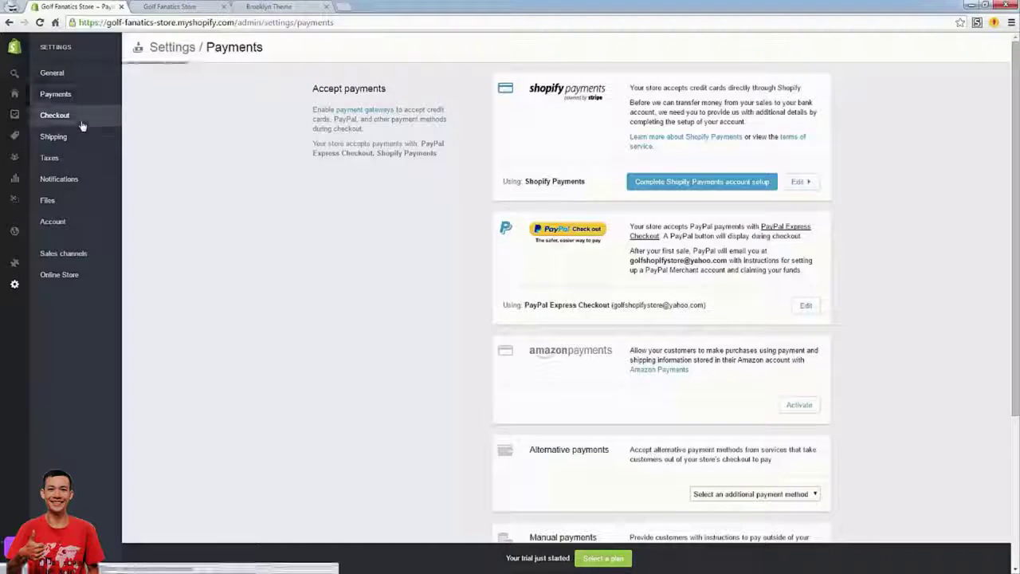
pyautogui.moveTo(306, 87); pyautogui.dragTo(390, 102)
pyautogui.click(390, 102)
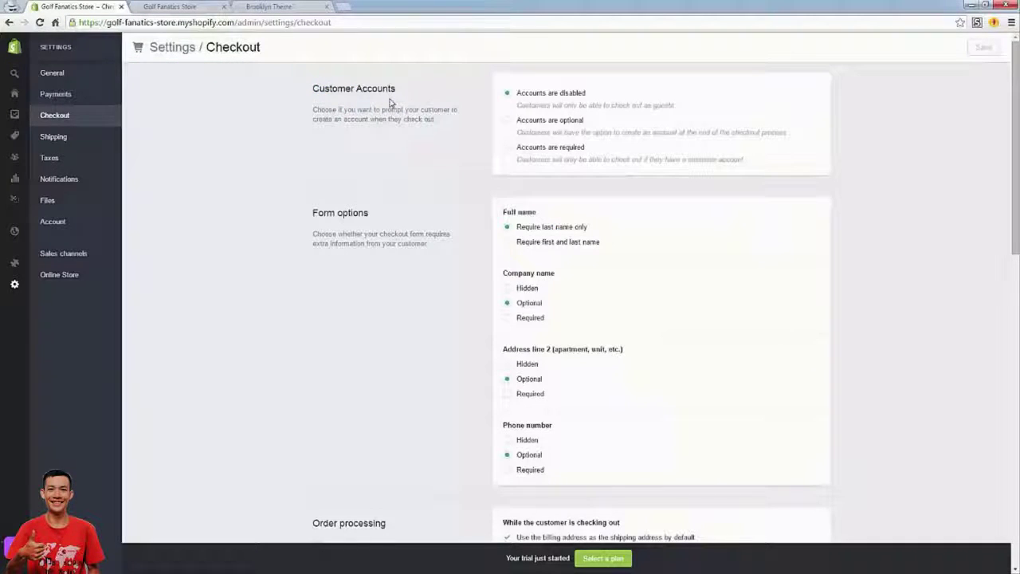
pyautogui.click(508, 121)
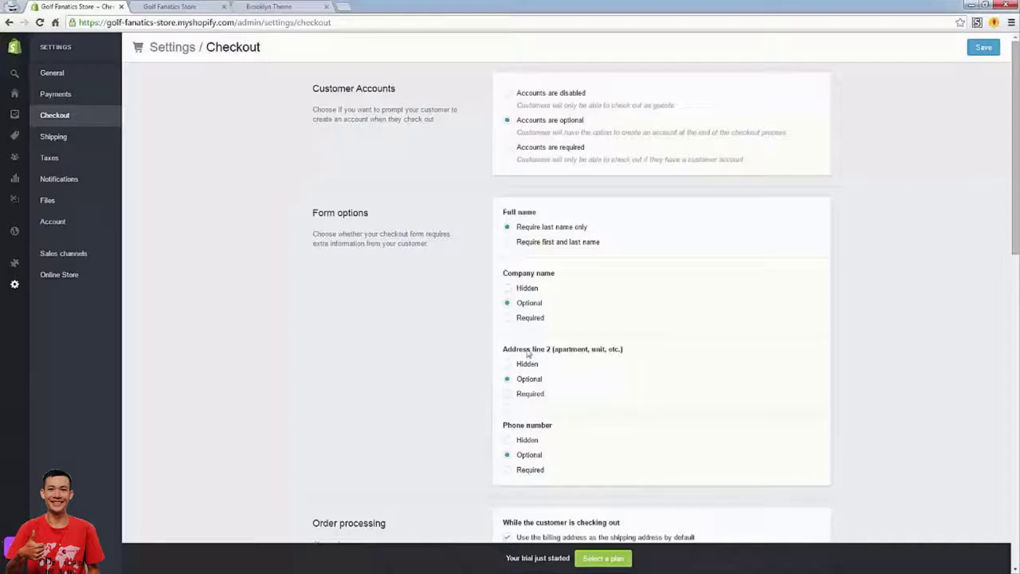
# In the order processing section, set promotional email consent to "Customer does not agree to receive promotional emails by default".
pyautogui.scroll(-3, 470, 303)
pyautogui.scroll(-1, 470, 305)
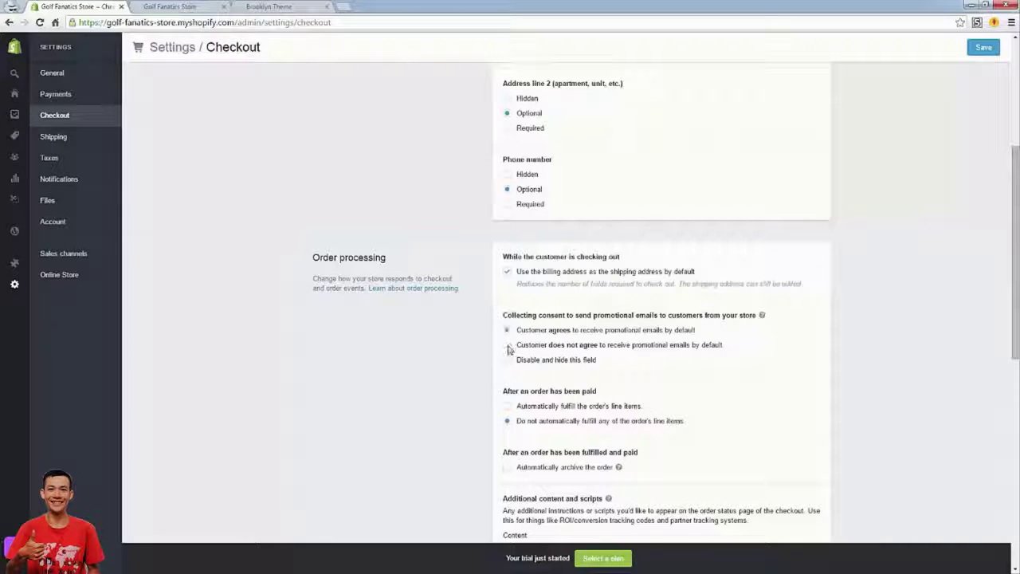
pyautogui.click(507, 344)
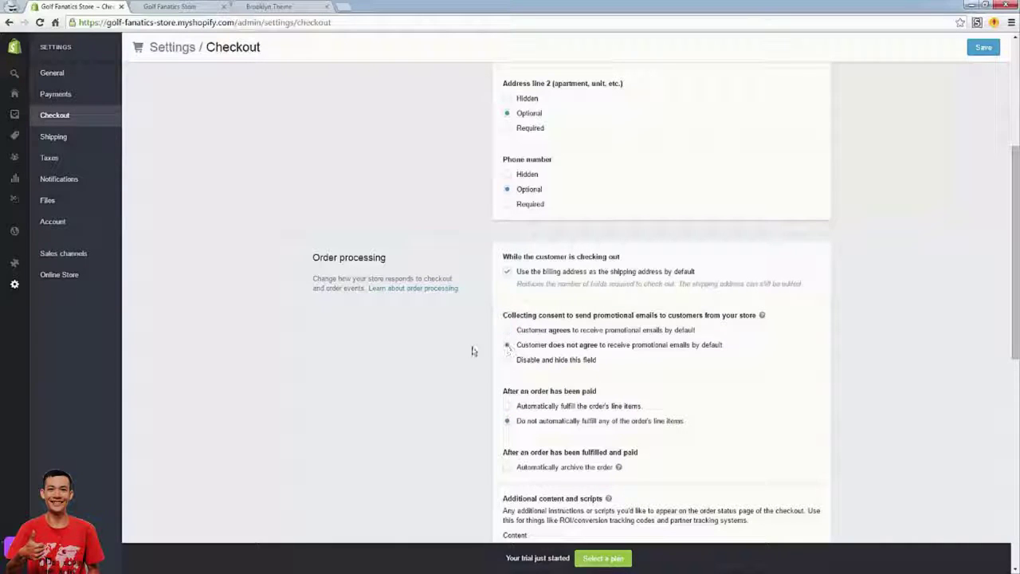
# Review the options for orders that have been paid and the additional content and scripts field under order processing.
pyautogui.scroll(-5, 465, 349)
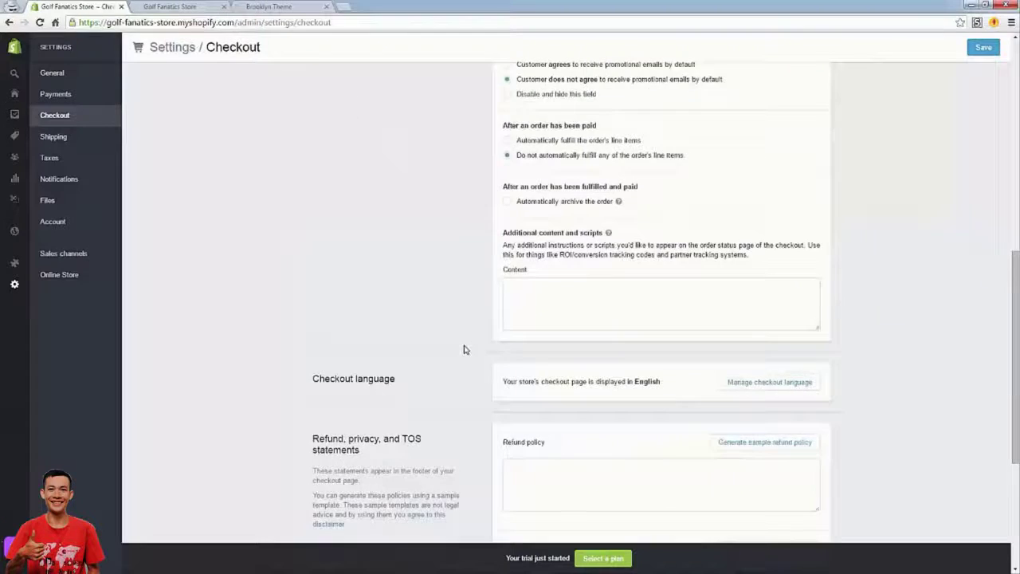
pyautogui.moveTo(503, 125); pyautogui.dragTo(614, 164)
pyautogui.click(615, 164)
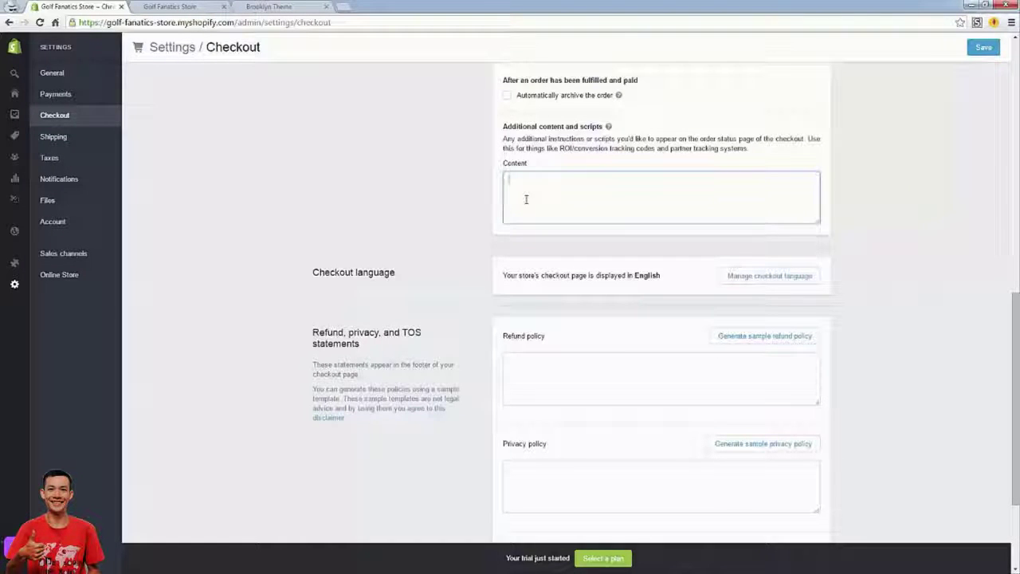
pyautogui.click(467, 206)
pyautogui.scroll(-2, 467, 206)
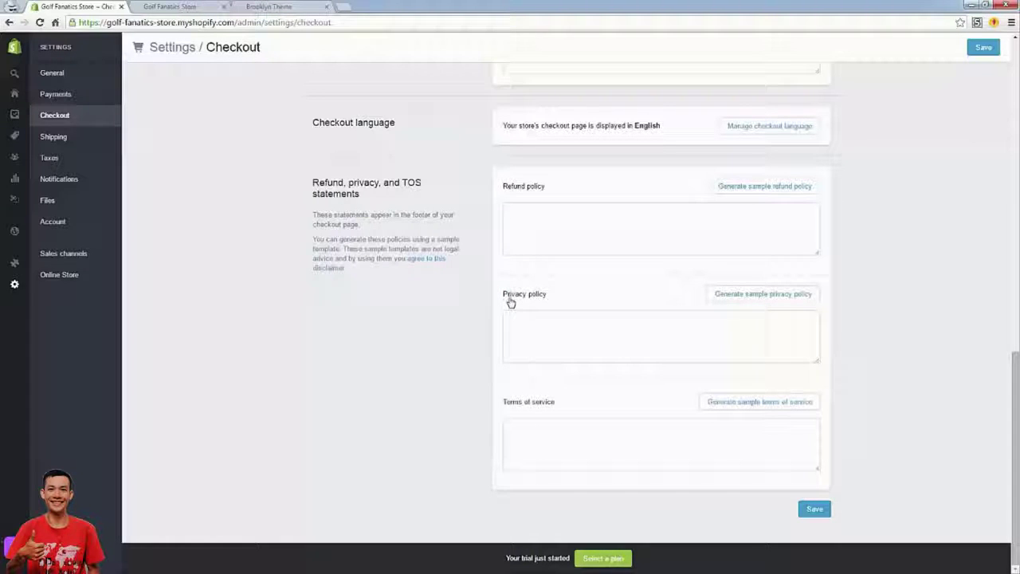
# Generate the sample refund policy, privacy policy and terms of service for the store.
pyautogui.click(716, 193)
pyautogui.click(741, 367)
pyautogui.scroll(-2, 815, 412)
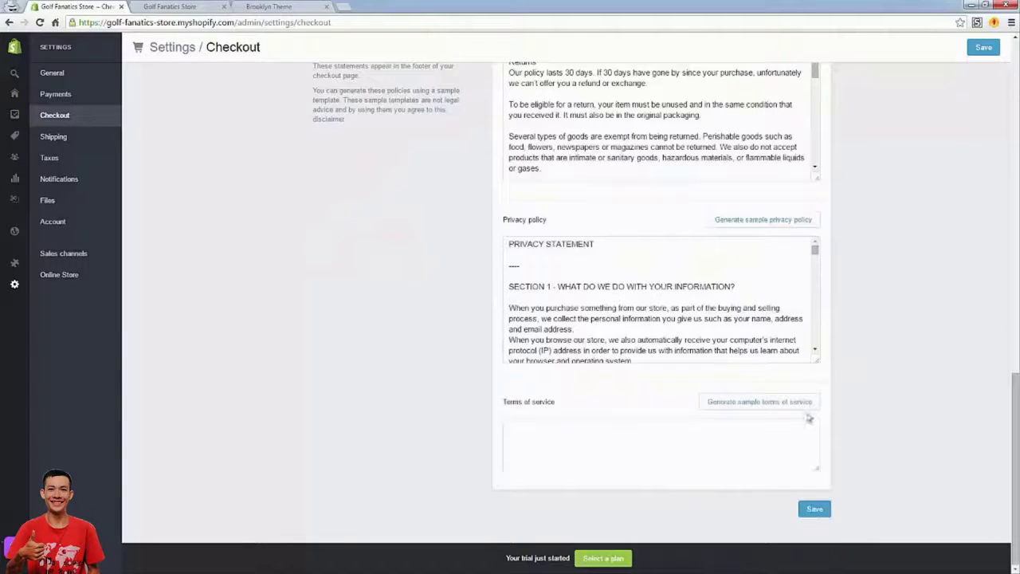
pyautogui.click(797, 408)
# Change both mentions of the return period in the refund policy to 60 days and save the checkout settings.
pyautogui.scroll(2, 784, 424)
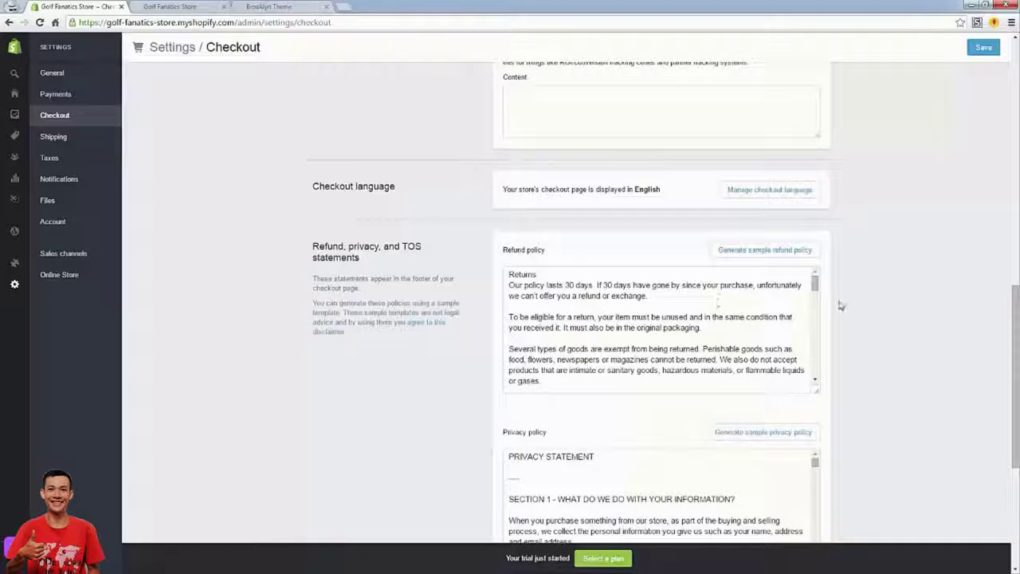
pyautogui.moveTo(648, 297); pyautogui.dragTo(491, 287)
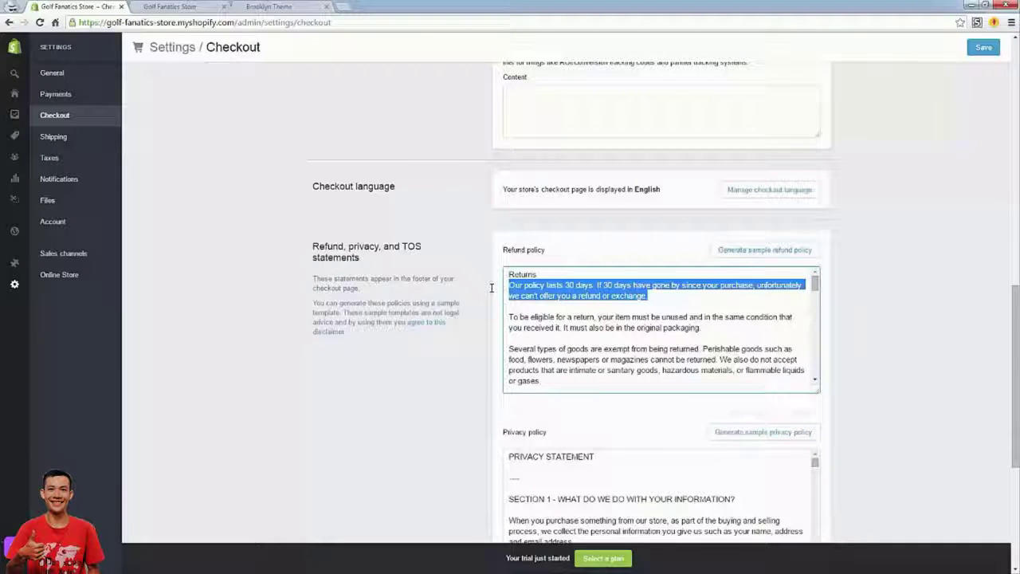
pyautogui.click(566, 286)
pyautogui.press('Delete')
pyautogui.write('6')
pyautogui.click(603, 284)
pyautogui.press('Delete')
pyautogui.write('6')
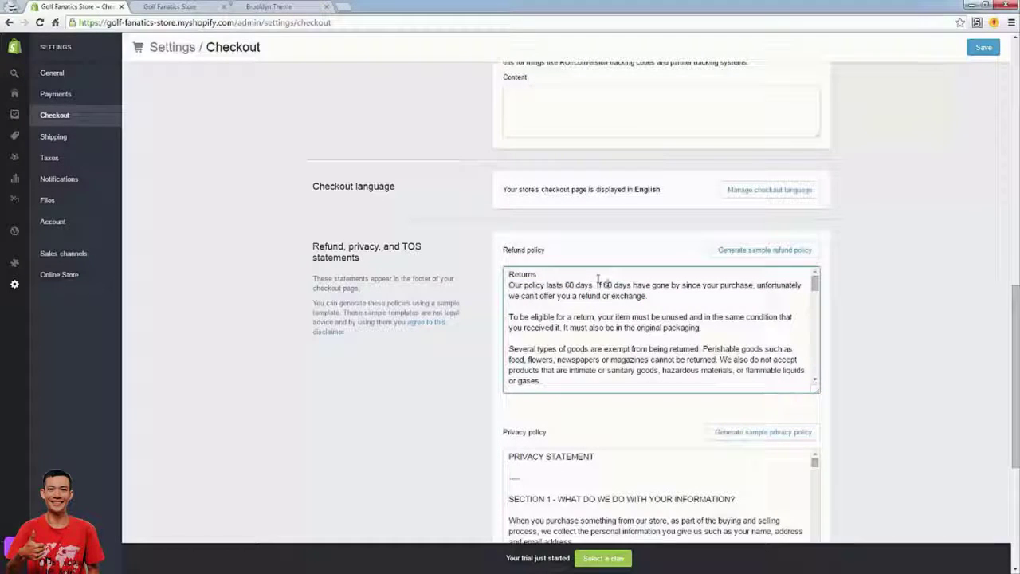
pyautogui.scroll(-3, 594, 318)
pyautogui.scroll(2, 594, 343)
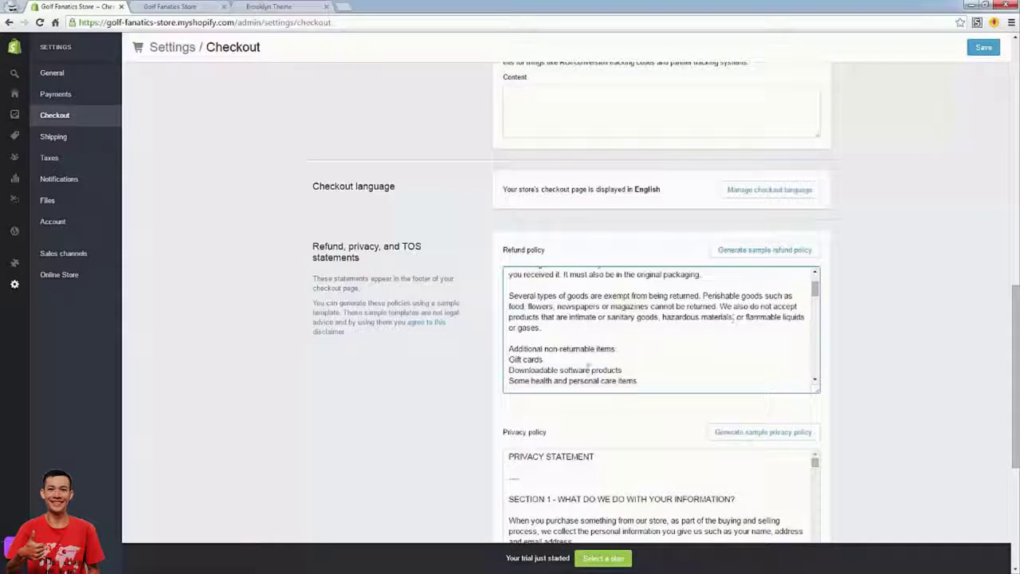
pyautogui.scroll(3, 589, 367)
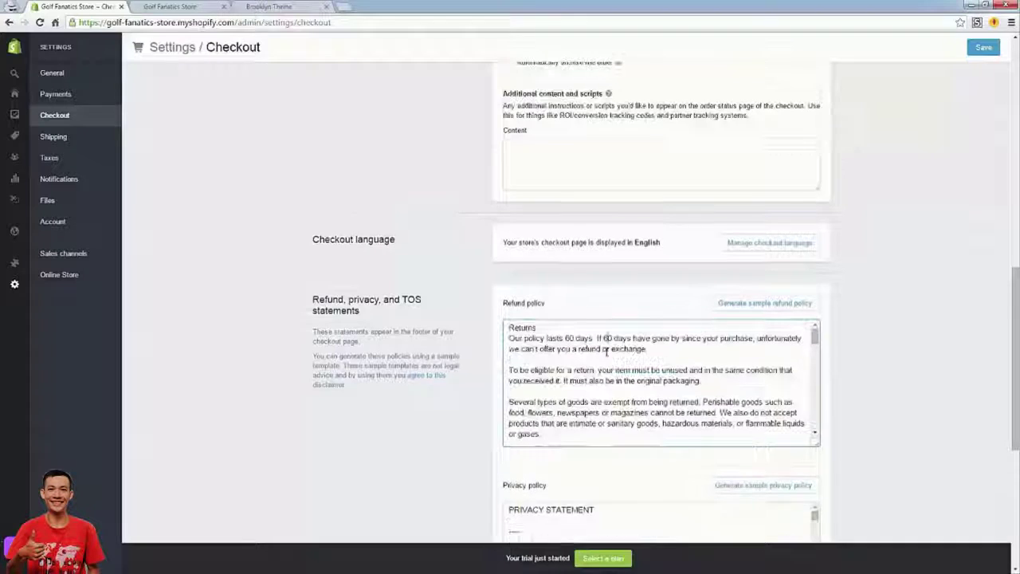
pyautogui.click(983, 48)
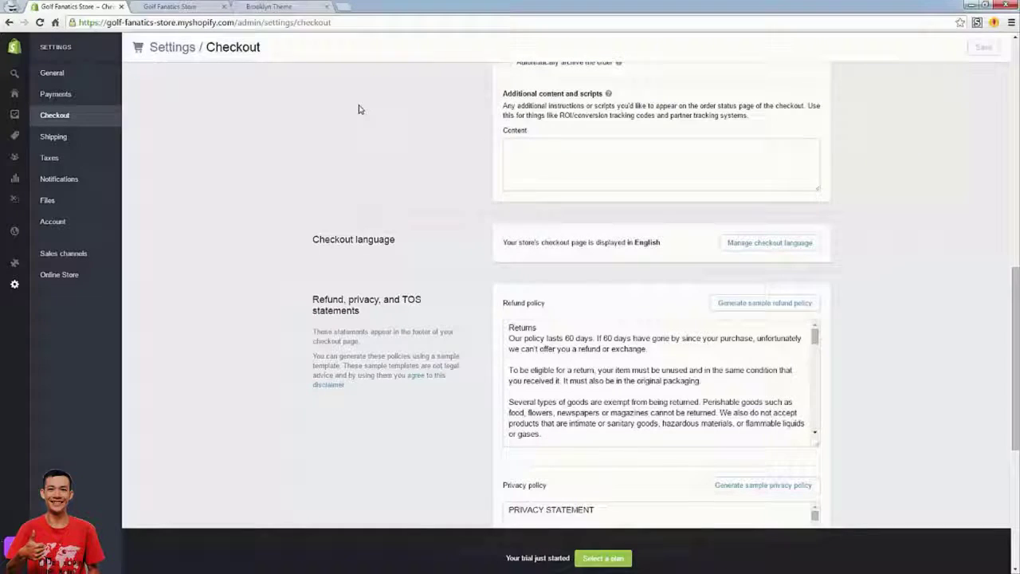
# Open the Shipping settings and examine the weight ranges of the domestic Standard Shipping and Heavy Goods Shipping rates.
pyautogui.click(51, 139)
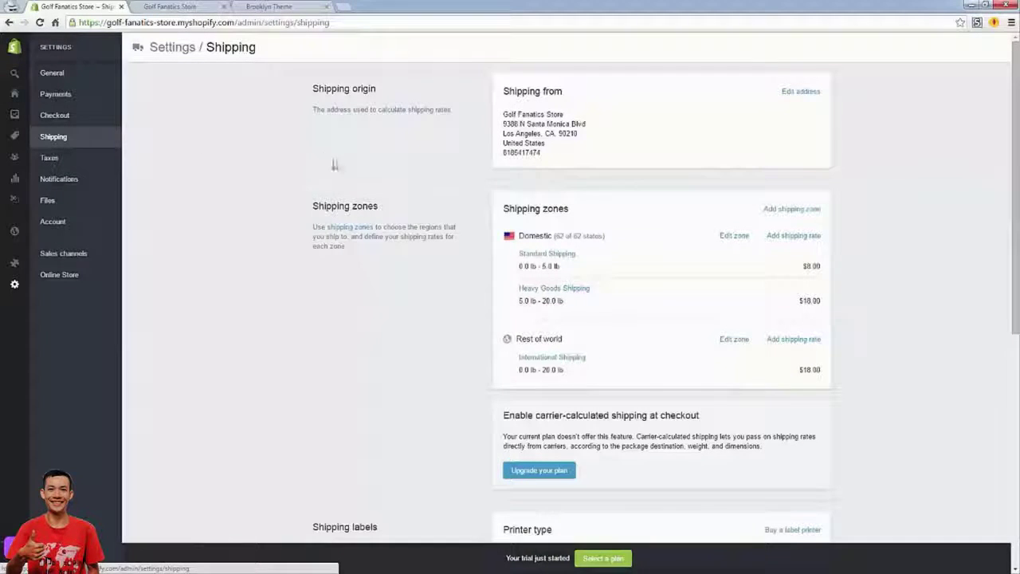
pyautogui.moveTo(519, 266); pyautogui.dragTo(576, 268)
pyautogui.click(525, 301)
pyautogui.moveTo(520, 300); pyautogui.dragTo(576, 299)
pyautogui.click(576, 300)
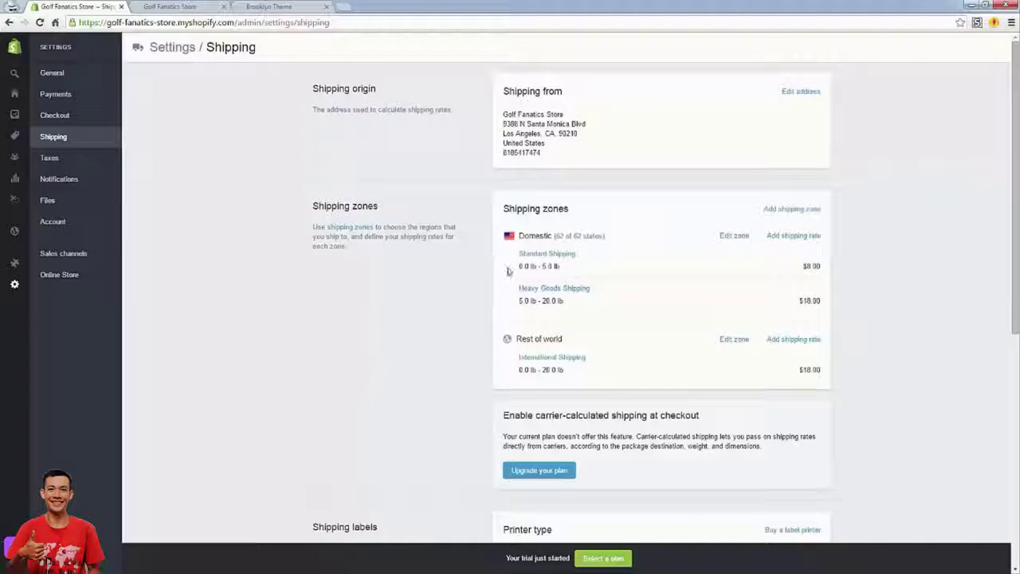
pyautogui.moveTo(518, 264); pyautogui.dragTo(569, 271)
pyautogui.click(569, 271)
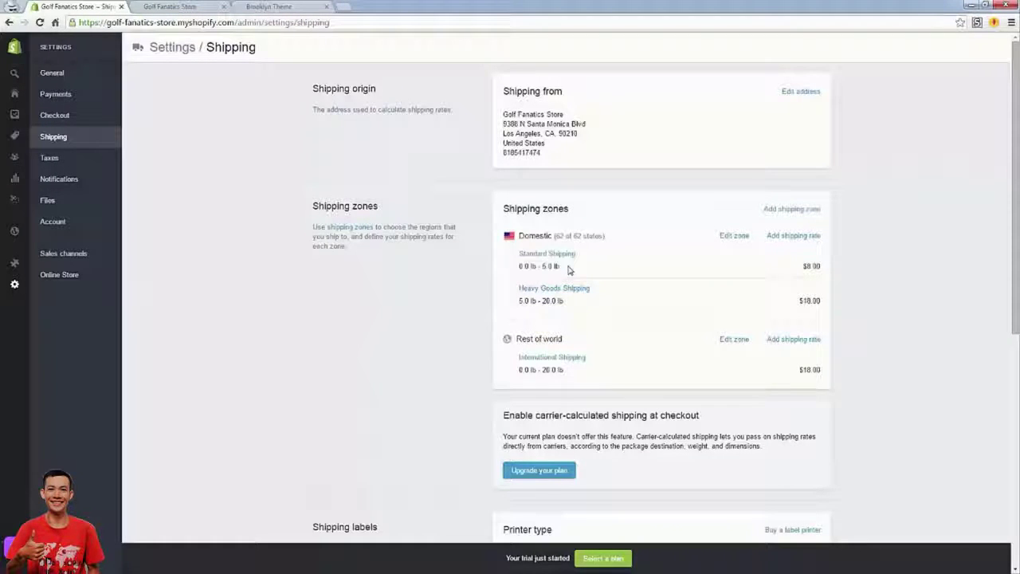
pyautogui.moveTo(569, 271); pyautogui.dragTo(518, 266)
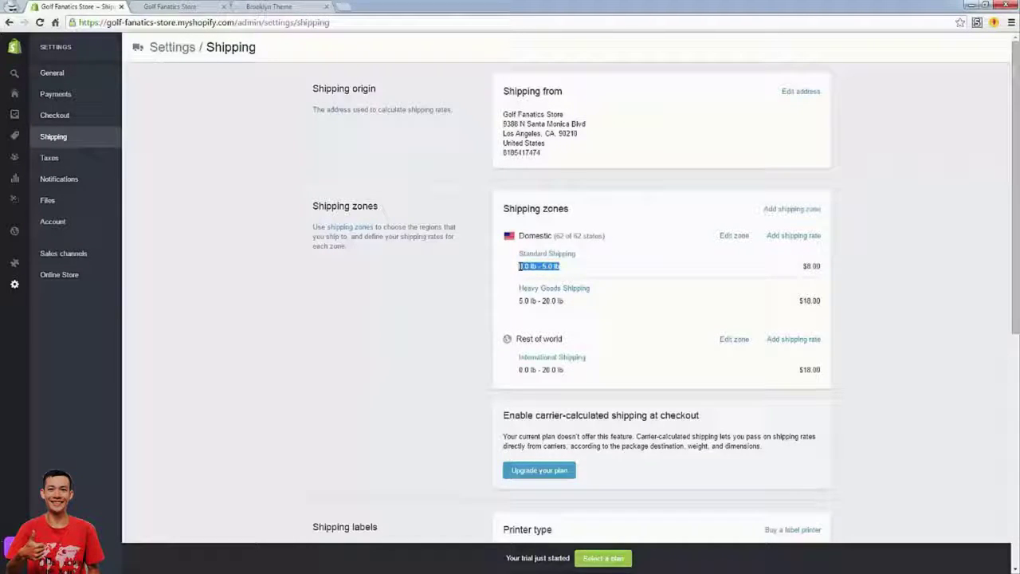
pyautogui.click(519, 266)
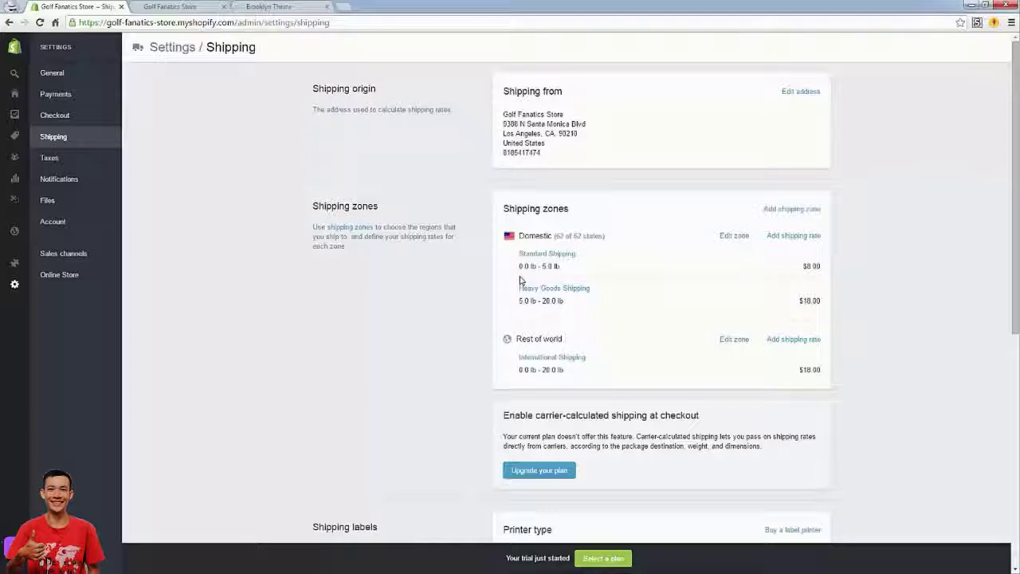
pyautogui.moveTo(518, 286); pyautogui.dragTo(553, 301)
pyautogui.click(553, 301)
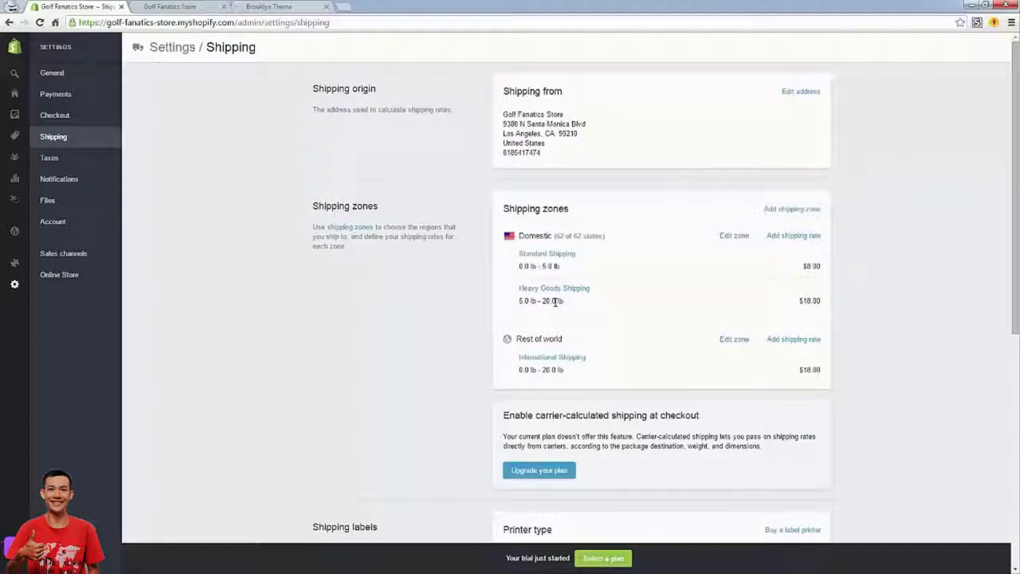
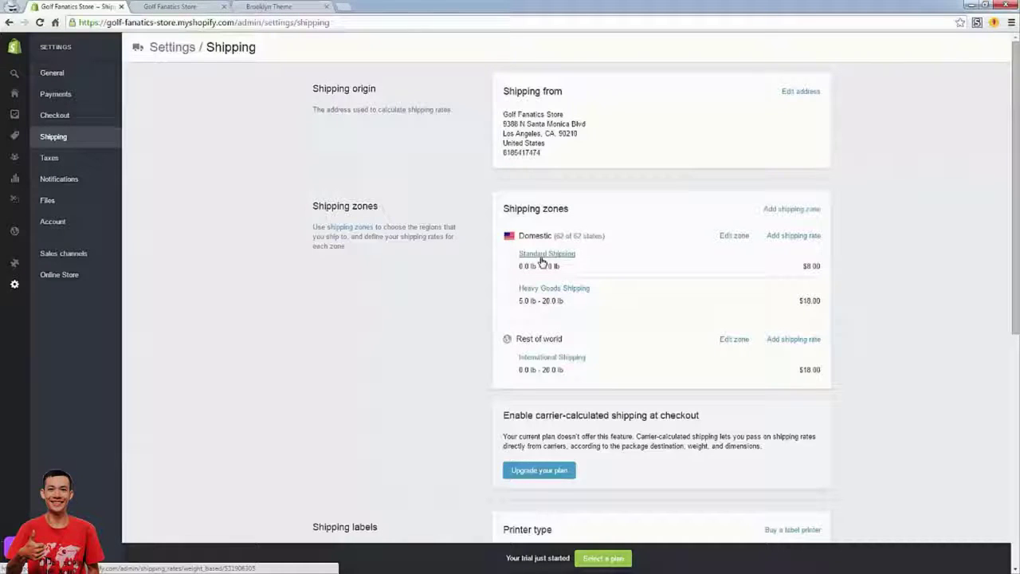
# Set the domestic Standard Shipping rate to a 1.0 to 1.0 lb weight range at $9.95, save it and check its range.
pyautogui.click(541, 258)
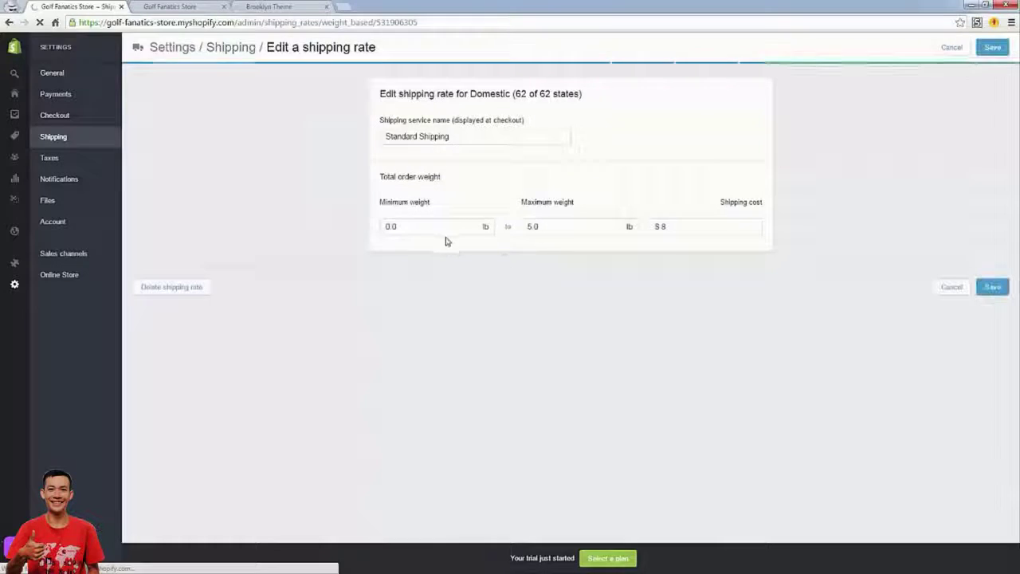
pyautogui.click(440, 229)
pyautogui.doubleClick(440, 229)
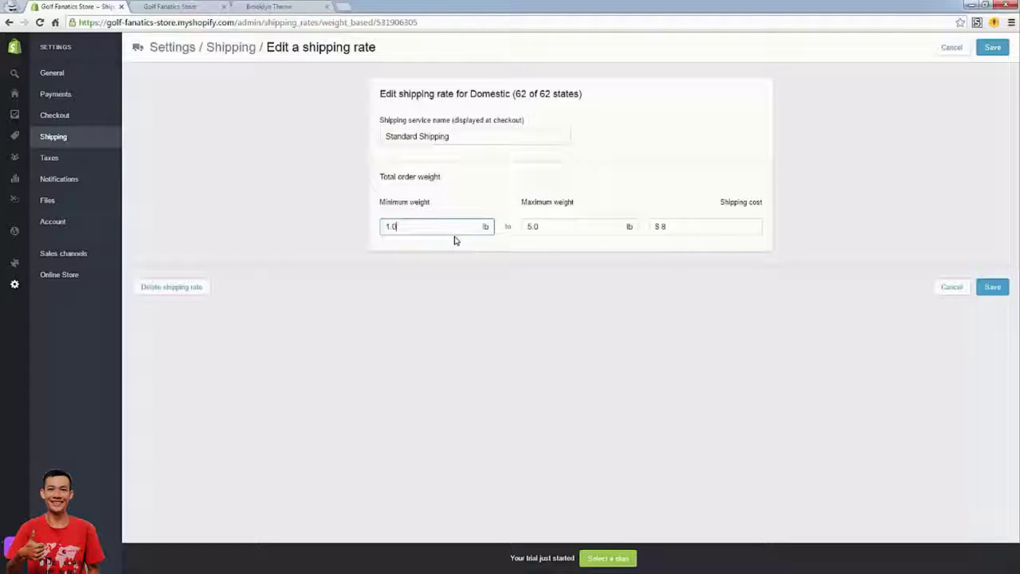
pyautogui.press('Tab')
pyautogui.write('1.0')
pyautogui.press('Tab')
pyautogui.write('9.99')
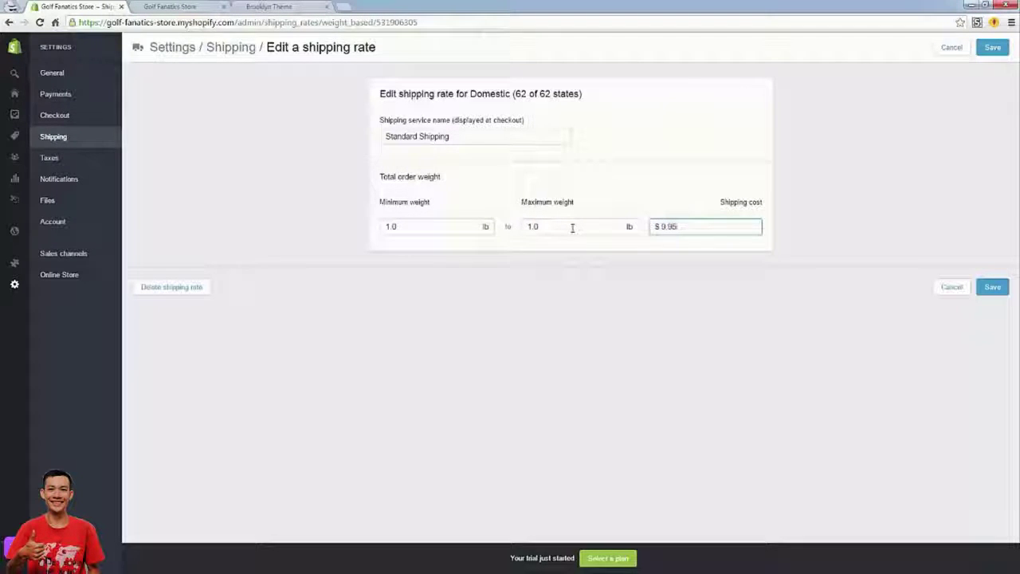
pyautogui.click(998, 294)
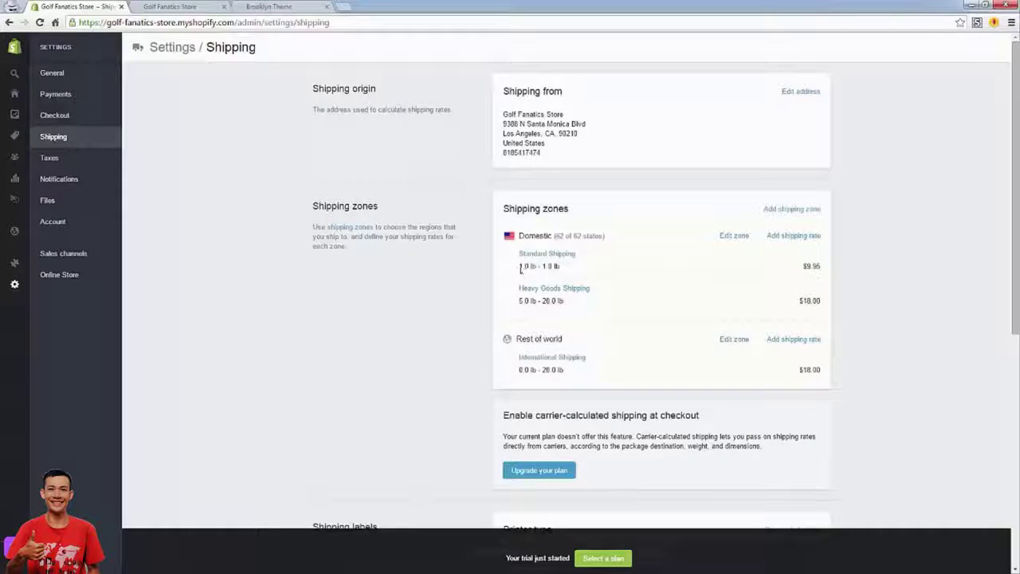
pyautogui.moveTo(520, 268); pyautogui.dragTo(587, 271)
pyautogui.click(587, 273)
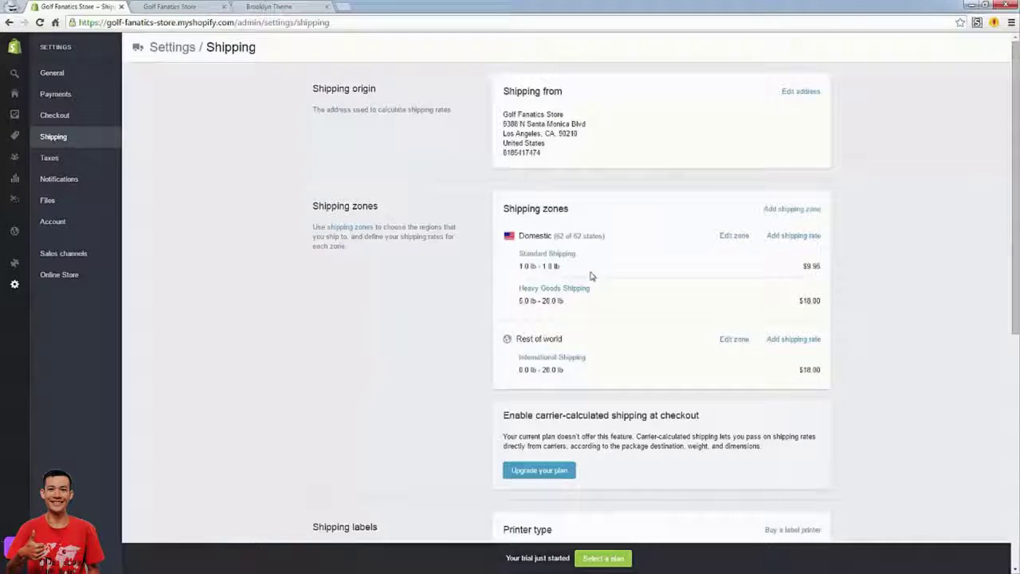
# Start a new domestic shipping rate based on order weight and name it "Standard Shipping".
pyautogui.click(797, 237)
pyautogui.click(471, 131)
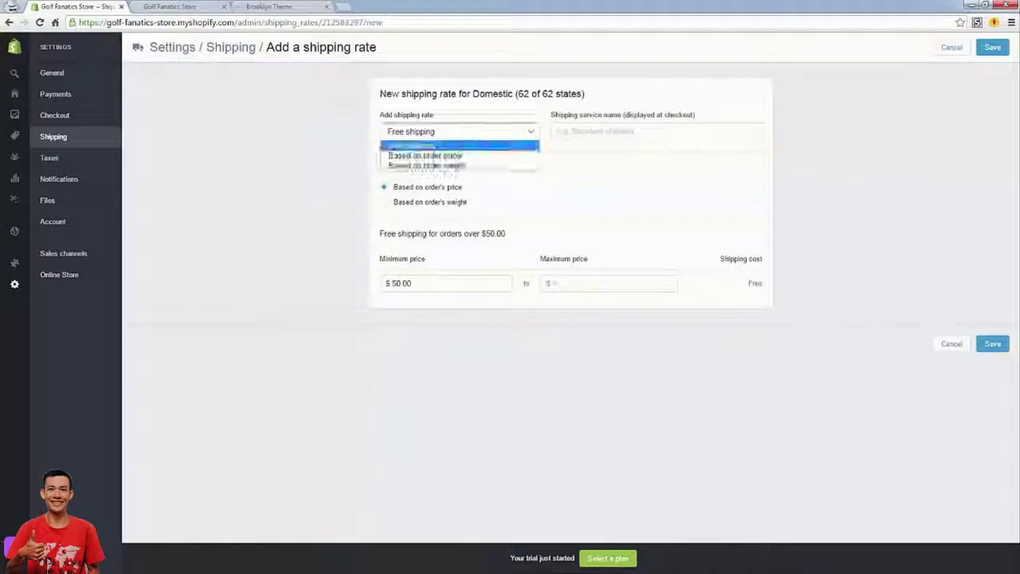
pyautogui.click(450, 165)
pyautogui.click(649, 132)
pyautogui.write('2dys')
pyautogui.press('BackSpace')
pyautogui.write('Tandard Shipping')
pyautogui.moveTo(648, 132); pyautogui.dragTo(561, 162)
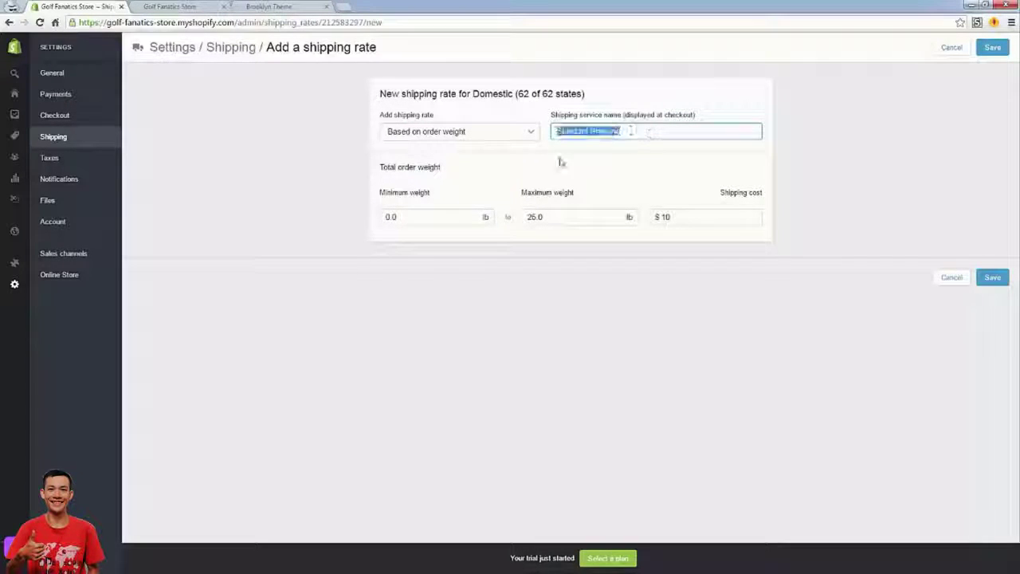
# Give the new rate a 2.0 to 2.0 lb weight range and a shipping cost of $18.95, and save it.
pyautogui.click(413, 217)
pyautogui.doubleClick(412, 216)
pyautogui.write('2.0')
pyautogui.press('Tab')
pyautogui.write('2.0')
pyautogui.press('Tab')
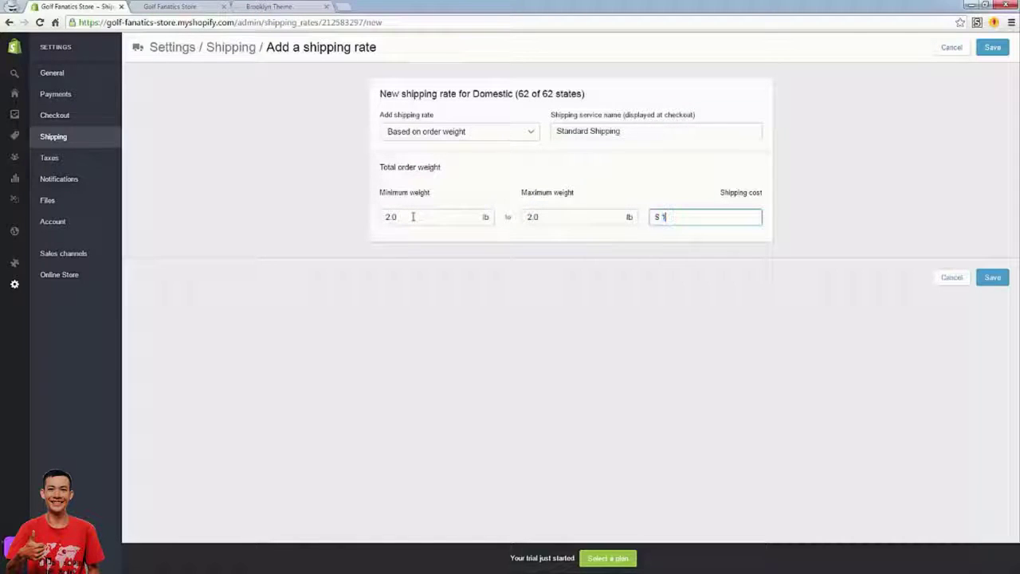
pyautogui.write('18.95')
pyautogui.click(989, 276)
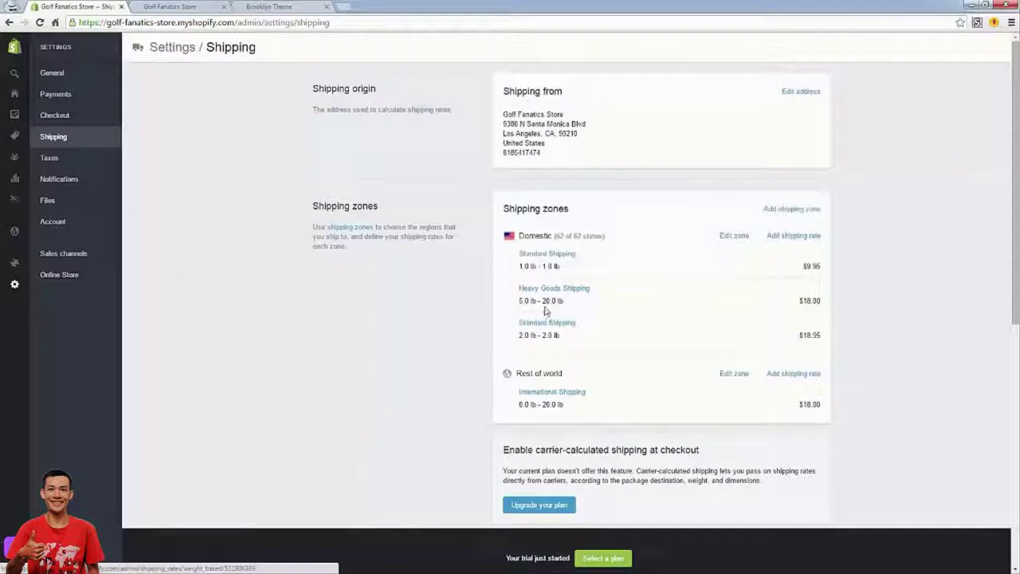
# Open the domestic Heavy Goods Shipping rate and rename it "Standard Shipping".
pyautogui.moveTo(520, 301); pyautogui.dragTo(555, 301)
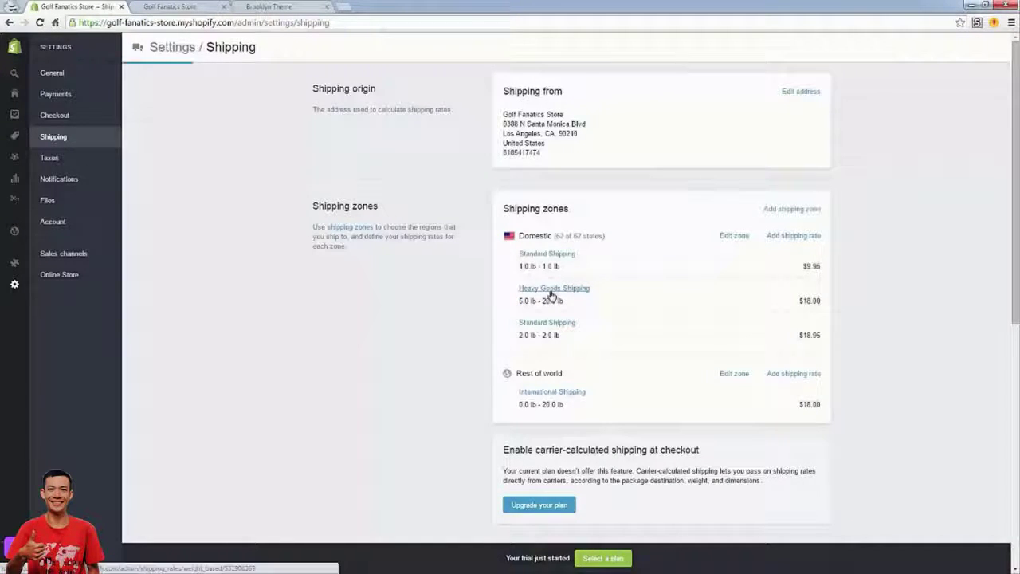
pyautogui.click(549, 290)
pyautogui.moveTo(468, 137); pyautogui.dragTo(359, 137)
pyautogui.write('zZ')
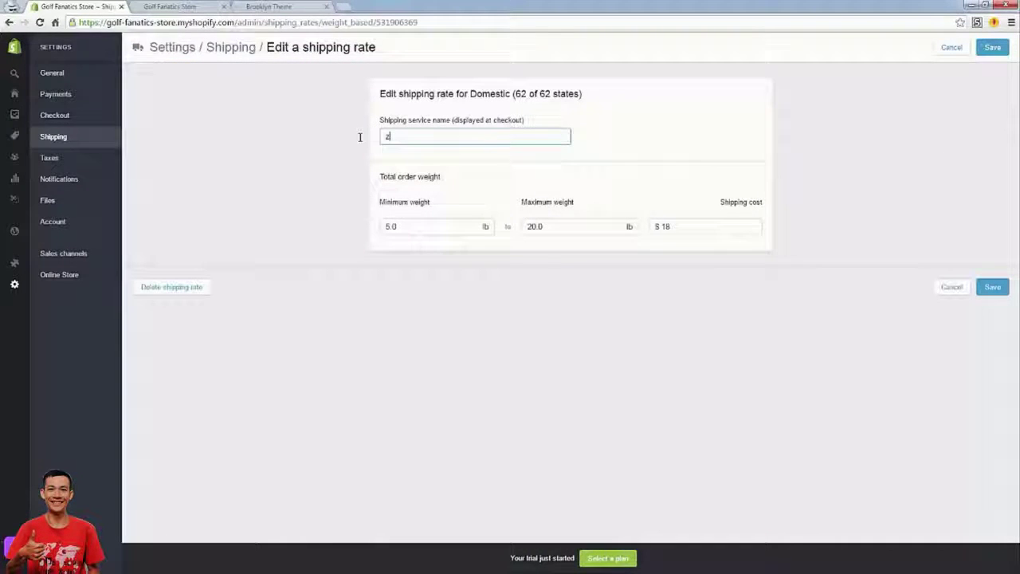
pyautogui.press('BackSpace')
pyautogui.press('BackSpace')
pyautogui.write('Standard Shipping')
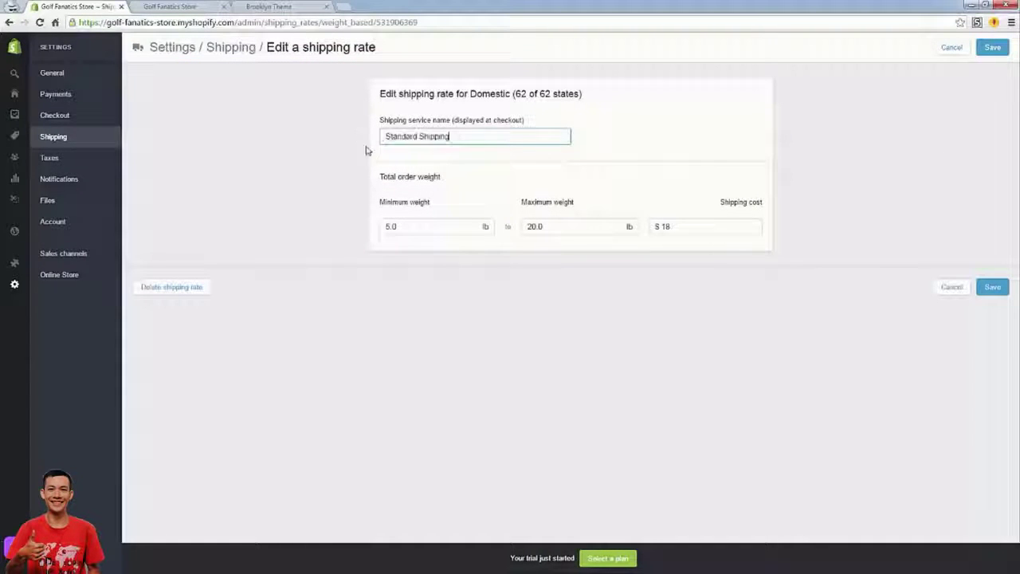
# Set the opened domestic Standard Shipping rate to a 3.0 to 3.0 lb weight range at $27.95, and save it.
pyautogui.click(440, 225)
pyautogui.doubleClick(440, 225)
pyautogui.press('Tab')
pyautogui.write('3.0')
pyautogui.press('Tab')
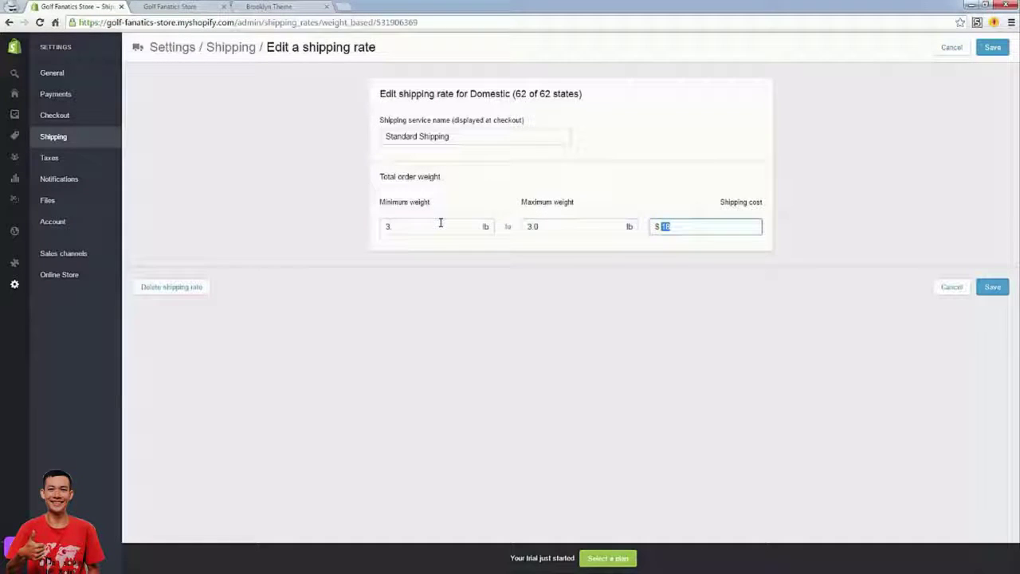
pyautogui.write('24')
pyautogui.press('BackSpace')
pyautogui.write('7.95')
pyautogui.click(987, 288)
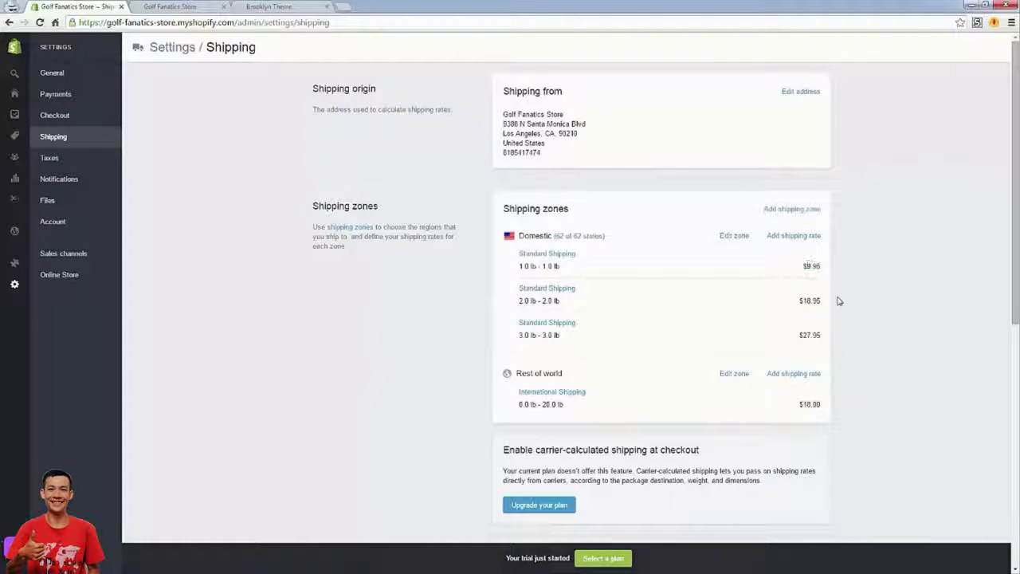
pyautogui.scroll(-2, 837, 299)
pyautogui.moveTo(514, 235); pyautogui.dragTo(585, 239)
pyautogui.click(585, 240)
pyautogui.scroll(1, 583, 238)
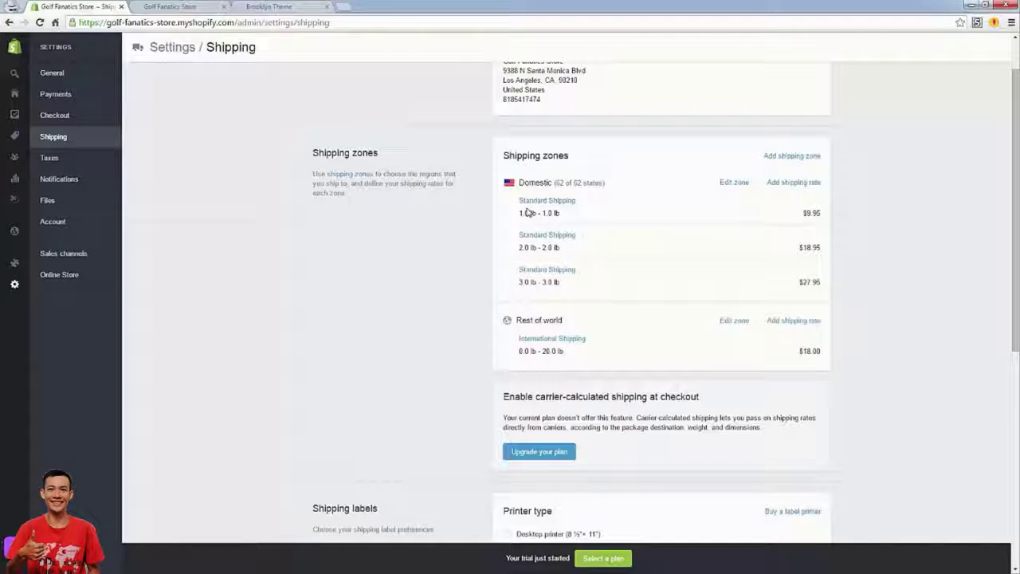
# Add another domestic shipping rate based on order weight and name it "Standard Shipping".
pyautogui.click(775, 187)
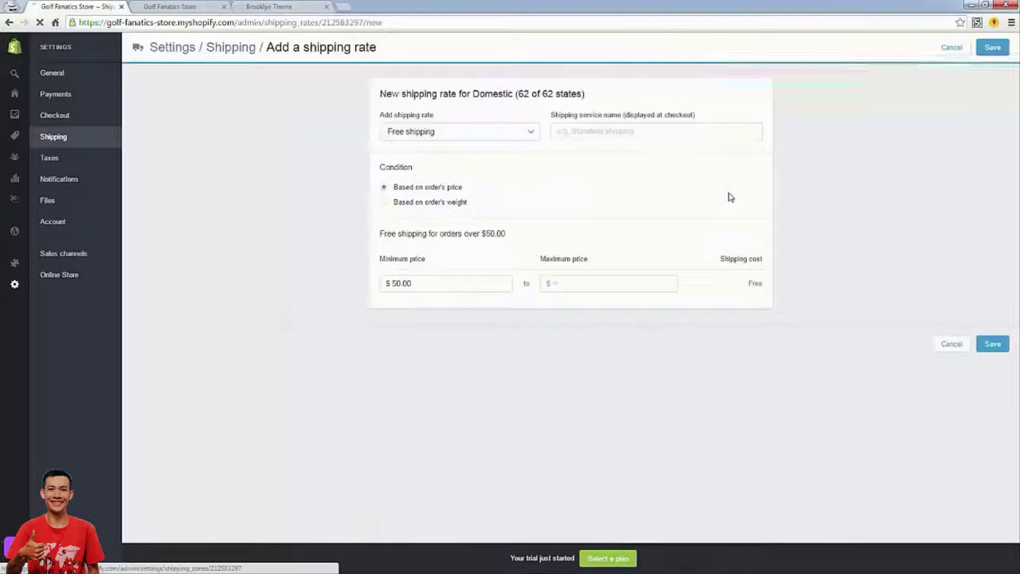
pyautogui.click(450, 132)
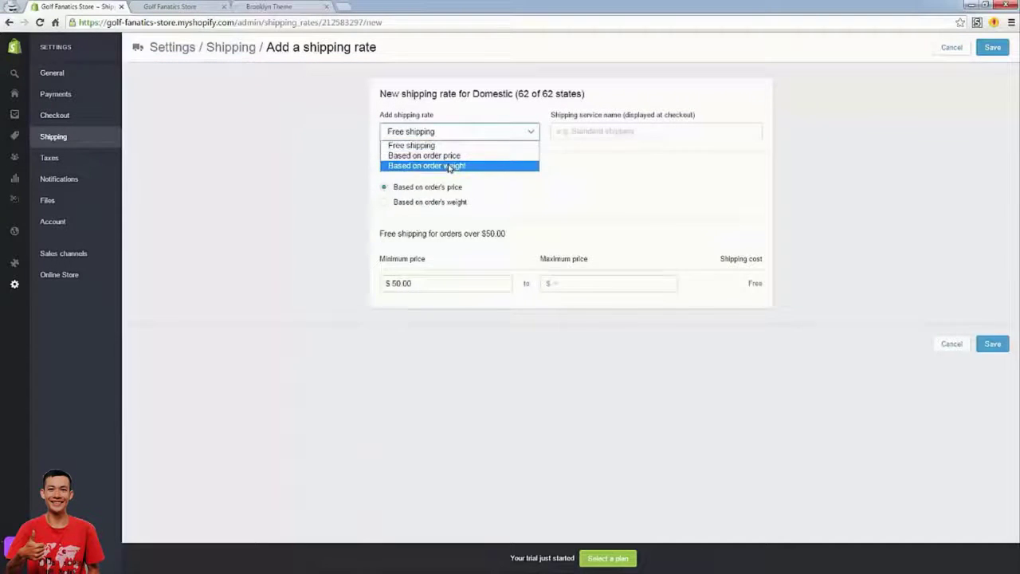
pyautogui.click(454, 166)
pyautogui.click(559, 132)
pyautogui.write('Standard Shipping')
# Give the new rate a 3.01 to 9999 lb weight range and a shipping cost of $50, and save it.
pyautogui.click(456, 216)
pyautogui.write('3.01')
pyautogui.press('Tab')
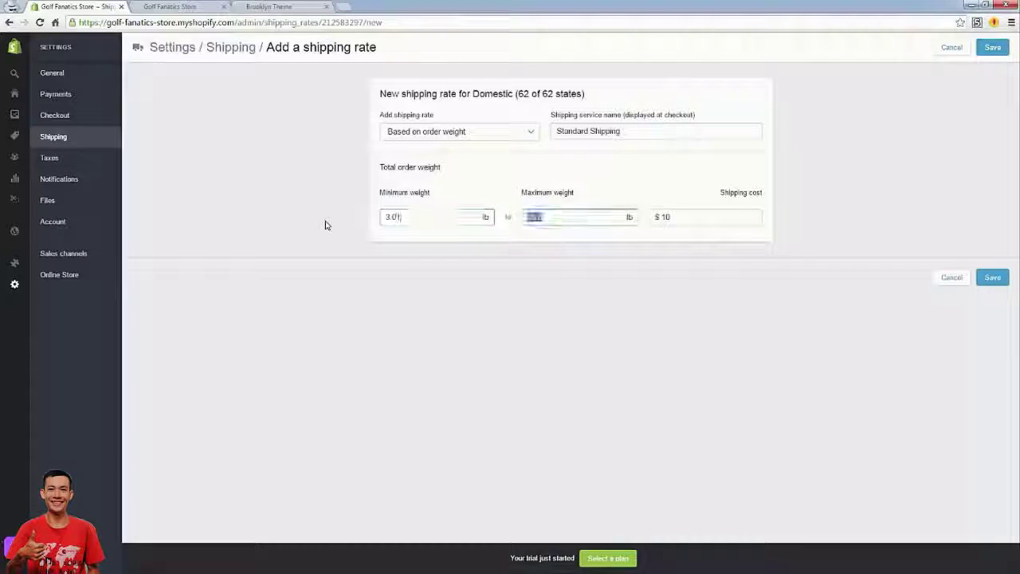
pyautogui.write('999')
pyautogui.click(405, 342)
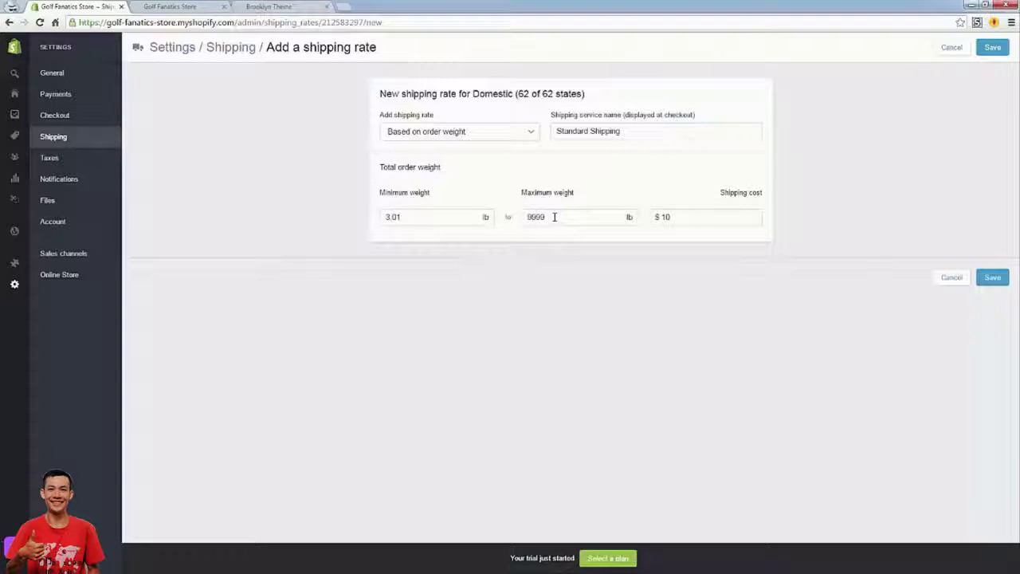
pyautogui.doubleClick(661, 218)
pyautogui.write('25')
pyautogui.press('BackSpace')
pyautogui.press('BackSpace')
pyautogui.write('50')
pyautogui.click(993, 277)
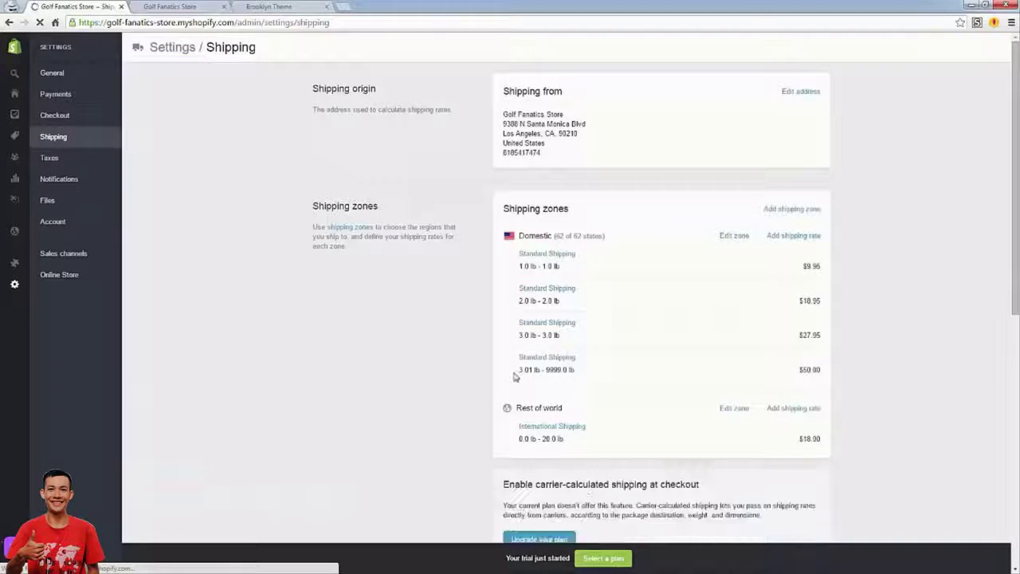
# Review the domestic and international shipping rates along with the label and package settings, and view the tax settings.
pyautogui.doubleClick(523, 266)
pyautogui.click(537, 369)
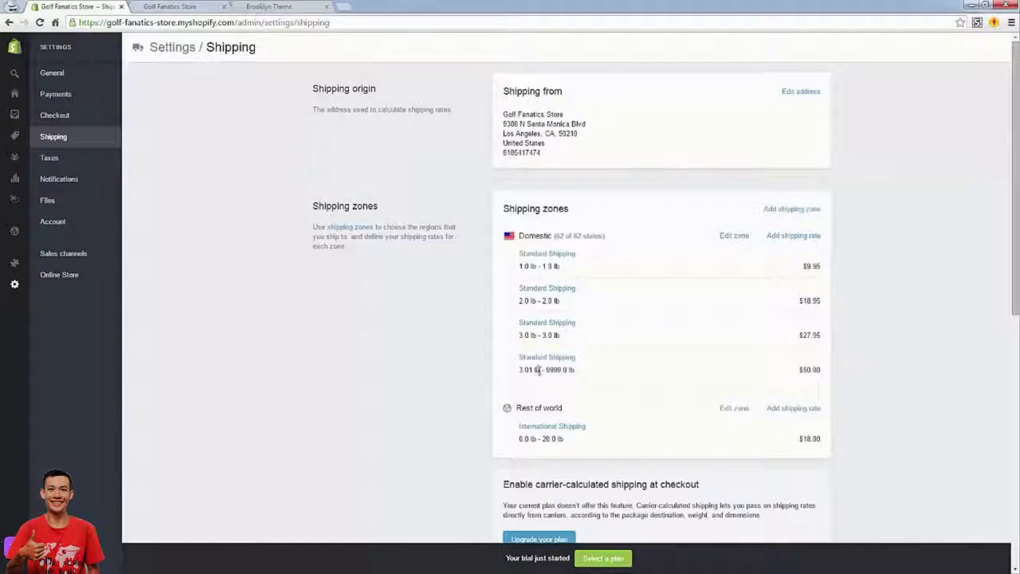
pyautogui.click(585, 375)
pyautogui.moveTo(585, 375); pyautogui.dragTo(537, 369)
pyautogui.click(536, 371)
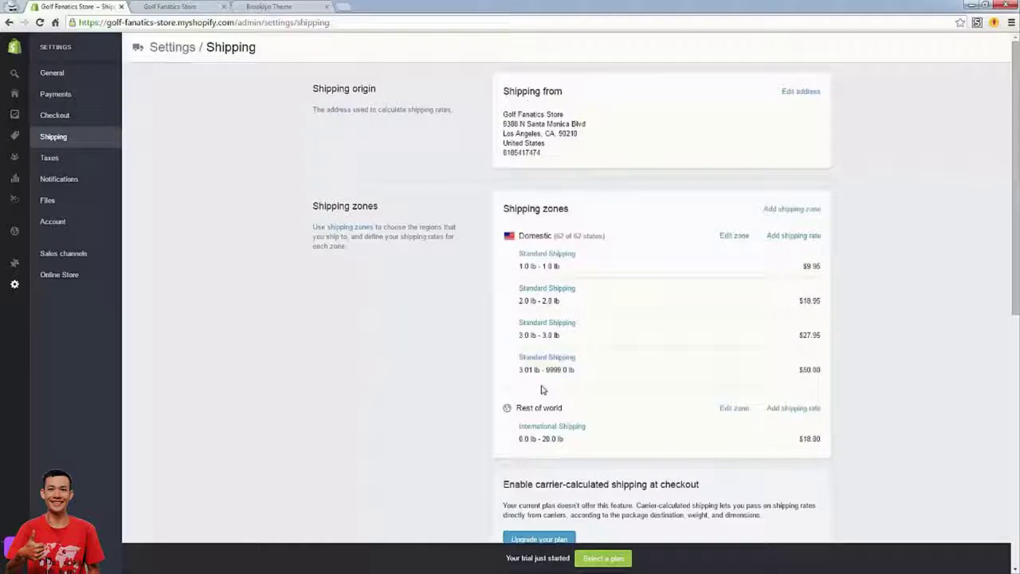
pyautogui.scroll(-1, 507, 405)
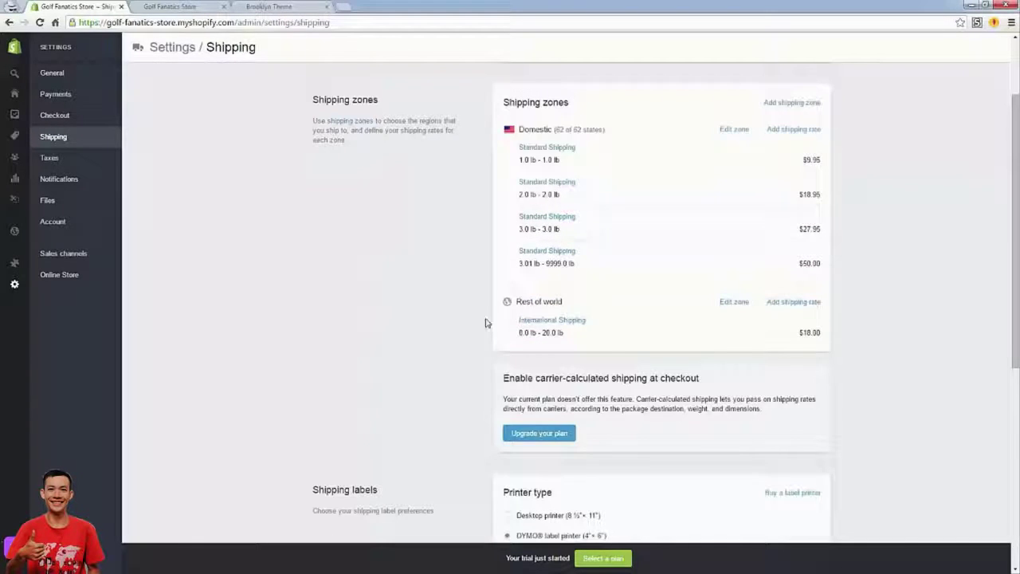
pyautogui.moveTo(518, 341); pyautogui.dragTo(518, 317)
pyautogui.click(560, 332)
pyautogui.scroll(-2, 560, 334)
pyautogui.scroll(-1, 560, 336)
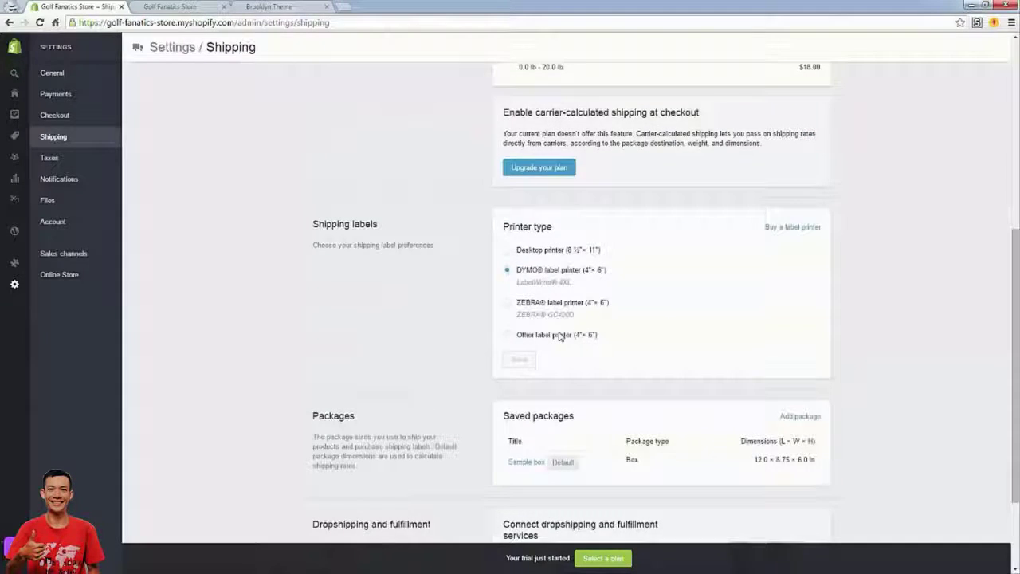
pyautogui.scroll(4, 560, 336)
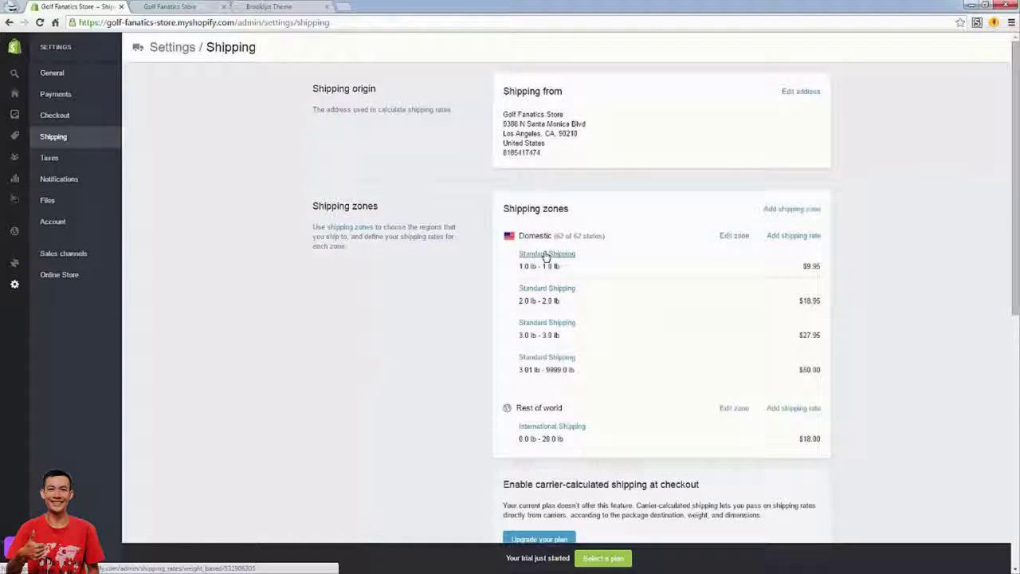
pyautogui.click(68, 164)
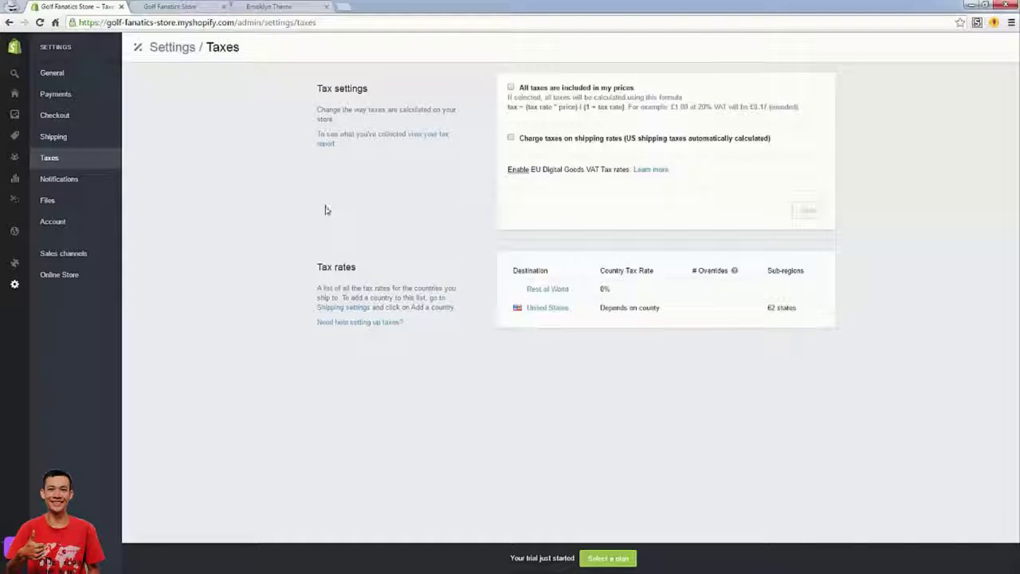
# Open the order confirmation email template in the notification settings and view its HTML and plain text versions.
pyautogui.click(71, 183)
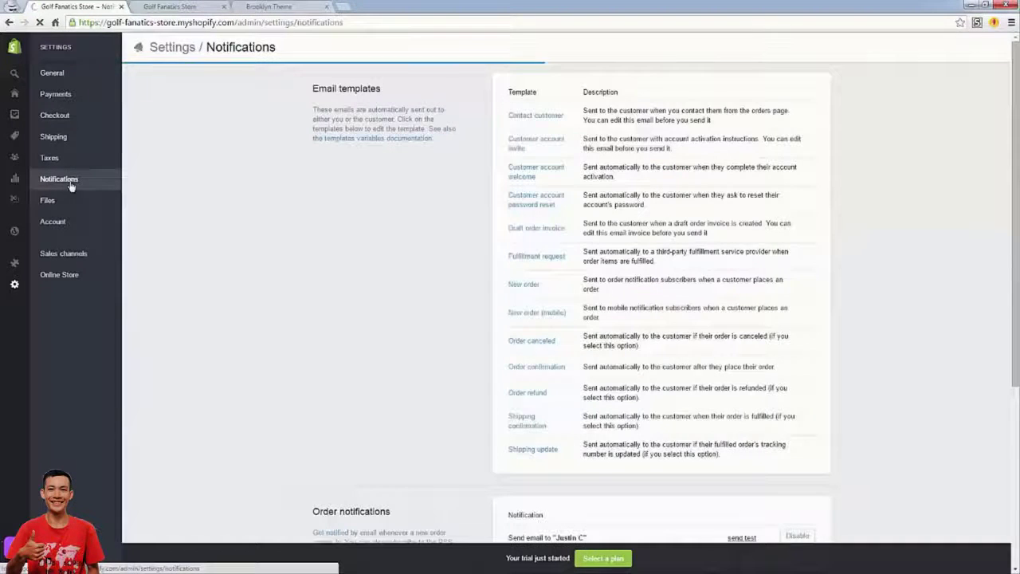
pyautogui.click(538, 368)
pyautogui.moveTo(655, 239); pyautogui.dragTo(655, 217)
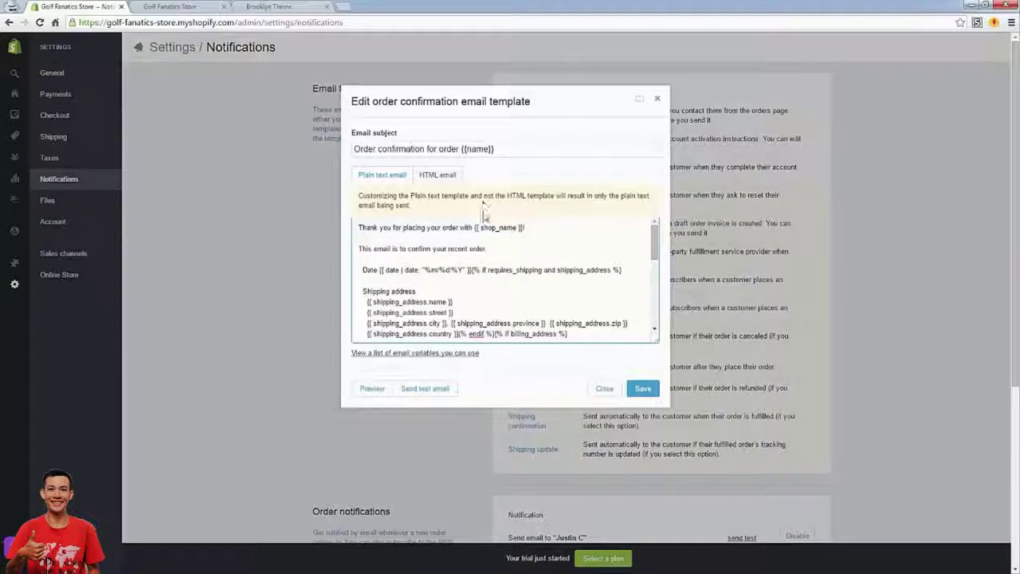
pyautogui.click(434, 174)
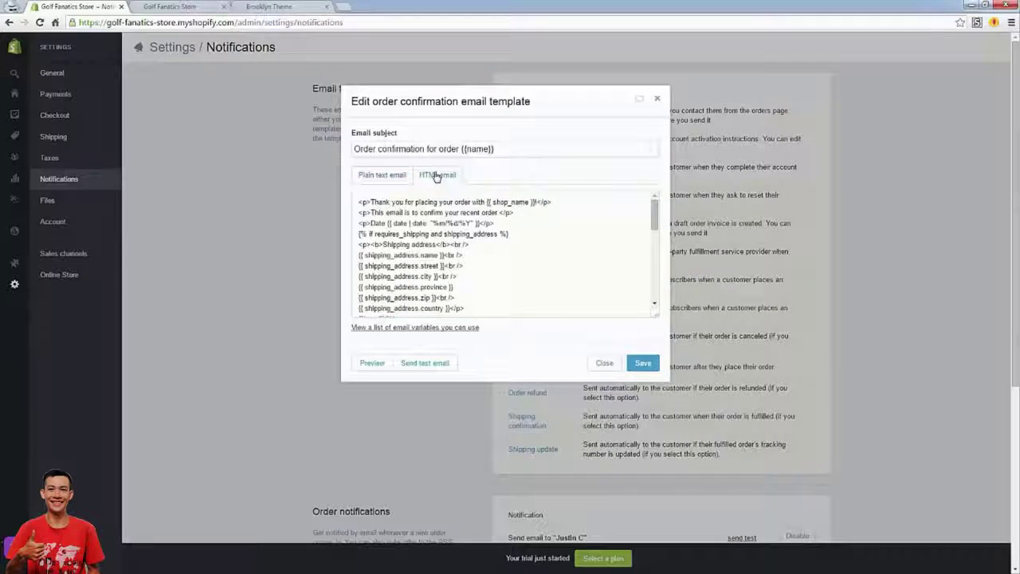
pyautogui.click(386, 177)
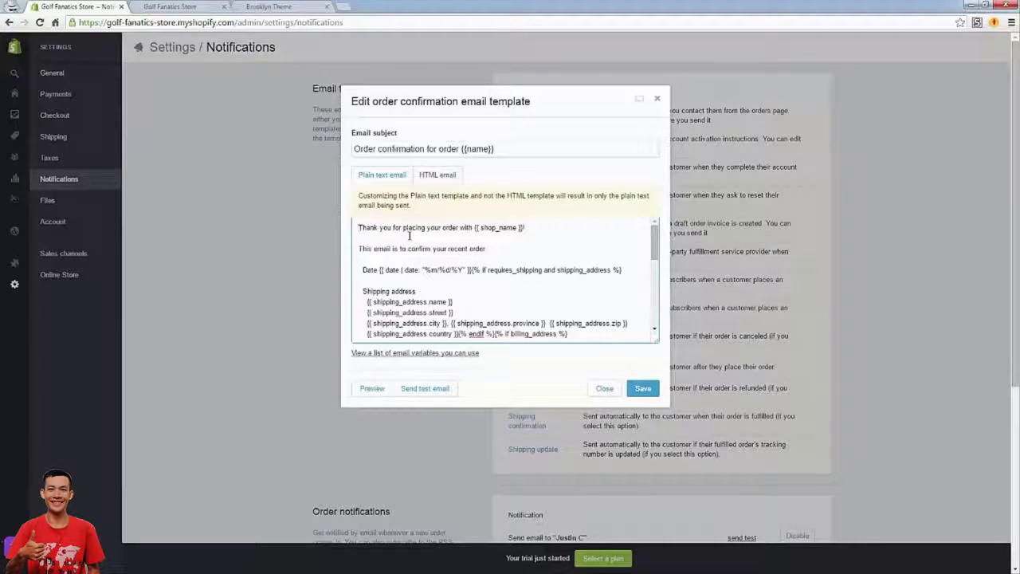
# Try adding the opening line "Thank you so much!" to the plain text order confirmation email, and close the template without saving.
pyautogui.write('{{ name }}')
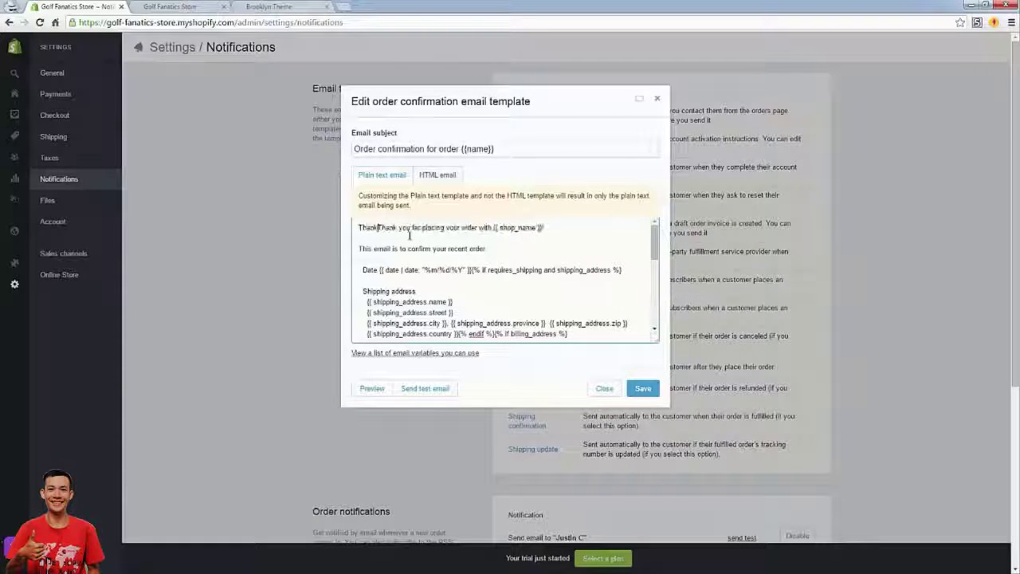
pyautogui.write('u so much!')
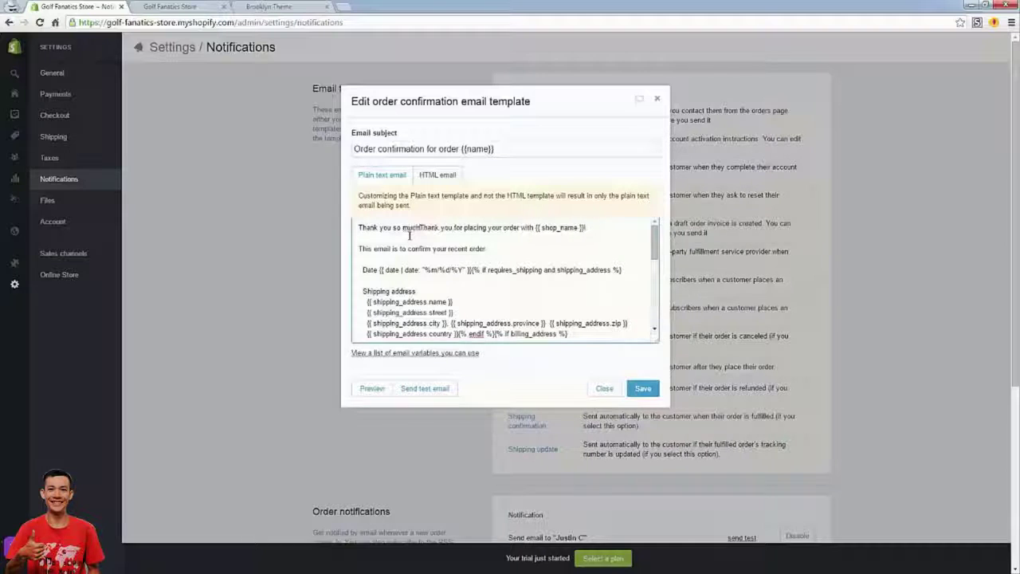
pyautogui.press('Return')
pyautogui.press('Return')
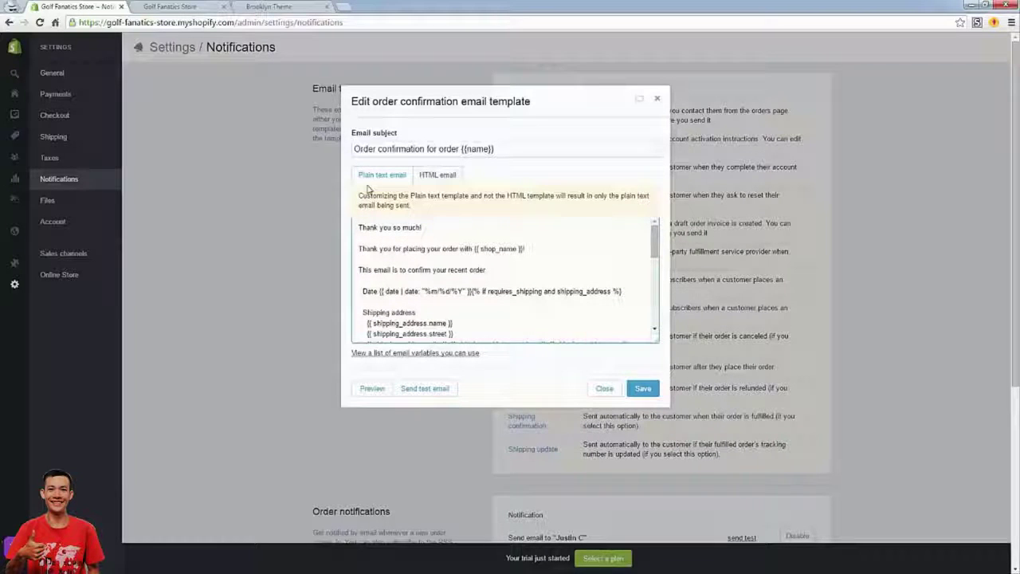
pyautogui.moveTo(396, 150); pyautogui.dragTo(462, 149)
pyautogui.click(460, 149)
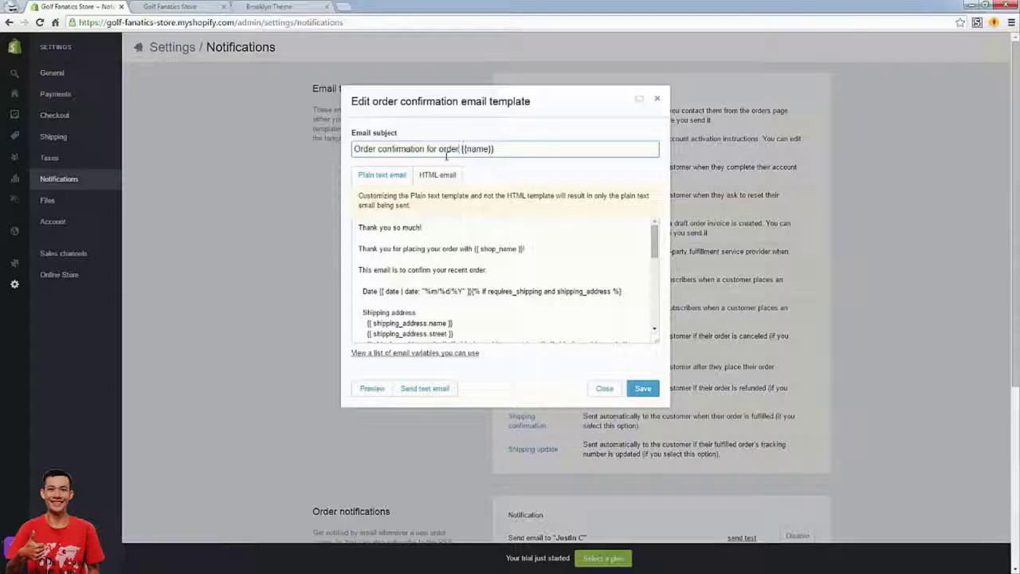
pyautogui.click(605, 389)
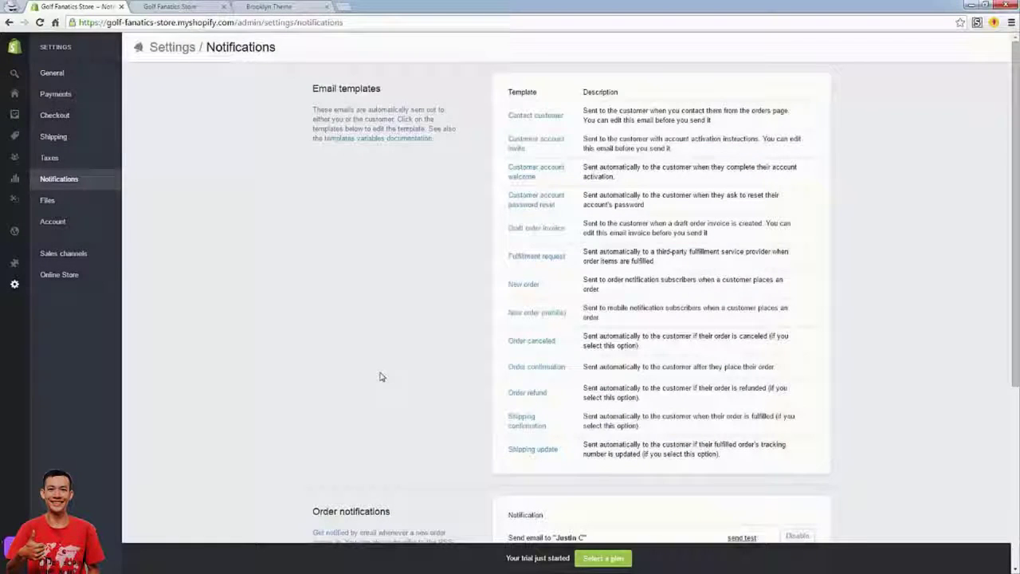
# Look over the notification settings, and open the account settings to view the plan, billing and staff sections.
pyautogui.scroll(-1, 471, 316)
pyautogui.scroll(1, 471, 317)
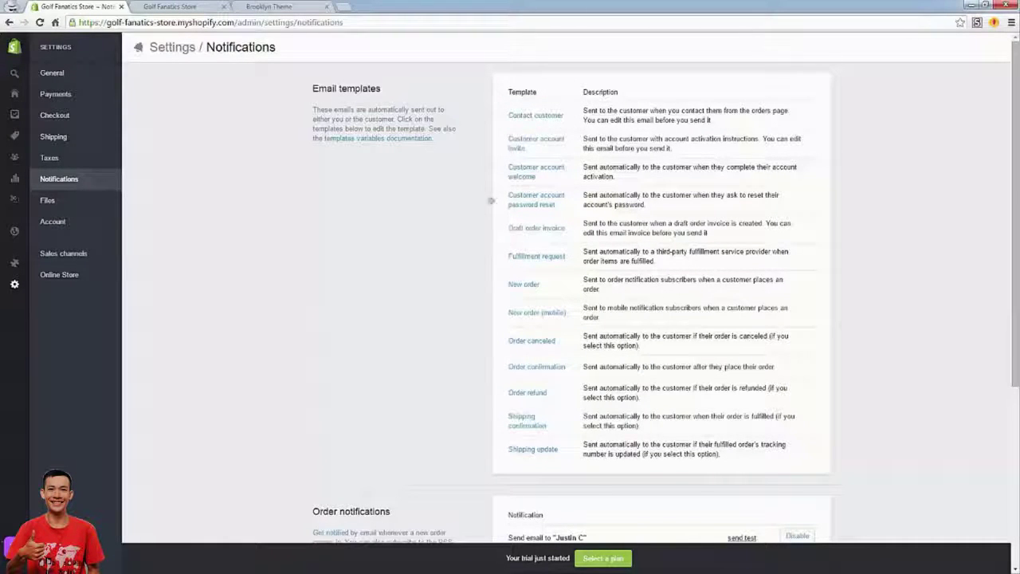
pyautogui.click(64, 204)
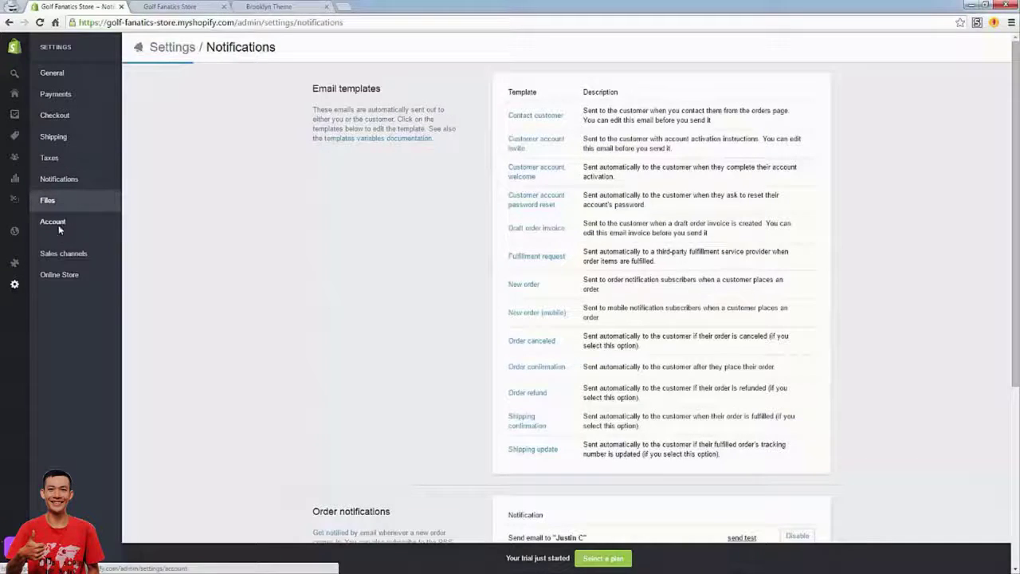
pyautogui.click(56, 225)
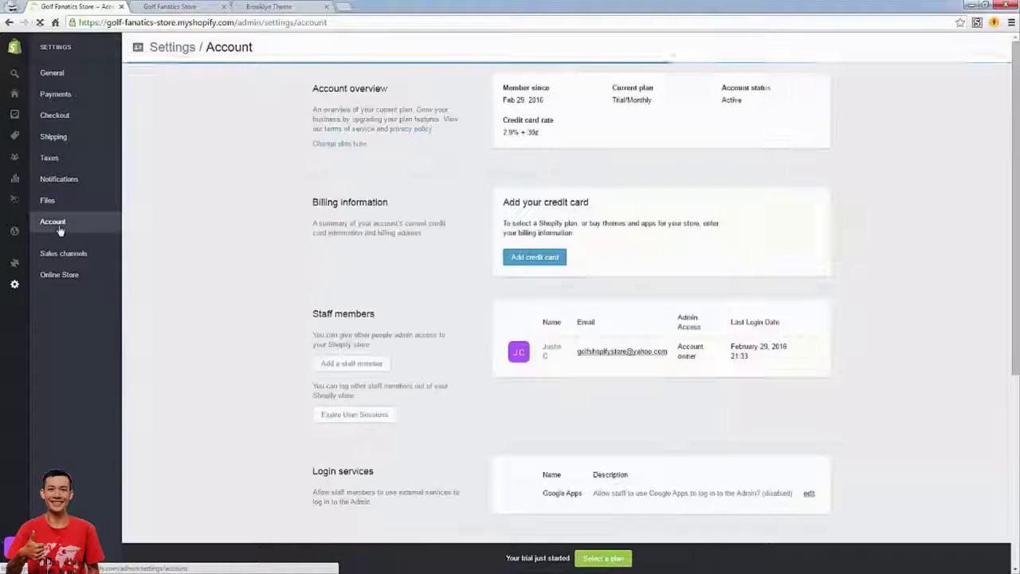
pyautogui.scroll(-1, 253, 273)
pyautogui.scroll(1, 252, 273)
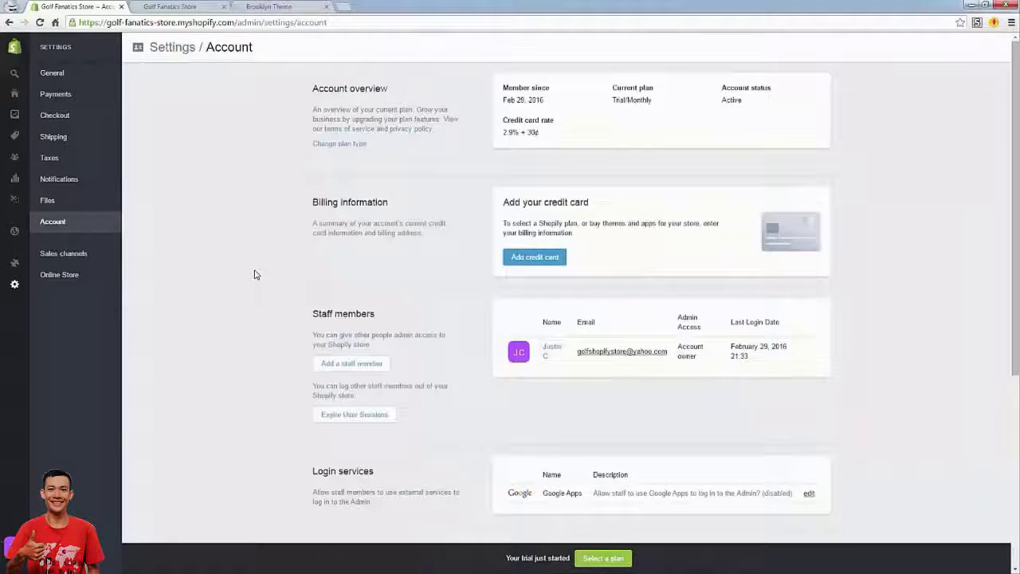
# Open the plan selection page and compare the credit card rates of the Professional and Basic plans.
pyautogui.click(334, 148)
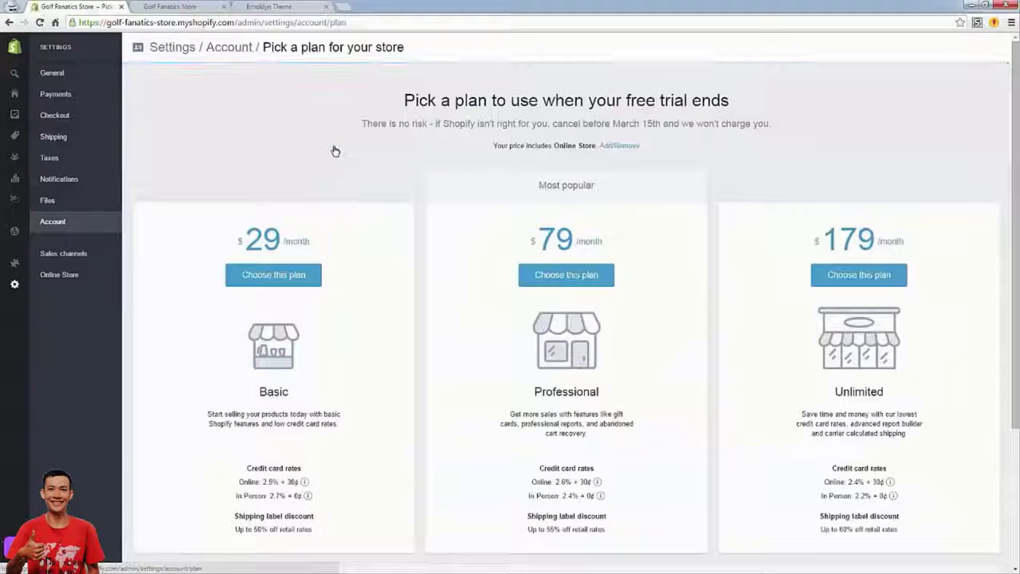
pyautogui.scroll(-2, 323, 250)
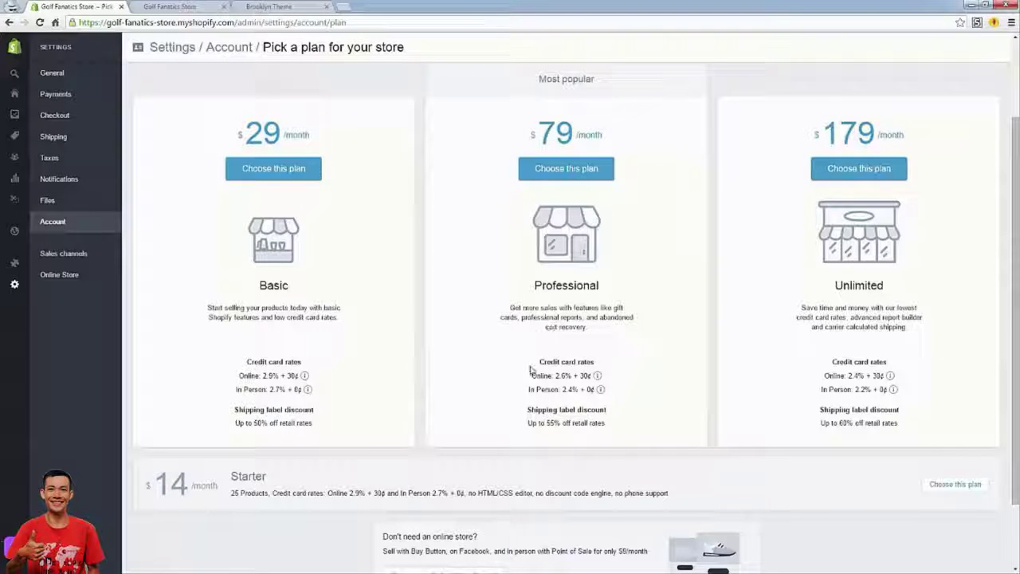
pyautogui.moveTo(558, 378)
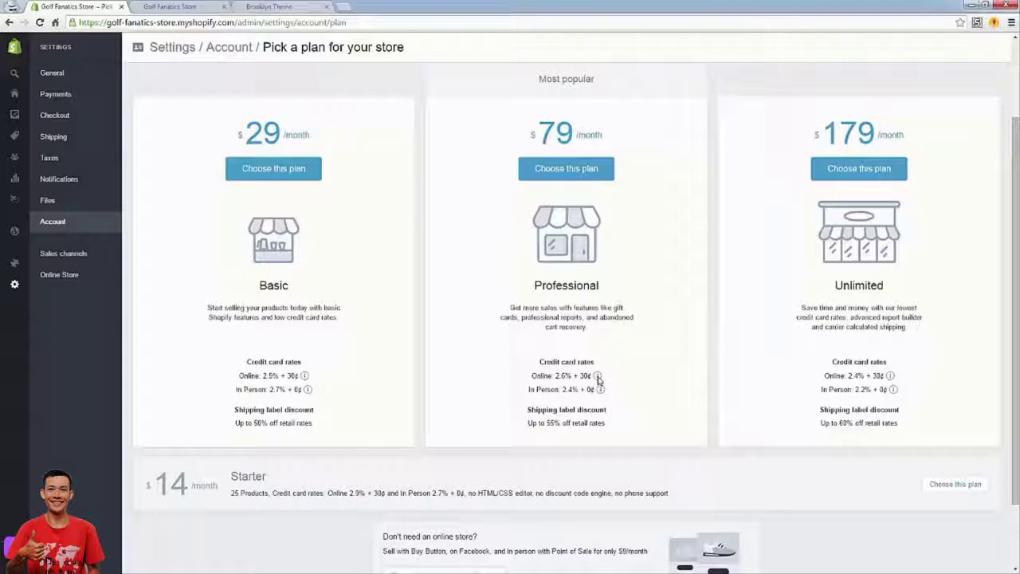
pyautogui.moveTo(306, 378)
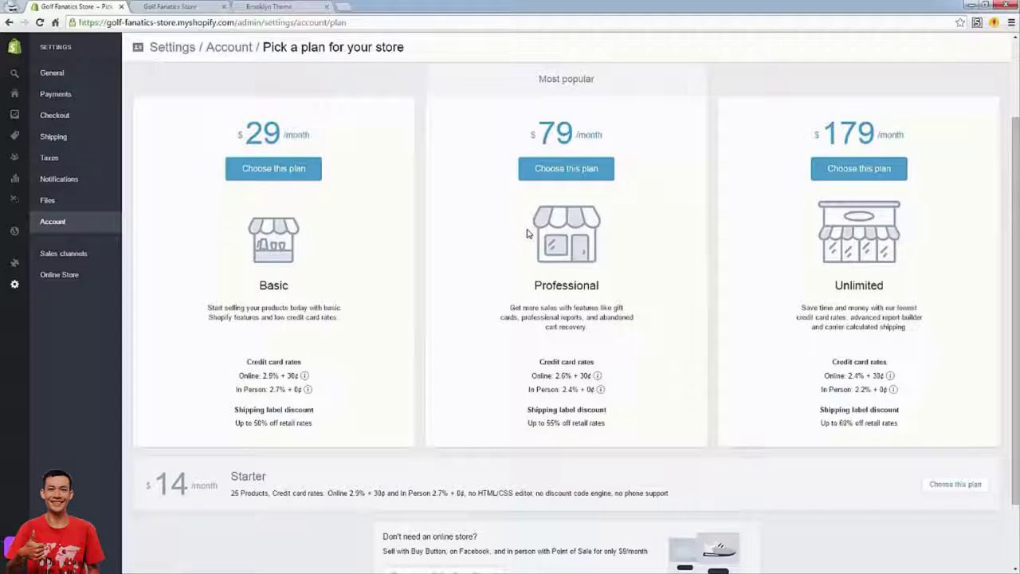
# Look through the available report types on the store's Reports page in a separate browser tab, and return to the plan comparison.
pyautogui.doubleClick(571, 318)
pyautogui.rightClick(24, 180)
pyautogui.click(32, 188)
pyautogui.click(177, 7)
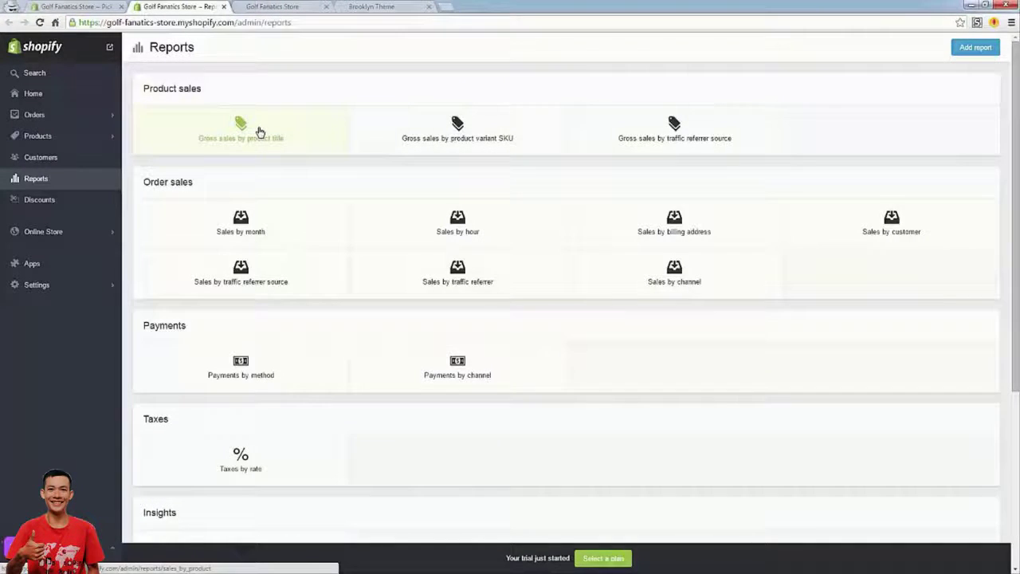
pyautogui.scroll(-2, 213, 439)
pyautogui.scroll(-1, 213, 440)
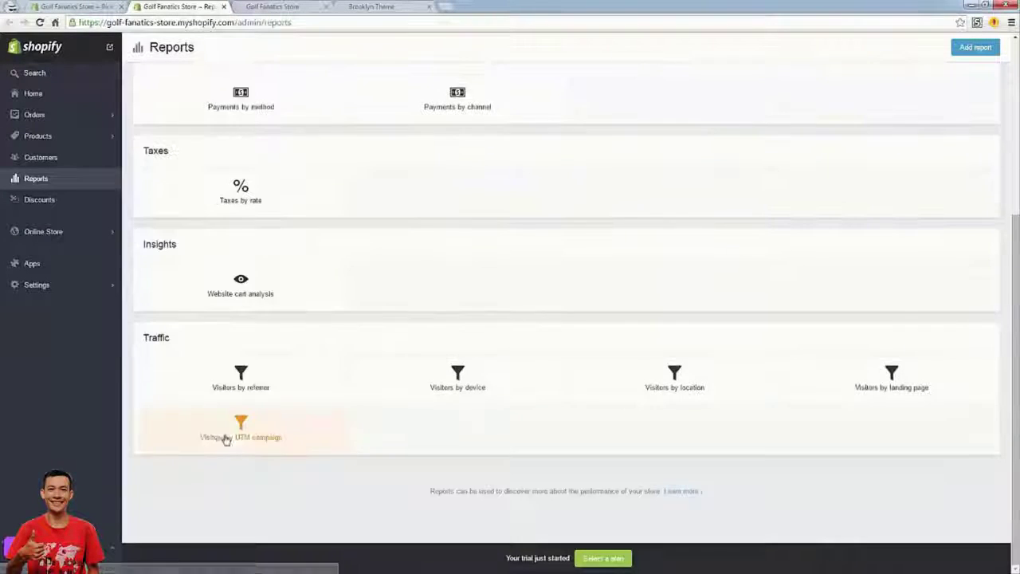
pyautogui.scroll(3, 239, 390)
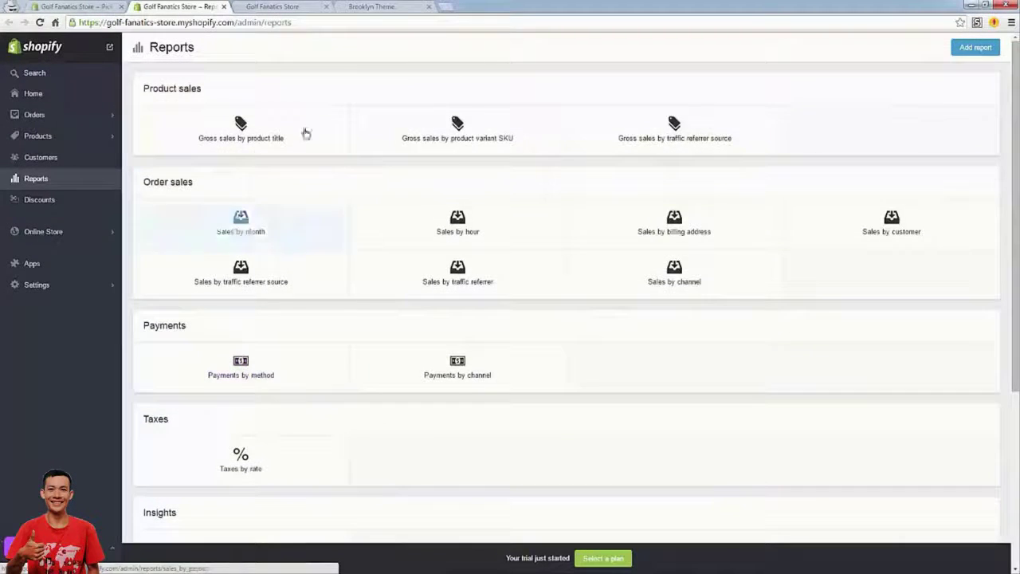
pyautogui.click(53, 6)
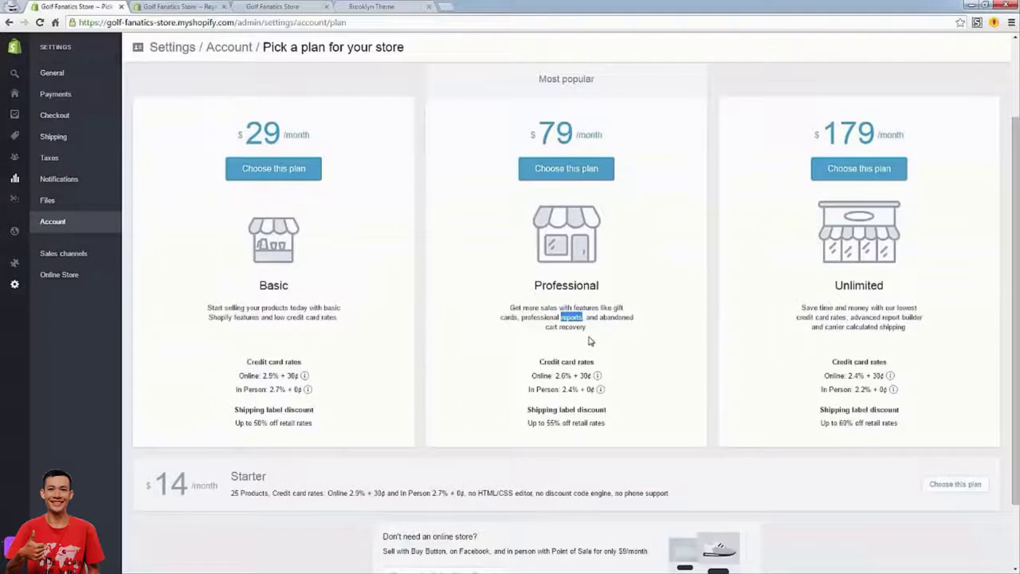
# Compare the monthly prices of the Professional and Basic plans, and close the extra browser tab showing the Reports page.
pyautogui.moveTo(538, 136); pyautogui.dragTo(607, 137)
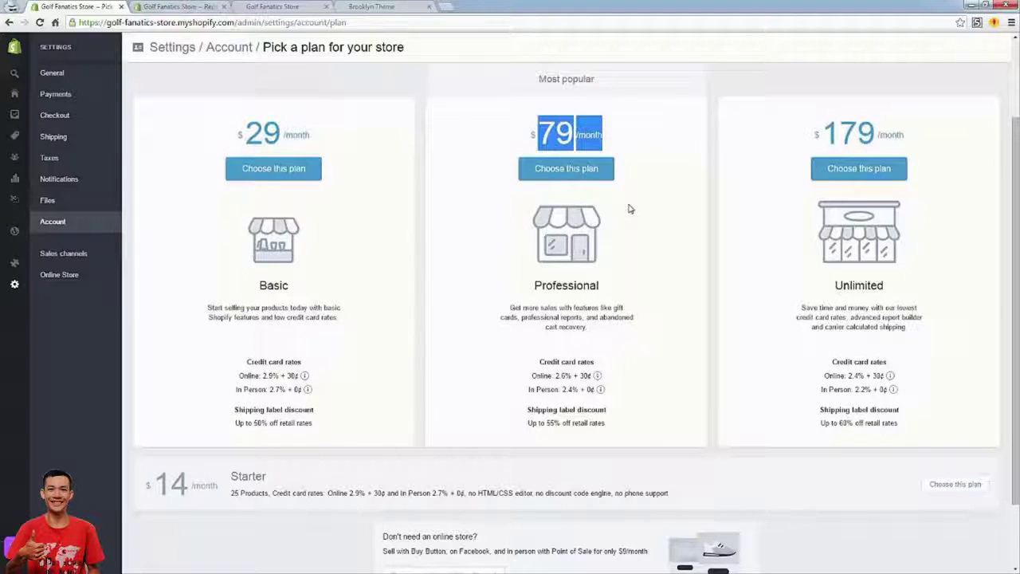
pyautogui.click(606, 187)
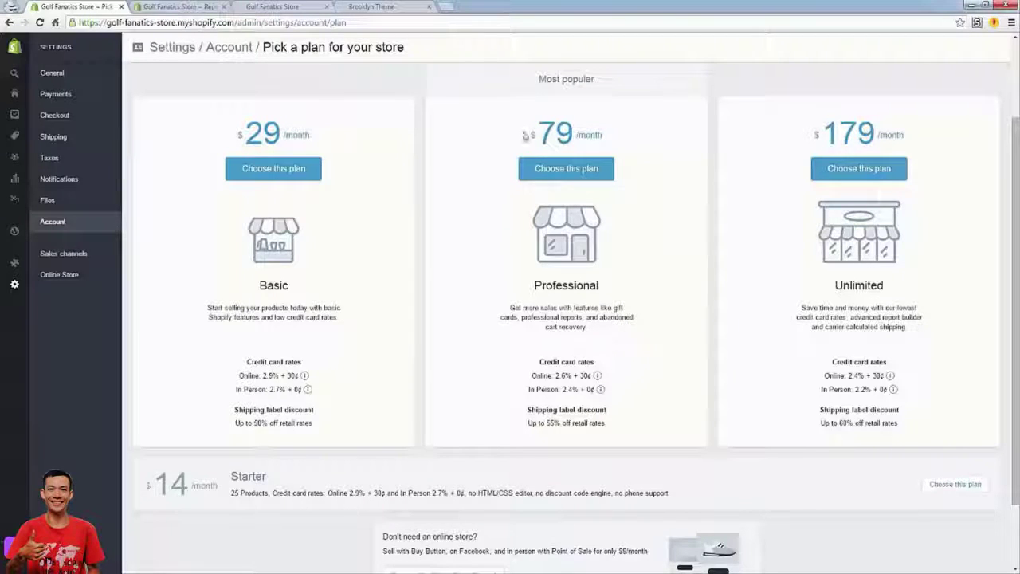
pyautogui.moveTo(529, 136); pyautogui.dragTo(606, 133)
pyautogui.click(606, 133)
pyautogui.moveTo(233, 135)
pyautogui.mouseDown()
pyautogui.moveTo(308, 136)
pyautogui.moveTo(227, 129)
pyautogui.mouseUp()
pyautogui.click(318, 132)
pyautogui.click(226, 130)
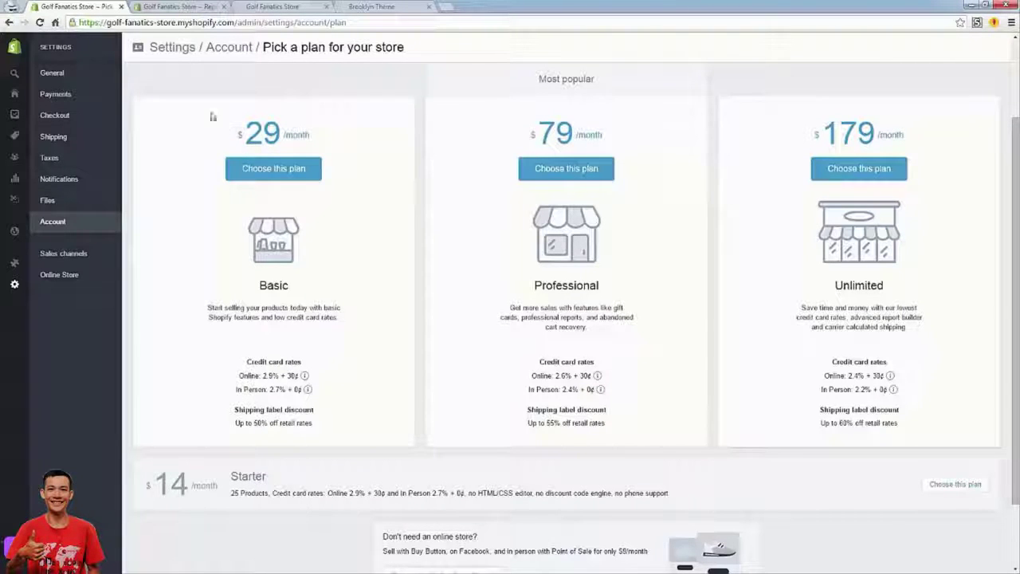
pyautogui.click(142, 6)
pyautogui.click(224, 6)
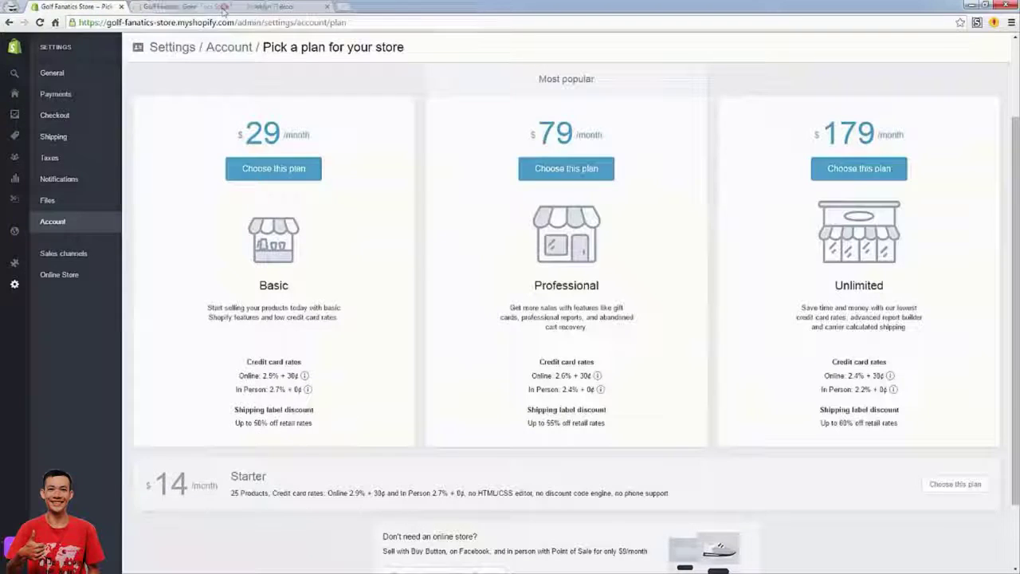
pyautogui.scroll(2, 202, 320)
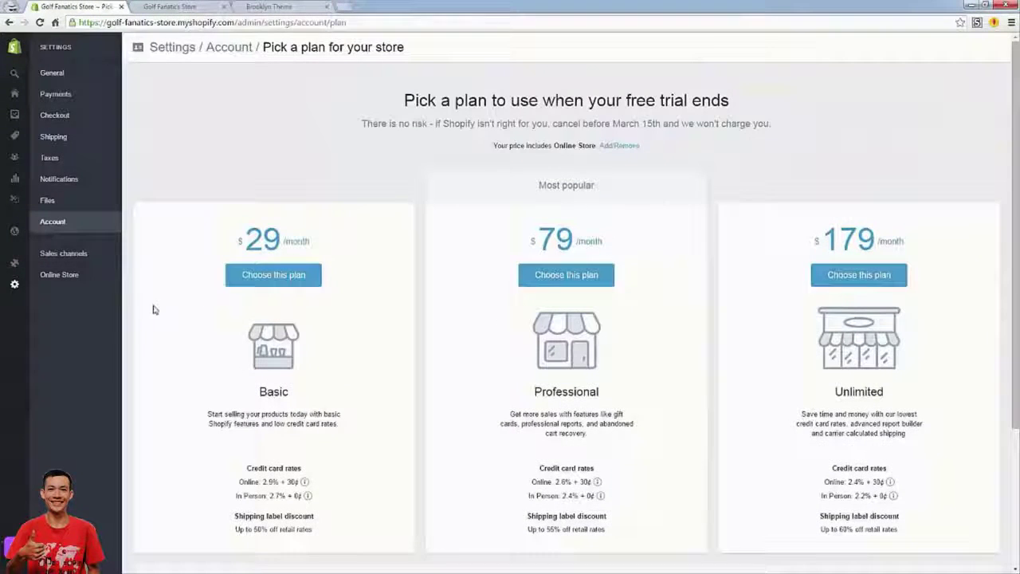
# Return to the account settings, view the form for adding a staff member, and cancel it without sending an invite.
pyautogui.click(65, 228)
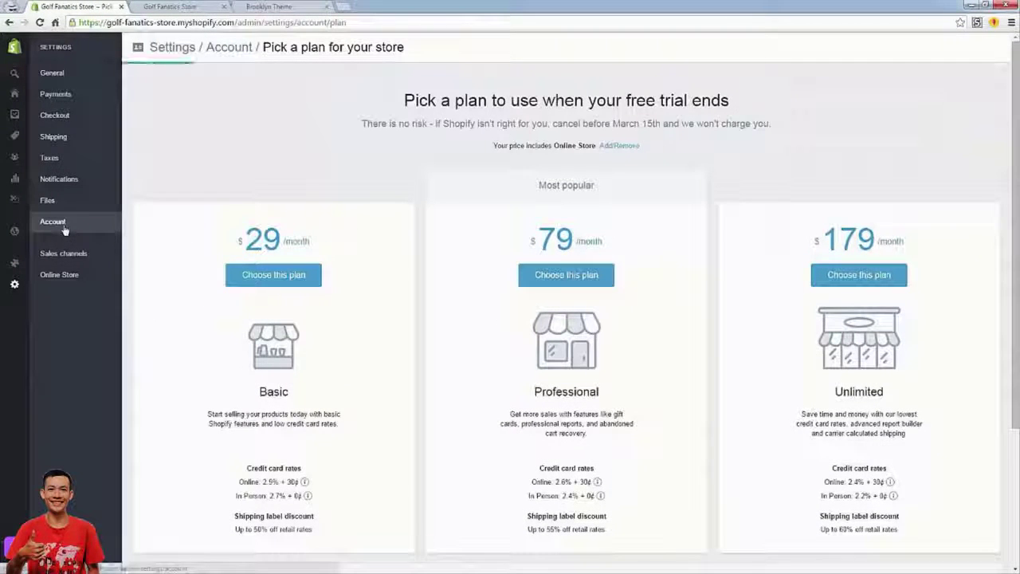
pyautogui.scroll(-3, 312, 268)
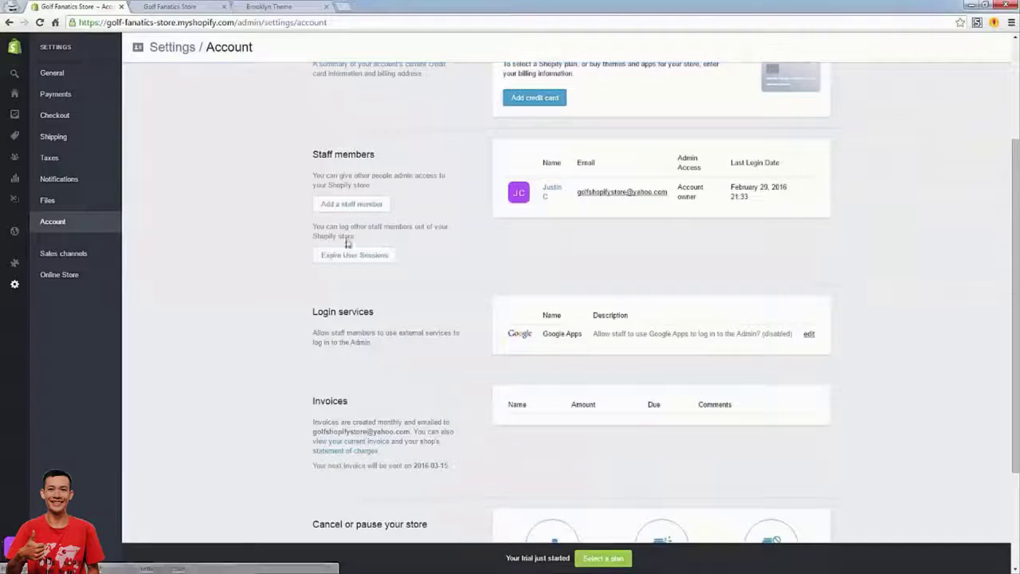
pyautogui.click(344, 208)
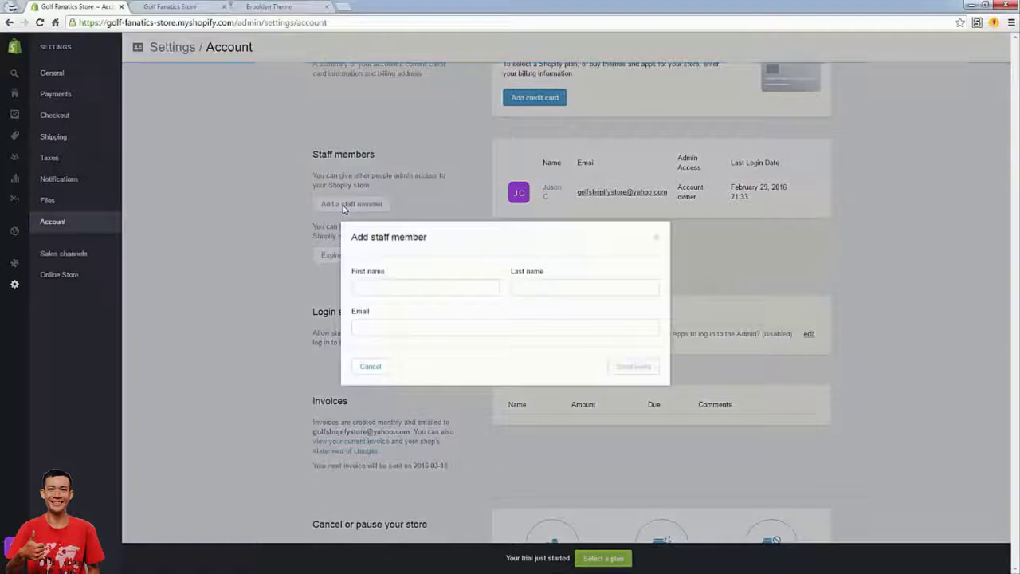
pyautogui.click(383, 283)
pyautogui.click(560, 283)
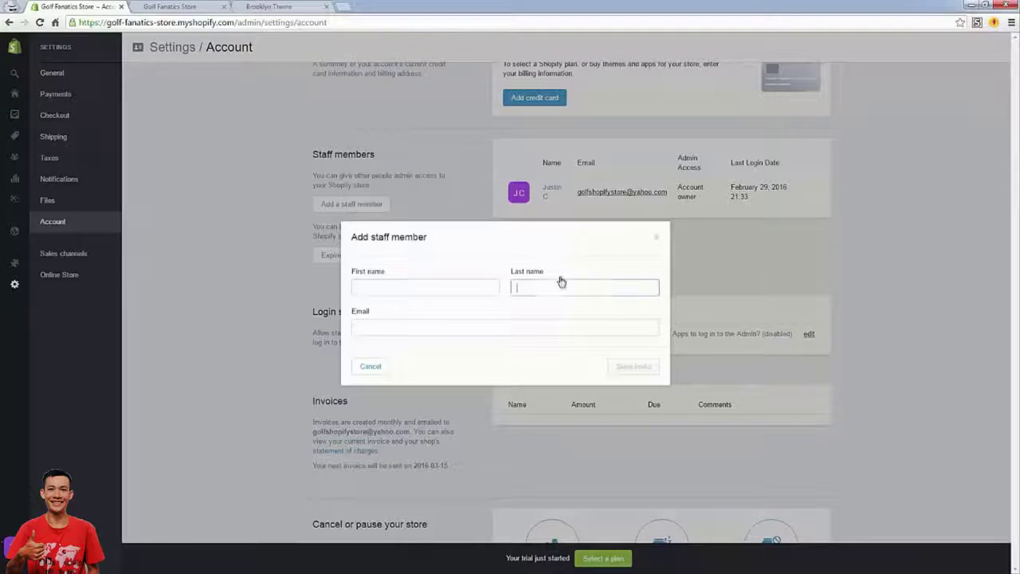
pyautogui.click(368, 369)
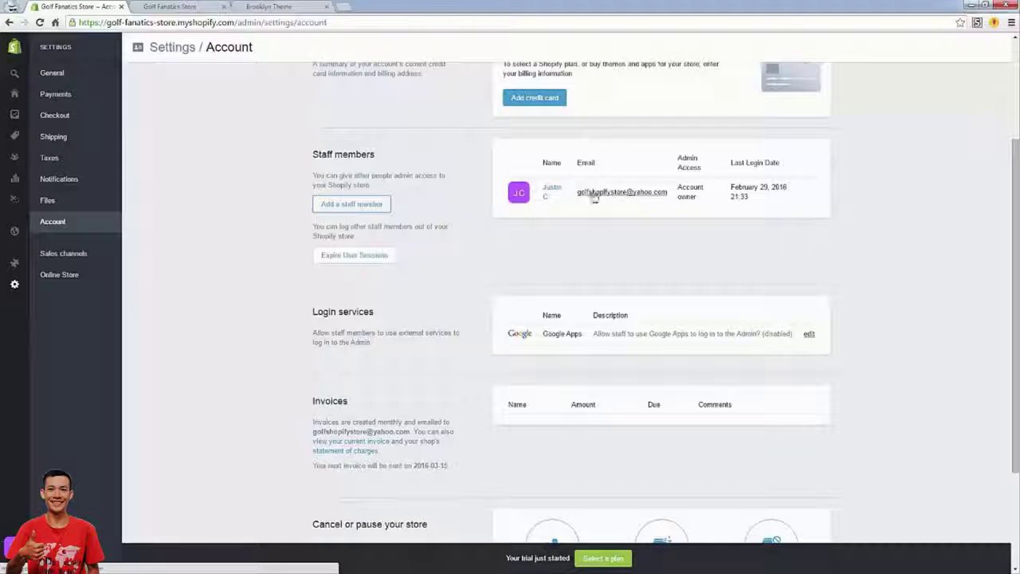
# Open the online store settings and set the homepage title to "Golf King - Golf Shirts and Golf Equipment".
pyautogui.scroll(2, 587, 196)
pyautogui.click(49, 278)
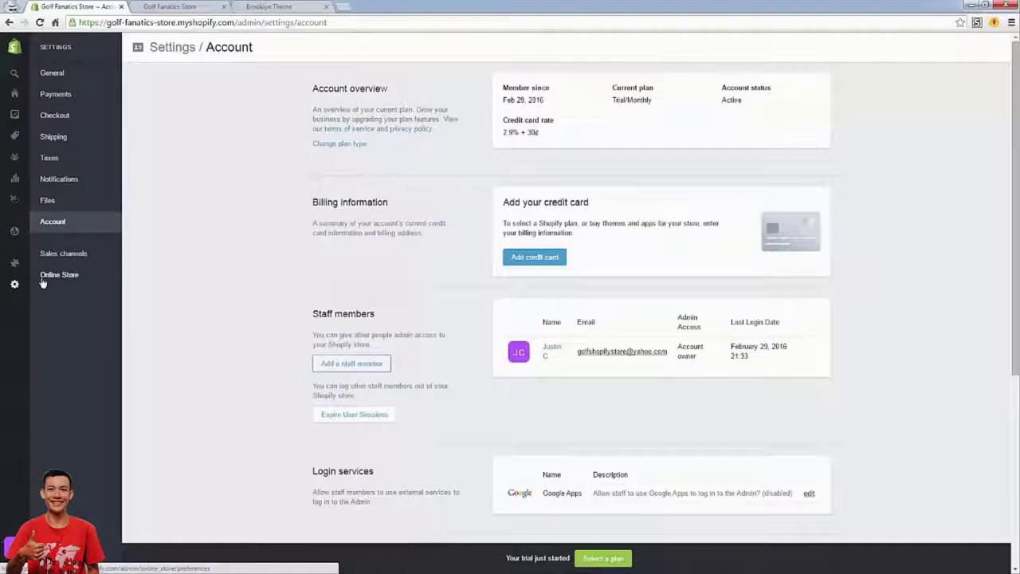
pyautogui.click(546, 103)
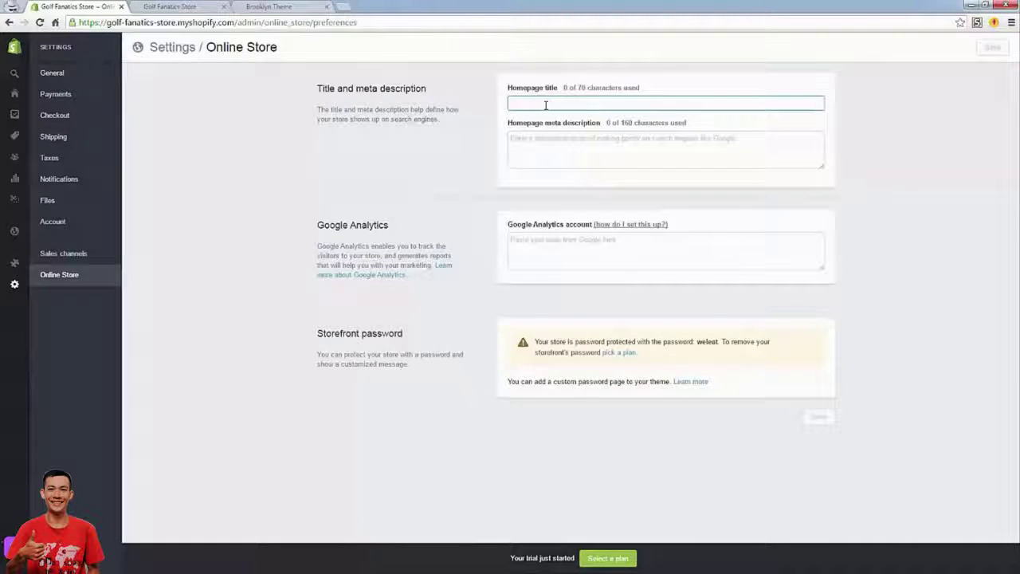
pyautogui.write('Golf Kin')
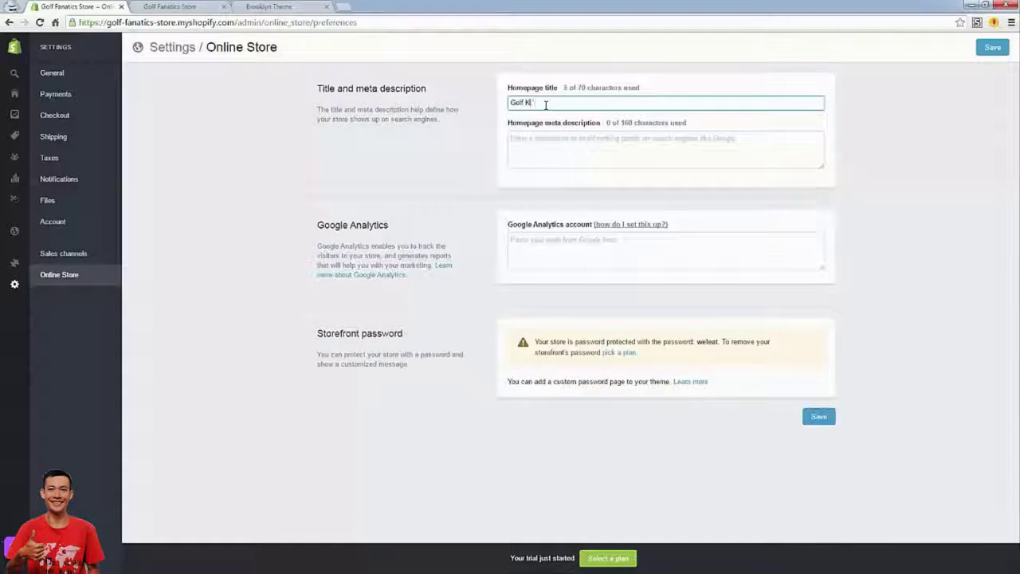
pyautogui.write('g ')
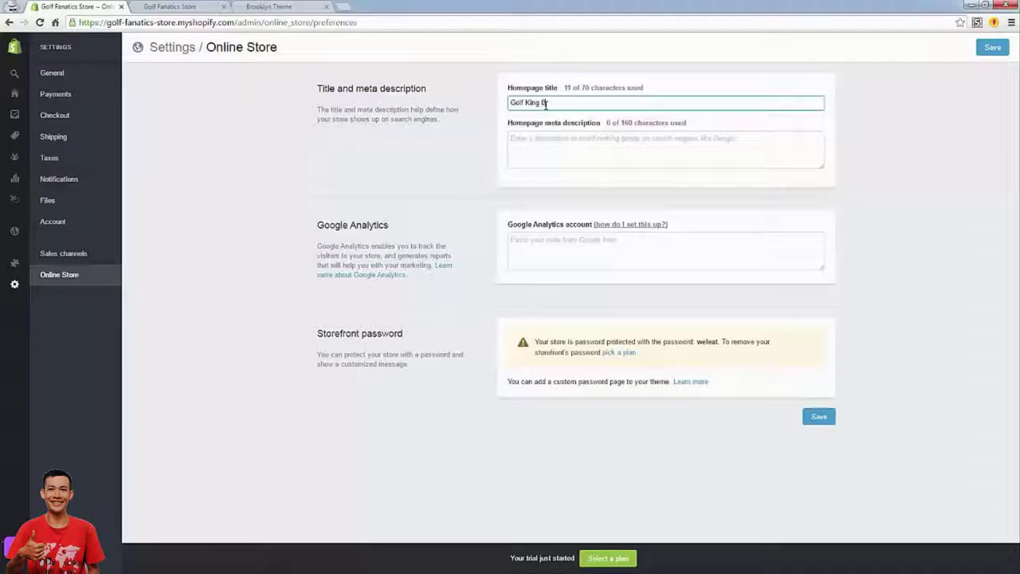
pyautogui.write('- Golf Shirts and')
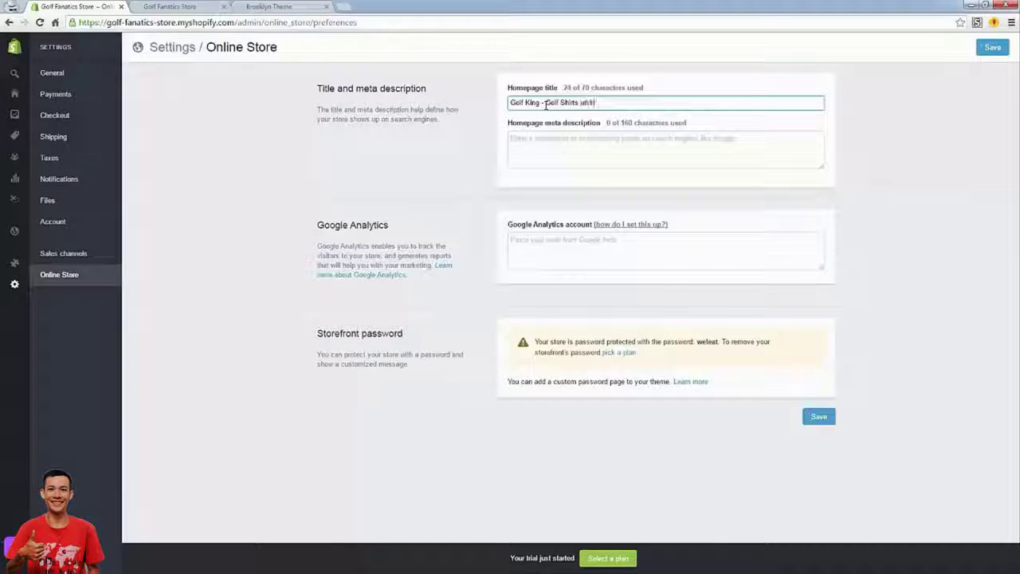
pyautogui.write(' Golf Fquipment')
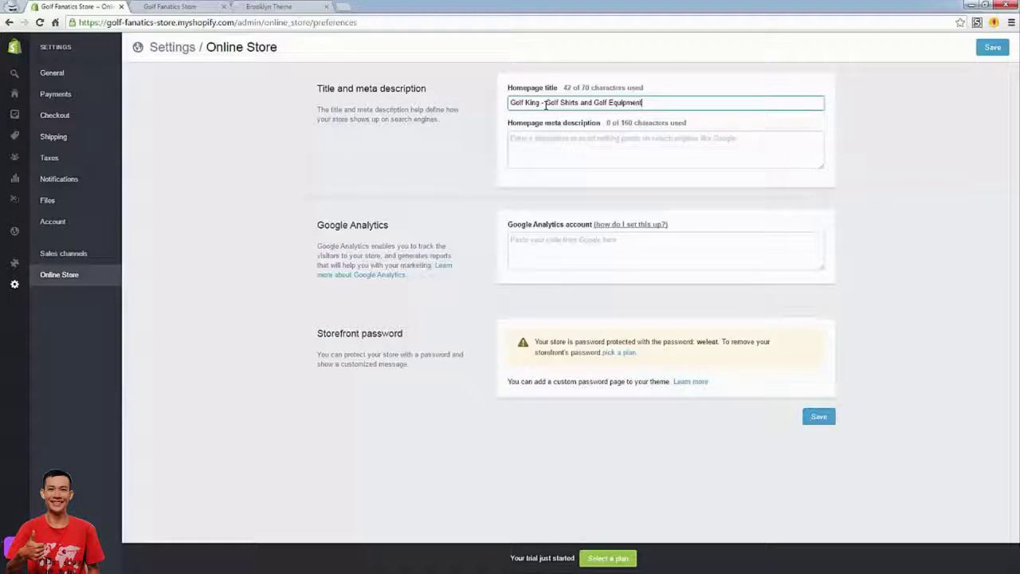
# Enter the homepage meta description "Golf King is the leader in online golf t-shirts and equipment." and save the settings.
pyautogui.click(577, 137)
pyautogui.write('Golf King ')
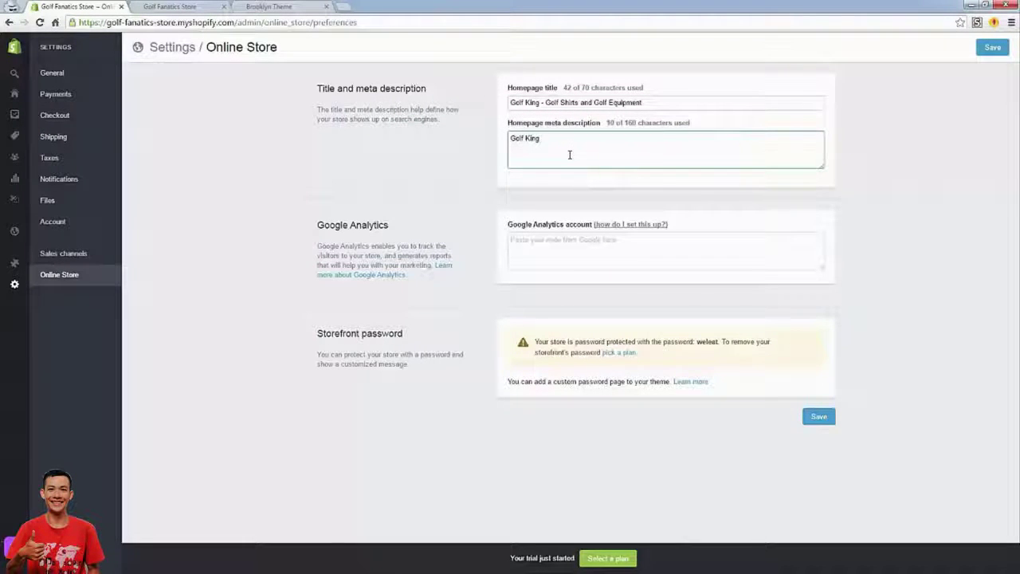
pyautogui.write('is the leader in online golf t-shirts and e')
pyautogui.press('Tab')
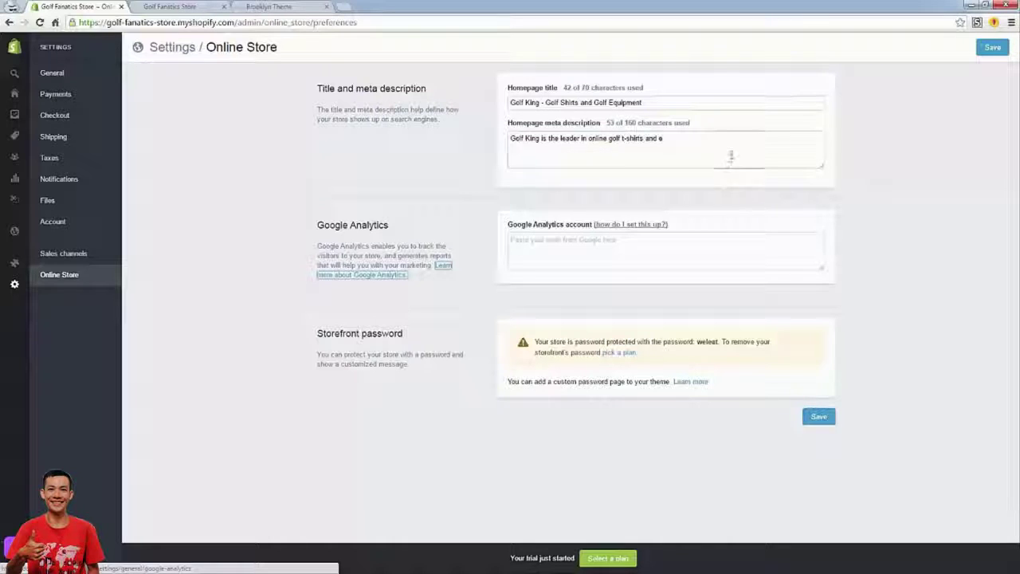
pyautogui.click(730, 155)
pyautogui.write('quipment.')
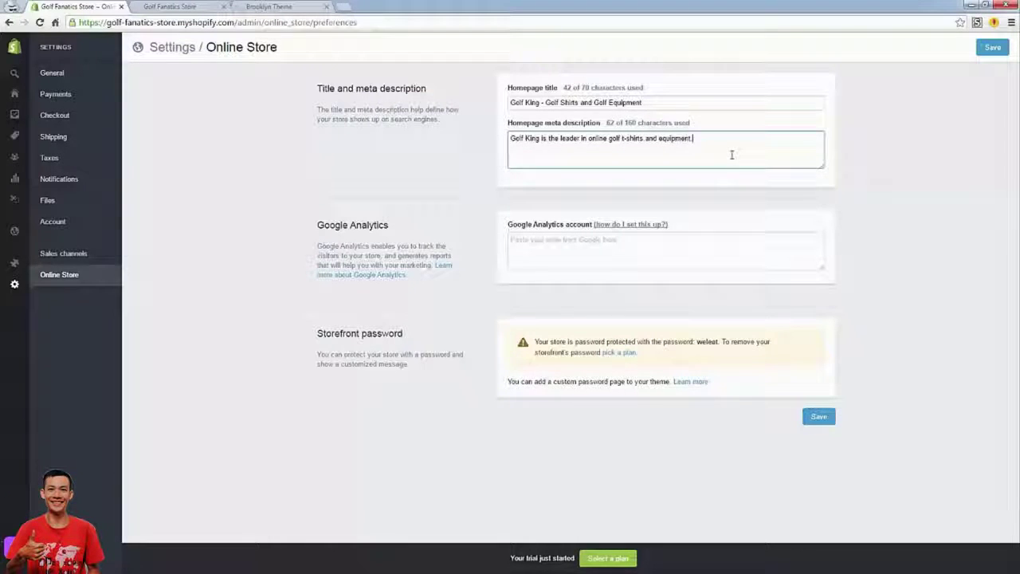
pyautogui.click(985, 50)
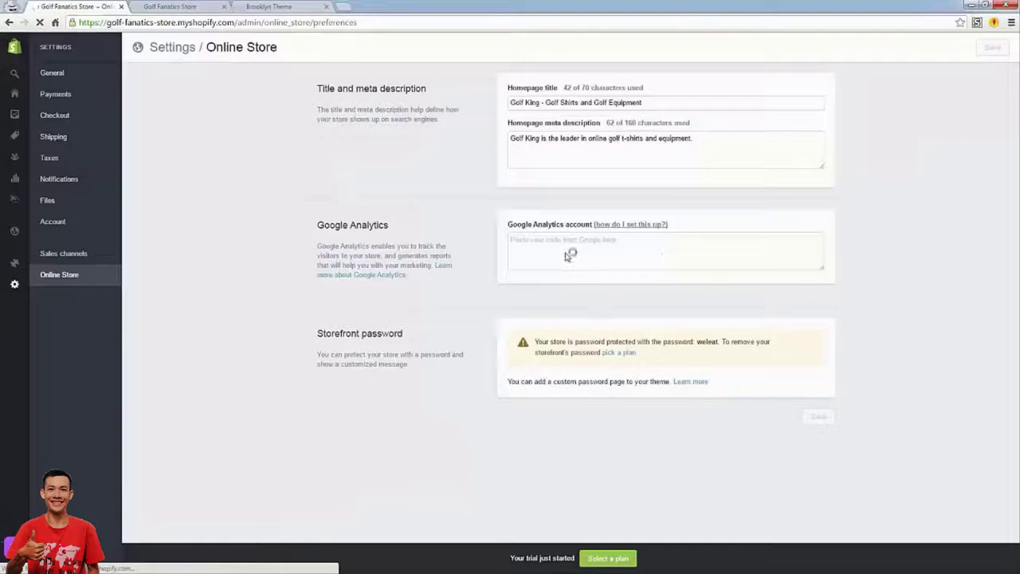
pyautogui.click(525, 244)
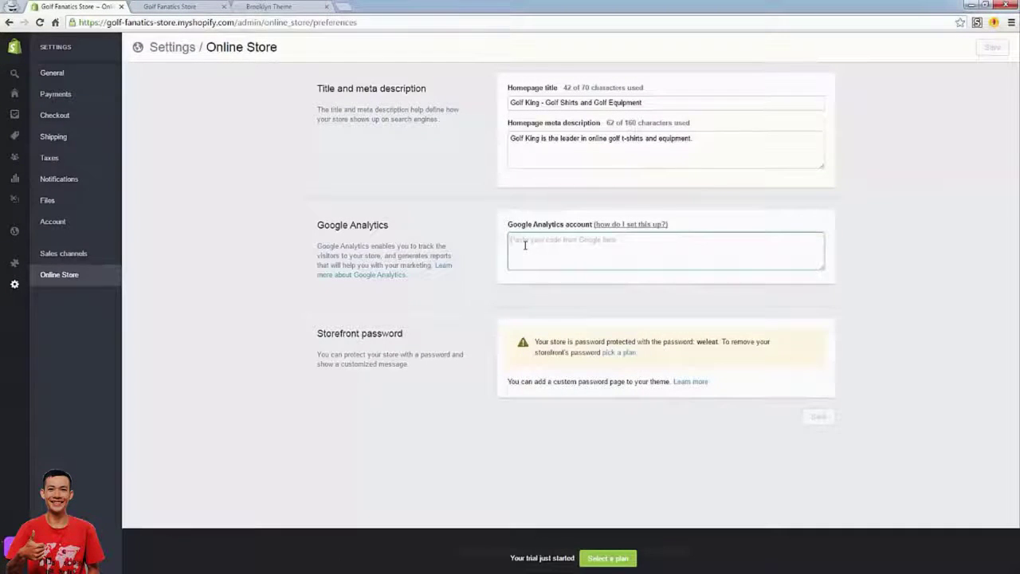
pyautogui.moveTo(506, 229); pyautogui.dragTo(470, 227)
pyautogui.click(471, 228)
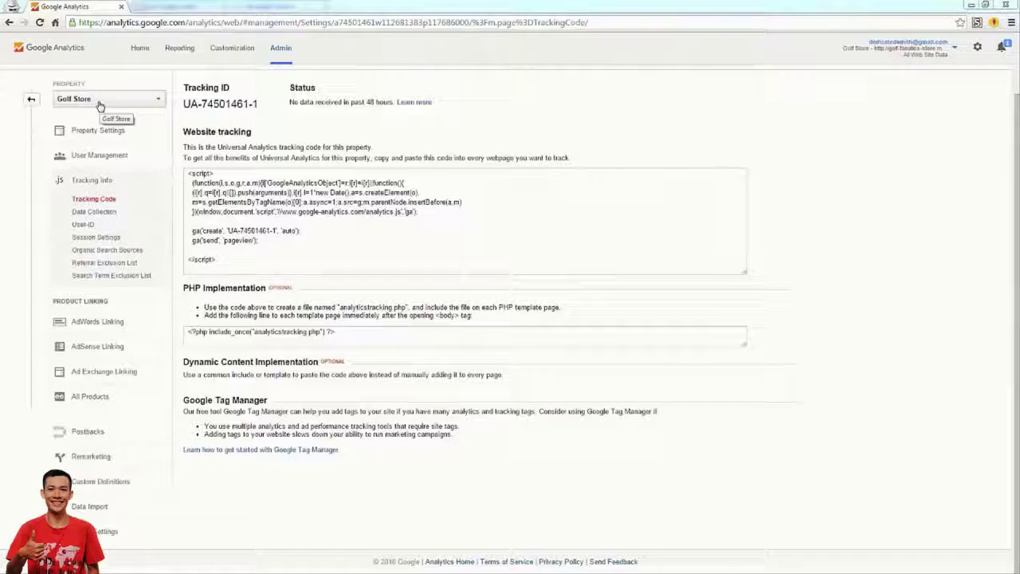
# Copy the complete website tracking script of the Golf Store property in Google Analytics.
pyautogui.click(237, 268)
pyautogui.moveTo(237, 267); pyautogui.dragTo(188, 170)
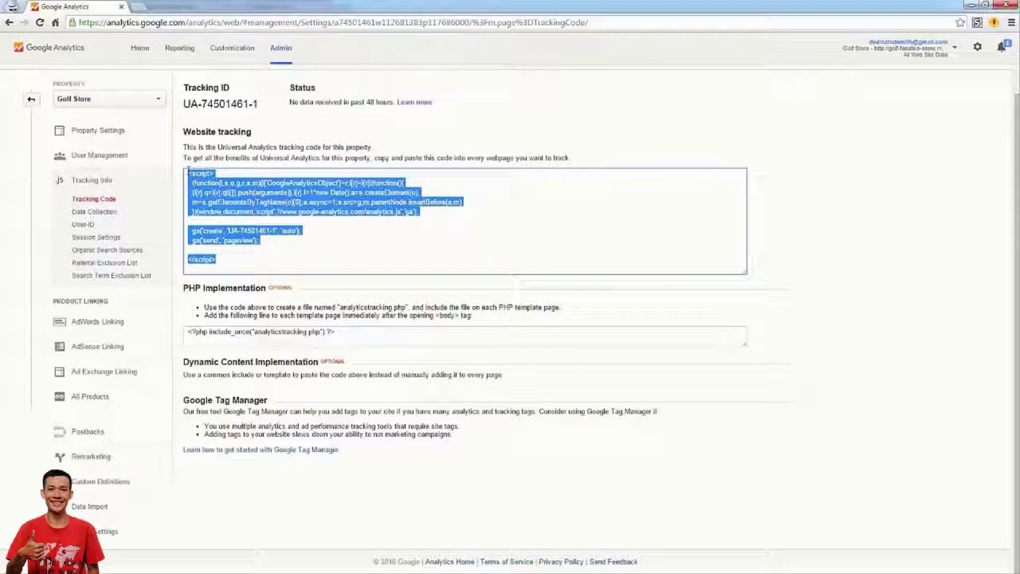
pyautogui.click(262, 257)
pyautogui.hotkey('ctrl', 'a')
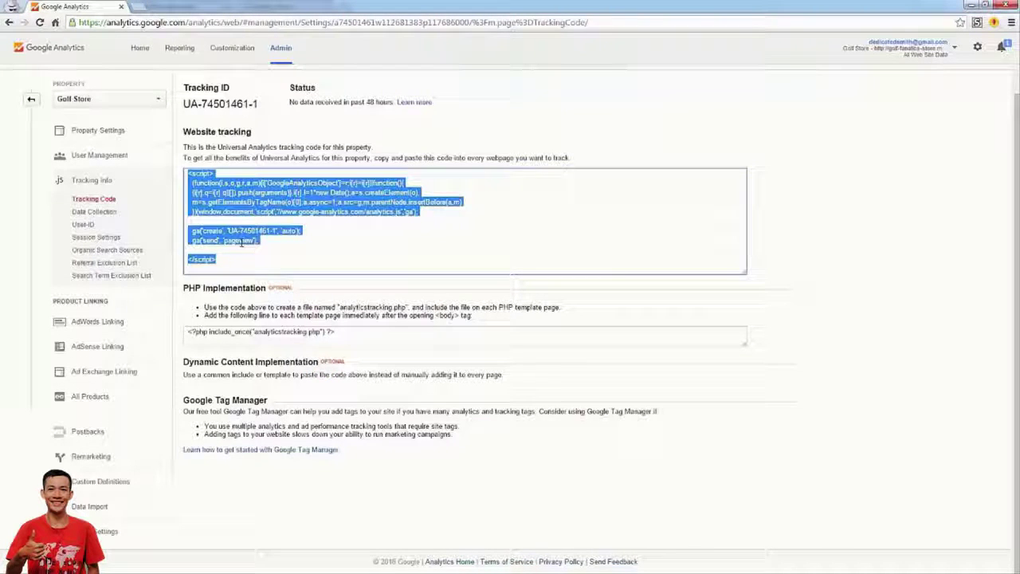
pyautogui.click(229, 230)
pyautogui.moveTo(228, 230); pyautogui.dragTo(276, 231)
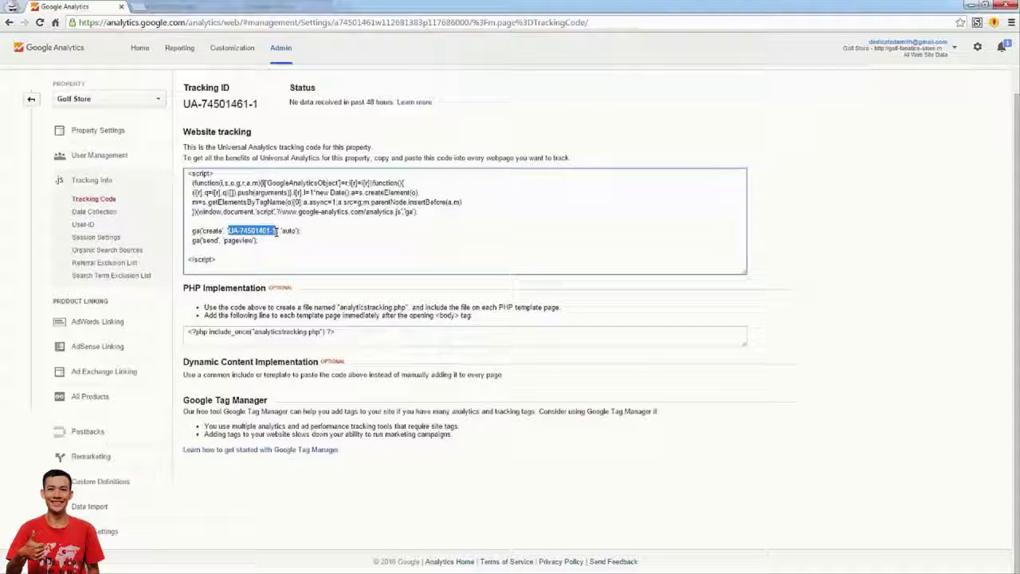
pyautogui.click(269, 255)
pyautogui.hotkey('ctrl', 'a')
pyautogui.rightClick(249, 244)
pyautogui.click(253, 243)
# Switch back to Shopify, paste the tracking script as the Google Analytics account code, enlarge its text box, and save the settings.
pyautogui.hotkey('alt', 'Tab')
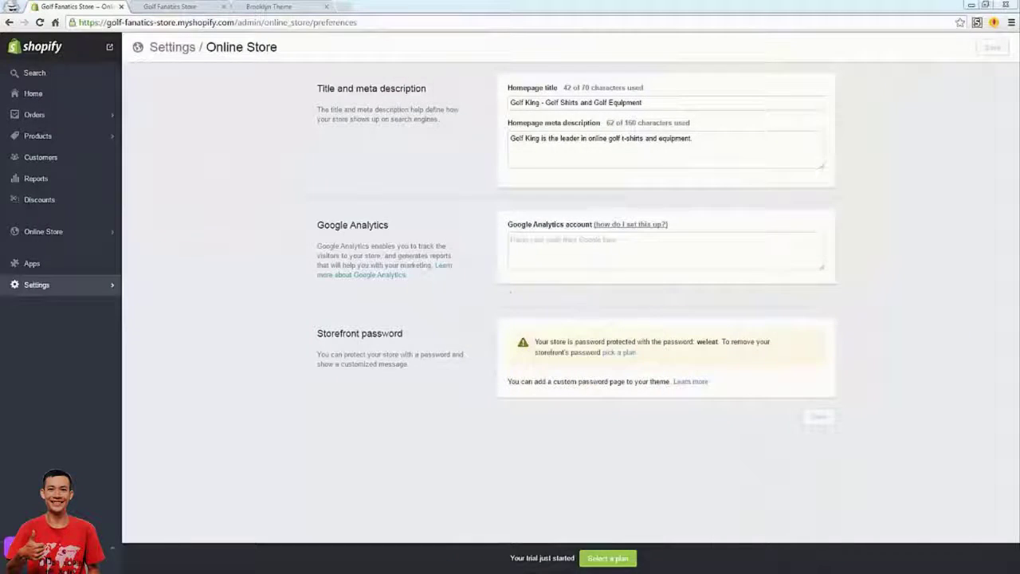
pyautogui.rightClick(562, 256)
pyautogui.click(583, 321)
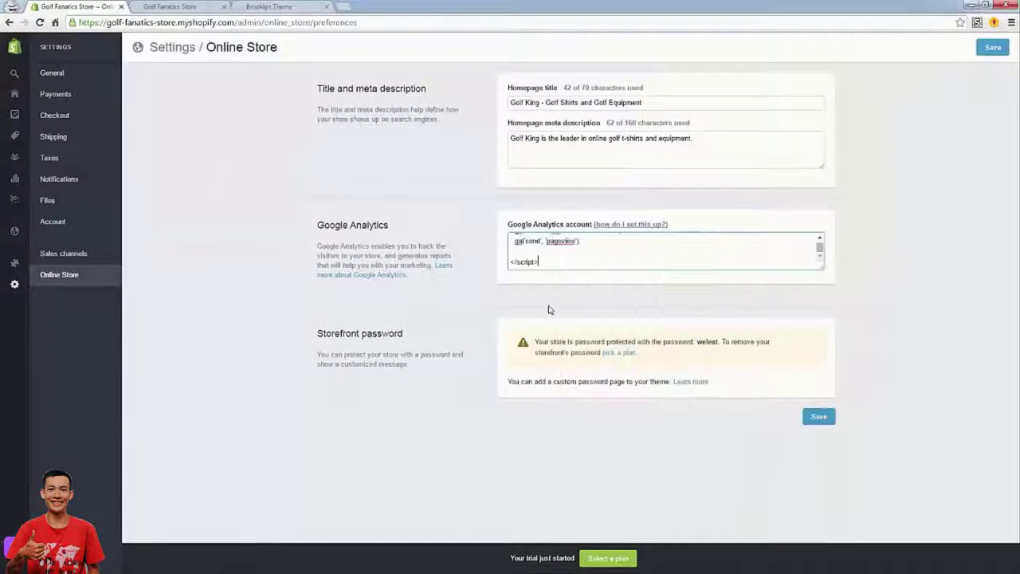
pyautogui.moveTo(823, 272); pyautogui.dragTo(807, 414)
pyautogui.scroll(-1, 809, 462)
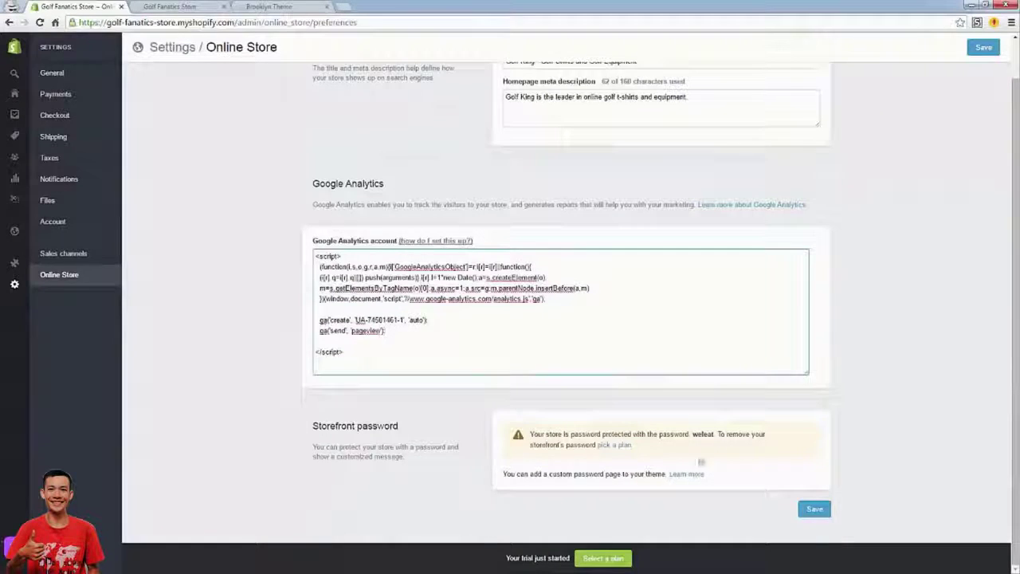
pyautogui.click(813, 507)
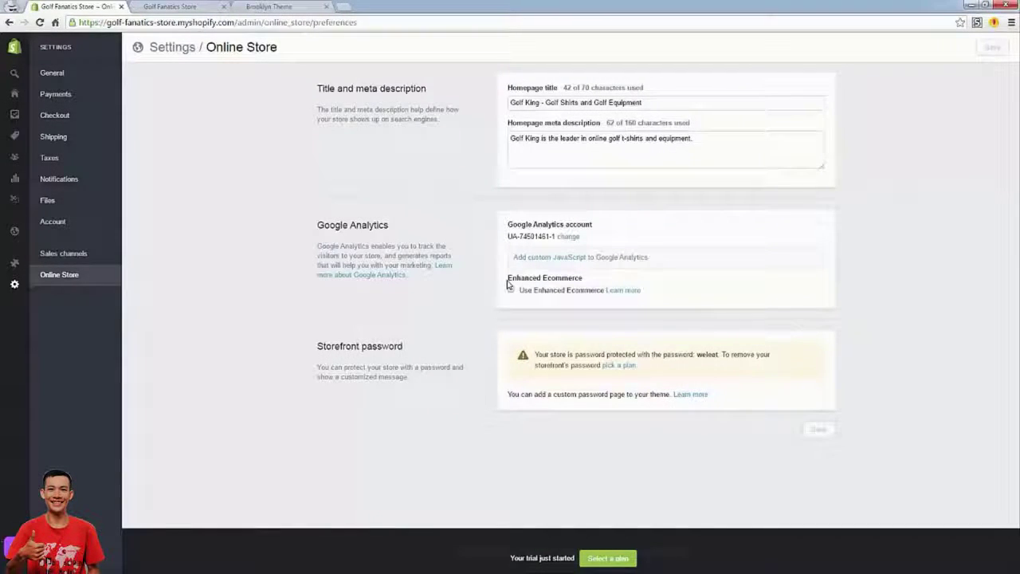
# Enable Use Enhanced Ecommerce for the store's Google Analytics connection and save the settings.
pyautogui.click(512, 291)
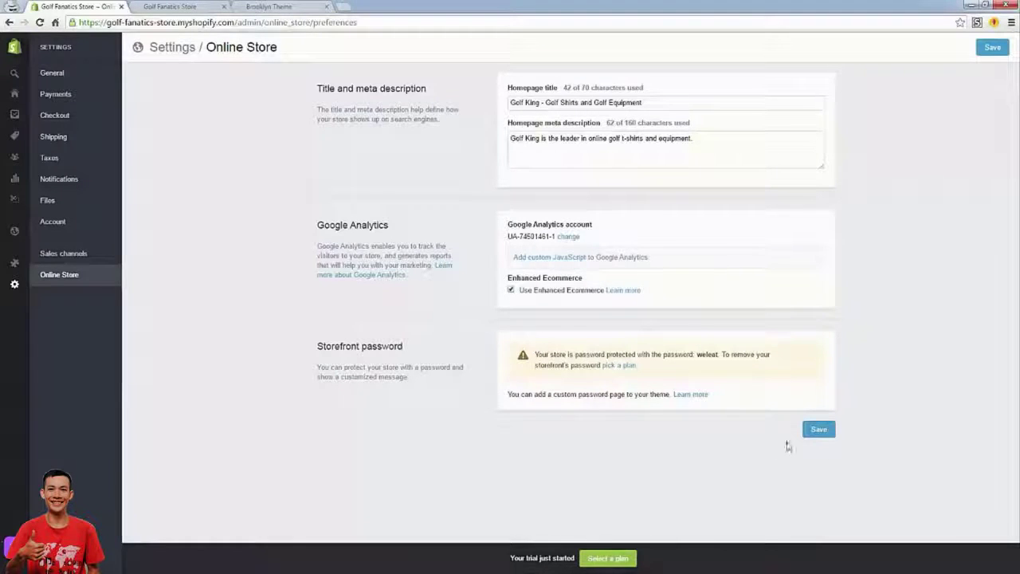
pyautogui.click(818, 431)
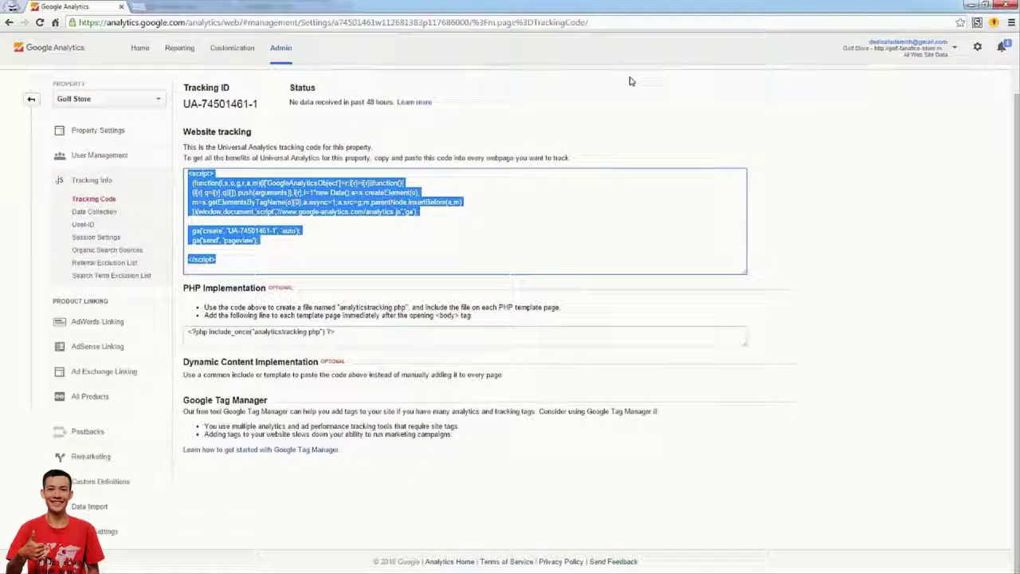
# Open the Ecommerce Settings of the Golf Store's All Web Site Data view and enable Ecommerce with Related Products.
pyautogui.click(632, 143)
pyautogui.scroll(1, 633, 145)
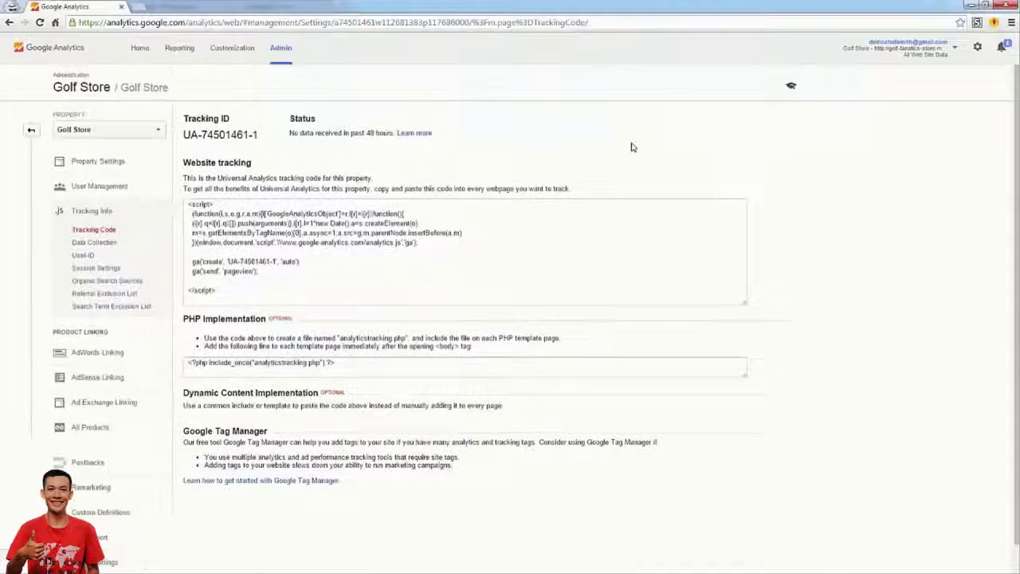
pyautogui.click(277, 54)
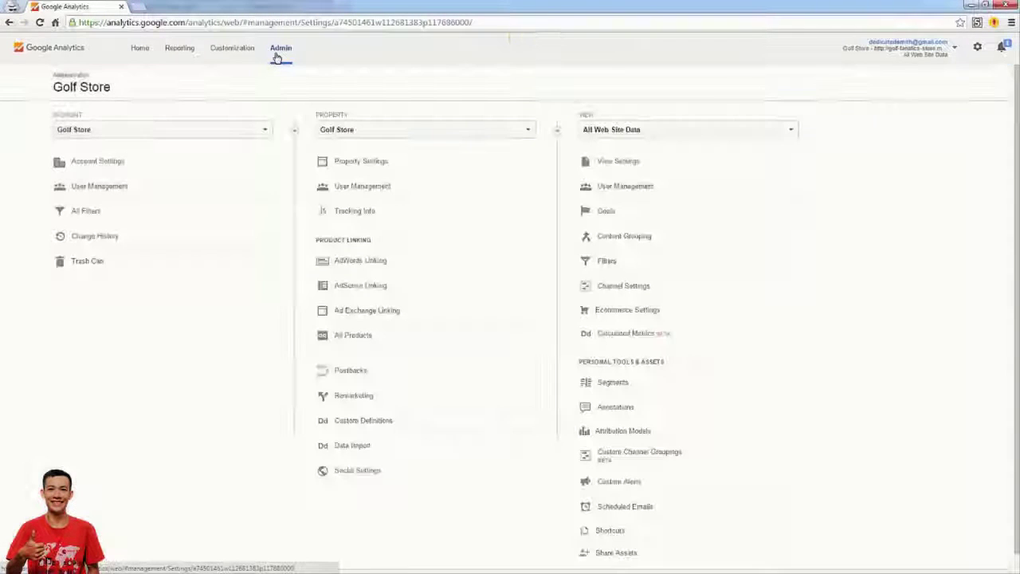
pyautogui.click(613, 314)
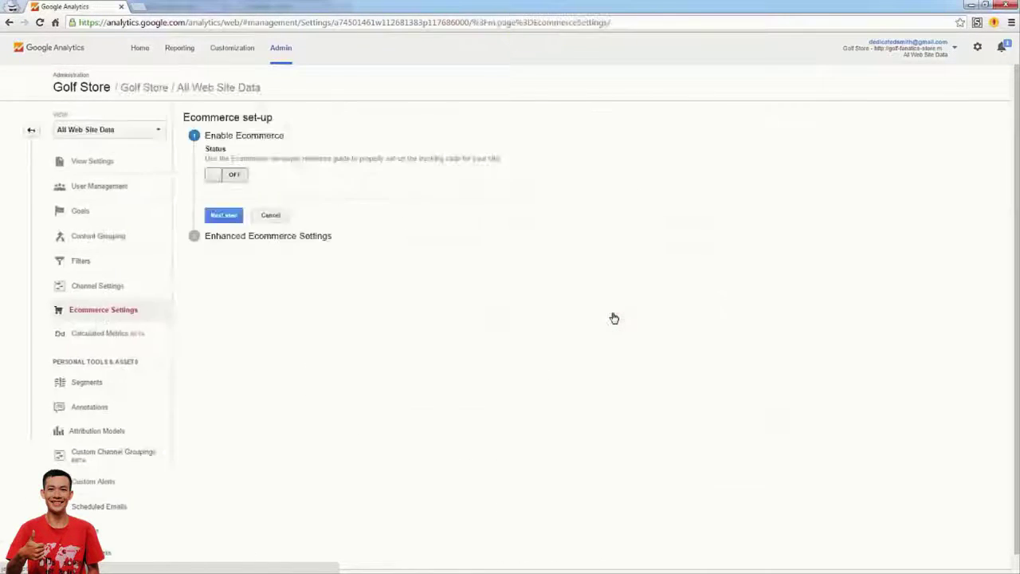
pyautogui.click(244, 182)
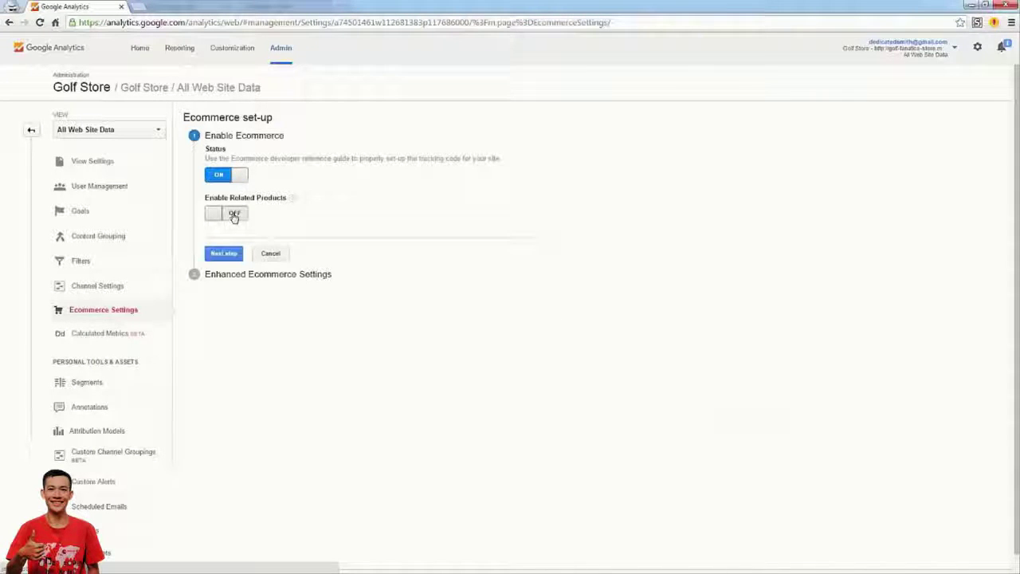
pyautogui.click(232, 212)
pyautogui.click(223, 254)
# Enable Enhanced Ecommerce Reporting for the view and submit the ecommerce set-up.
pyautogui.click(226, 210)
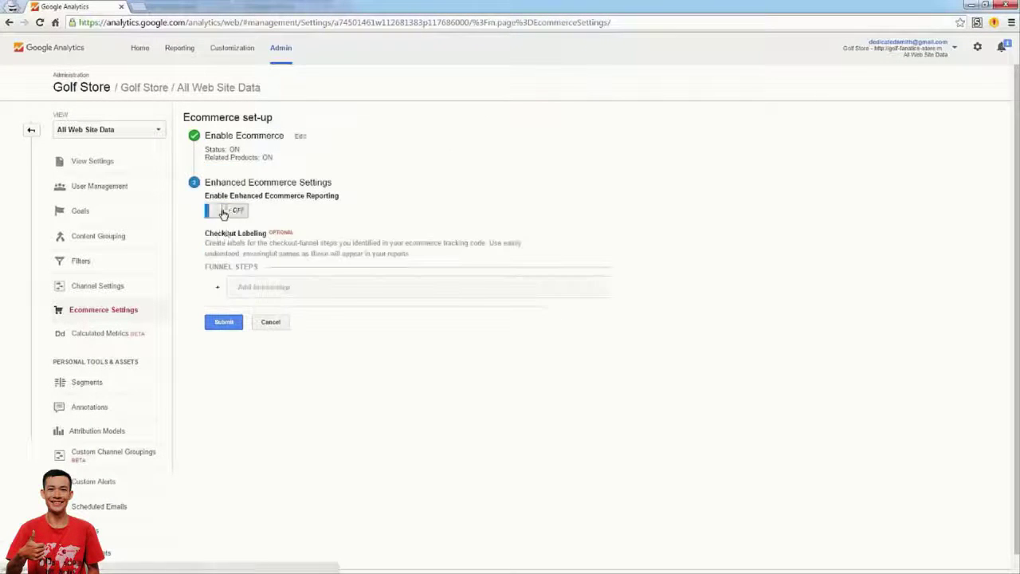
pyautogui.click(233, 322)
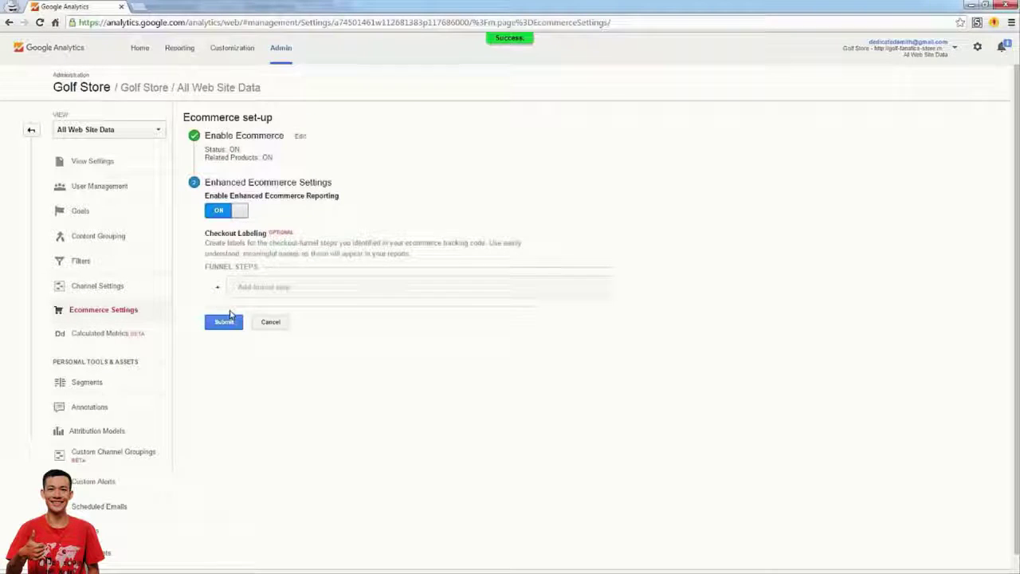
pyautogui.click(239, 286)
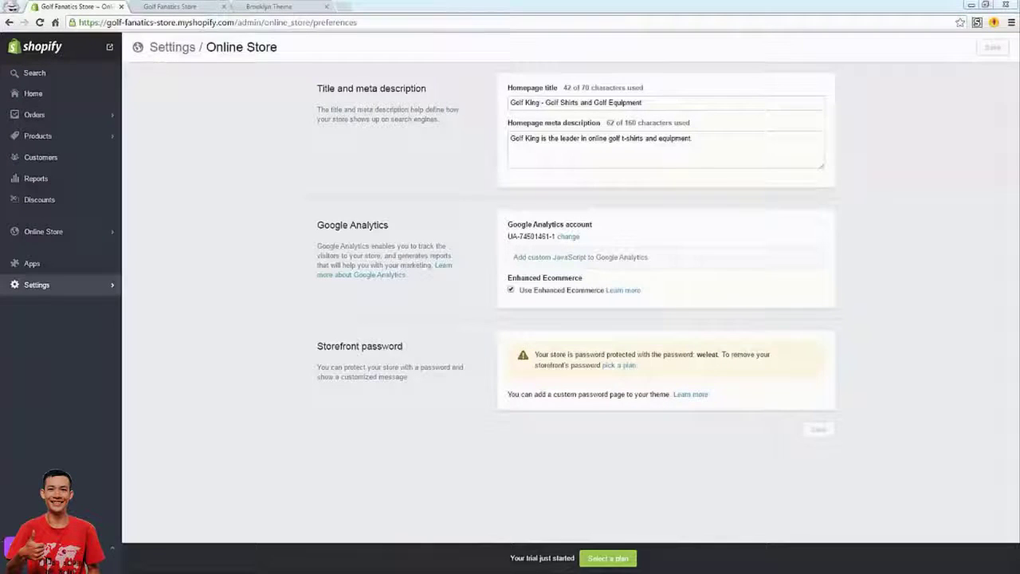
# Switch back to Shopify and review the Google Analytics and Storefront password sections of the Online Store settings.
pyautogui.moveTo(408, 275); pyautogui.dragTo(311, 225)
pyautogui.click(310, 227)
pyautogui.moveTo(310, 227); pyautogui.dragTo(411, 279)
pyautogui.click(412, 280)
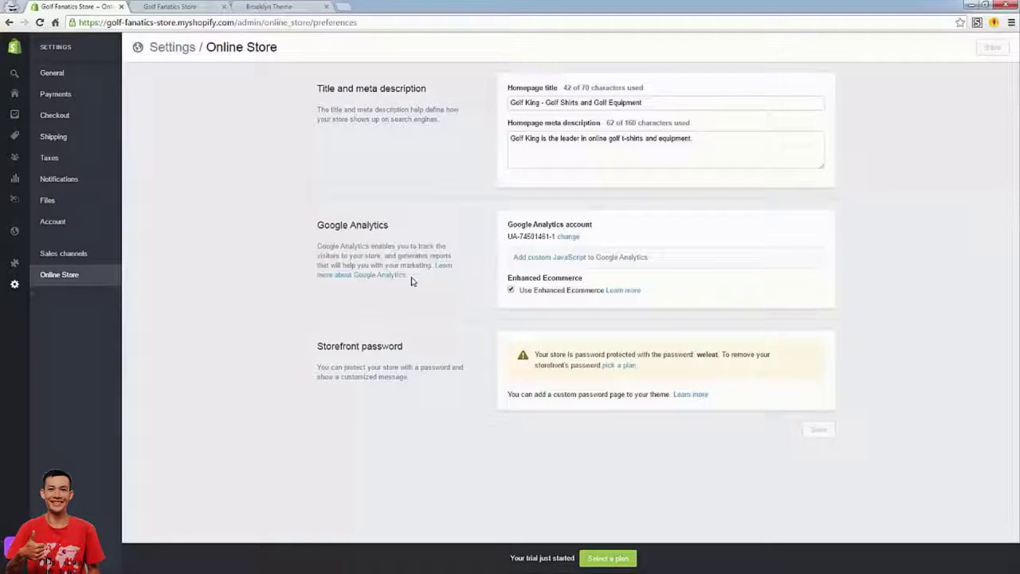
pyautogui.moveTo(304, 346); pyautogui.dragTo(433, 373)
pyautogui.click(433, 373)
# View the plans offered for the store and the storefront page, and return to the Online Store settings.
pyautogui.click(619, 367)
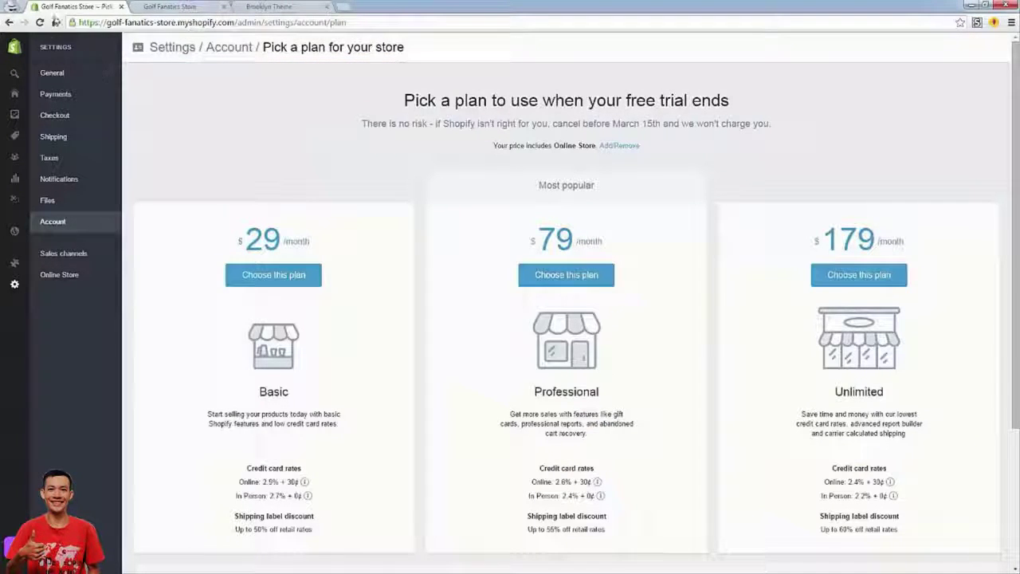
pyautogui.click(169, 8)
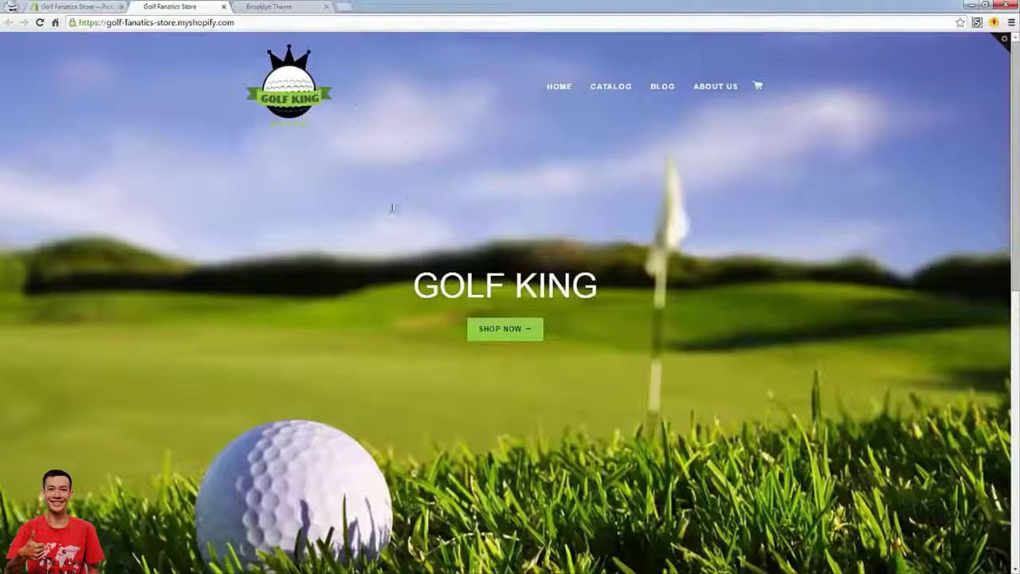
pyautogui.click(87, 7)
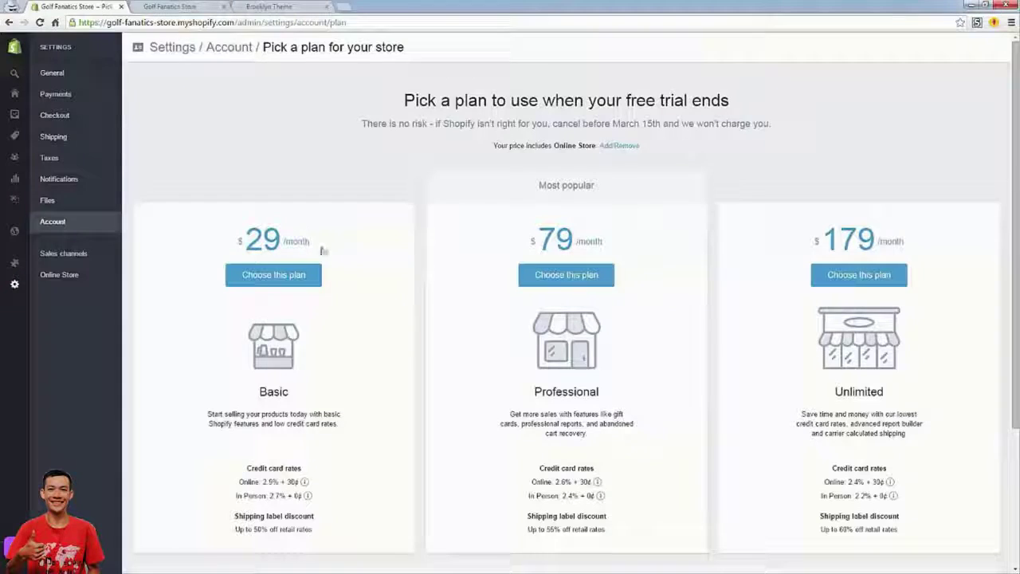
pyautogui.click(60, 275)
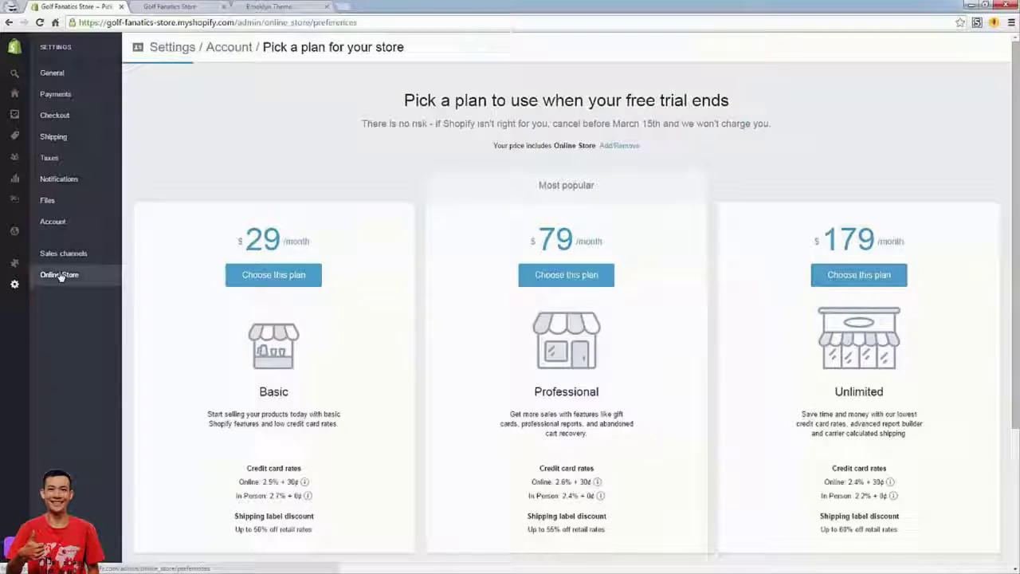
# Review the General, Checkout and Shipping settings, including the checkout's additional content and scripts section.
pyautogui.click(50, 72)
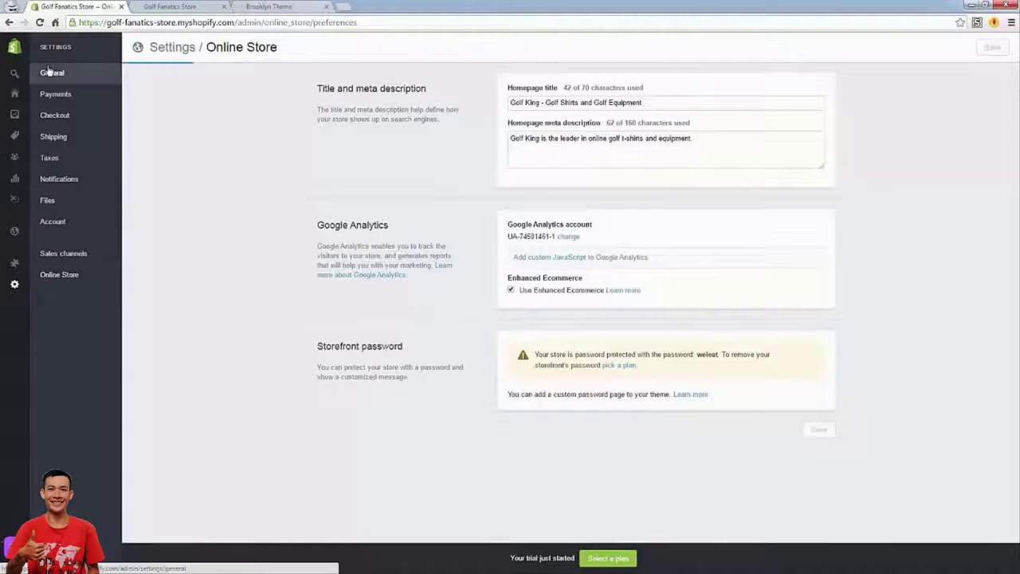
pyautogui.click(52, 137)
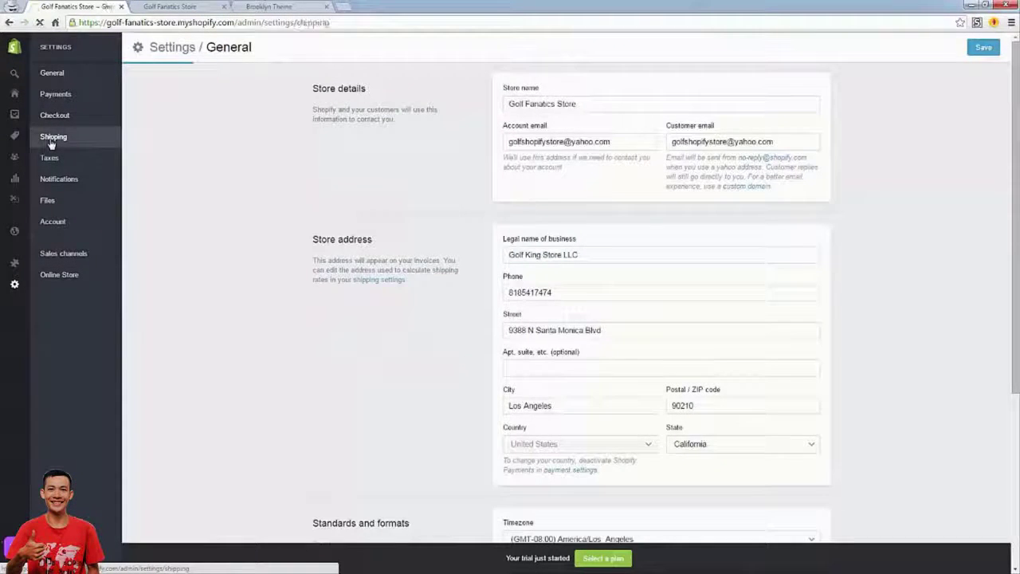
pyautogui.scroll(-10, 407, 371)
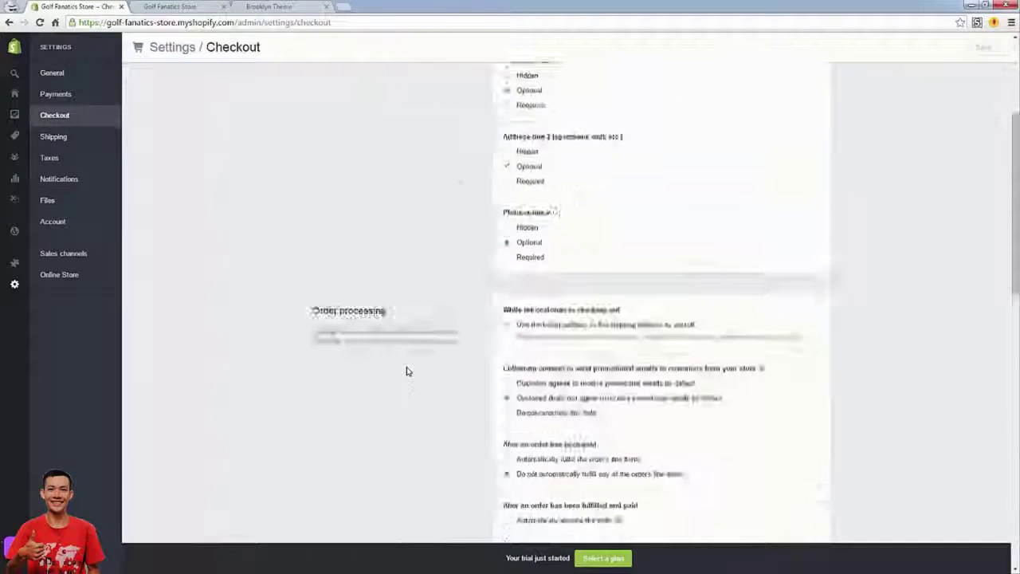
pyautogui.moveTo(508, 261); pyautogui.dragTo(544, 250)
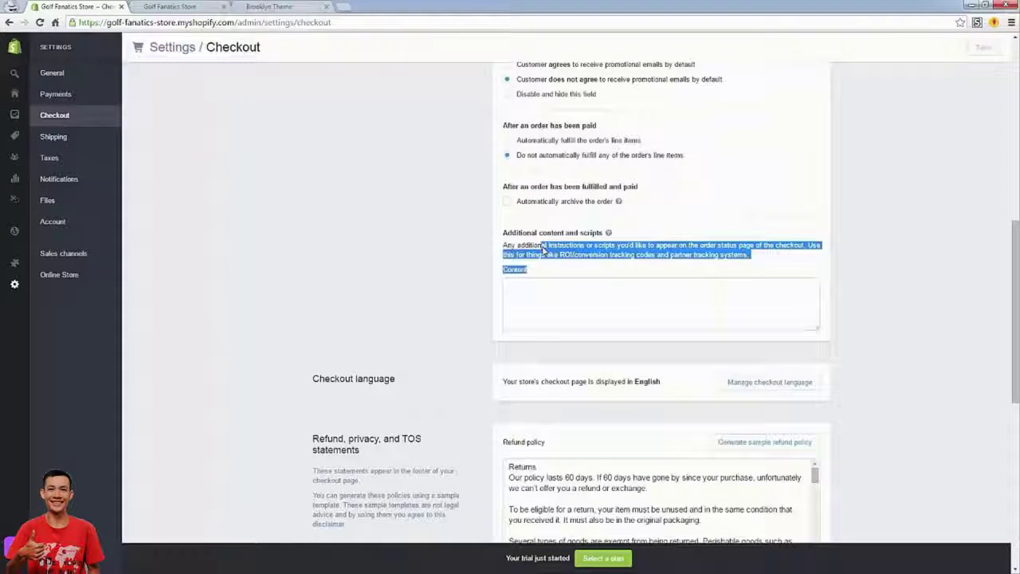
pyautogui.click(381, 259)
pyautogui.scroll(3, 382, 259)
pyautogui.click(53, 137)
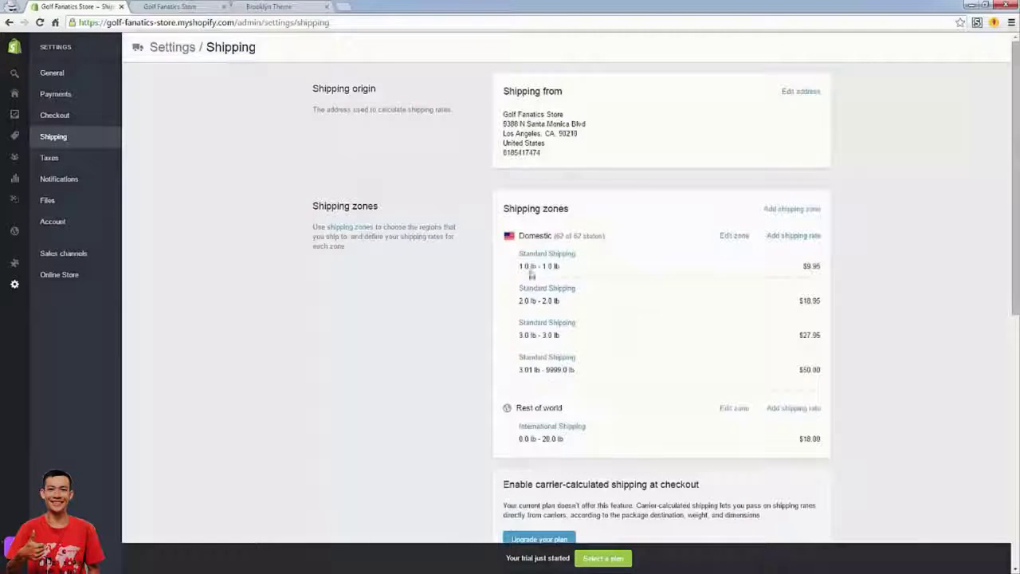
# Open the custom domain setup from the admin home page, examine registering a new .com domain name, and cancel.
pyautogui.click(17, 94)
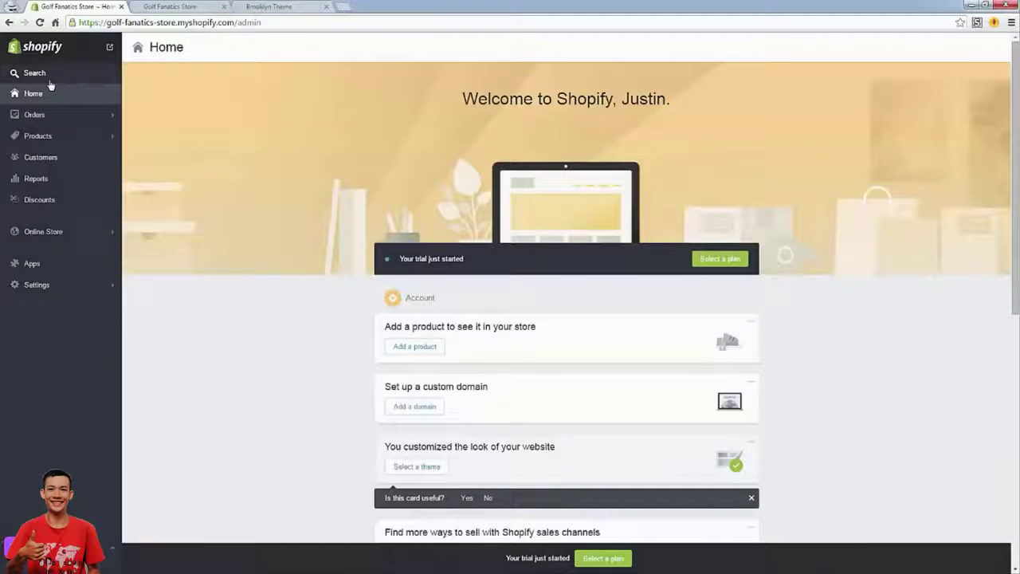
pyautogui.scroll(-2, 317, 321)
pyautogui.scroll(1, 317, 321)
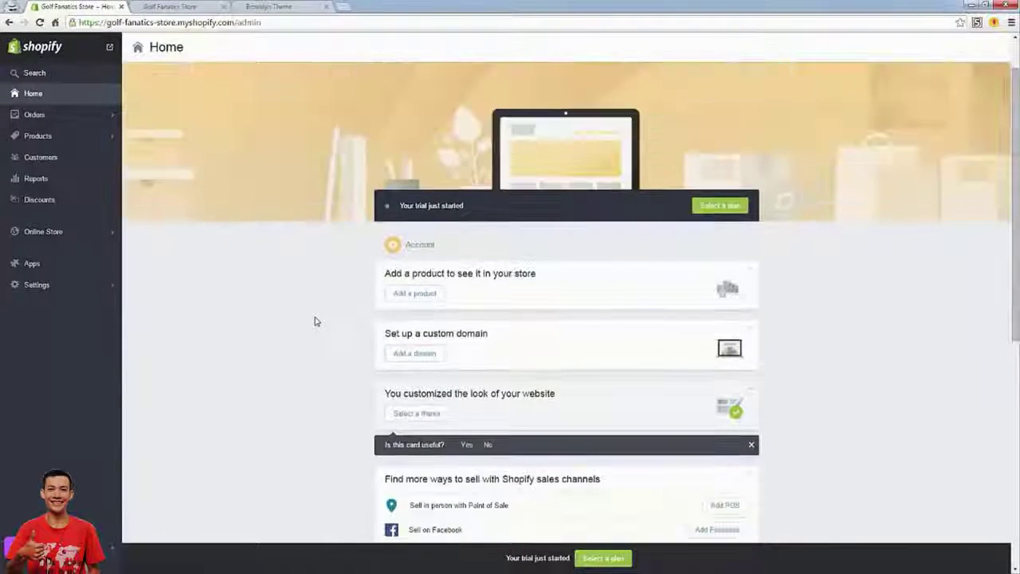
pyautogui.scroll(1, 314, 321)
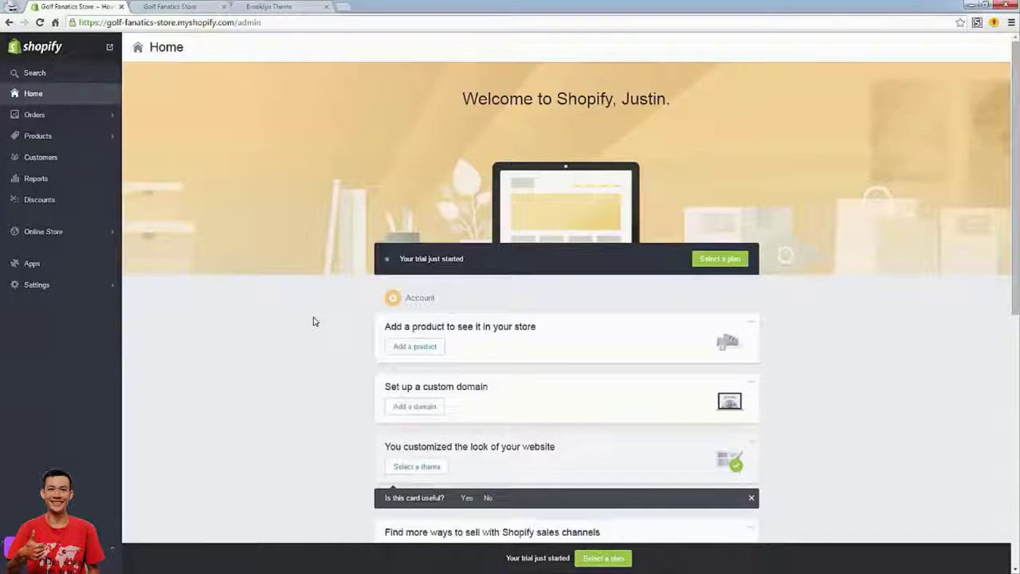
pyautogui.click(396, 407)
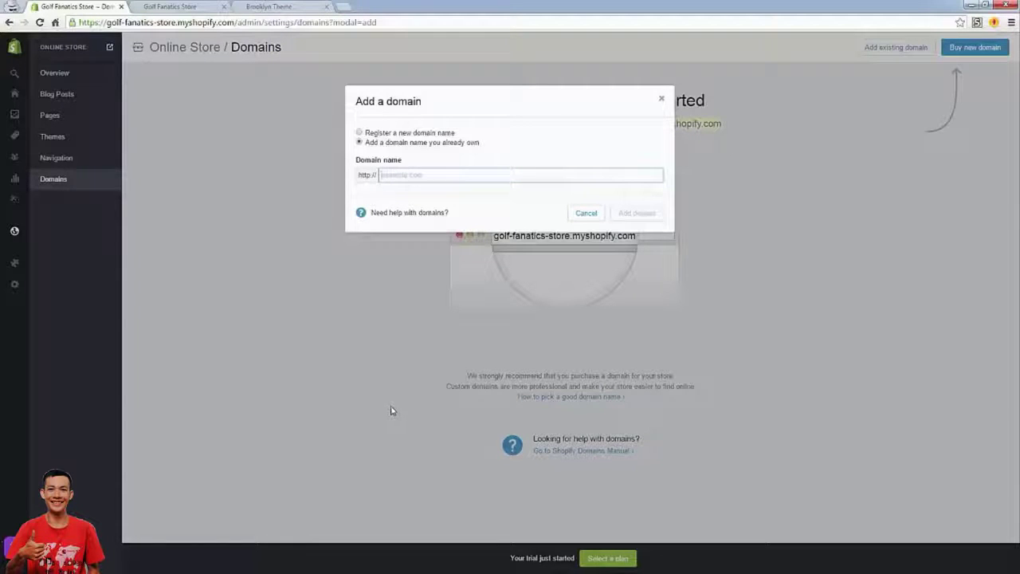
pyautogui.click(386, 134)
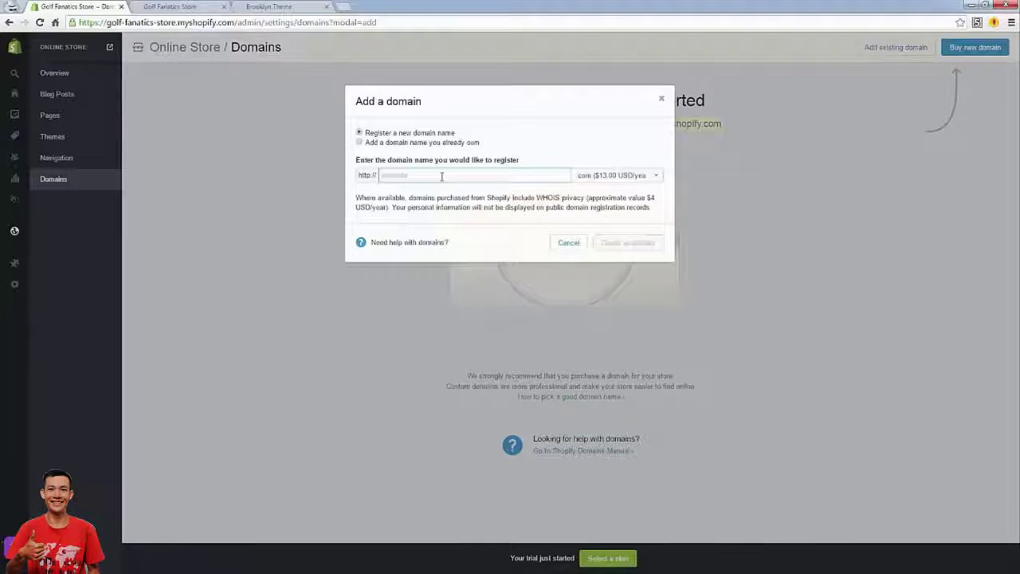
pyautogui.click(620, 175)
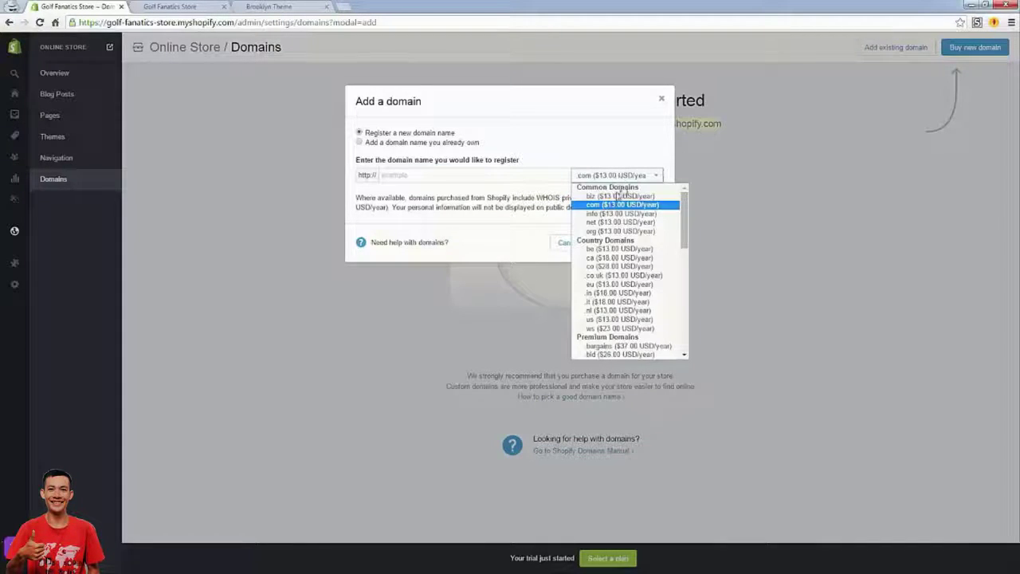
pyautogui.click(618, 204)
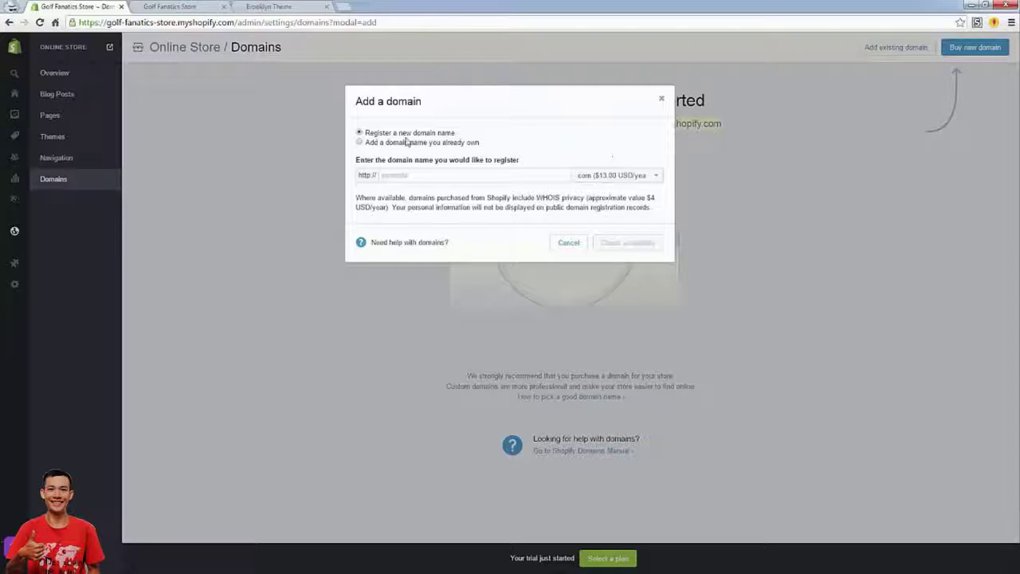
pyautogui.click(567, 243)
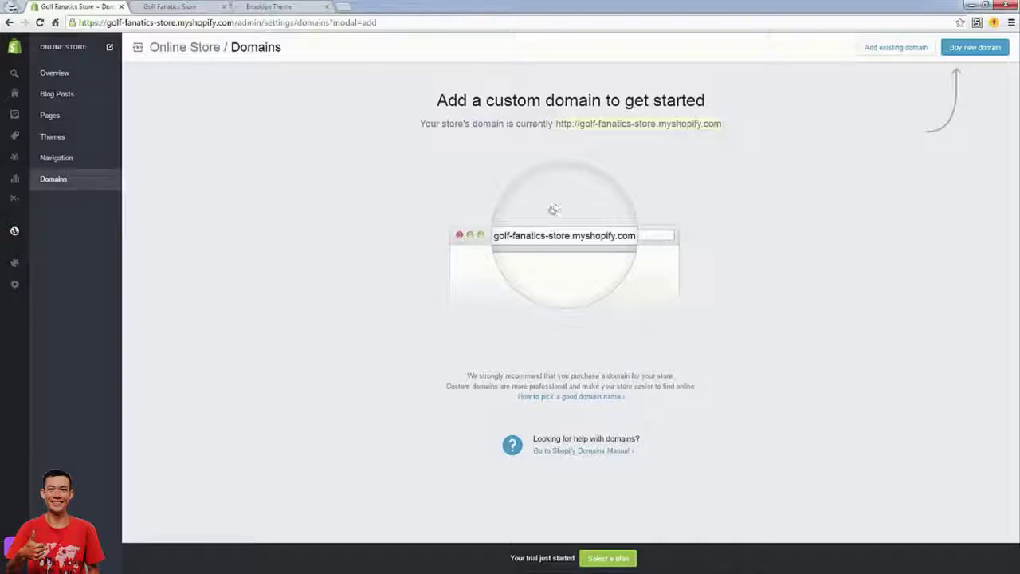
# Try the address golfking.com/admin in the storefront's browser tab.
pyautogui.click(172, 7)
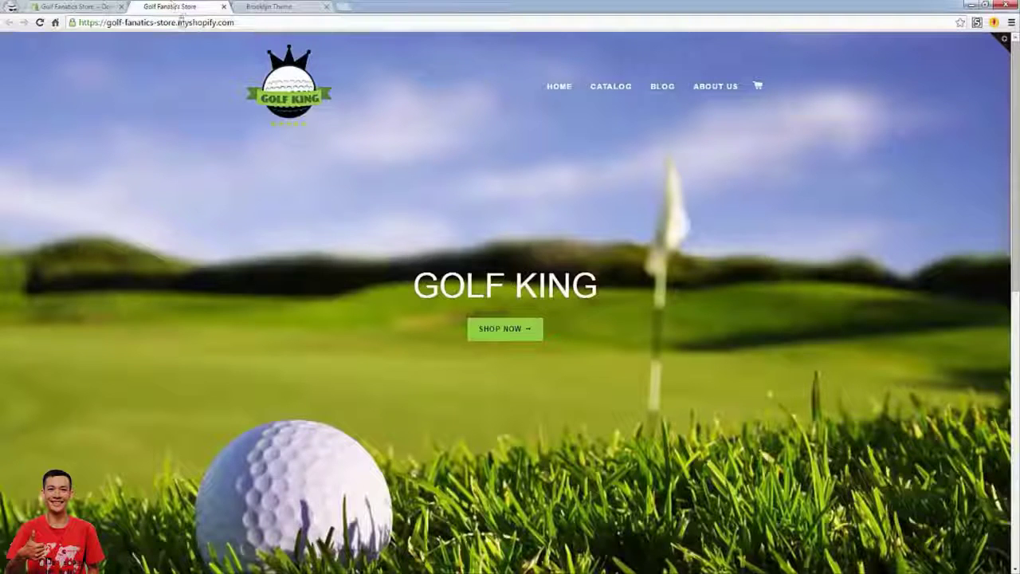
pyautogui.click(185, 23)
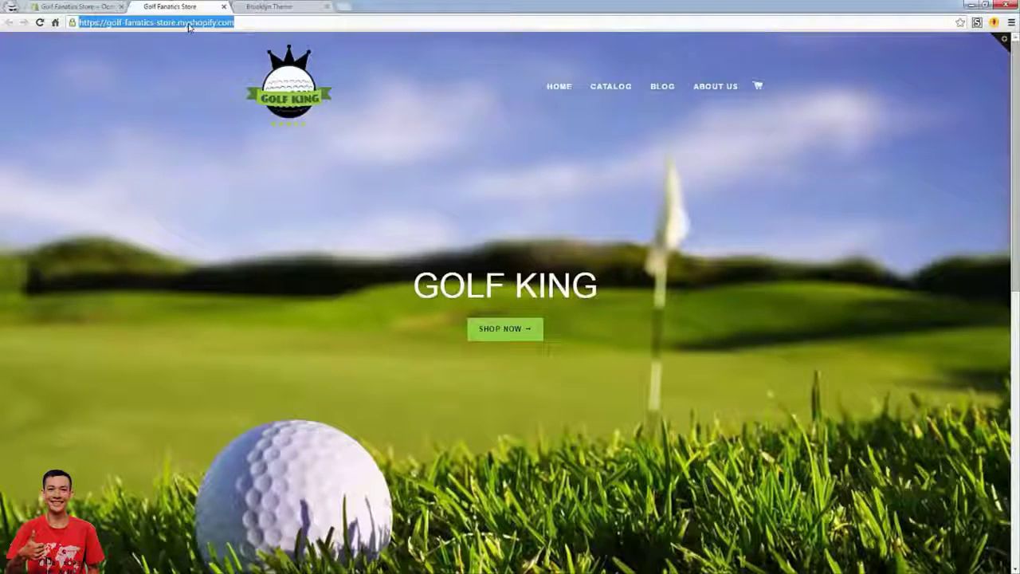
pyautogui.write('golfking.com')
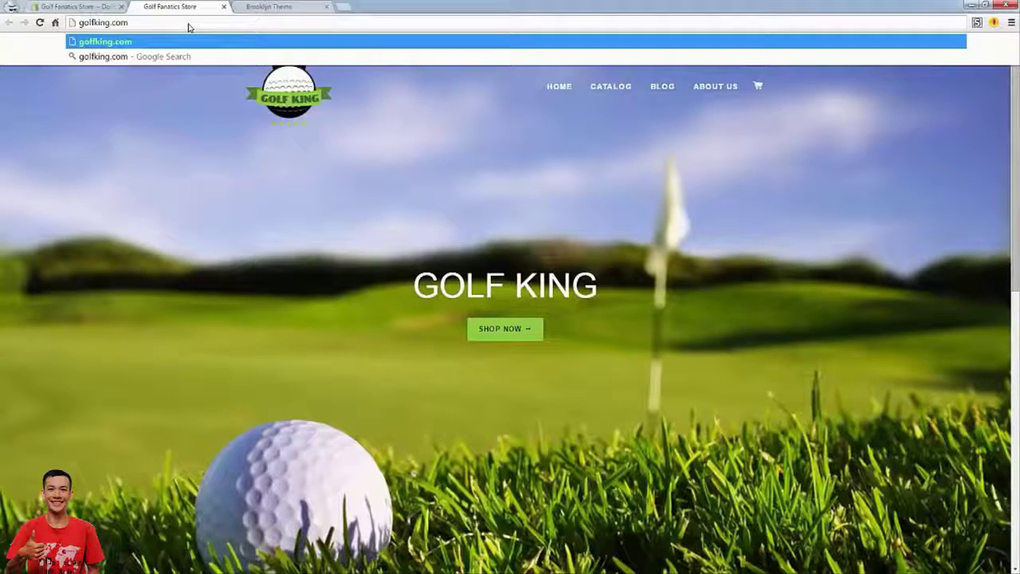
pyautogui.write('/admin')
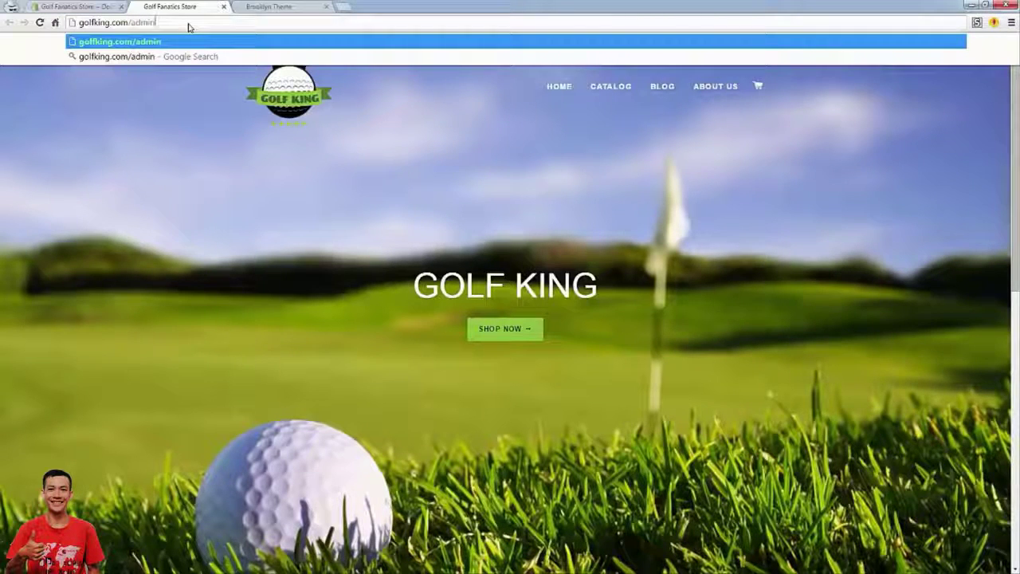
pyautogui.press('Return')
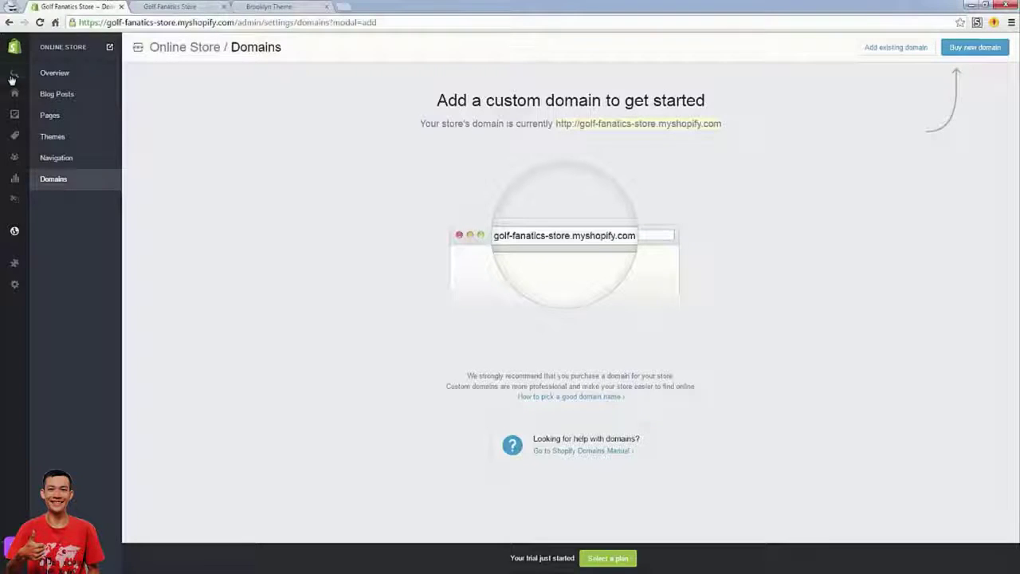
# Return to the admin home page and highlight the golf-fanatics-store.myshopify.com part of its address.
pyautogui.moveTo(22, 101)
pyautogui.click(59, 94)
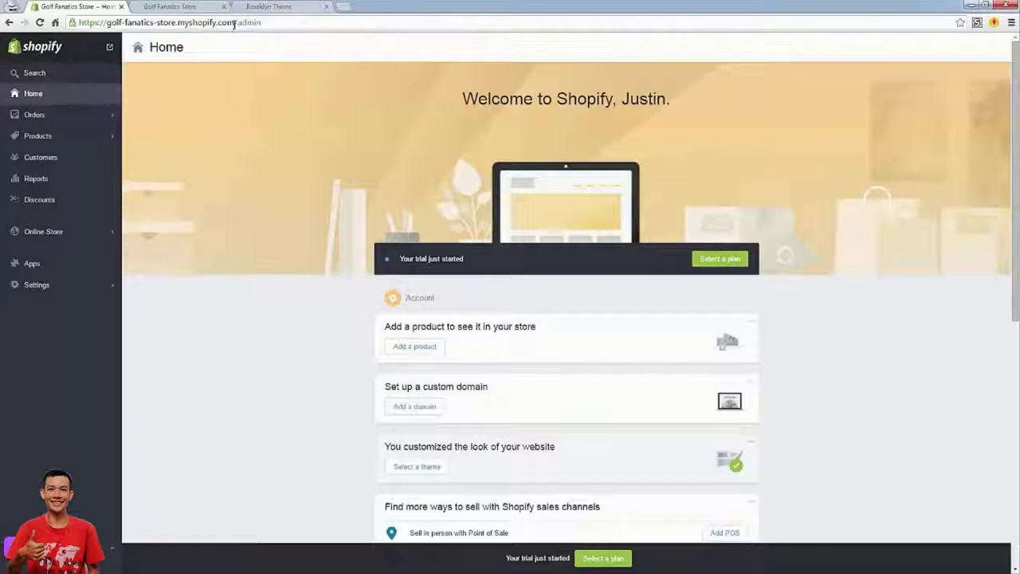
pyautogui.moveTo(234, 22); pyautogui.dragTo(74, 23)
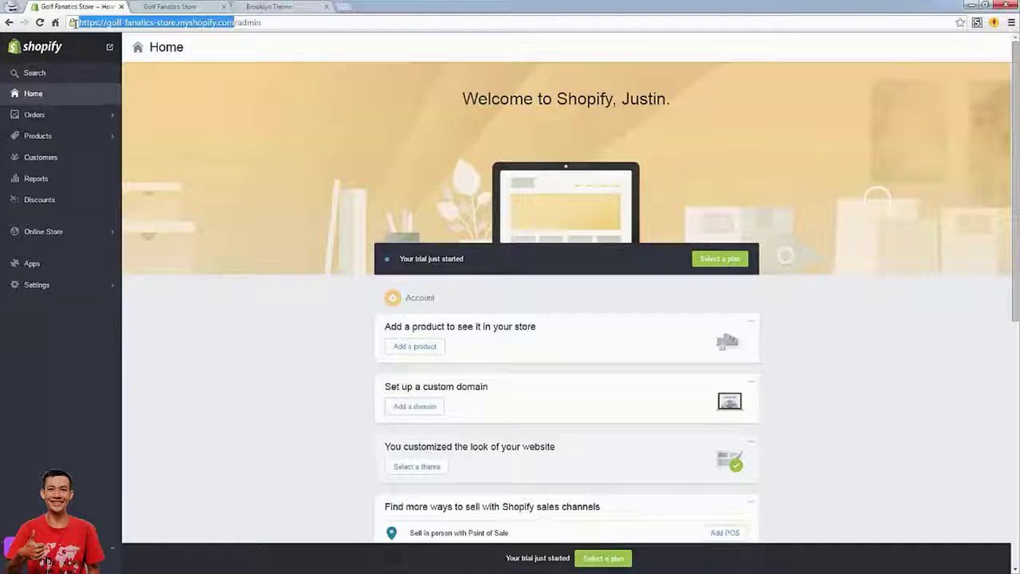
pyautogui.moveTo(74, 22); pyautogui.dragTo(236, 23)
# Open the Online Store's Domains page and highlight the line stating the store's current domain.
pyautogui.click(66, 233)
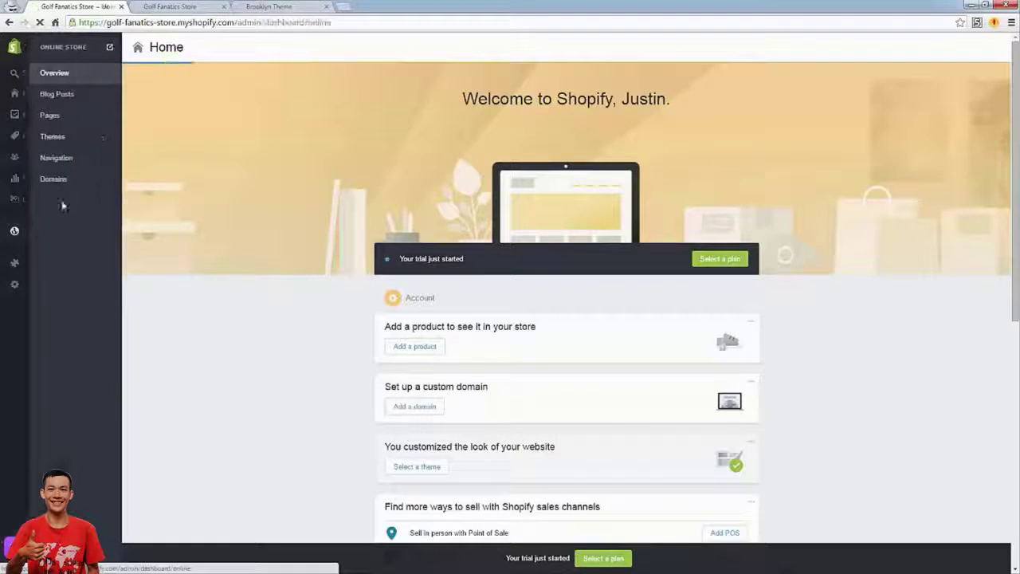
pyautogui.click(63, 182)
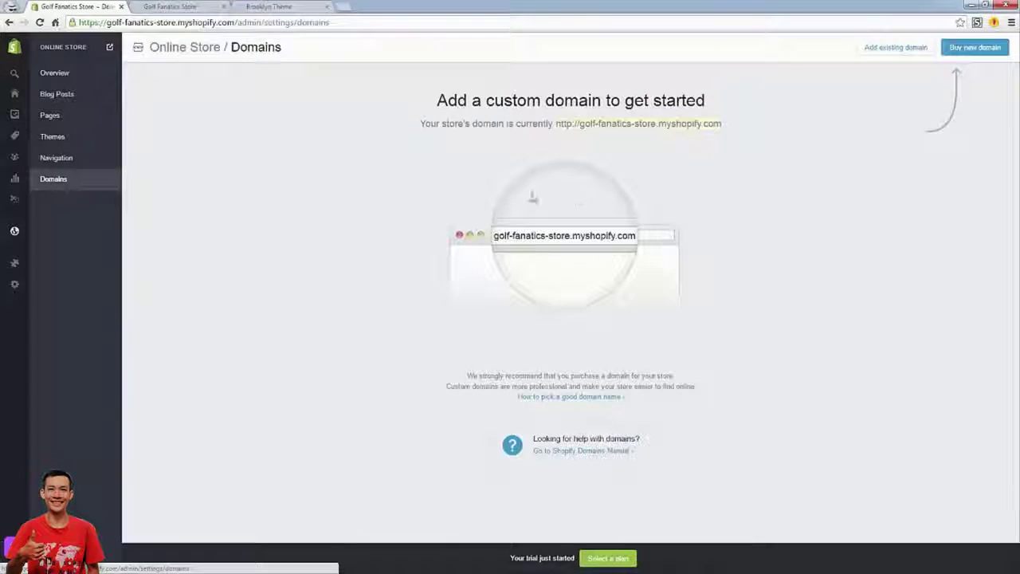
pyautogui.moveTo(410, 127); pyautogui.dragTo(569, 125)
pyautogui.click(353, 128)
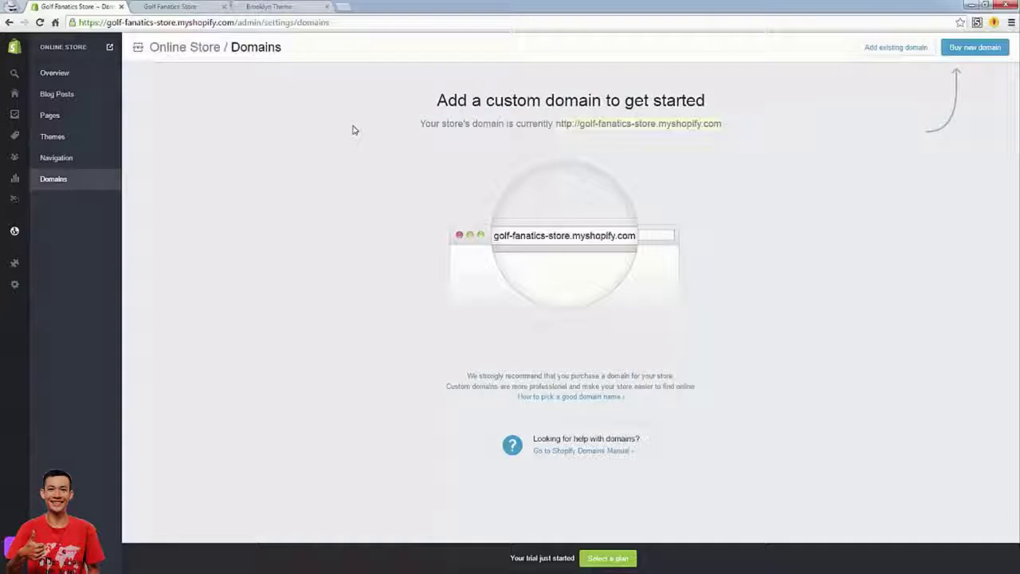
# Open the form for buying a new domain, close it, and highlight the store's current domain on the Domains page.
pyautogui.click(967, 47)
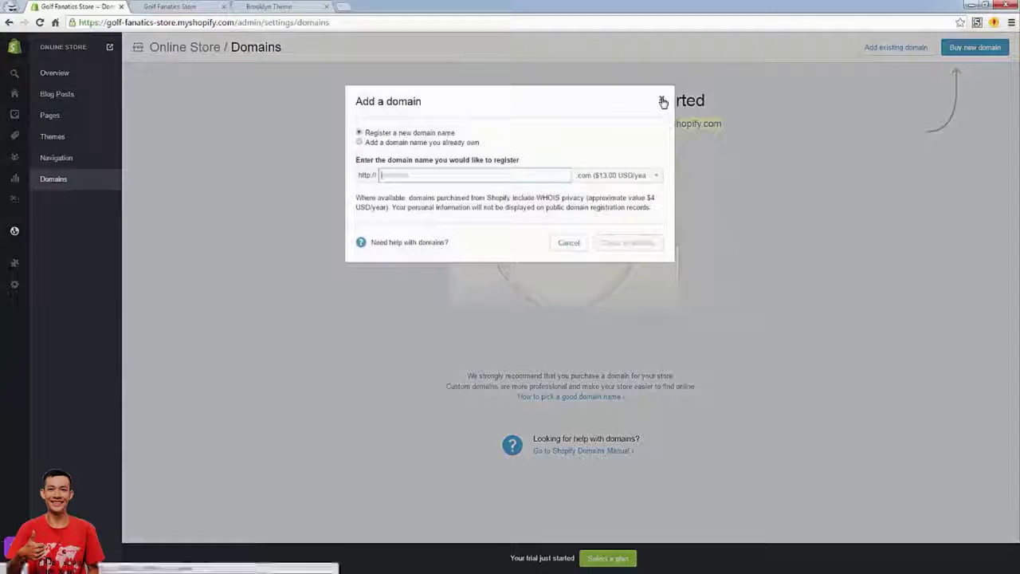
pyautogui.click(660, 99)
pyautogui.moveTo(739, 136); pyautogui.dragTo(771, 134)
pyautogui.click(771, 133)
pyautogui.moveTo(556, 124); pyautogui.dragTo(590, 120)
pyautogui.click(728, 128)
pyautogui.click(558, 119)
pyautogui.click(759, 130)
pyautogui.click(591, 120)
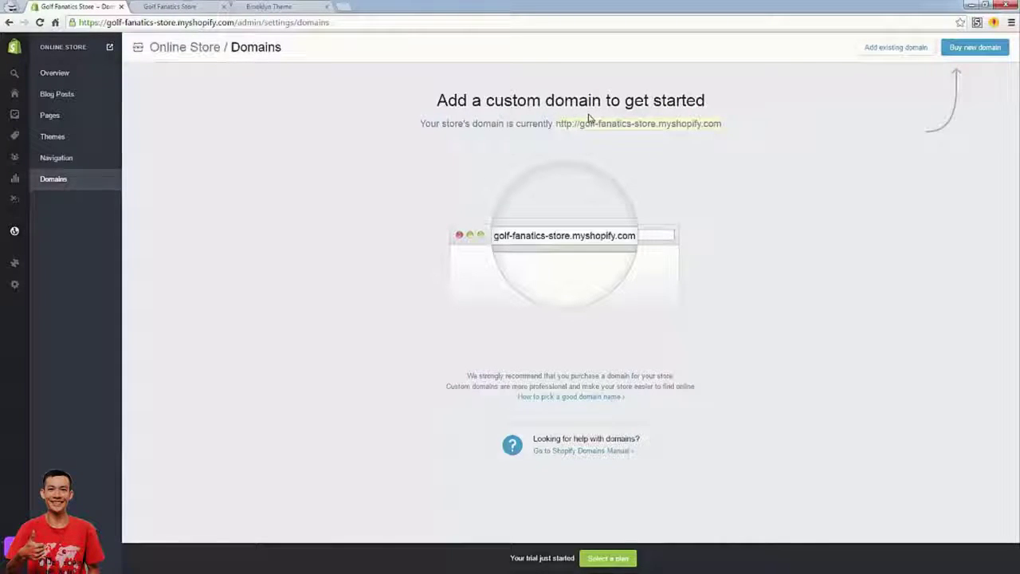
# Remove the Blog item from the Online Store's main menu and save the menu.
pyautogui.click(162, 7)
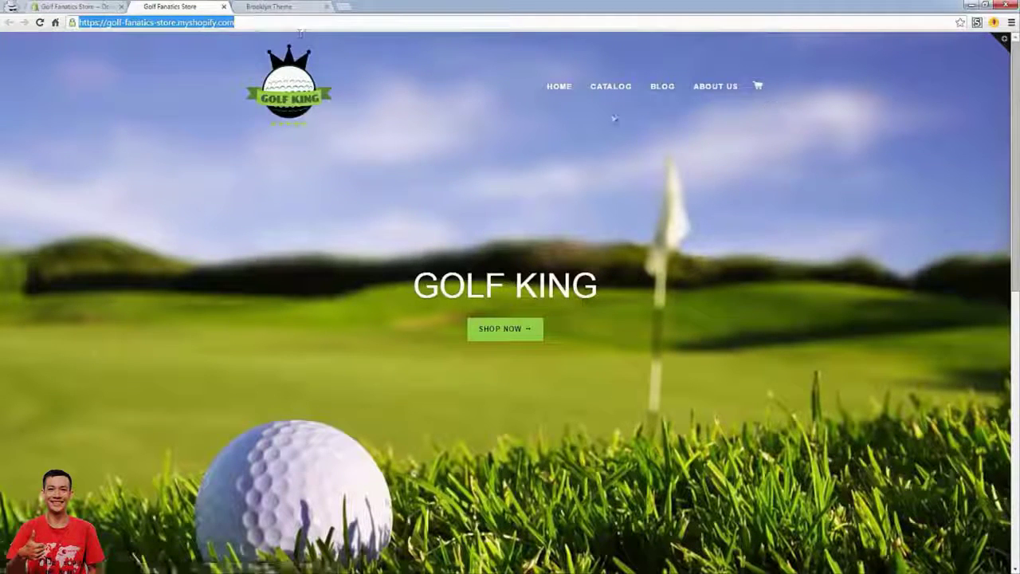
pyautogui.click(47, 6)
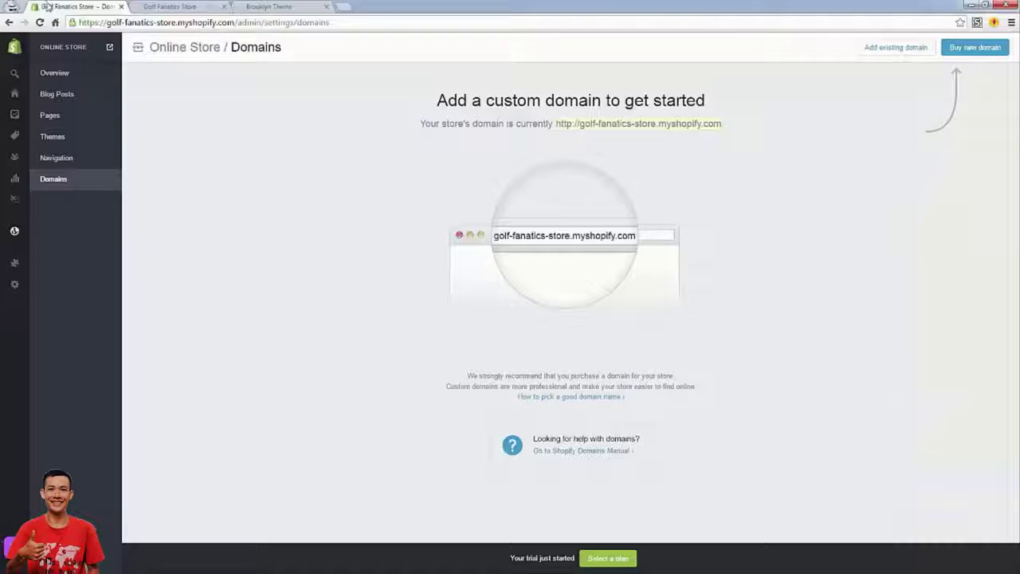
pyautogui.click(54, 163)
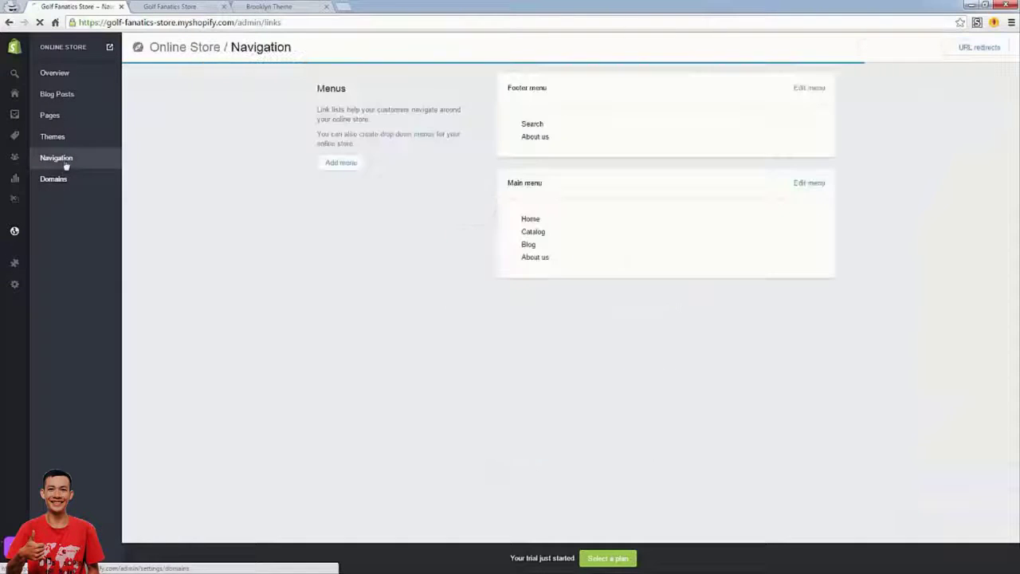
pyautogui.click(14, 232)
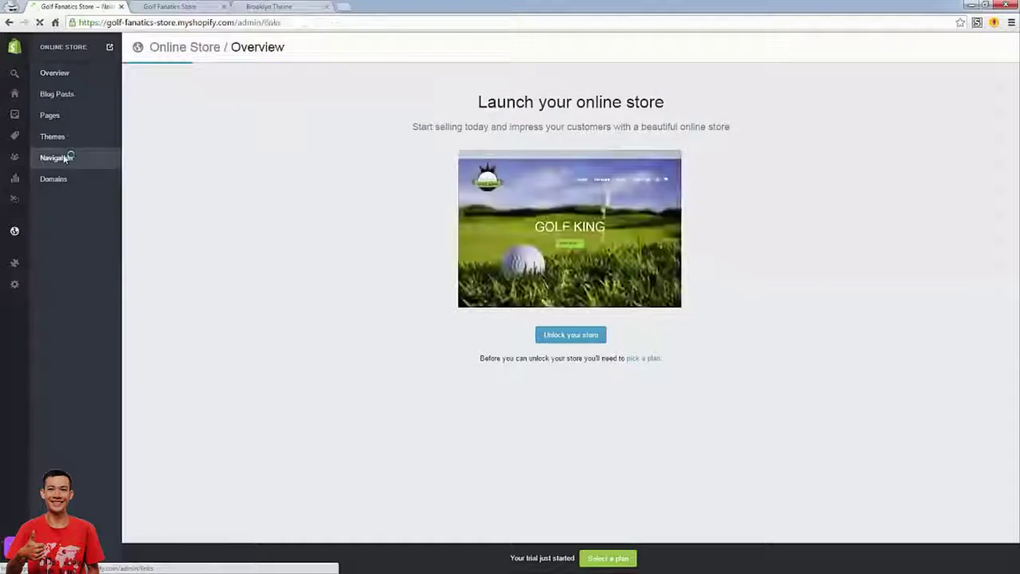
pyautogui.click(56, 158)
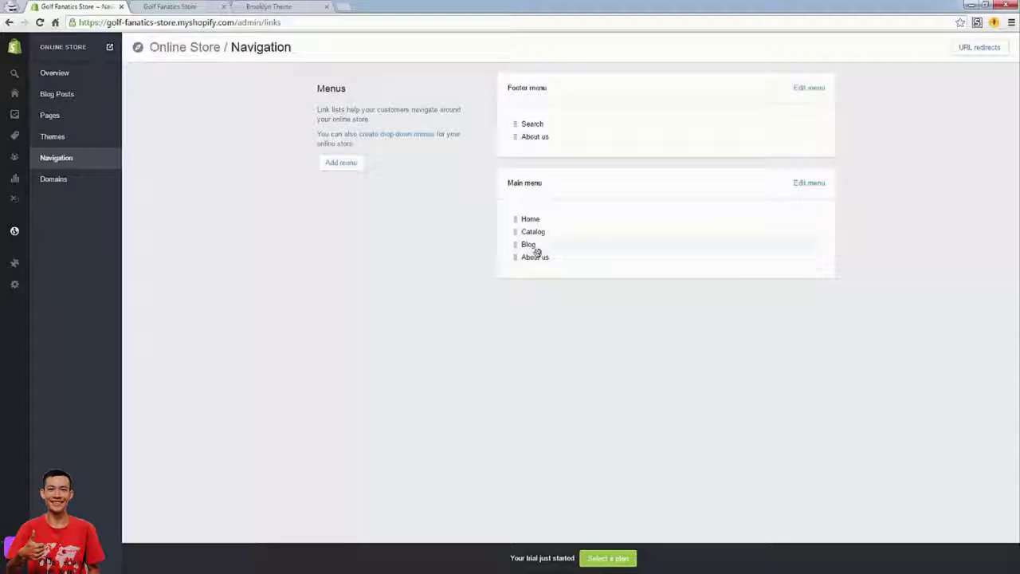
pyautogui.click(807, 188)
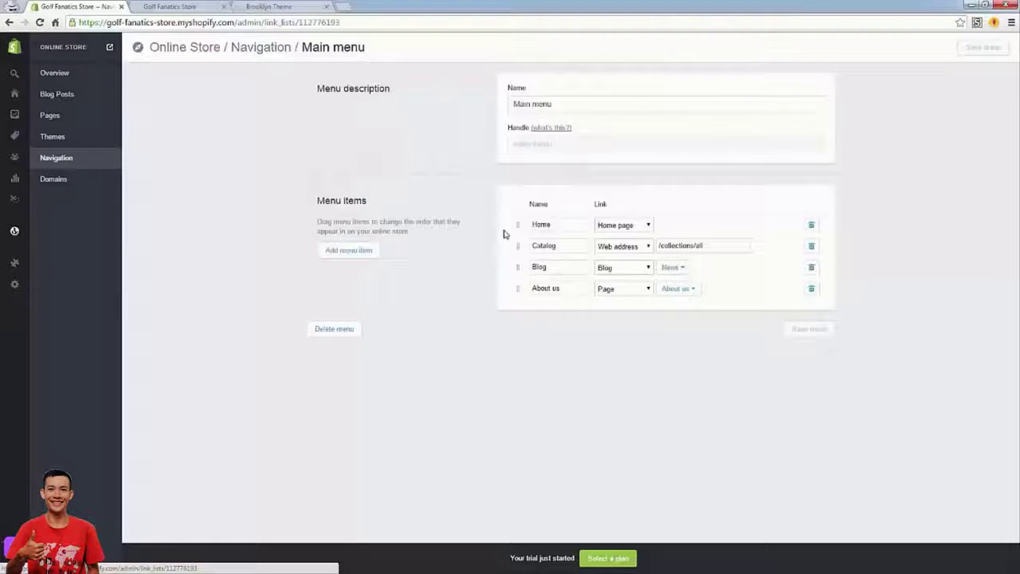
pyautogui.click(811, 269)
pyautogui.click(807, 308)
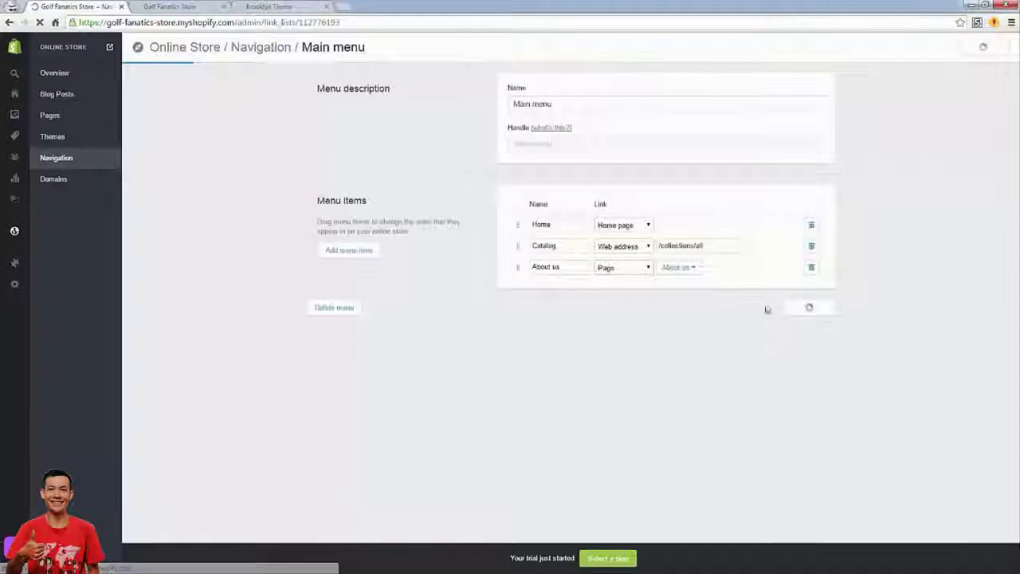
# Reload the storefront home page to check its header menu, and return to the admin.
pyautogui.click(169, 7)
pyautogui.click(40, 22)
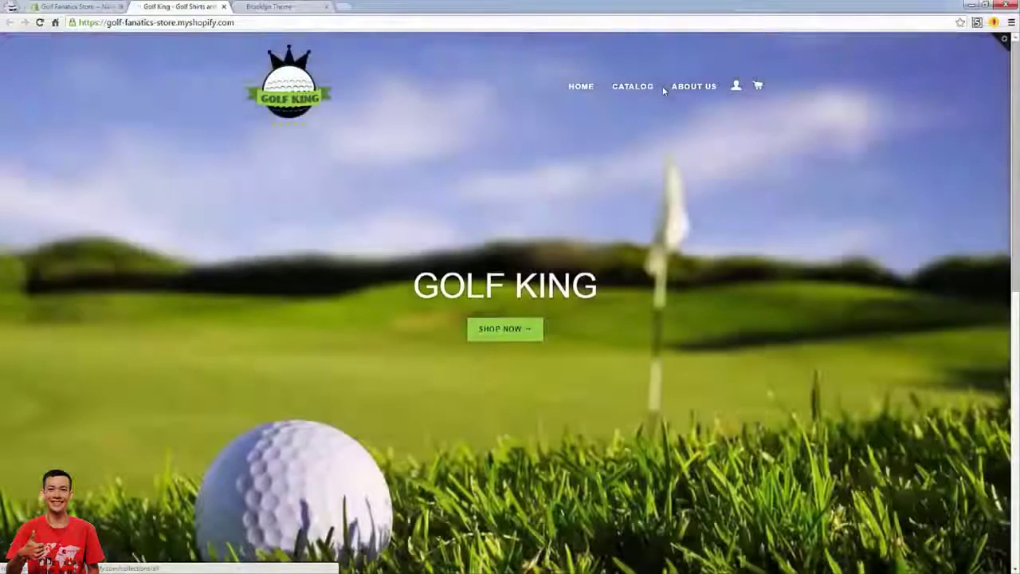
pyautogui.click(76, 6)
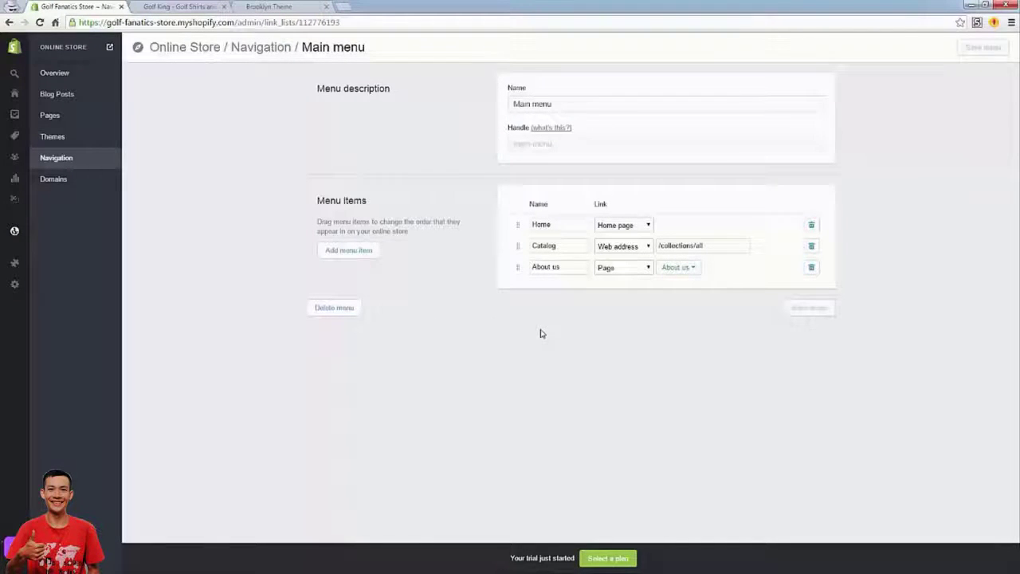
# Create and save a new page titled "Contact Us" with the page.contact template and no content.
pyautogui.click(81, 124)
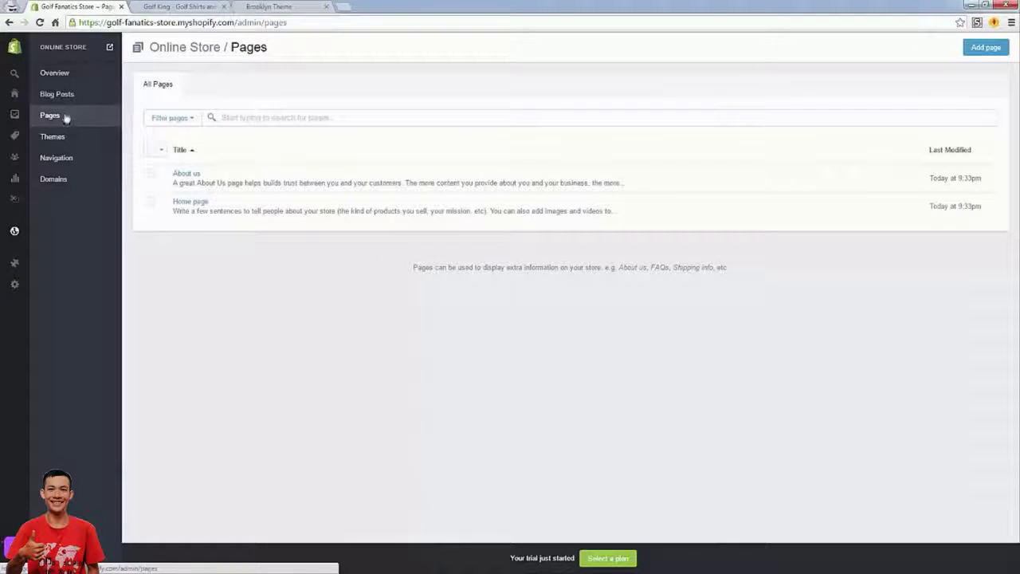
pyautogui.click(979, 51)
pyautogui.click(439, 123)
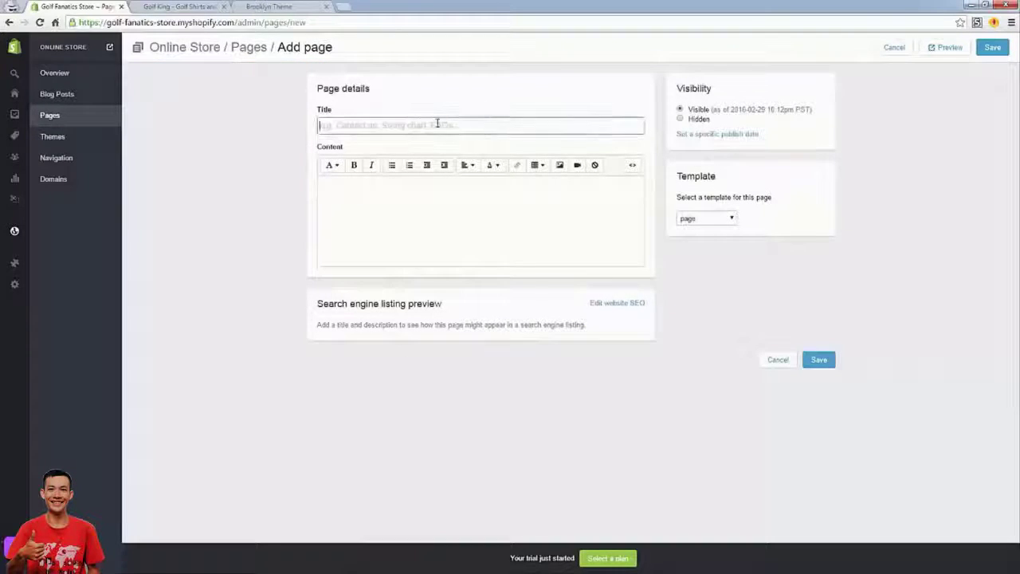
pyautogui.write('Contact Us')
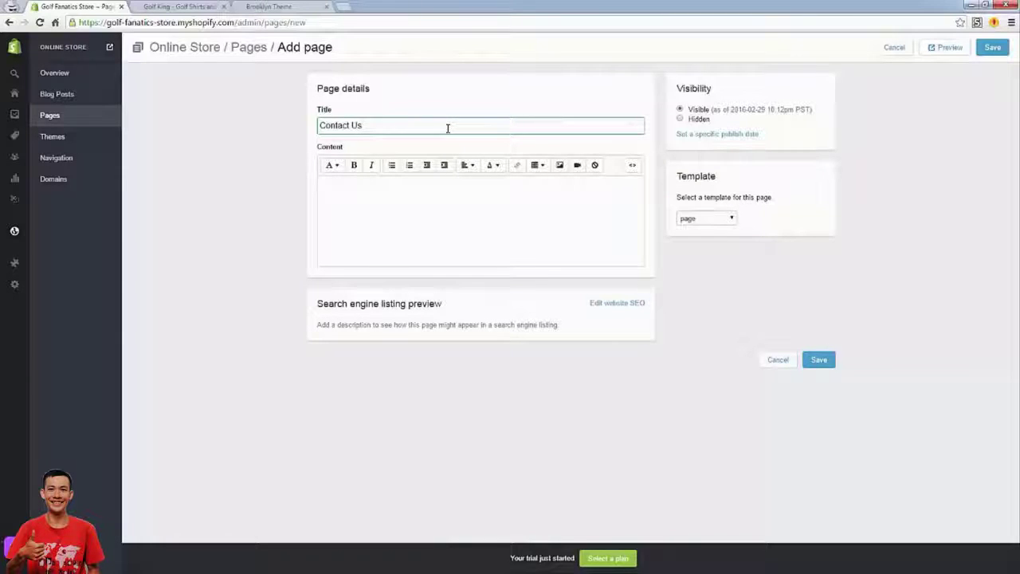
pyautogui.click(690, 217)
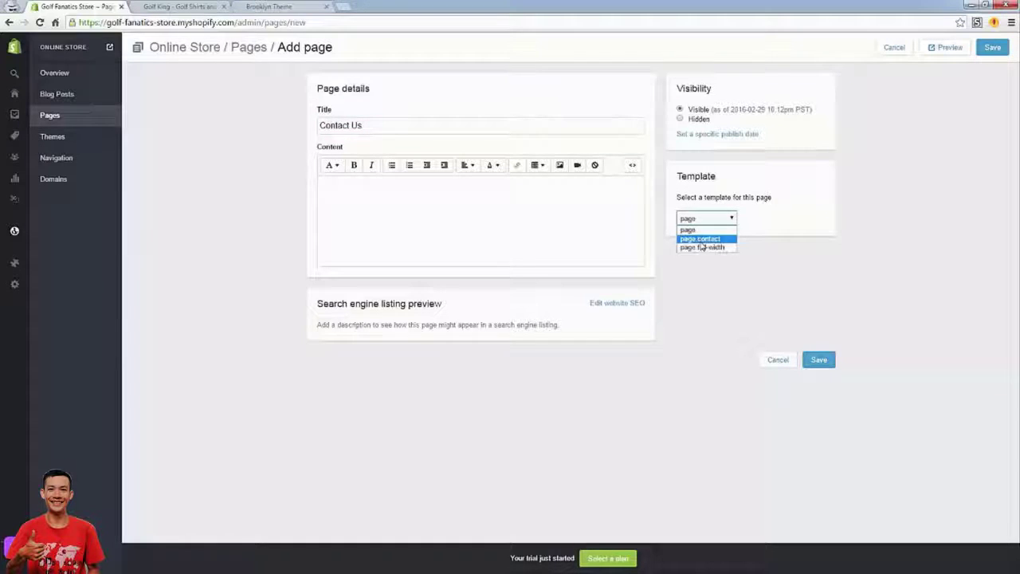
pyautogui.click(701, 242)
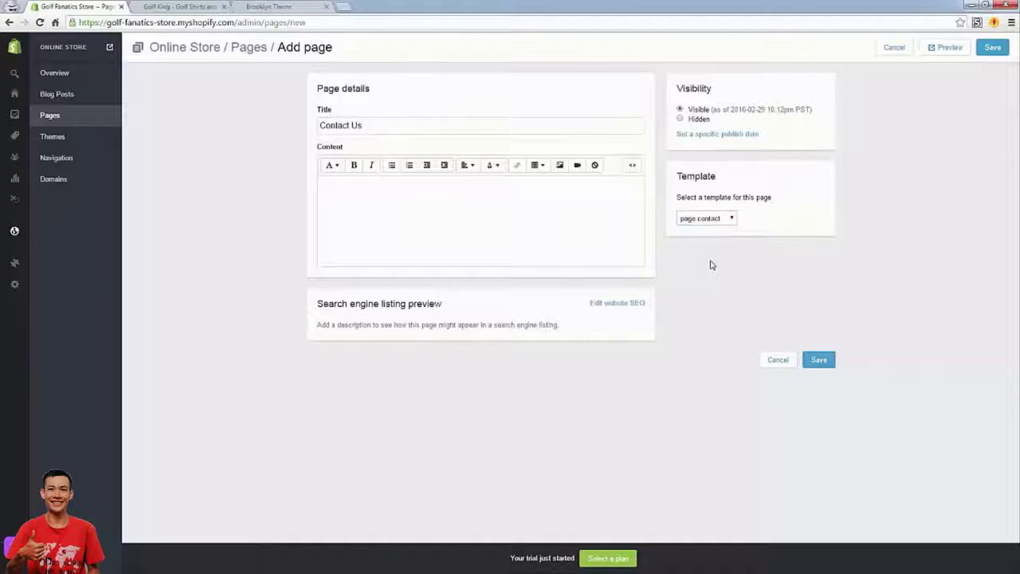
pyautogui.click(413, 214)
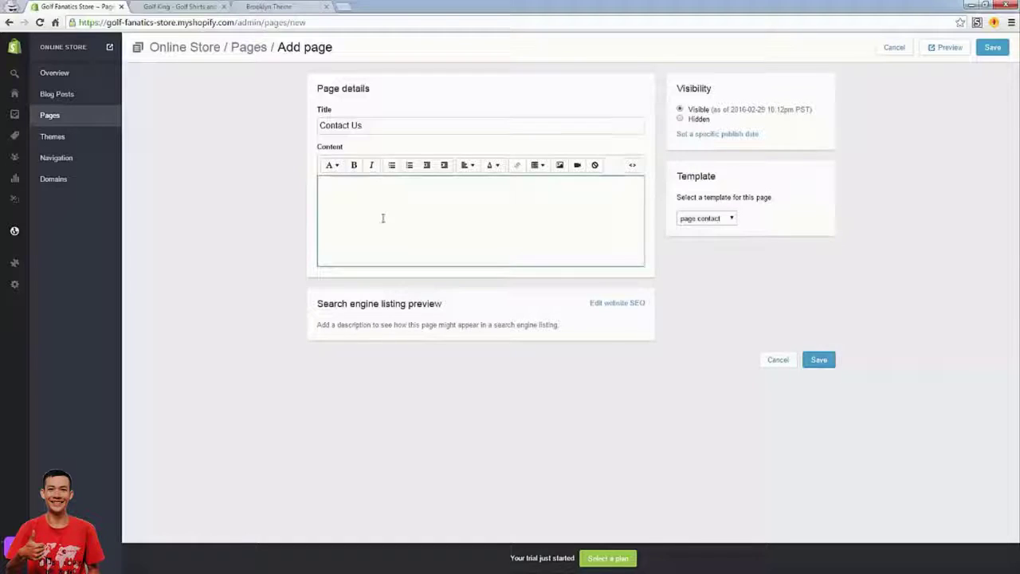
pyautogui.click(806, 359)
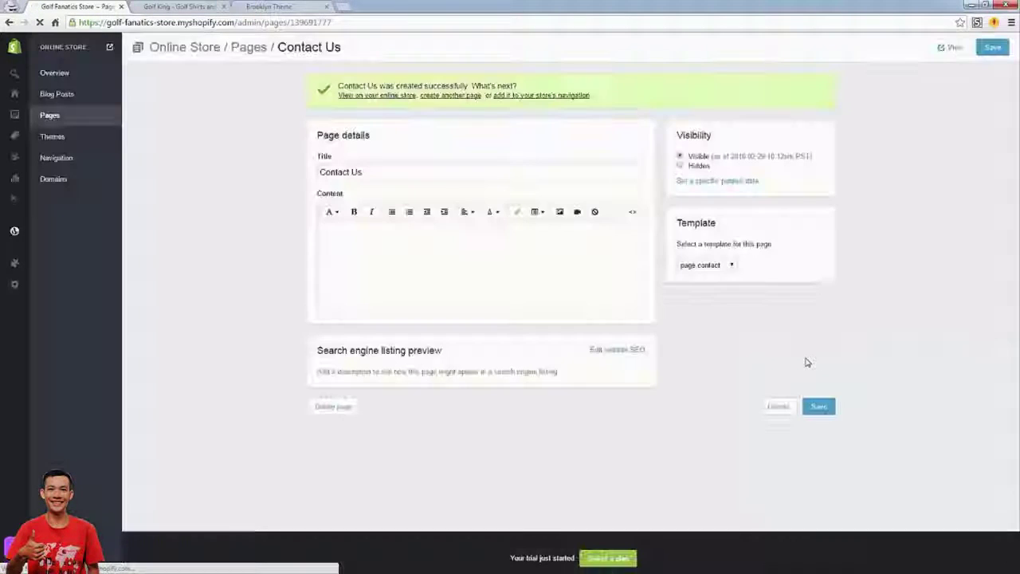
# Open the Contact Us page's storefront view in a new browser tab and highlight the template selection label in the admin.
pyautogui.rightClick(388, 98)
pyautogui.click(407, 103)
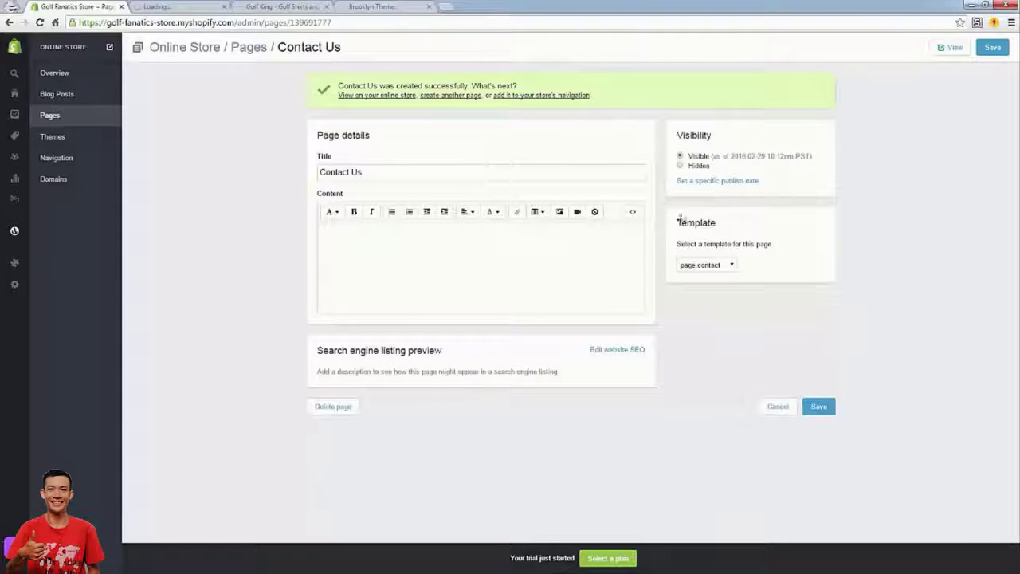
pyautogui.moveTo(676, 246); pyautogui.dragTo(773, 244)
pyautogui.click(787, 249)
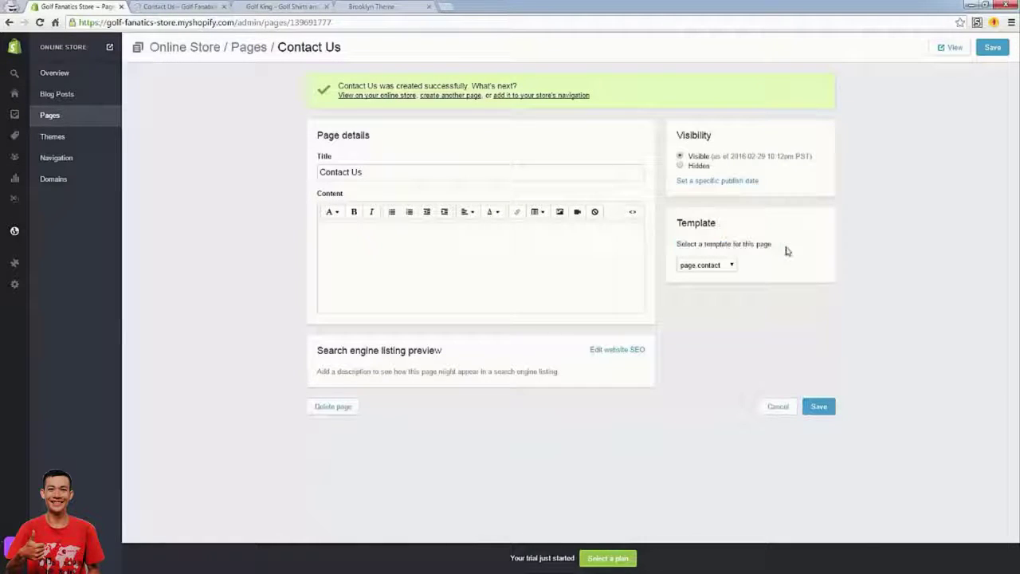
# Examine the contact form on the storefront's Contact Us page, highlighting its heading.
pyautogui.click(182, 8)
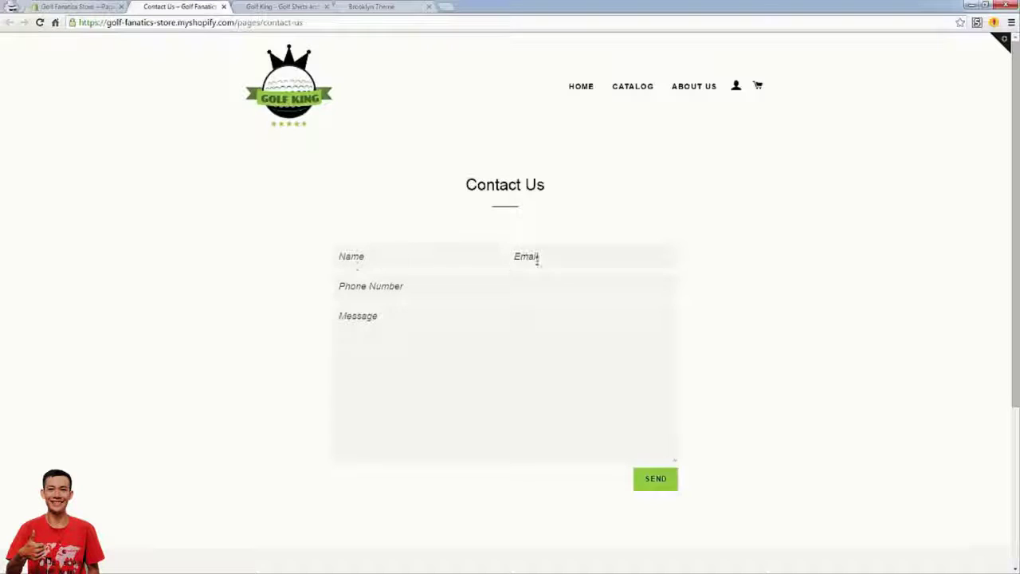
pyautogui.moveTo(369, 204); pyautogui.dragTo(563, 191)
pyautogui.click(562, 192)
pyautogui.moveTo(550, 184); pyautogui.dragTo(419, 186)
pyautogui.click(615, 191)
pyautogui.click(420, 187)
pyautogui.click(107, 7)
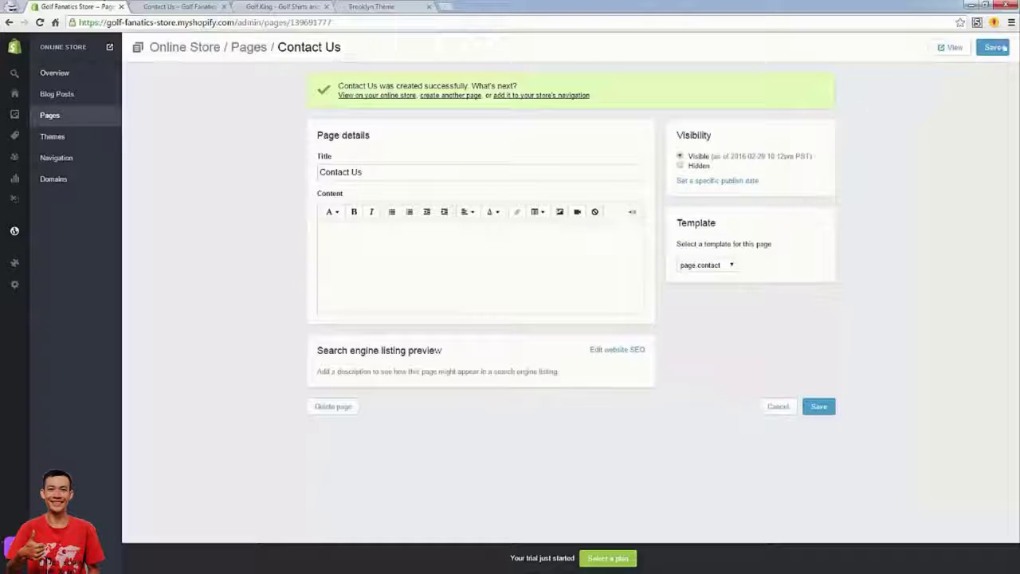
pyautogui.hotkey('ctrl', 'Tab')
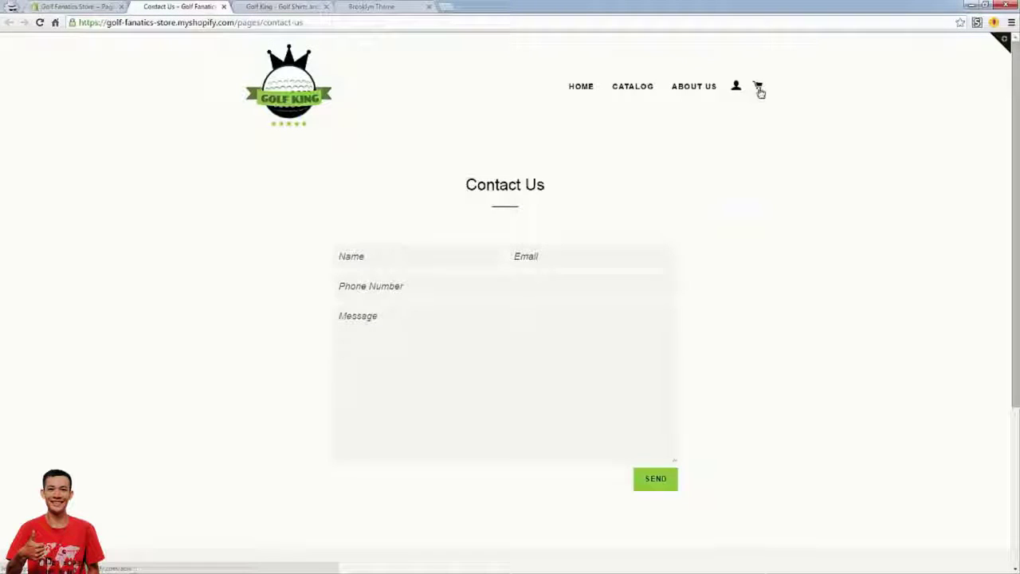
pyautogui.scroll(-3, 258, 271)
pyautogui.scroll(3, 239, 239)
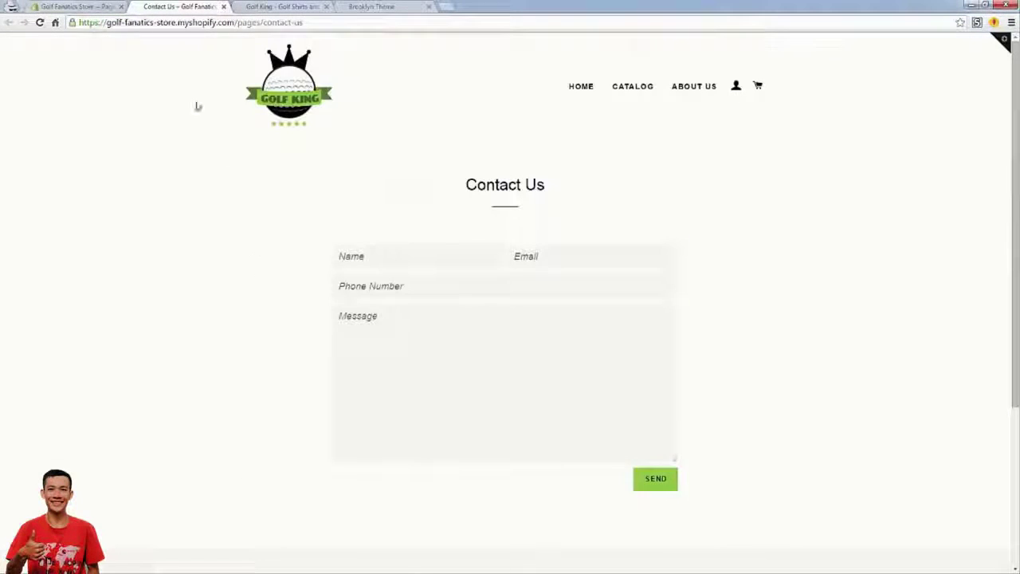
# Add a new item to the Online Store's main menu that links to the Contact Us page.
pyautogui.hotkey('ctrl', 'shift', 'Tab')
pyautogui.click(73, 163)
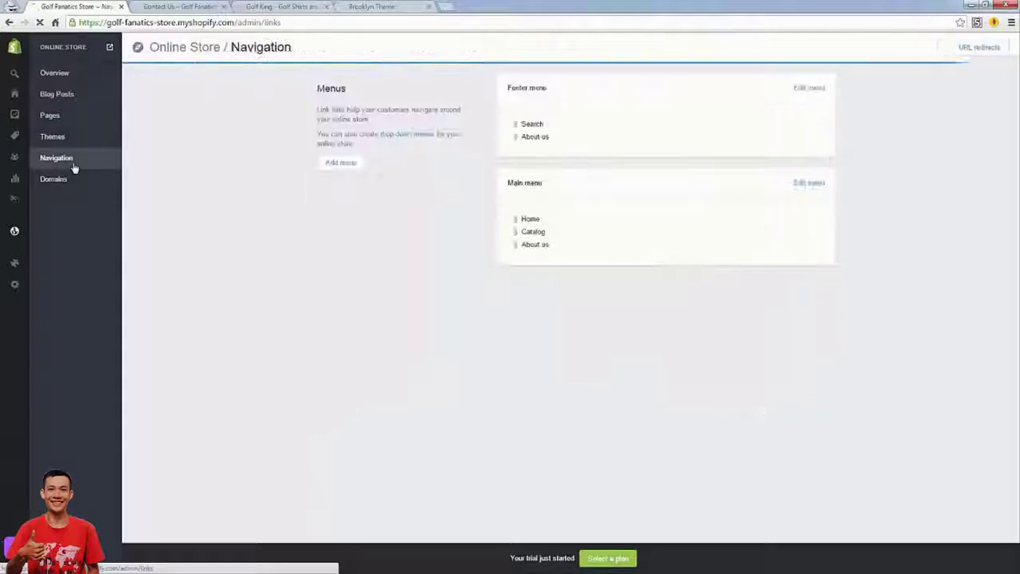
pyautogui.click(810, 185)
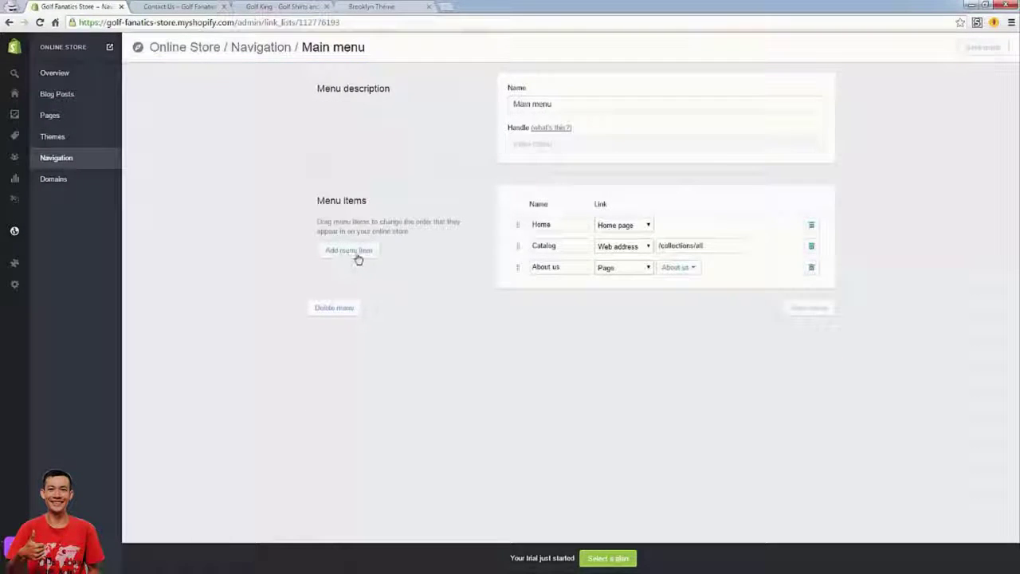
pyautogui.click(352, 250)
pyautogui.click(623, 290)
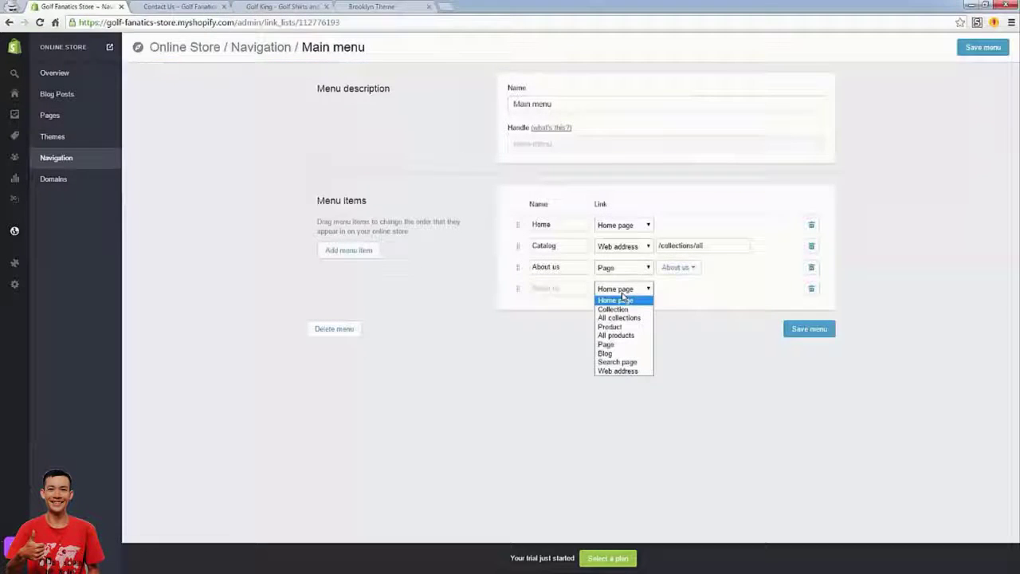
pyautogui.click(610, 371)
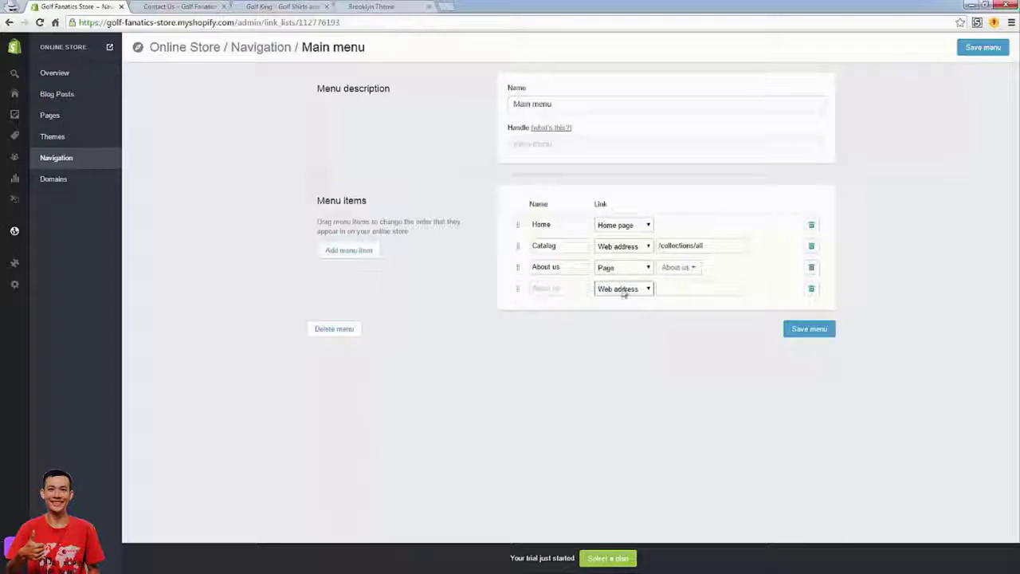
pyautogui.click(623, 290)
pyautogui.click(607, 344)
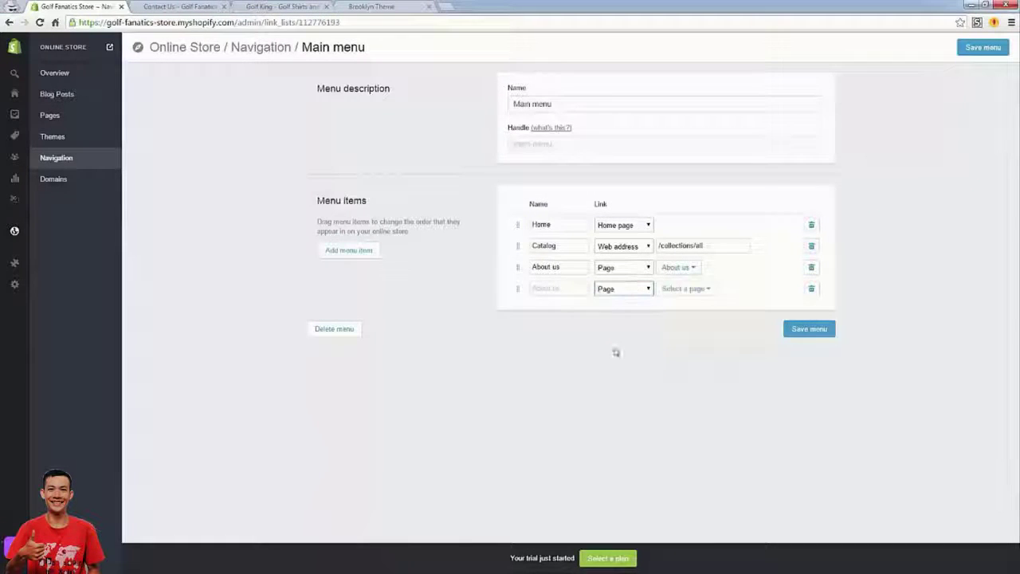
pyautogui.click(687, 292)
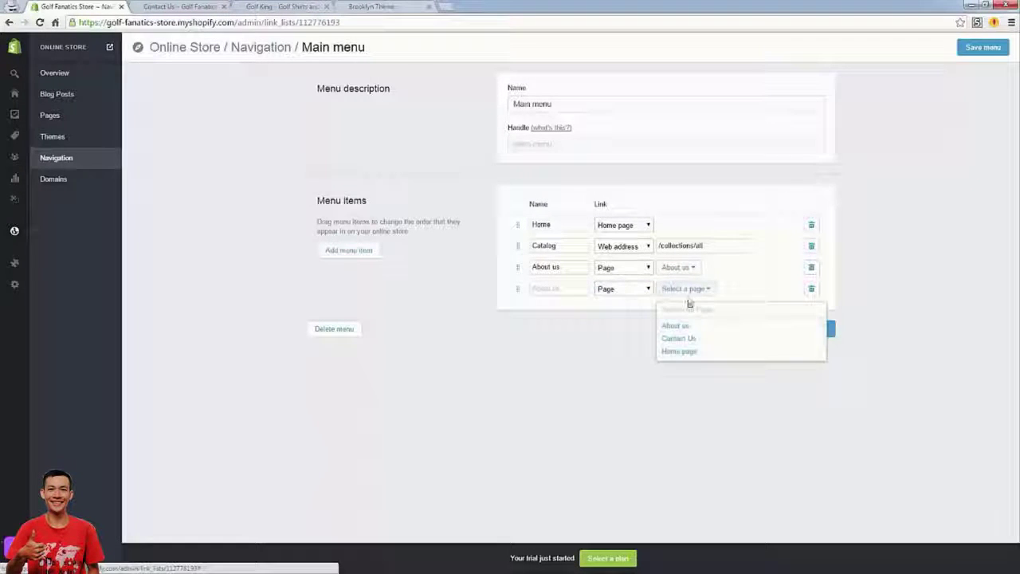
pyautogui.click(681, 342)
# Name the new menu item "Contact" and save the main menu.
pyautogui.click(558, 292)
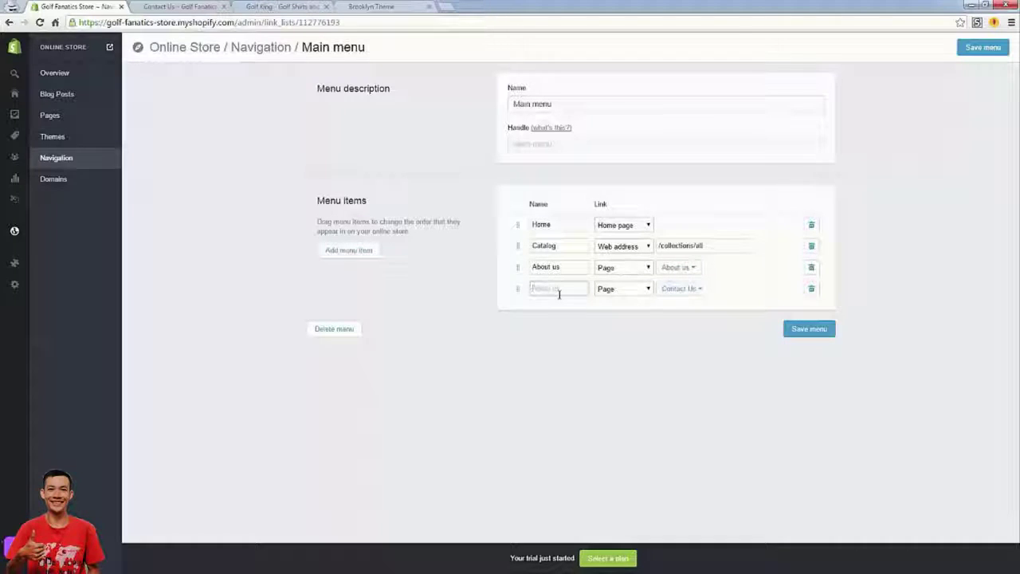
pyautogui.write('Cont')
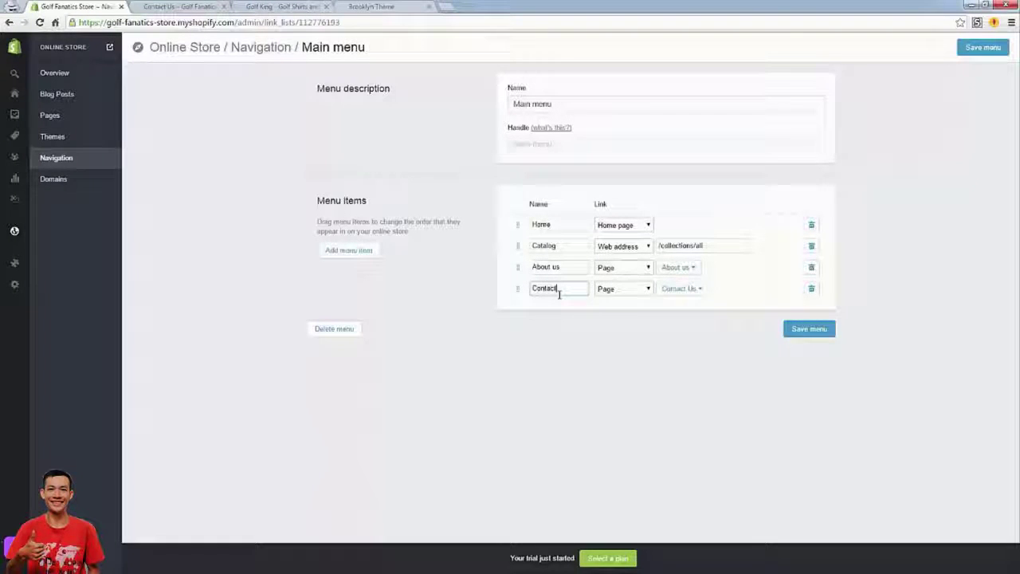
pyautogui.write('act')
pyautogui.click(809, 328)
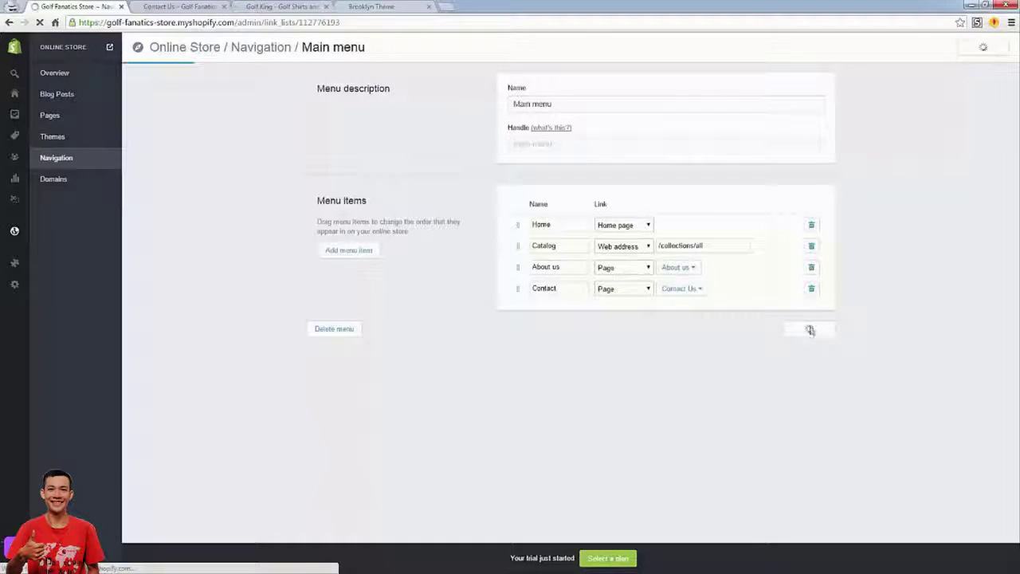
# Close the Contact Us browser tab and reload the storefront home page to check its header menu.
pyautogui.click(199, 7)
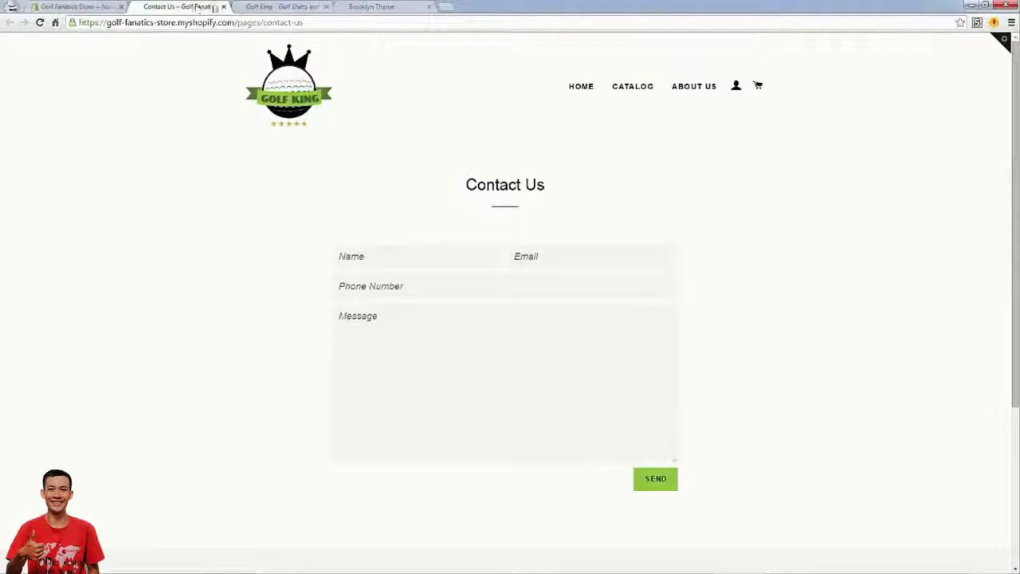
pyautogui.click(224, 7)
pyautogui.click(179, 6)
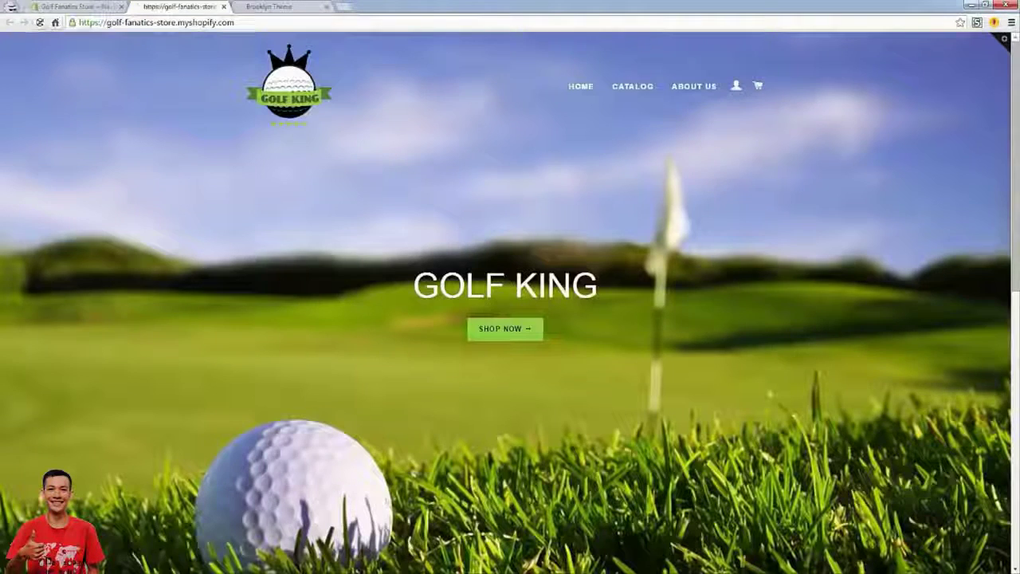
# Reload the storefront home page, follow its Contact header link and examine the contact form's fields.
pyautogui.click(40, 23)
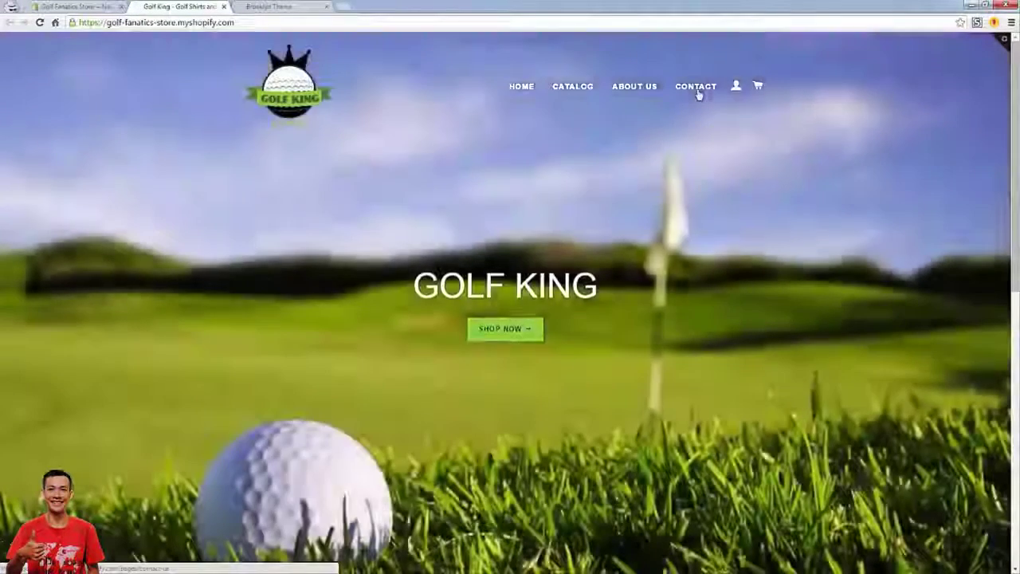
pyautogui.click(696, 89)
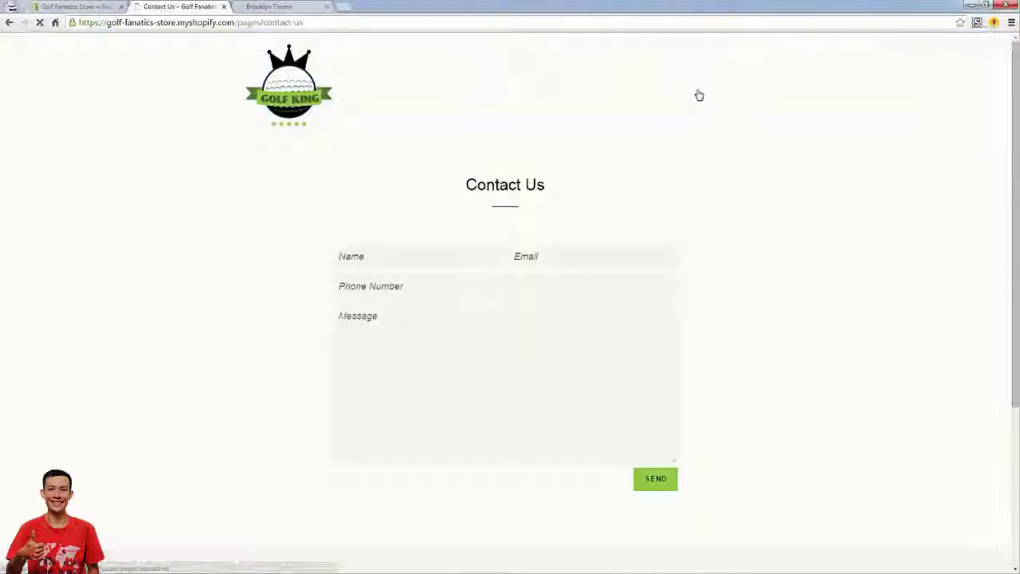
pyautogui.click(364, 257)
pyautogui.click(521, 266)
pyautogui.click(501, 350)
pyautogui.scroll(-5, 722, 353)
pyautogui.scroll(5, 722, 352)
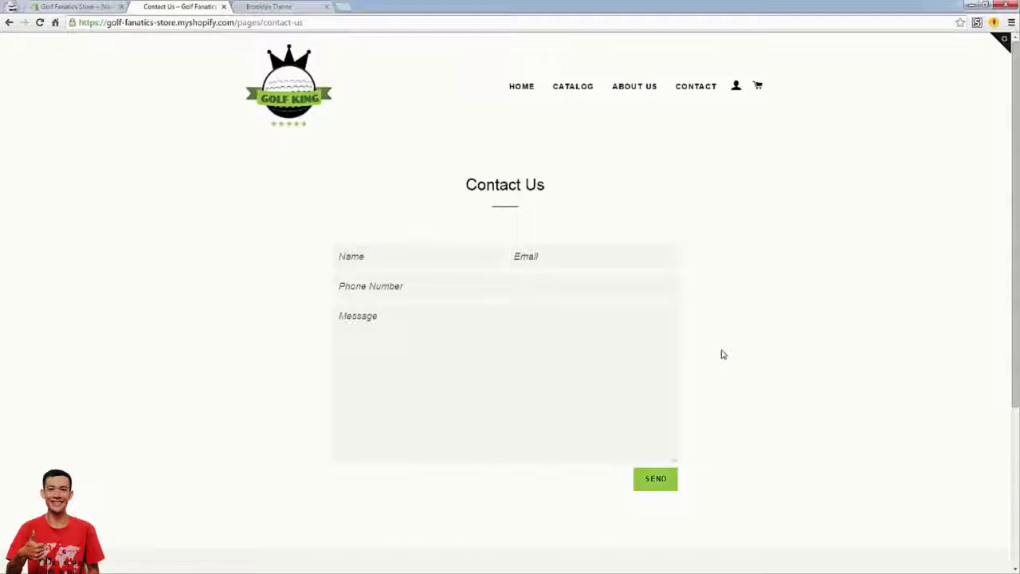
# Examine the storefront's Catalog page and the placeholder text on its About Us page.
pyautogui.click(563, 87)
pyautogui.scroll(-5, 330, 275)
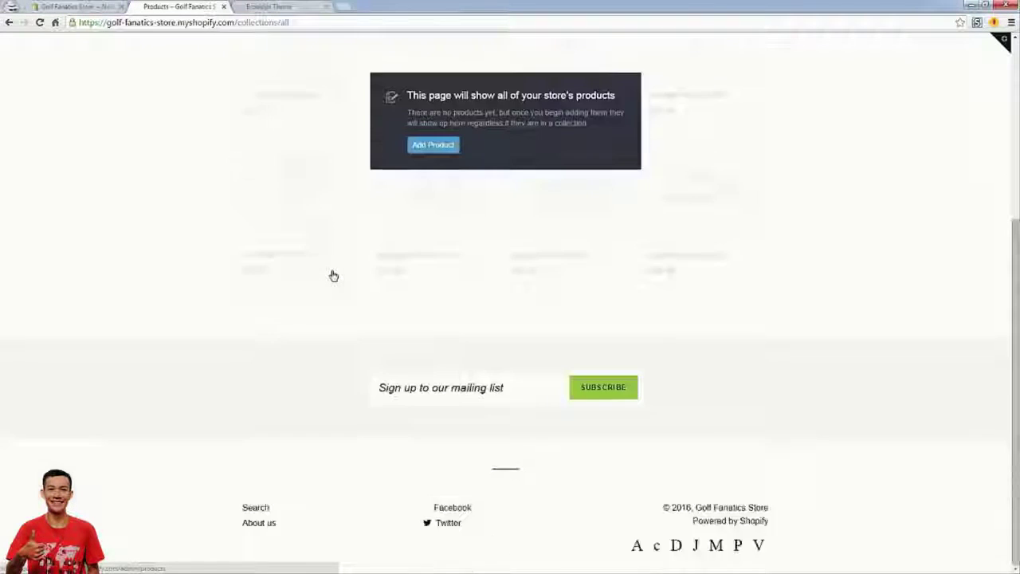
pyautogui.scroll(5, 329, 275)
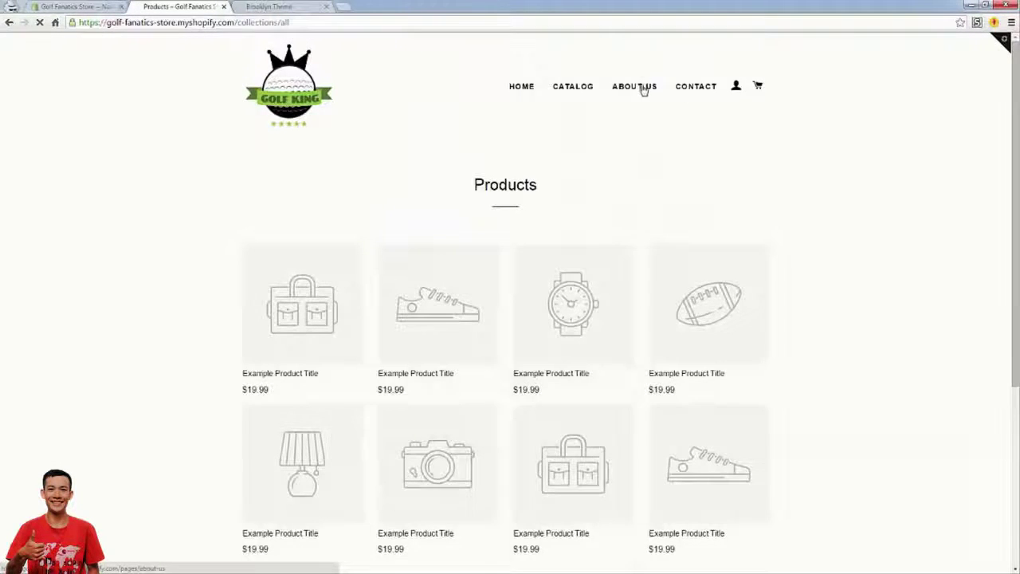
pyautogui.click(642, 87)
pyautogui.moveTo(397, 250); pyautogui.dragTo(646, 462)
pyautogui.click(646, 462)
# Replace the About us page's content with "Here is where you'll write your story.", save it and reload the storefront's About us page.
pyautogui.click(100, 6)
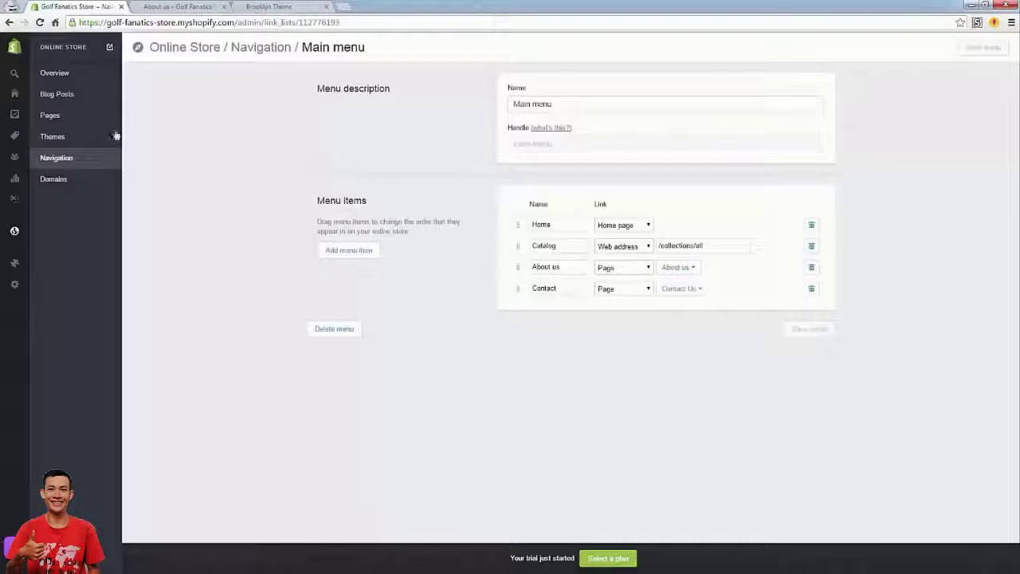
pyautogui.click(58, 118)
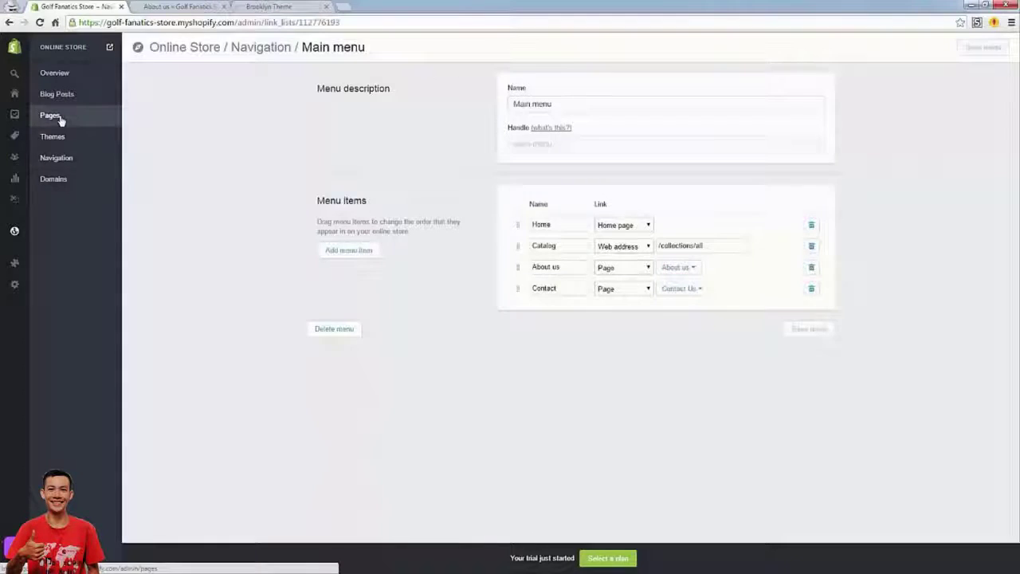
pyautogui.click(186, 174)
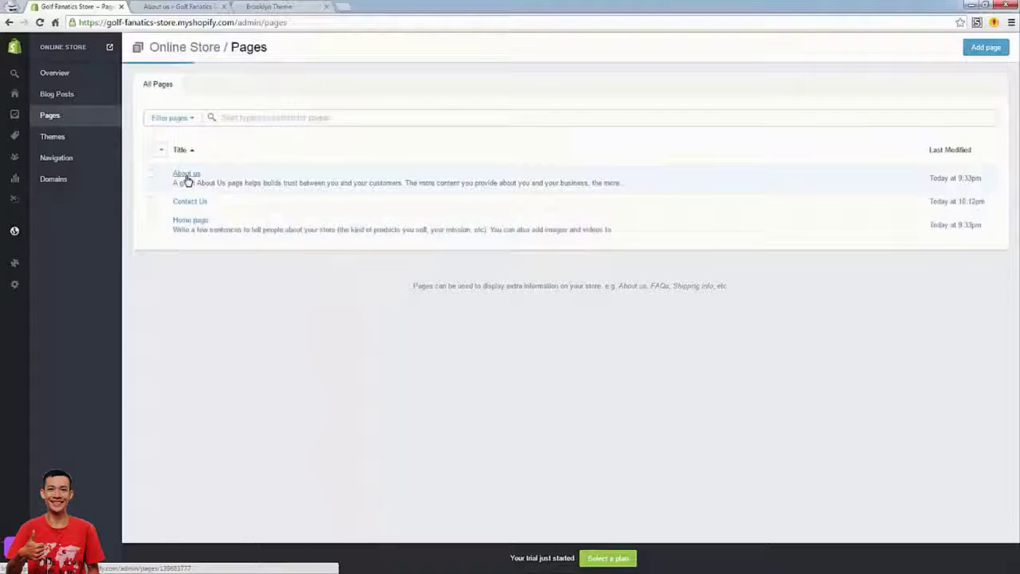
pyautogui.click(473, 304)
pyautogui.hotkey('ctrl', 'a')
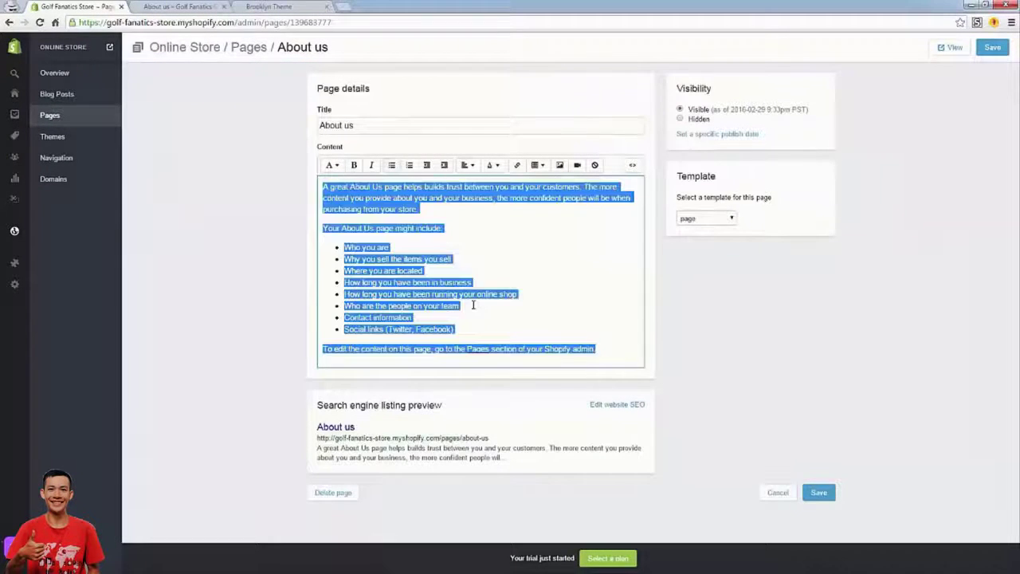
pyautogui.write('Here is where you')
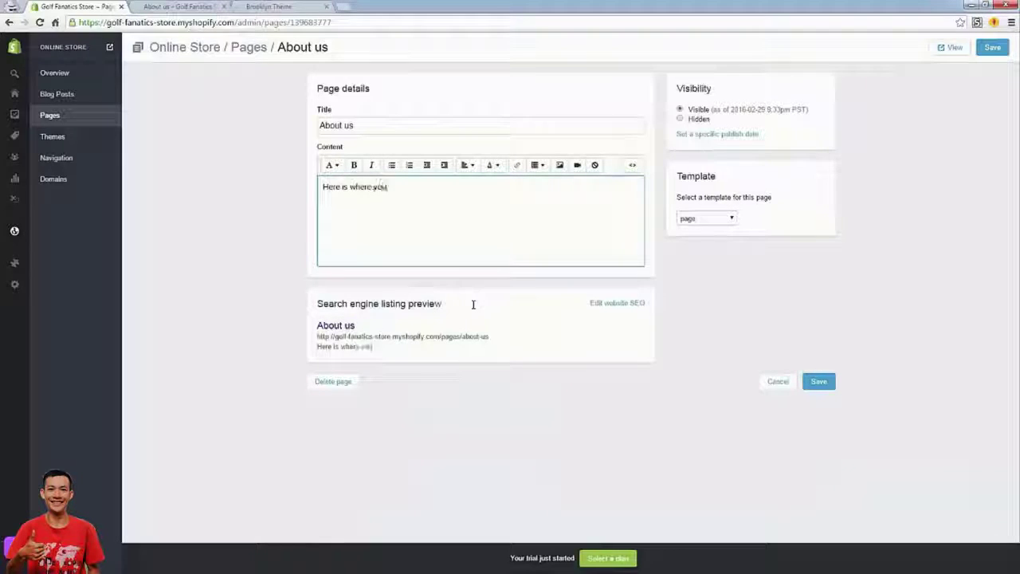
pyautogui.write("'ll write your story.")
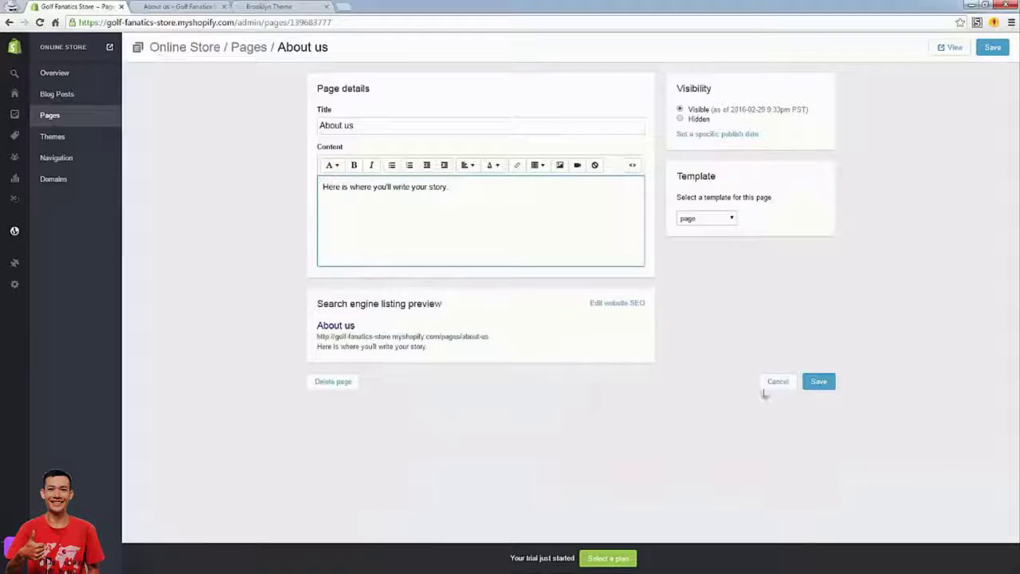
pyautogui.click(818, 381)
pyautogui.hotkey('ctrl', 'Tab')
pyautogui.press('F5')
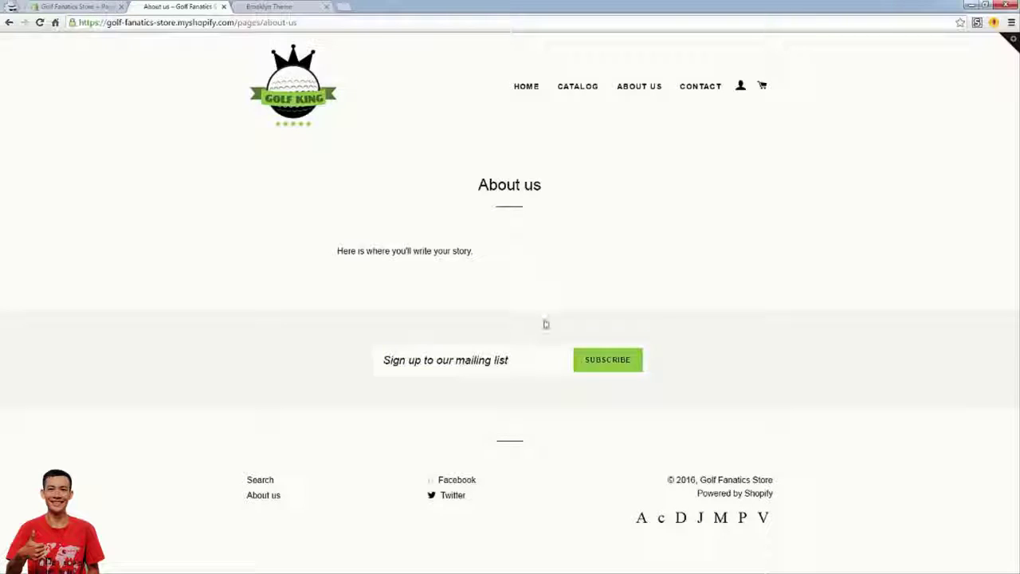
# Return to the Shopify admin and review the setup cards on its Home page.
pyautogui.click(71, 6)
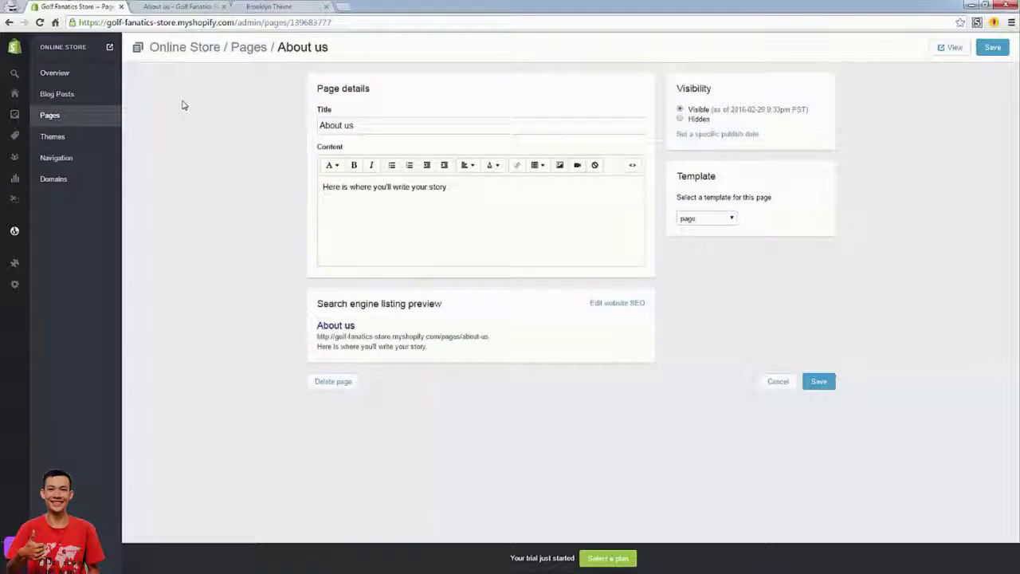
pyautogui.press('BackSpace')
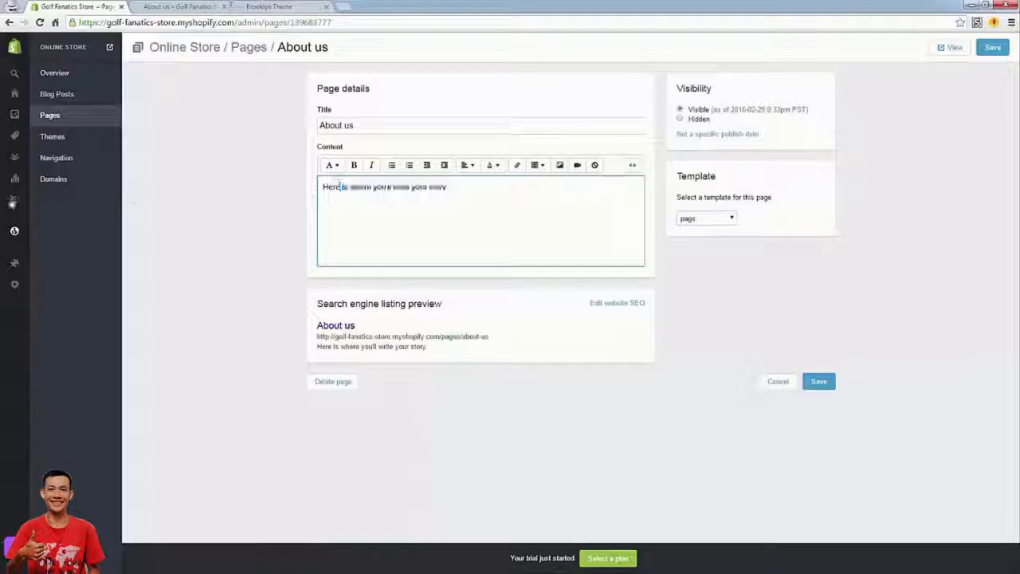
pyautogui.click(22, 96)
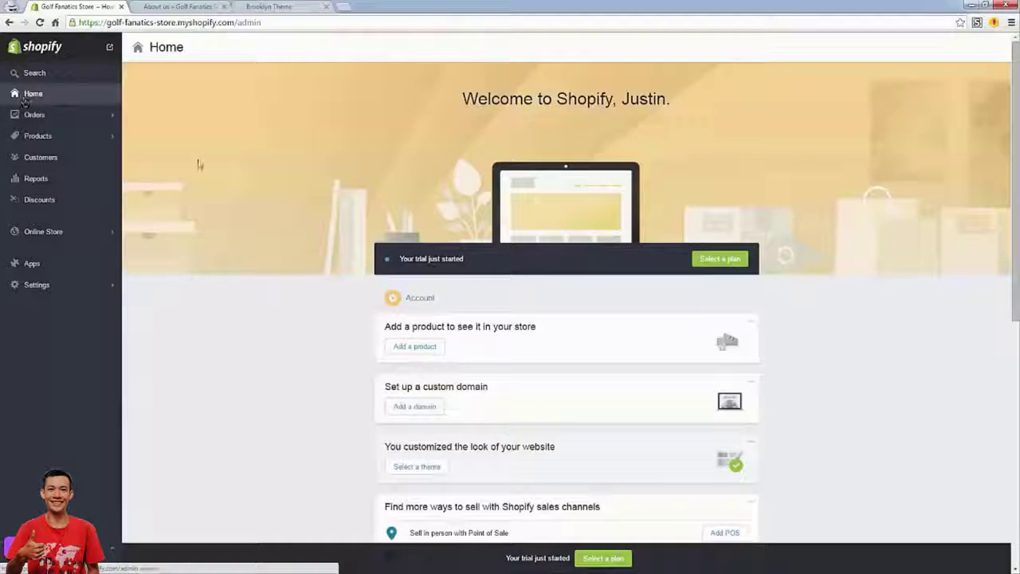
pyautogui.scroll(-2, 250, 320)
pyautogui.scroll(-2, 251, 319)
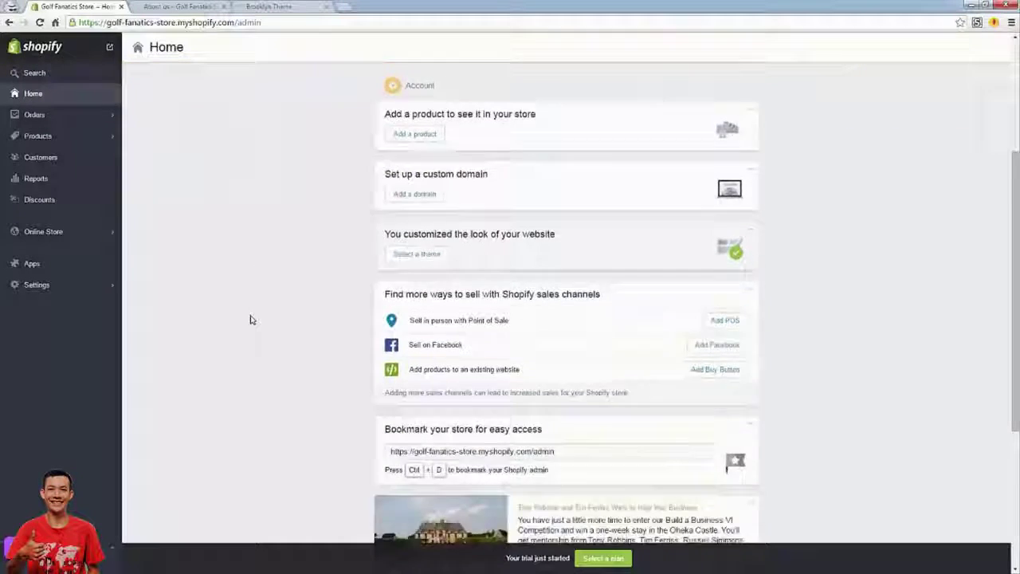
pyautogui.scroll(5, 250, 319)
# Open the storefront's home page from its About us page and review it from the banner to the footer.
pyautogui.hotkey('ctrl', 'Tab')
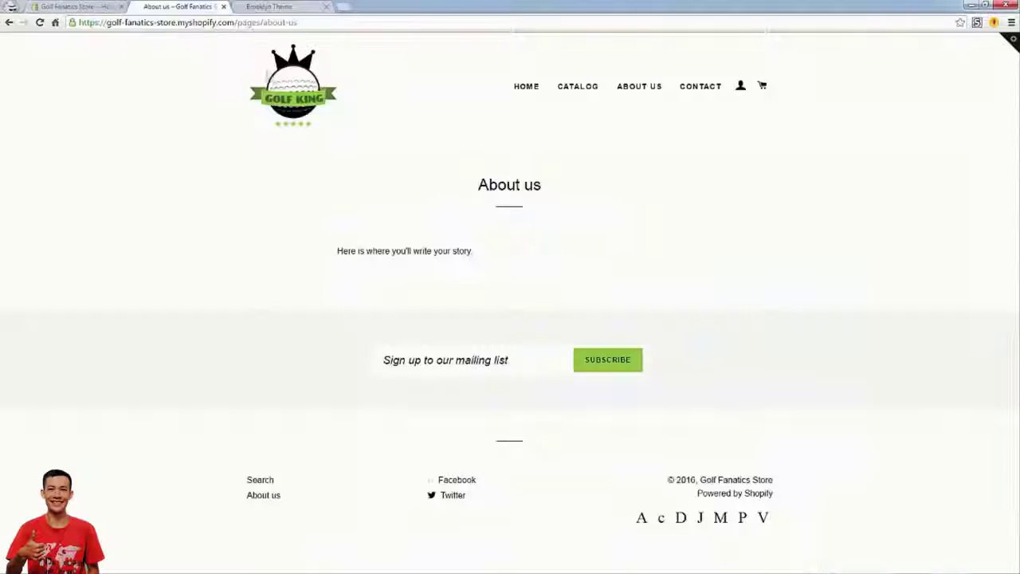
pyautogui.click(526, 89)
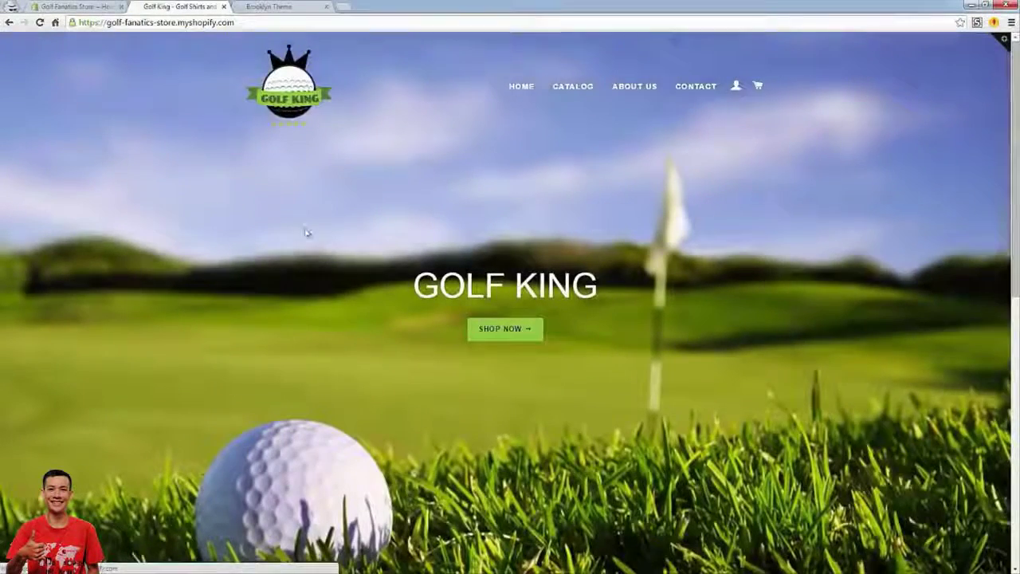
pyautogui.scroll(-7, 306, 233)
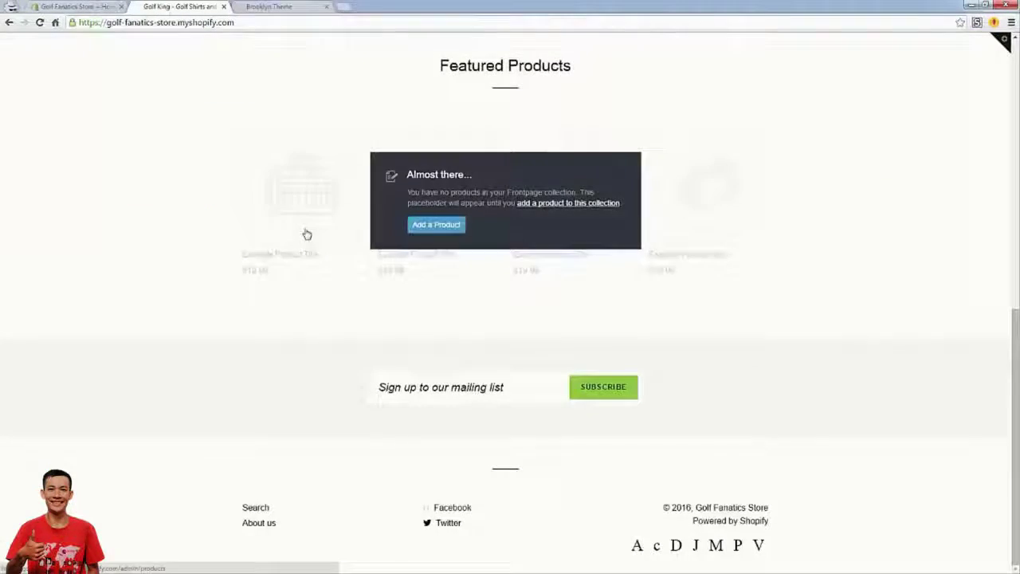
pyautogui.scroll(5, 304, 233)
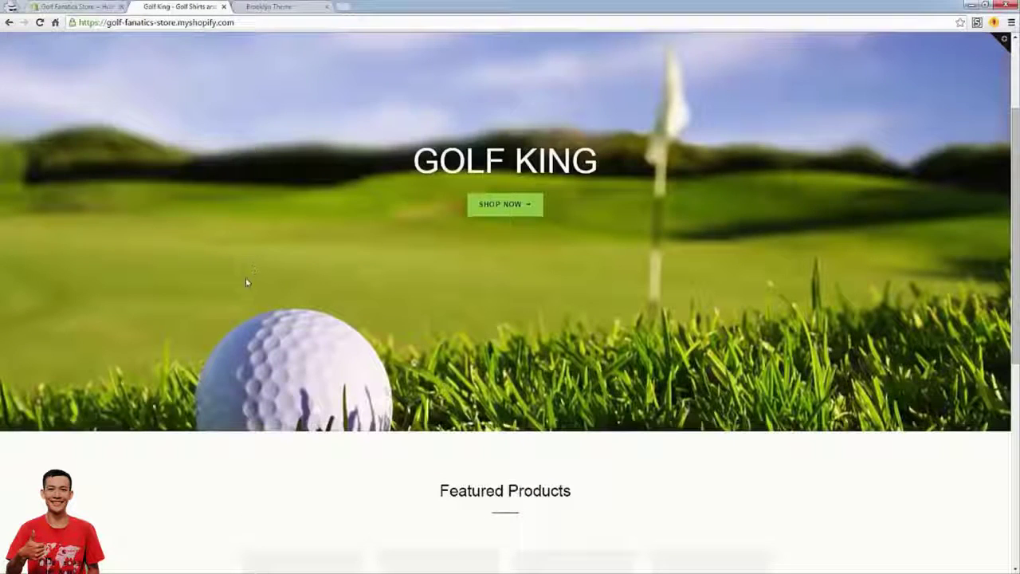